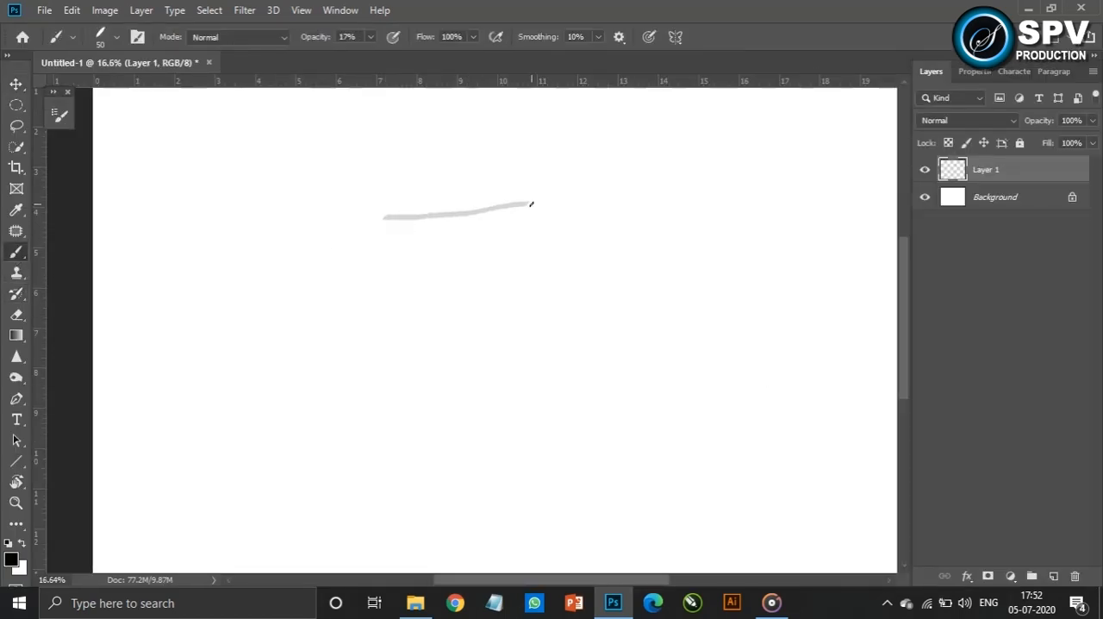
Sketch the front face of a curved arrow, with its head and tapering tail, using a 50 px brush at 17% opacity
key(ctrl+z)
mouse_move(379, 217)
mouse_down()
mouse_move(524, 199)
mouse_move(508, 222)
mouse_up()
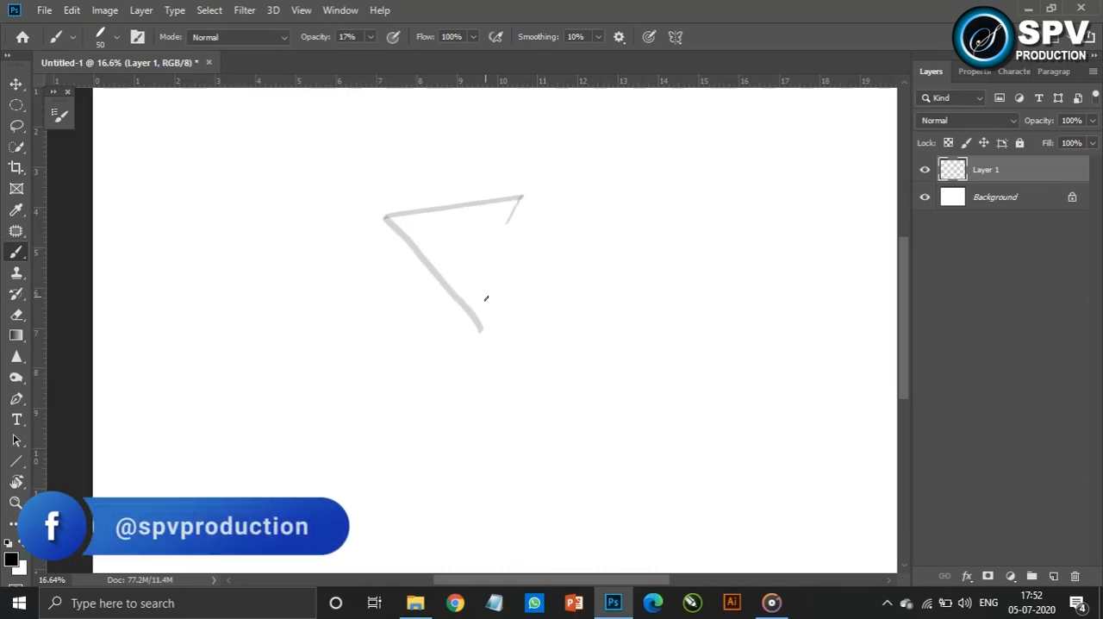
mouse_move(487, 297)
mouse_down()
mouse_move(555, 342)
mouse_move(594, 390)
mouse_move(599, 429)
mouse_up()
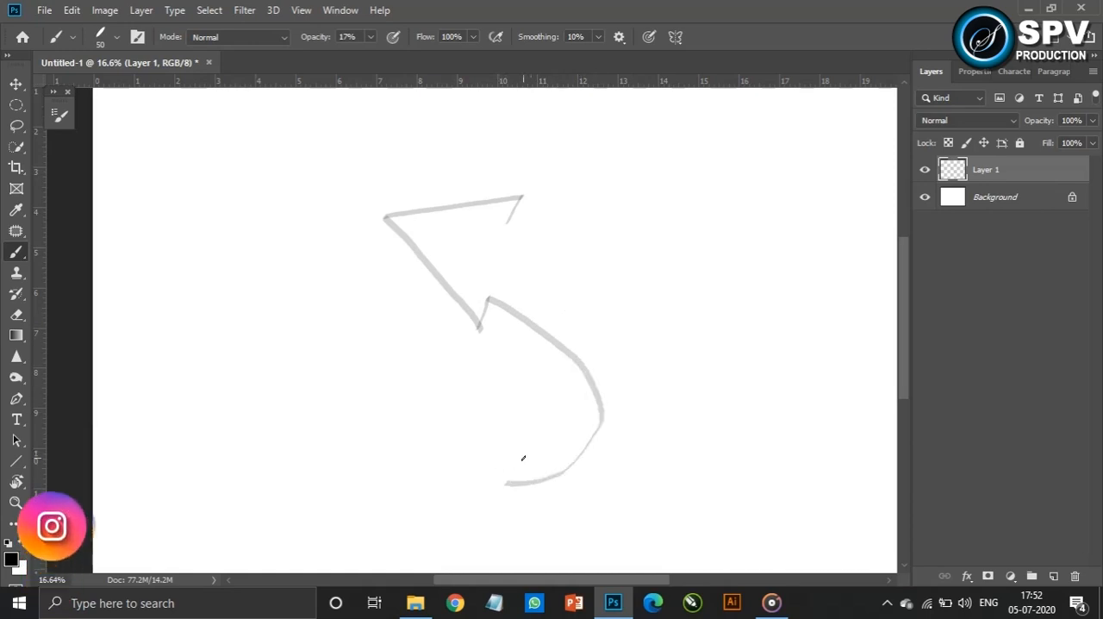
mouse_move(544, 250)
mouse_down()
mouse_move(595, 304)
mouse_move(613, 380)
mouse_up()
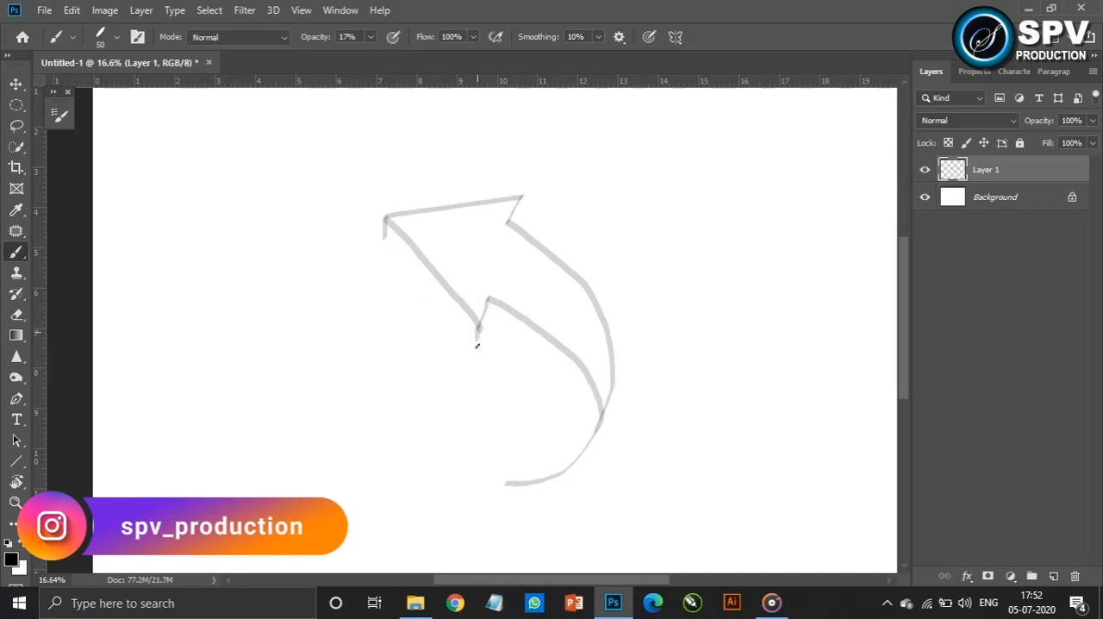
Sketch the arrow's thickness along the arrowhead and inner tail edge, plus the folded end of the tail
drag(387, 233, 431, 295)
drag(385, 231, 478, 345)
mouse_move(489, 303)
mouse_down()
mouse_move(545, 356)
mouse_move(578, 407)
mouse_move(578, 435)
mouse_up()
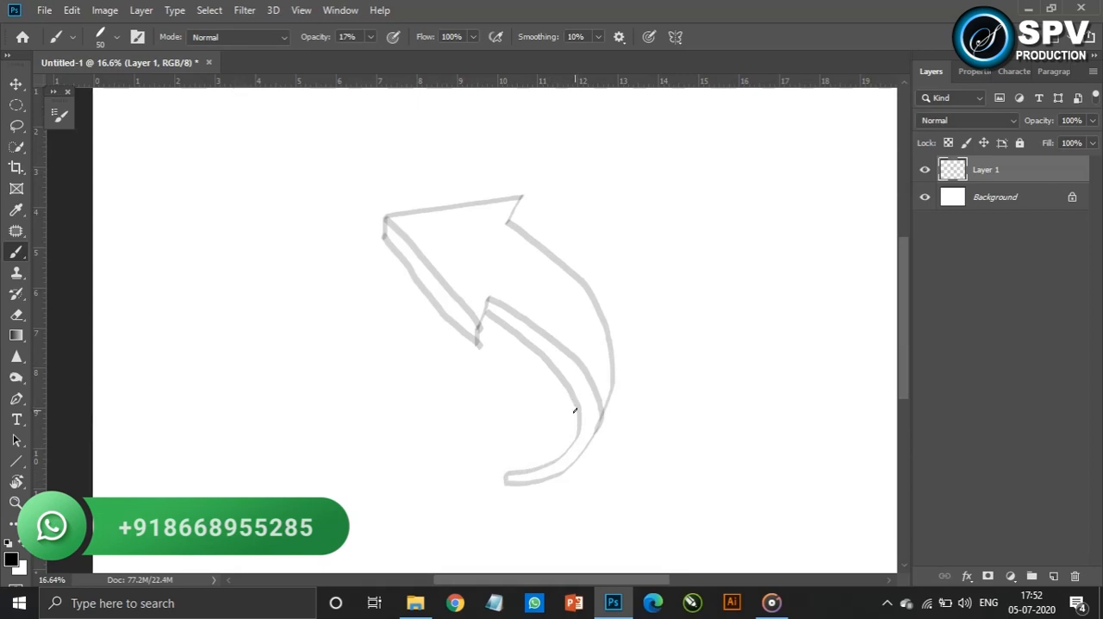
drag(534, 442, 506, 476)
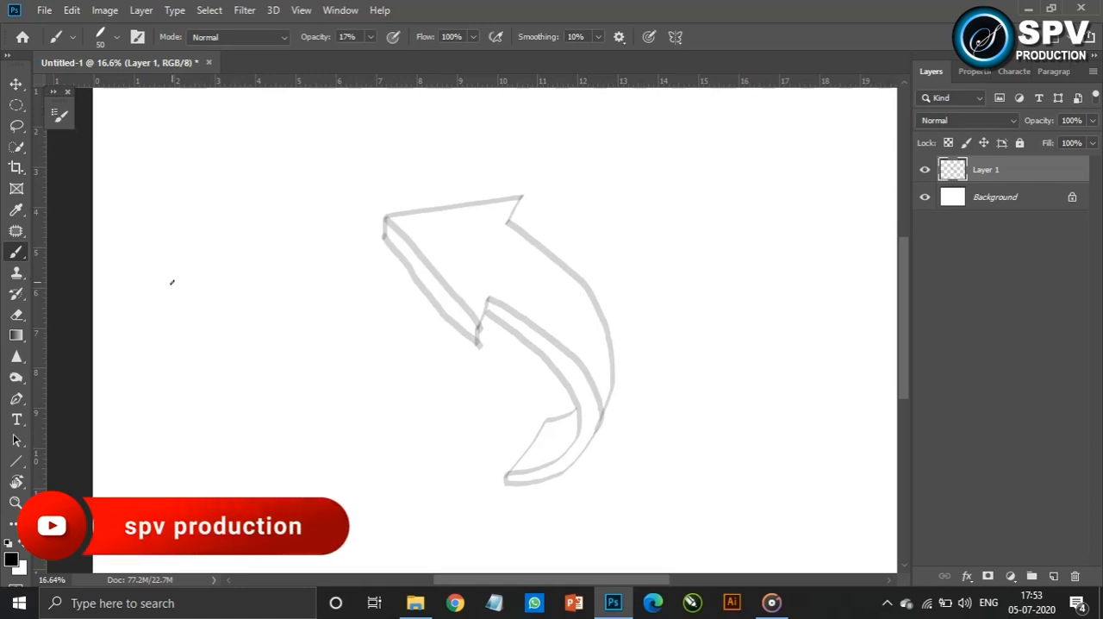
Add a new empty layer between the sketch layer and the Background
key(v)
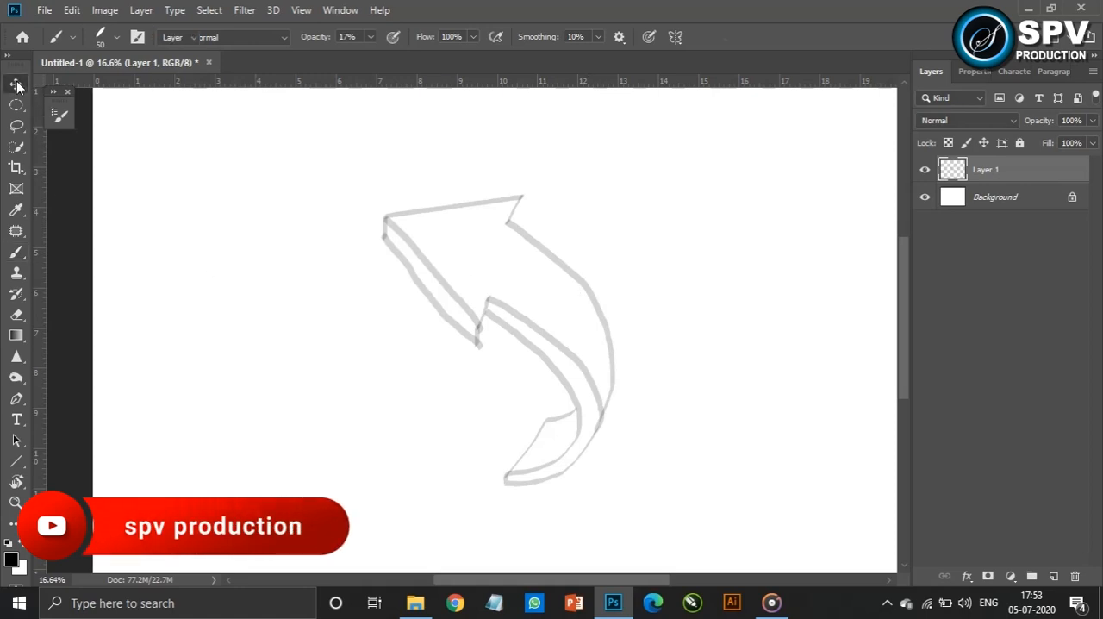
click(1022, 199)
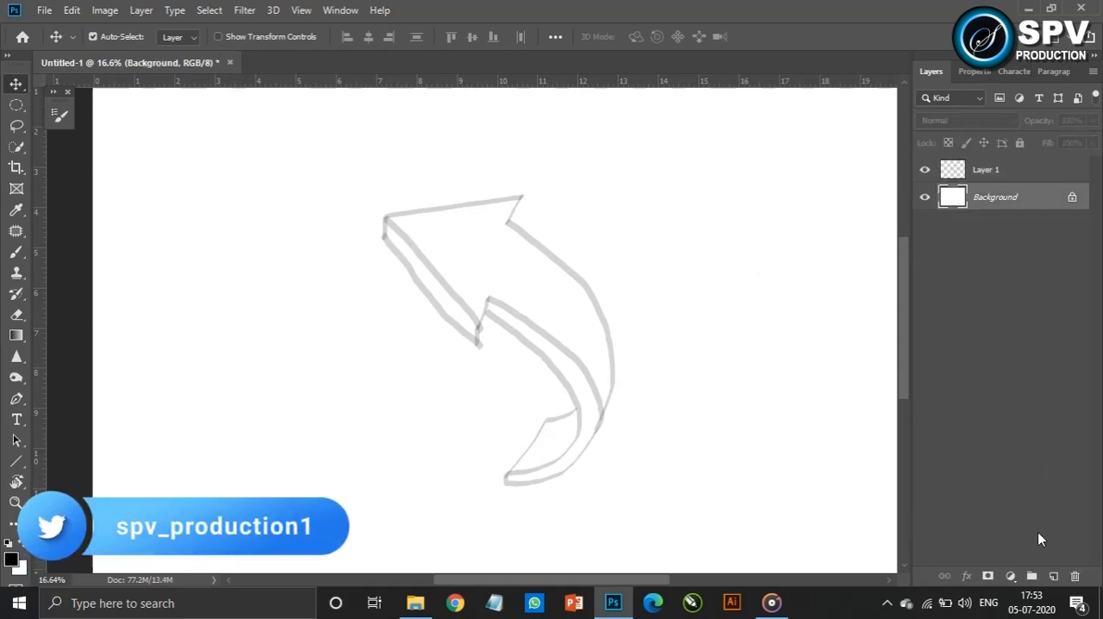
click(1053, 576)
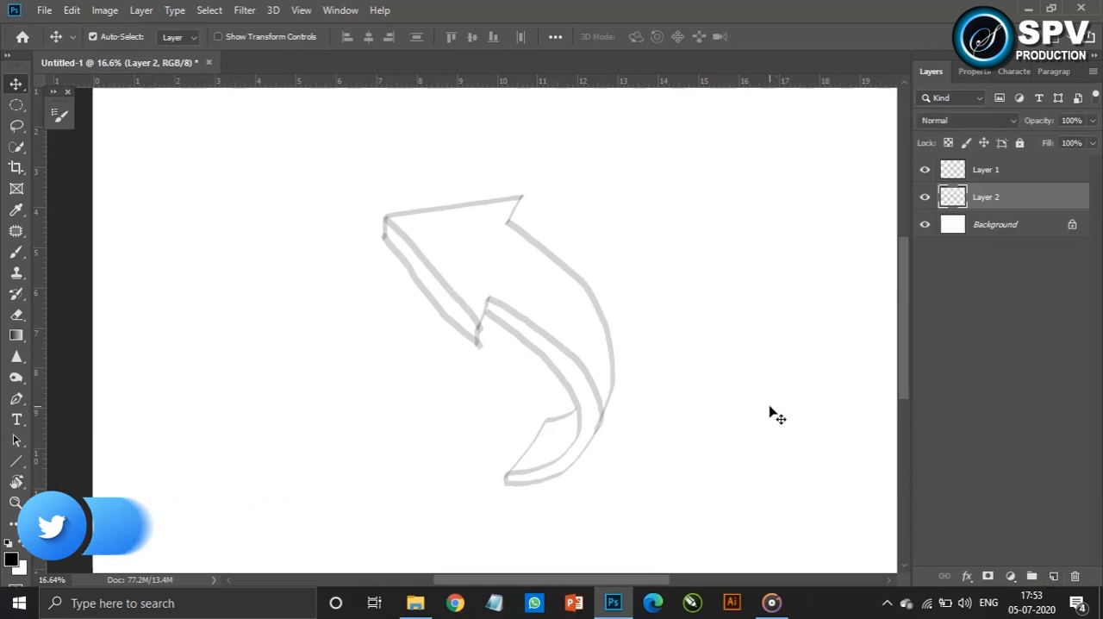
key(u)
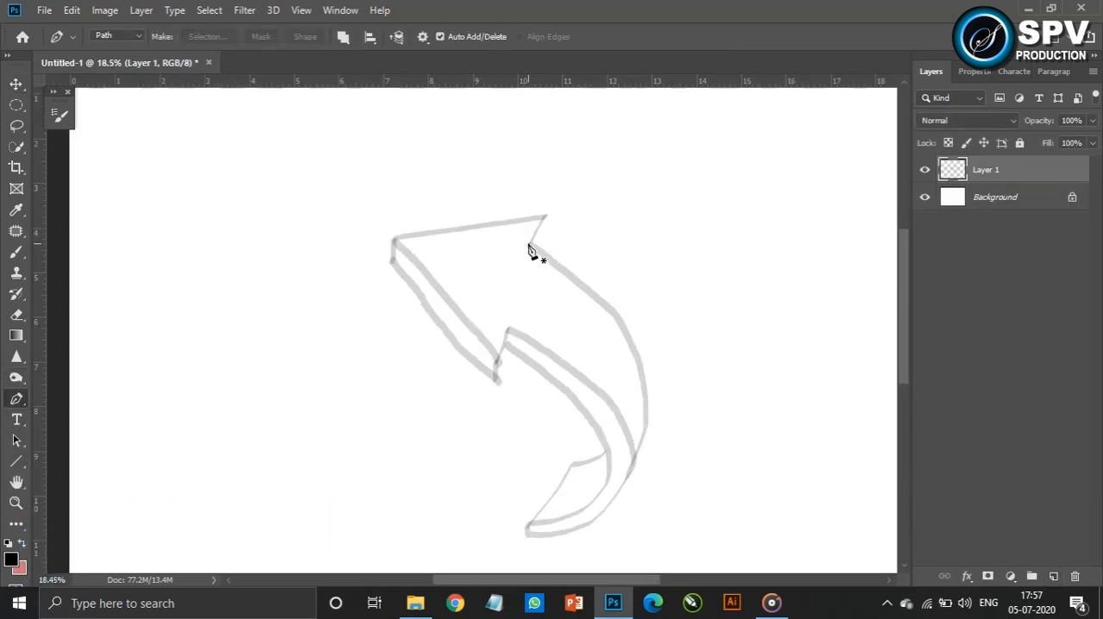
Trace the sketched arrow's front face with the Pen tool as a closed path
click(527, 243)
click(528, 246)
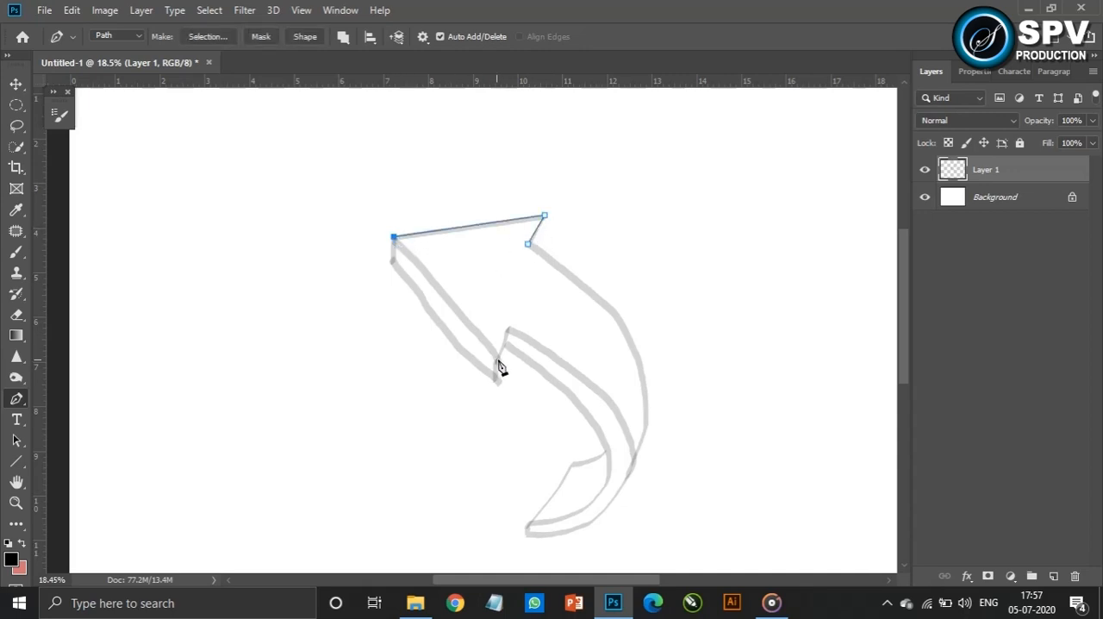
click(632, 459)
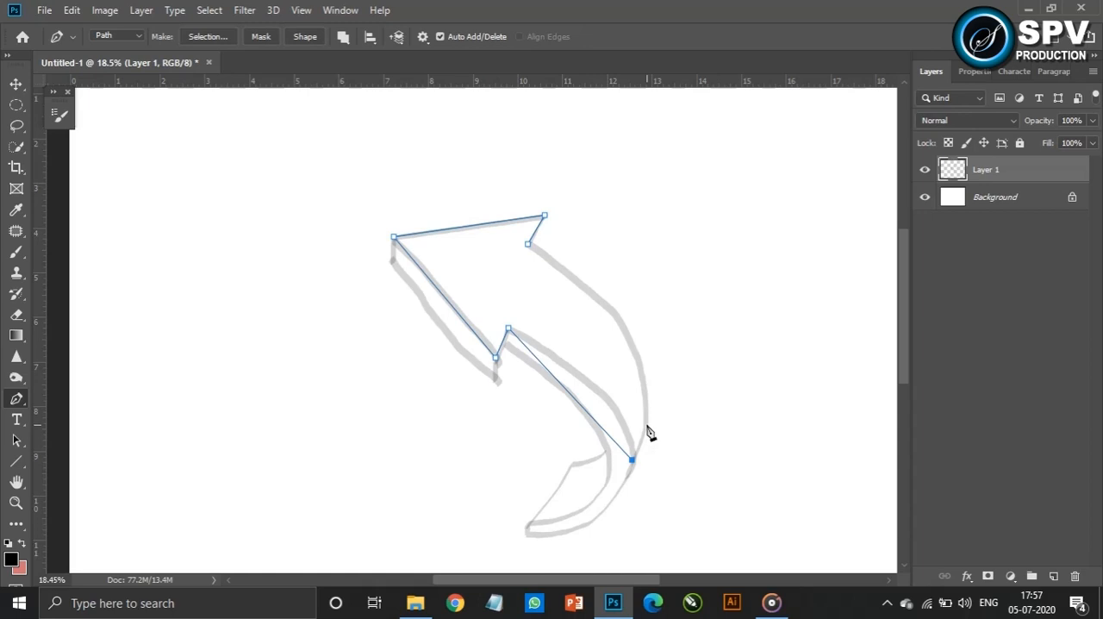
click(528, 245)
Bend the path's two long tail edges to match the sketch and add anchor points along the arrowhead's edges to refine them
drag(576, 342, 633, 344)
drag(578, 403, 601, 393)
scroll(469, 231, up, 10)
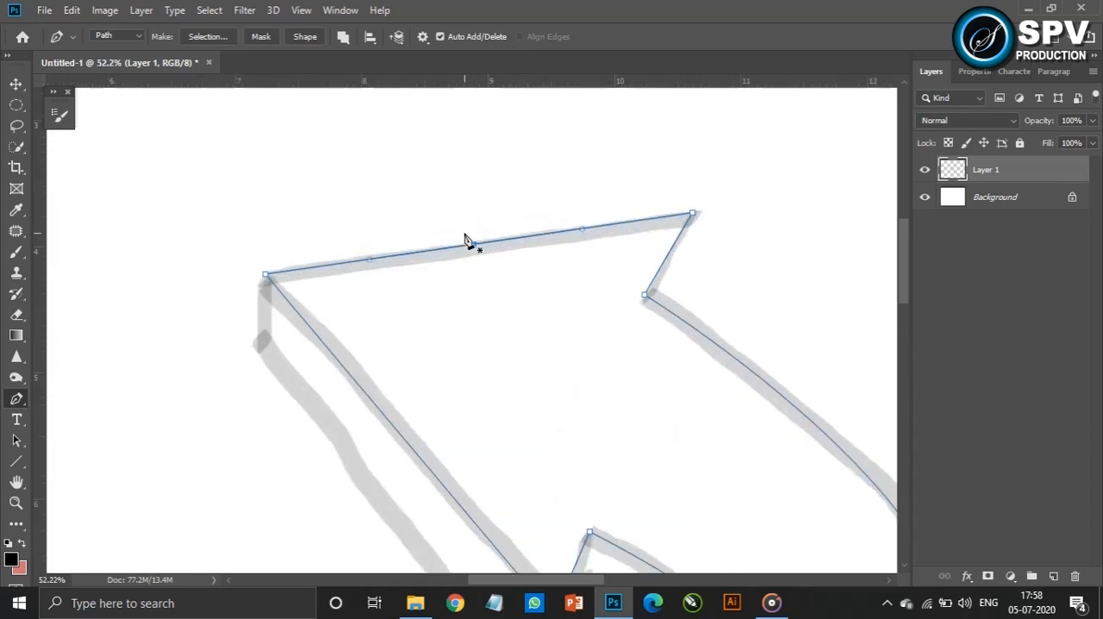
drag(536, 426, 493, 230)
click(359, 355)
Add a new layer and convert the arrow's front-face path into a selection
scroll(450, 367, down, 10)
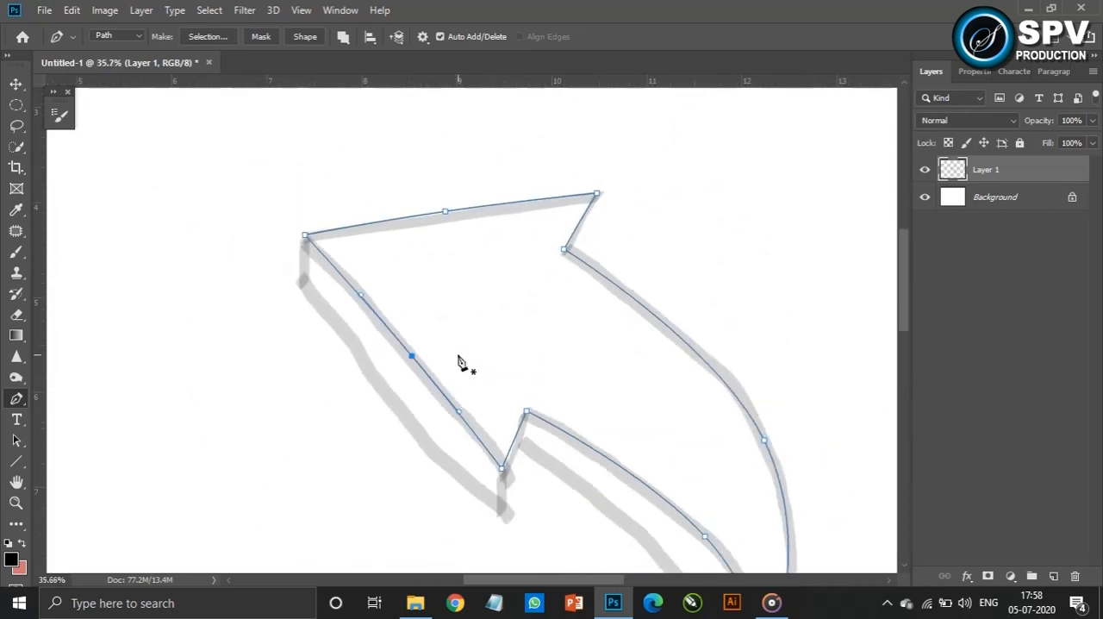
click(1053, 576)
key(ctrl+Return)
key(v)
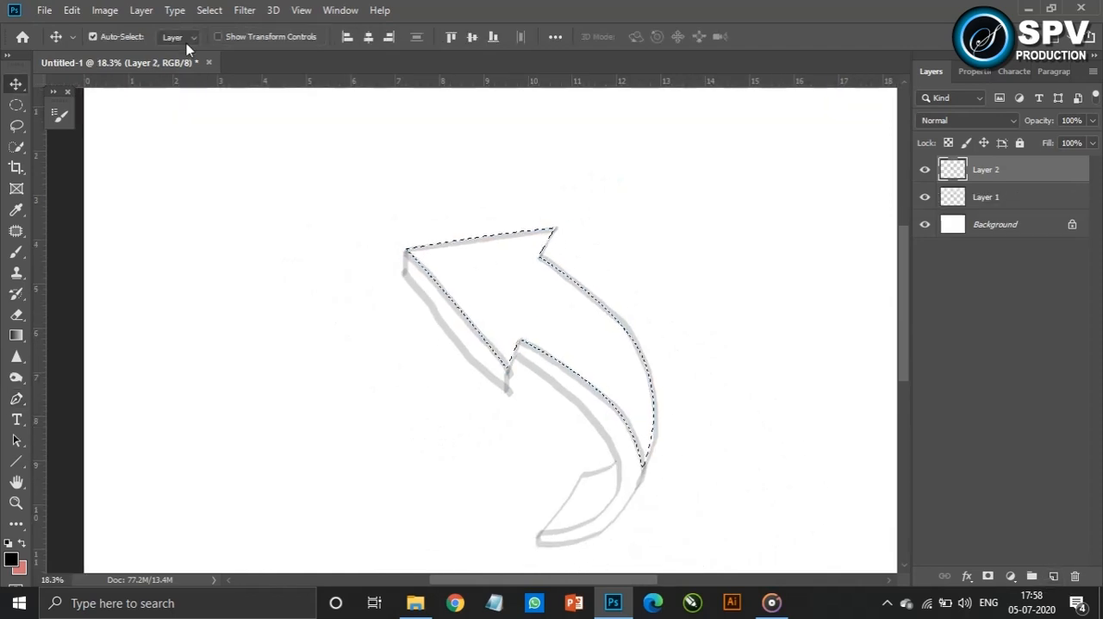
Edit the Black, White gradient and set its first colour stop to bright blue 00b4ff
click(16, 335)
click(108, 36)
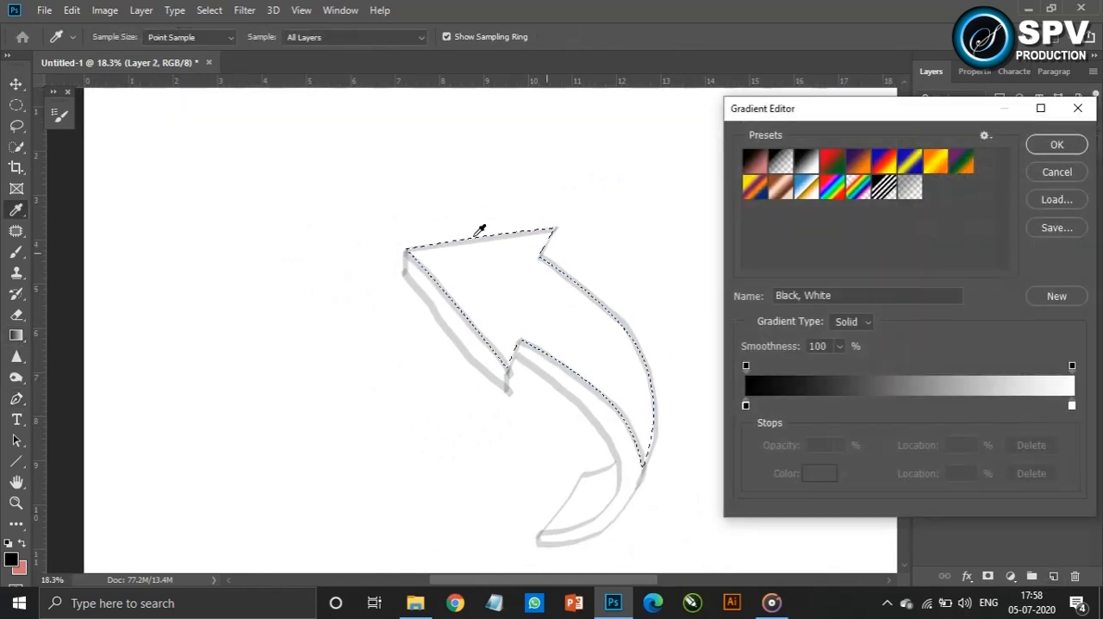
click(747, 405)
click(819, 473)
drag(709, 203, 710, 209)
drag(681, 156, 721, 96)
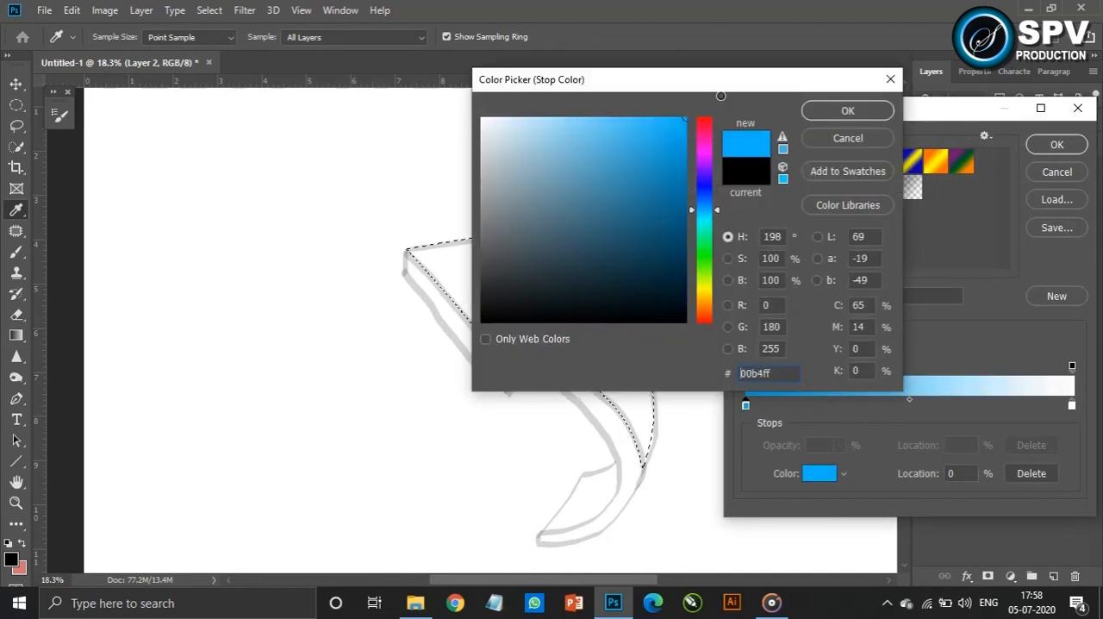
click(848, 110)
Set the gradient's end colour stop to the darker blue 0b84b6 and accept the gradient
click(1072, 404)
click(819, 473)
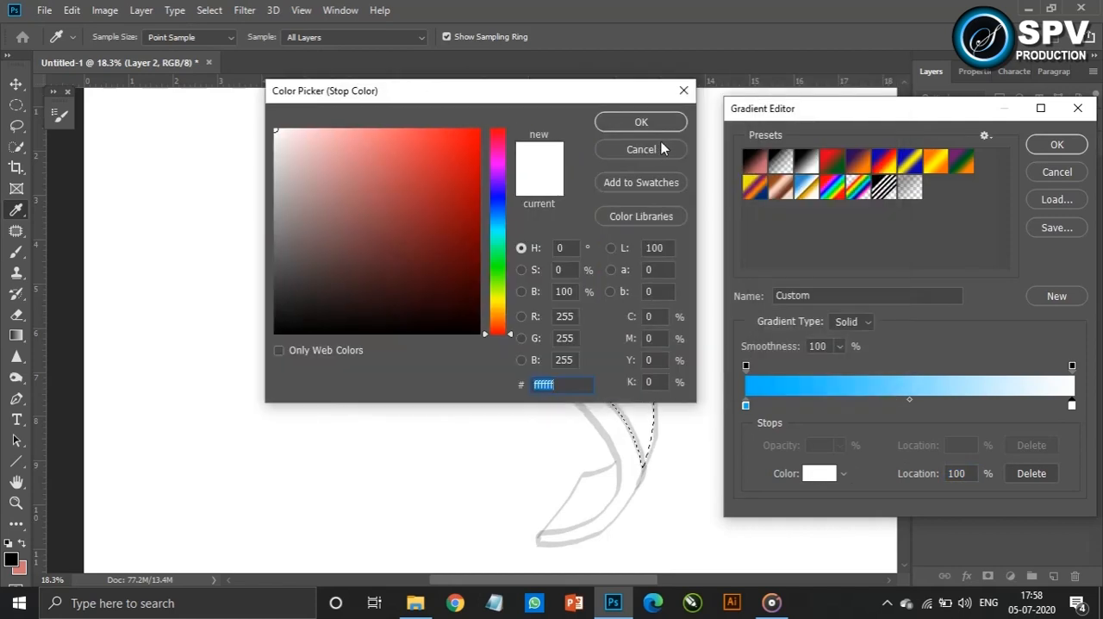
click(642, 121)
click(819, 474)
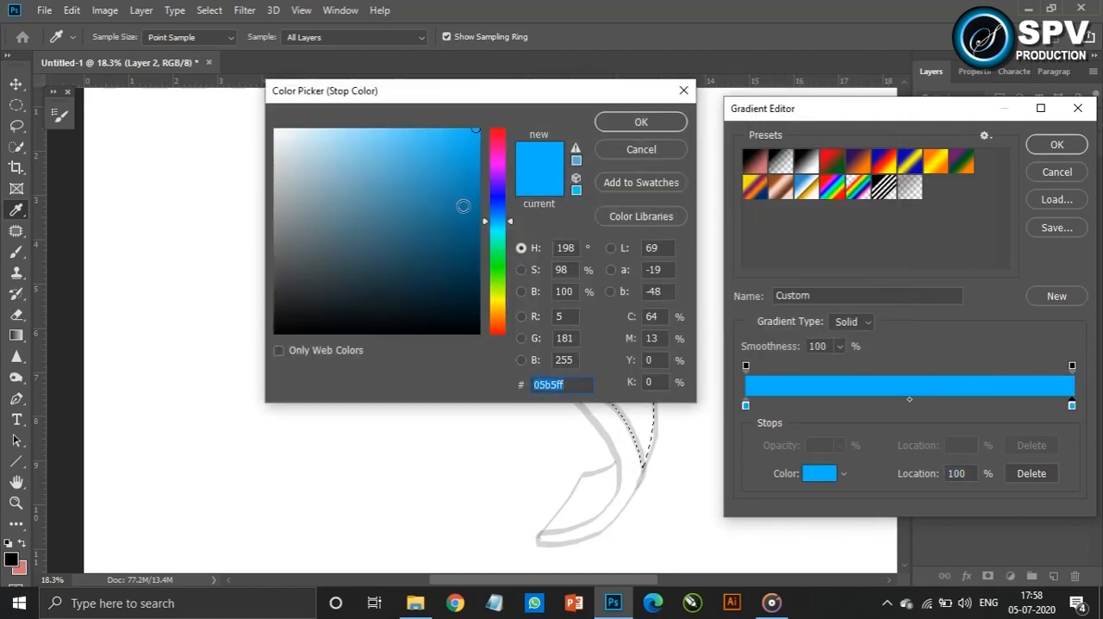
click(469, 179)
click(467, 186)
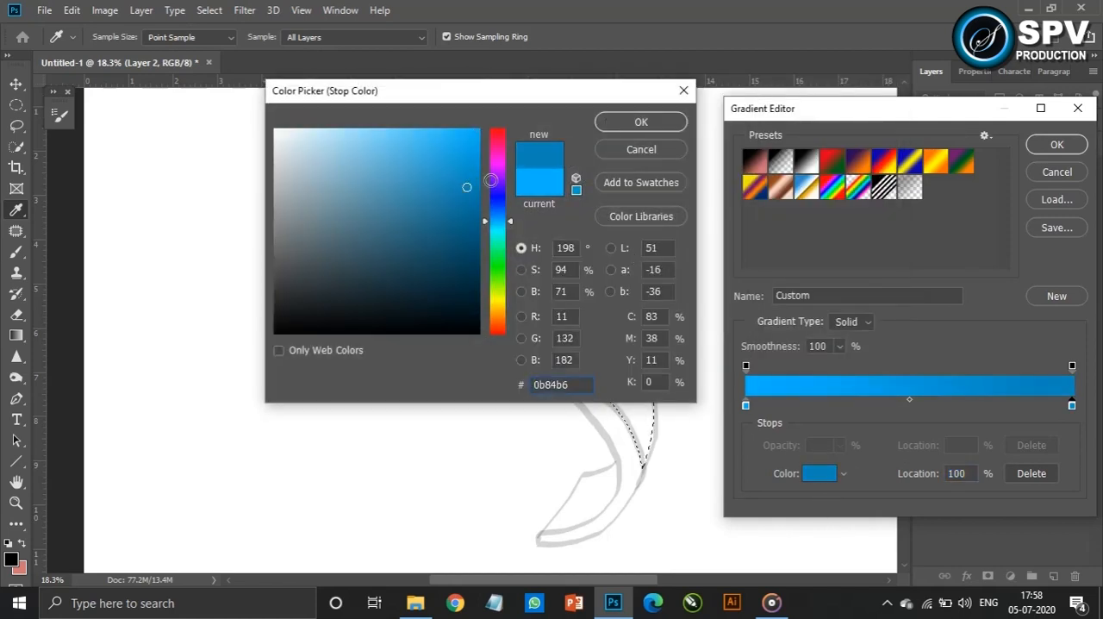
click(641, 122)
click(1056, 144)
Fill the selected front face with the blue gradient from head to tail, deselect it, and move the shape beside the sketch
drag(473, 264, 643, 398)
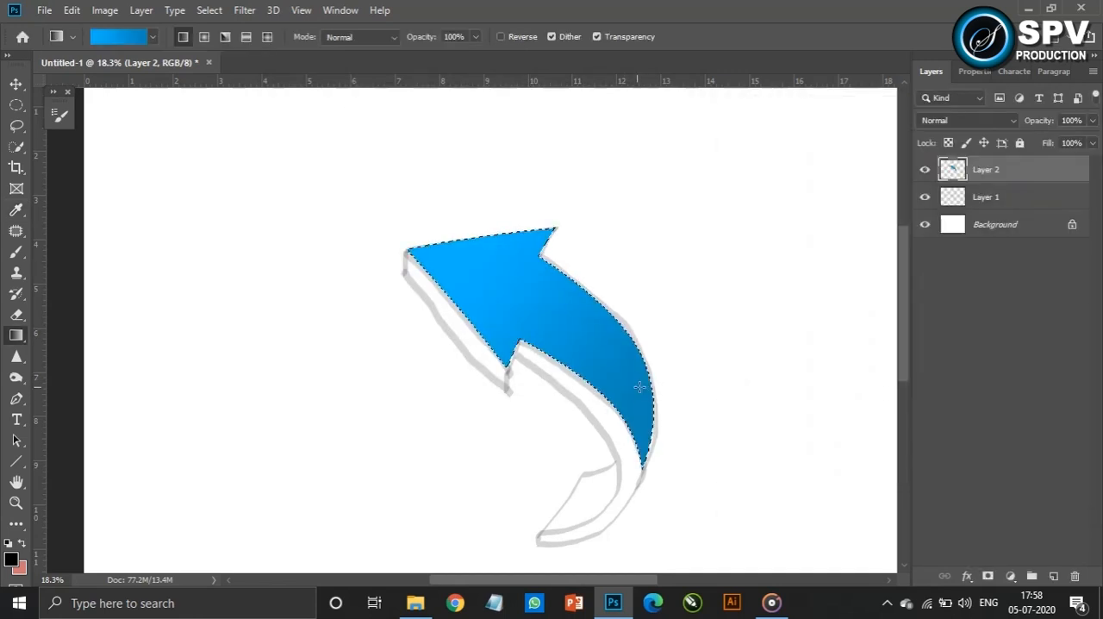
key(ctrl+d)
key(v)
drag(586, 351, 307, 332)
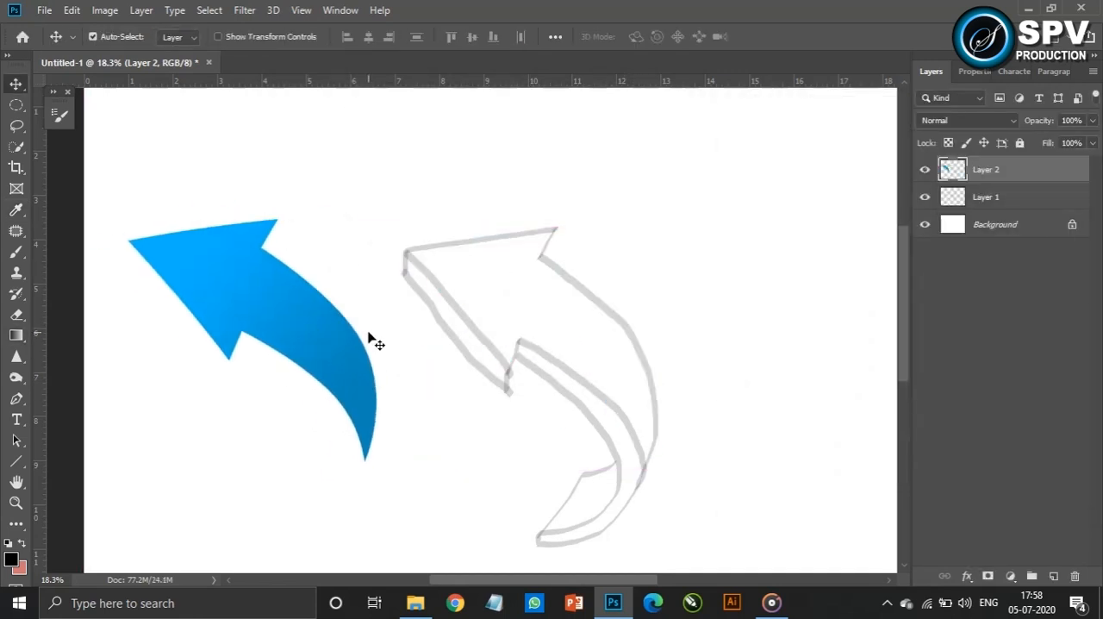
Trace the thin side face of the sketched arrowhead with the Pen tool and load it as a selection on a new layer
click(16, 398)
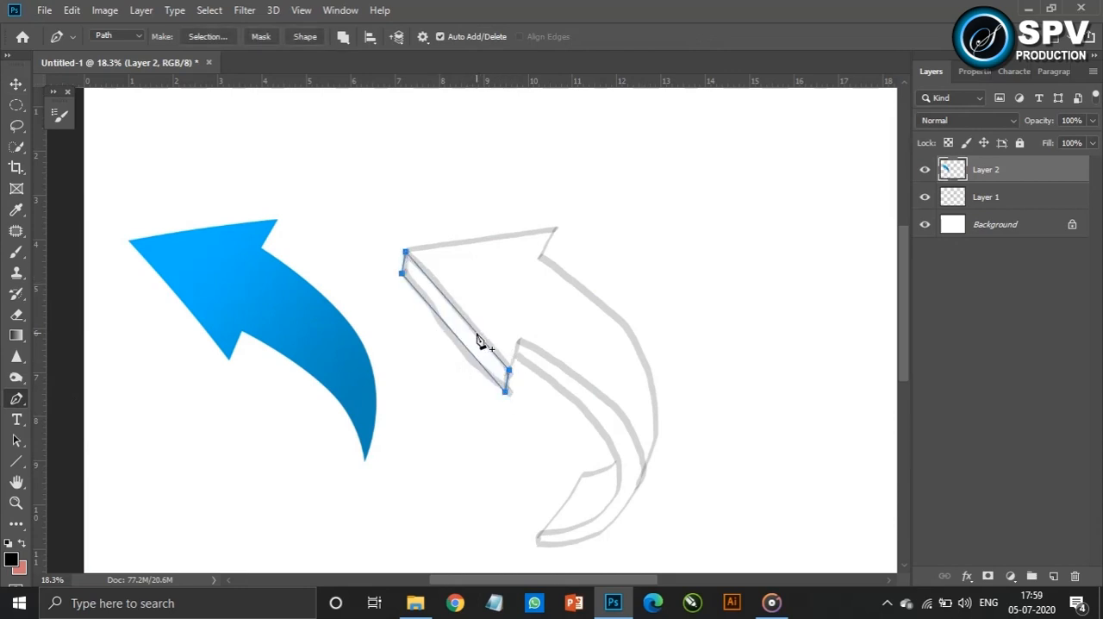
click(1052, 576)
key(ctrl+Return)
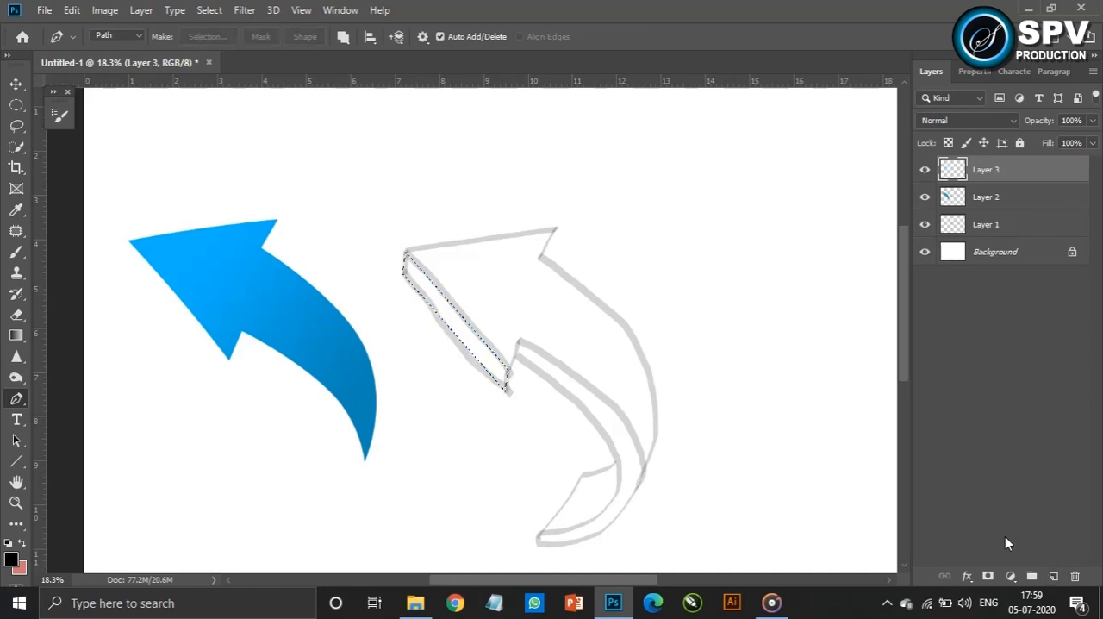
Change the gradient's end colour stop to a very dark blue and accept the gradient
key(v)
key(g)
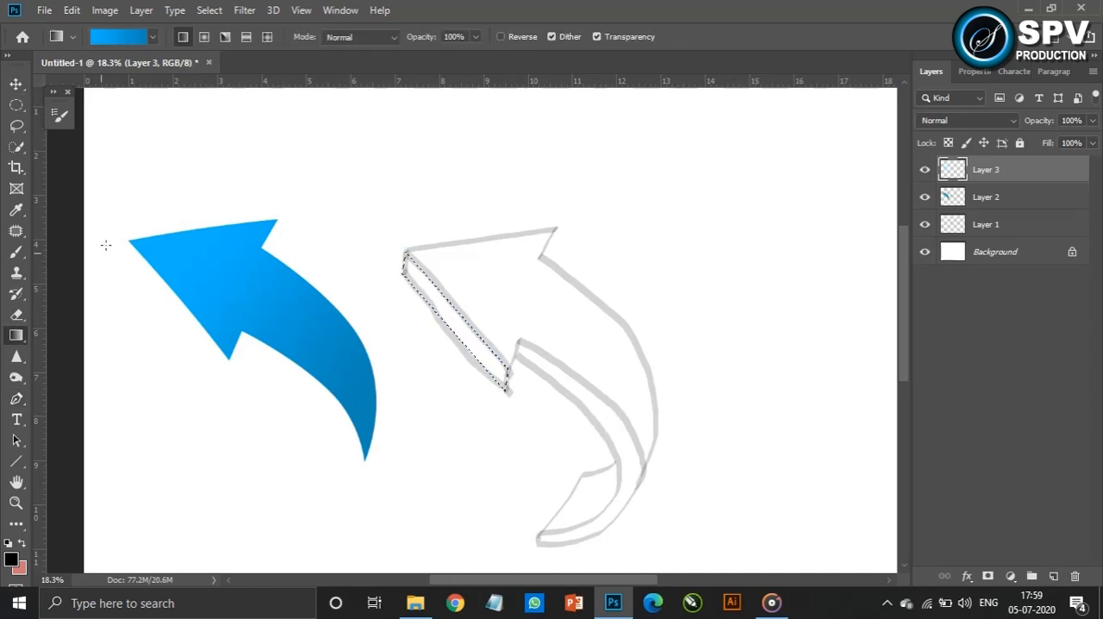
click(129, 38)
click(1071, 404)
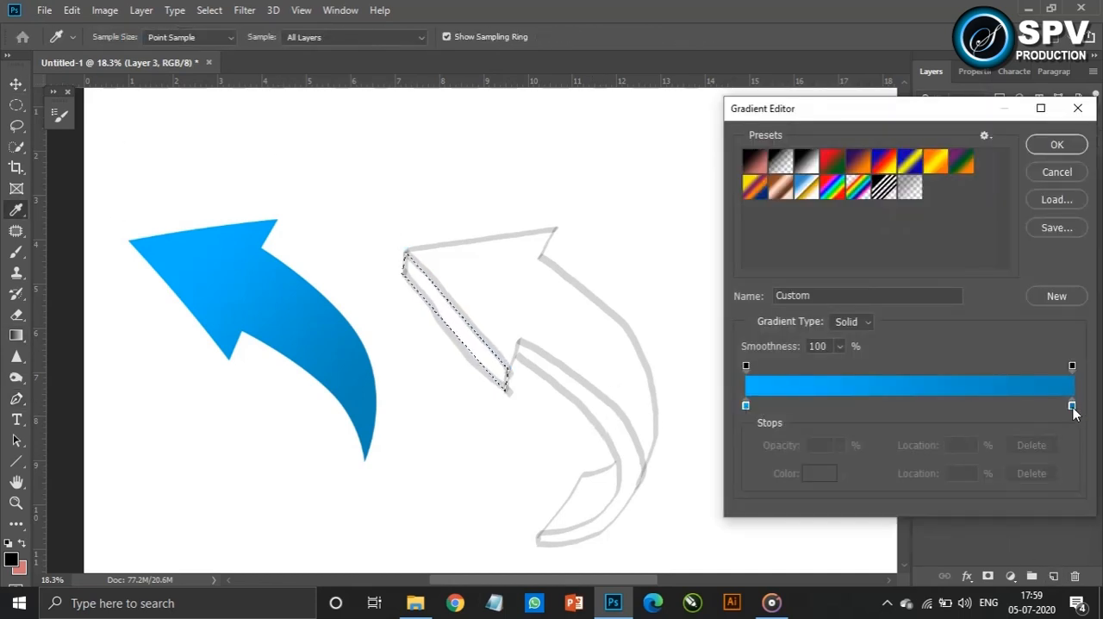
click(819, 473)
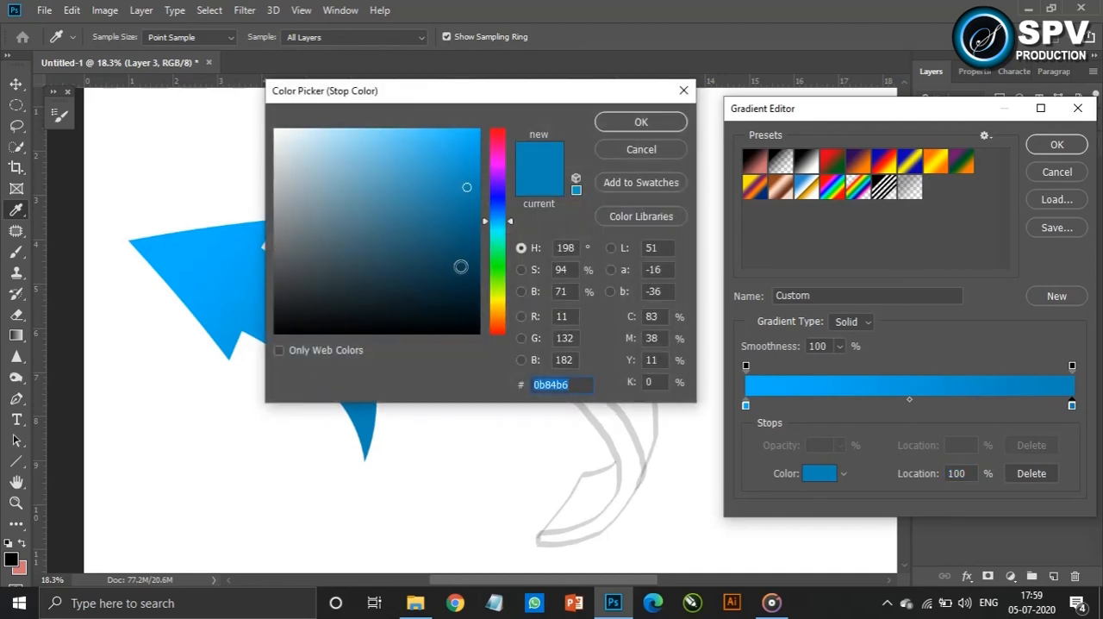
click(461, 269)
click(641, 121)
click(1056, 144)
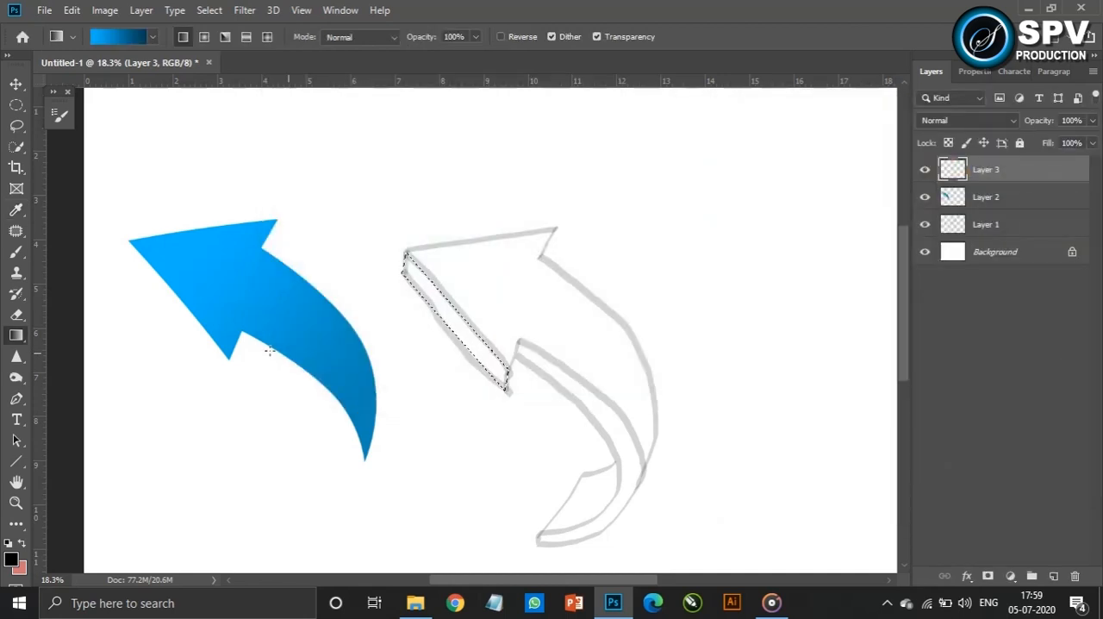
Fill the arrowhead's selected side face with the dark-to-bright blue gradient and deselect it
mouse_move(407, 260)
mouse_down()
mouse_move(498, 369)
mouse_move(401, 263)
mouse_up()
key(ctrl+z)
key(ctrl+d)
key(v)
Move the side face against the blue arrowhead's lower edge, place its layer below Layer 2, and nudge it into alignment
drag(435, 324, 181, 319)
drag(1000, 170, 1015, 213)
key(Right)
key(Right)
key(Right)
key(Right)
key(Right)
key(Right)
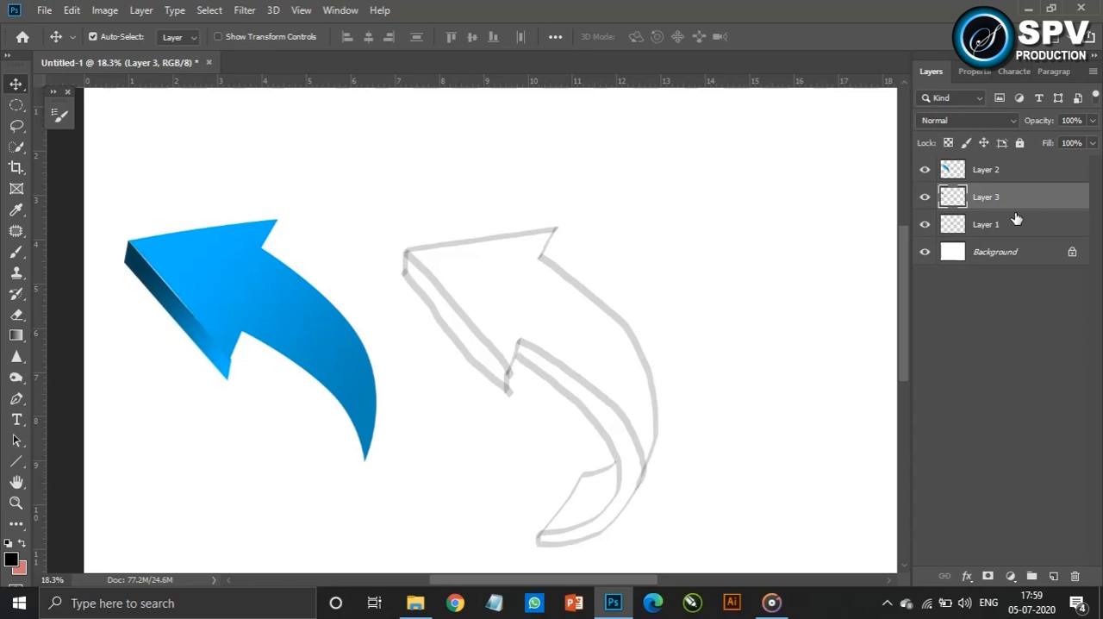
Place the corner points of a closed Pen path around the ends of the sketched tail's side strip
key(p)
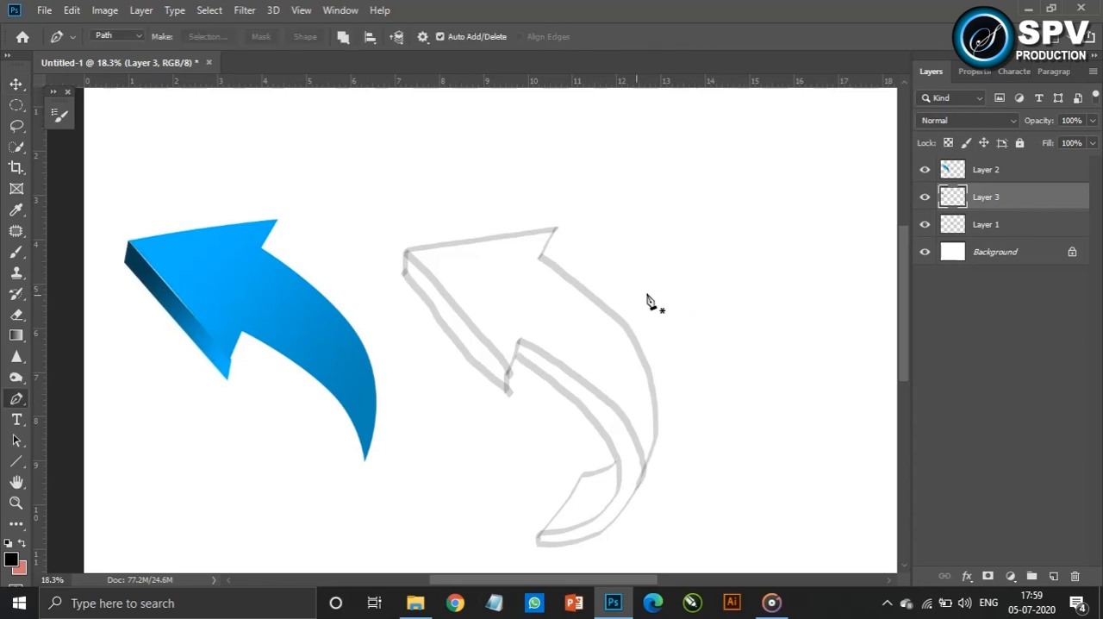
click(520, 340)
click(539, 533)
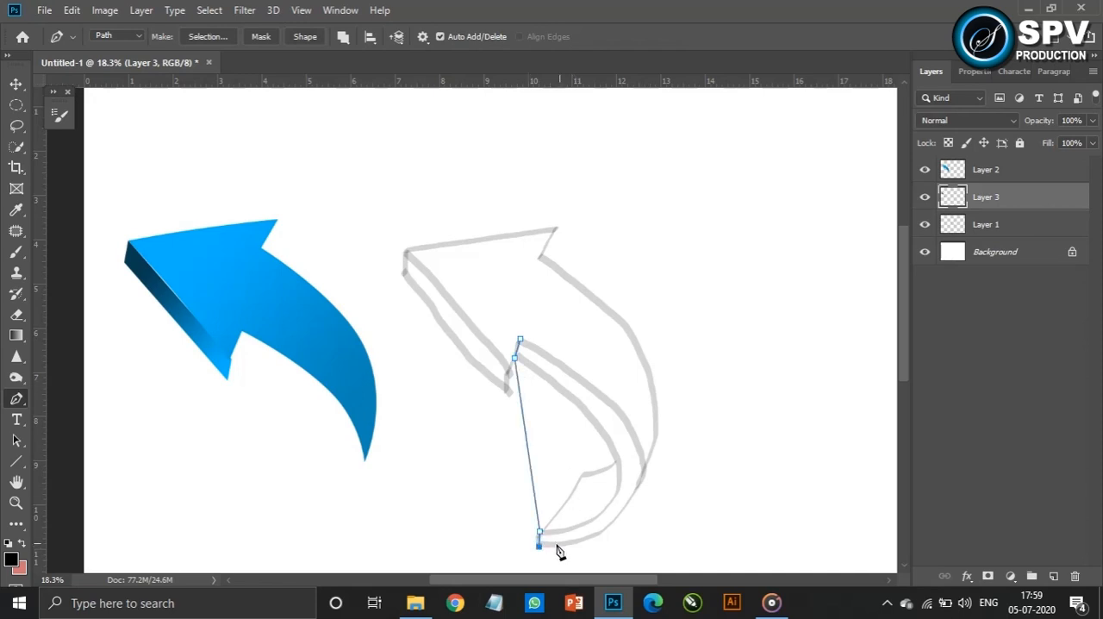
click(521, 341)
Bend the path's outer and inner edges to follow the curved side strip and load it as a selection on a new layer
drag(530, 452, 643, 469)
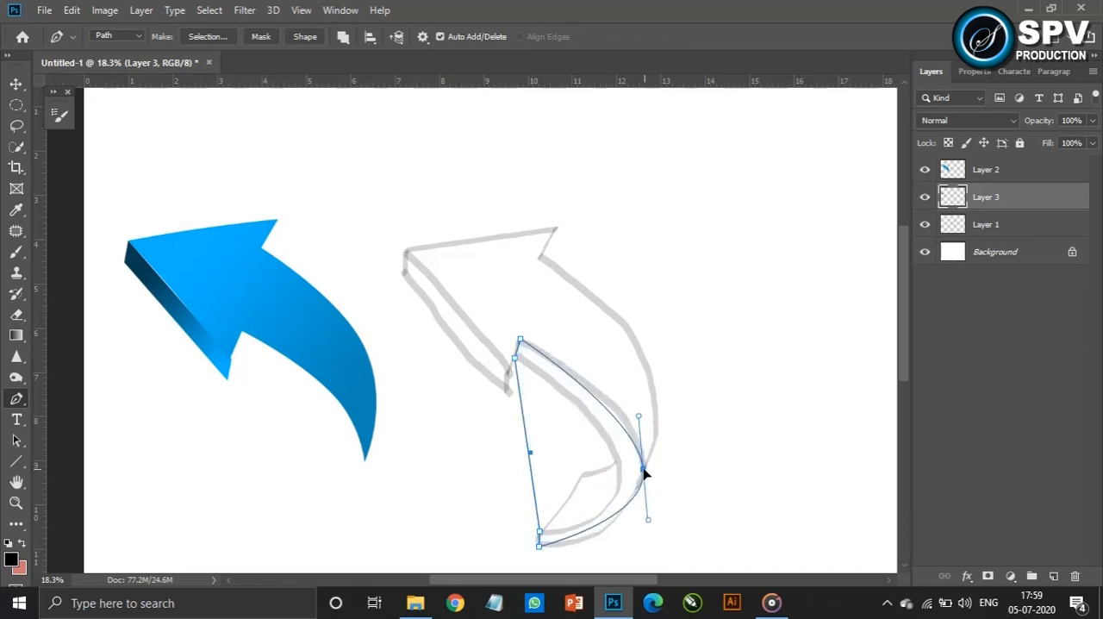
drag(648, 523, 652, 549)
drag(637, 419, 635, 397)
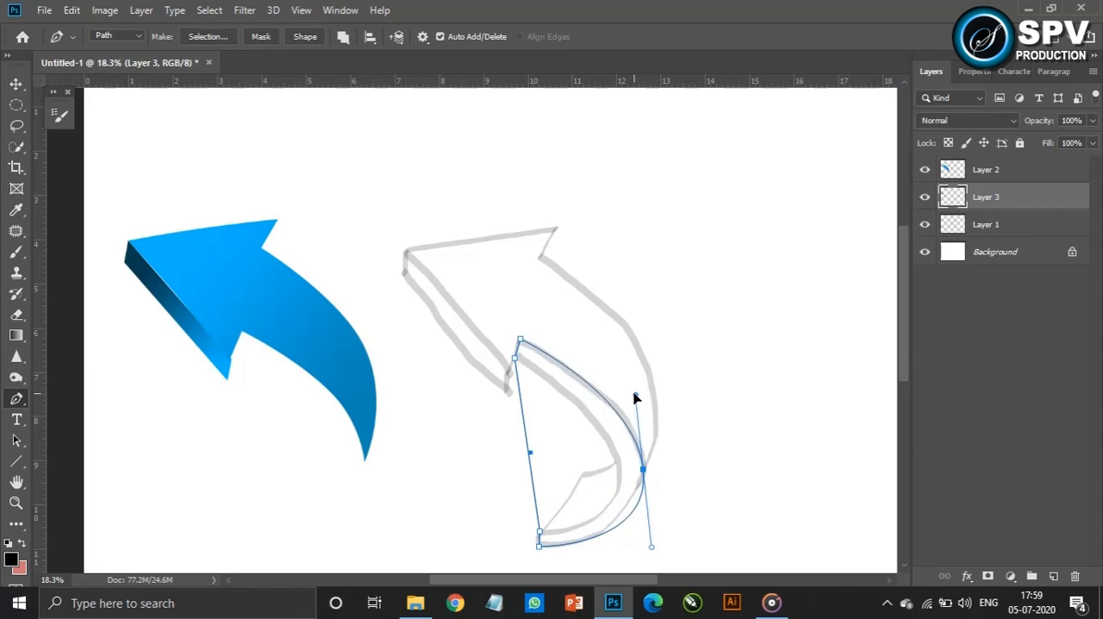
drag(529, 458, 618, 465)
drag(628, 507, 629, 548)
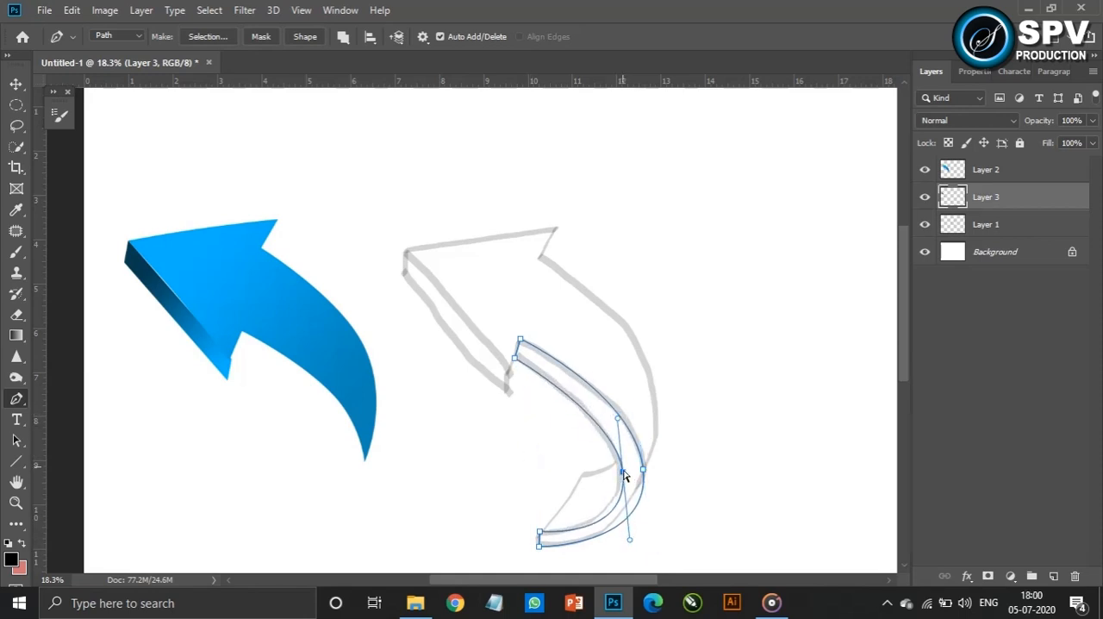
click(1053, 575)
key(ctrl+Return)
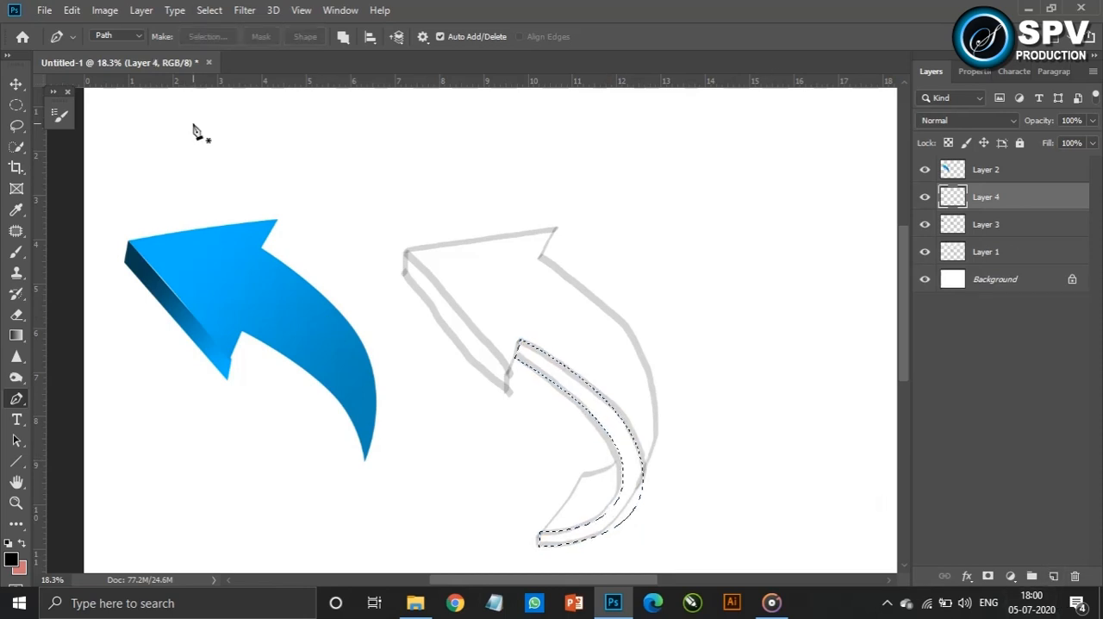
Rearrange the gradient to alternate dark blue stops at both ends and the middle with bright blue stops between, the first at 22%
key(g)
click(136, 37)
drag(747, 405, 983, 410)
click(815, 407)
click(758, 407)
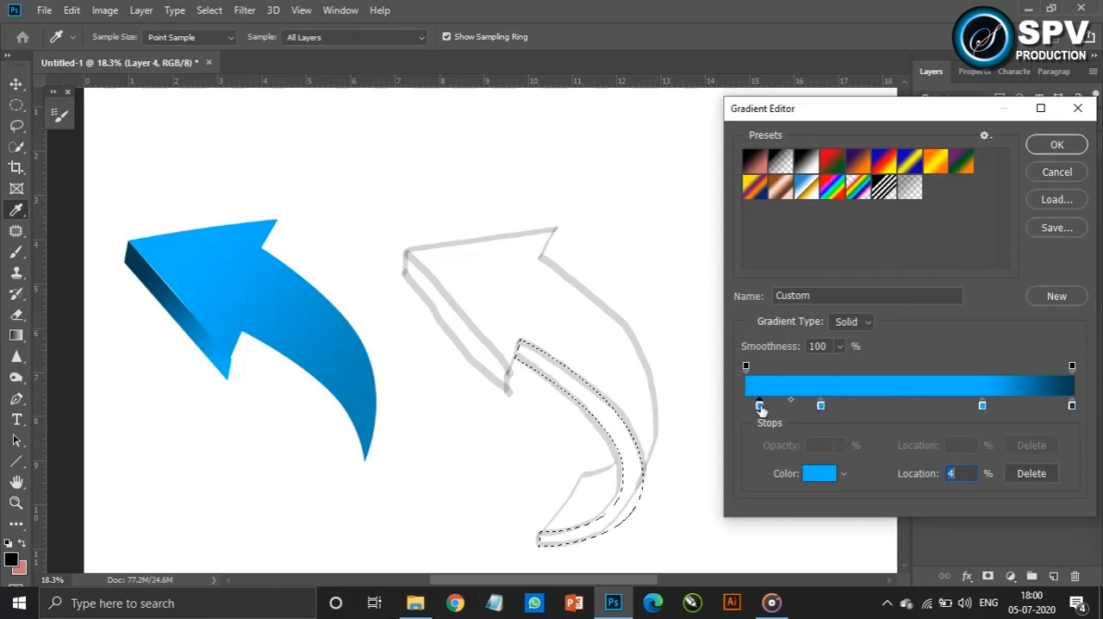
click(747, 407)
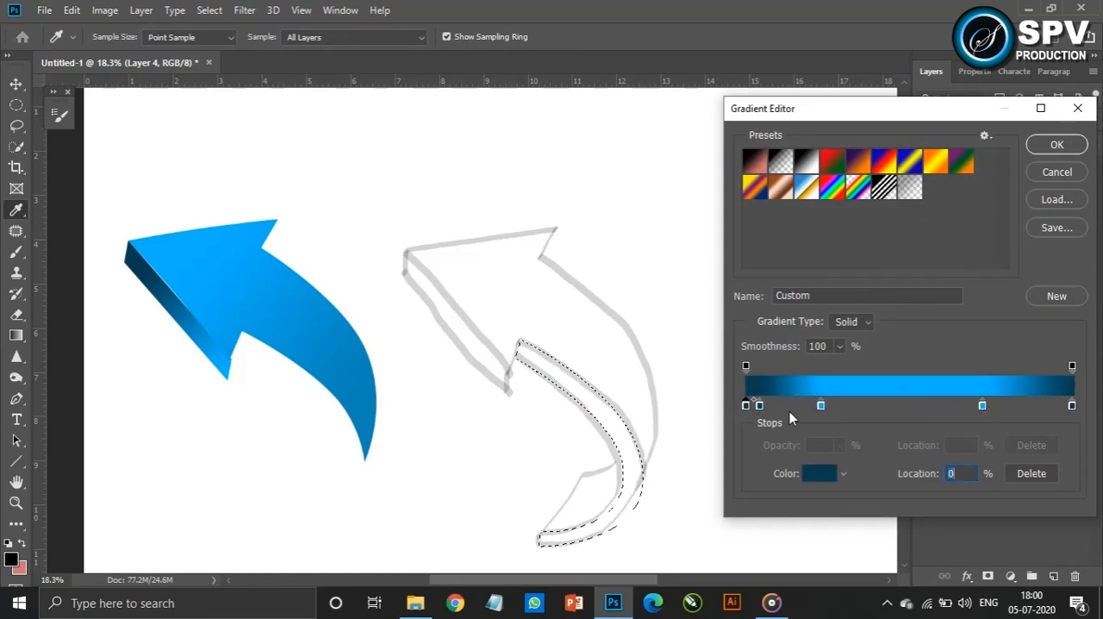
drag(759, 407, 899, 409)
drag(821, 409, 818, 409)
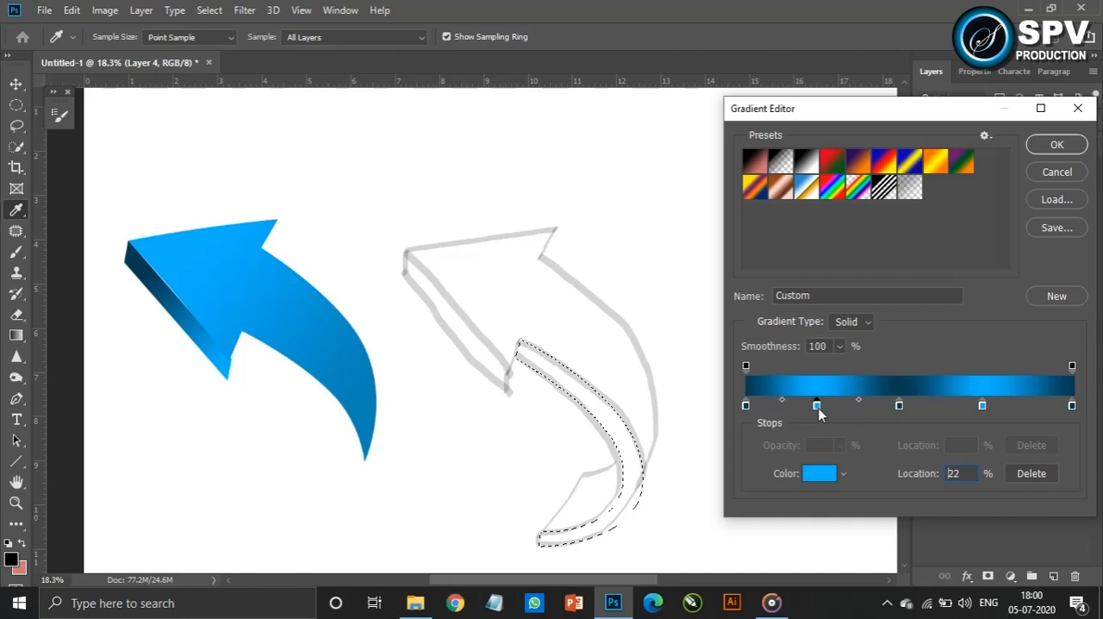
Place the gradient's middle stop at 50%, colour it white (ffffff), and accept the gradient
drag(898, 405, 907, 406)
click(820, 473)
click(253, 104)
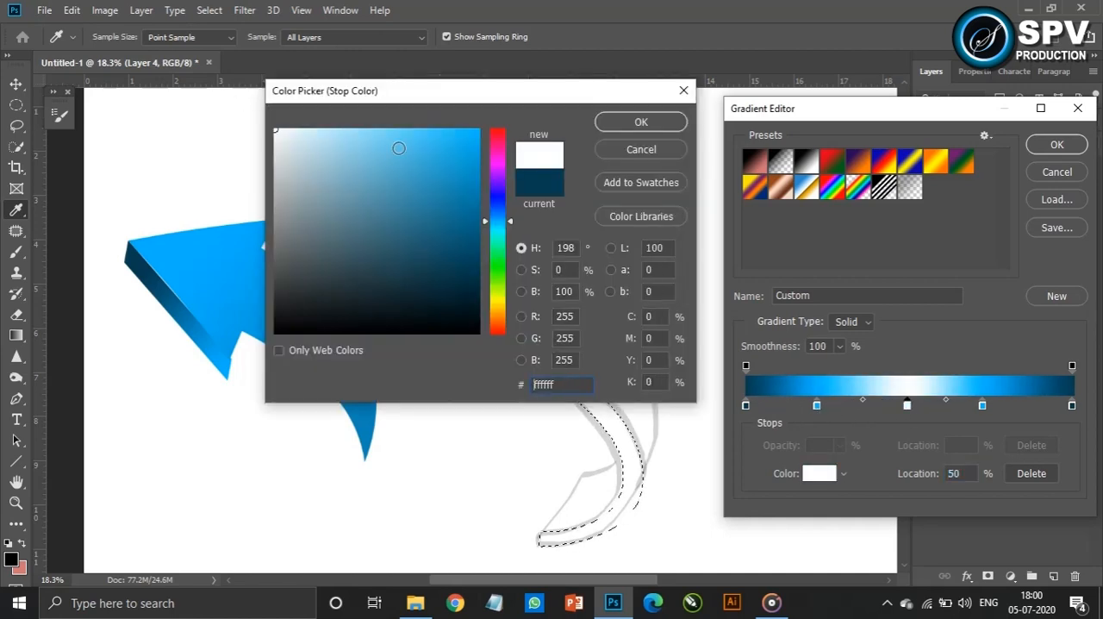
click(641, 122)
click(1056, 145)
Fill the selected tail side strip with the dark-blue, bright-blue and white gradient along its length, and deselect it
drag(582, 530, 632, 512)
key(ctrl+z)
drag(521, 344, 545, 539)
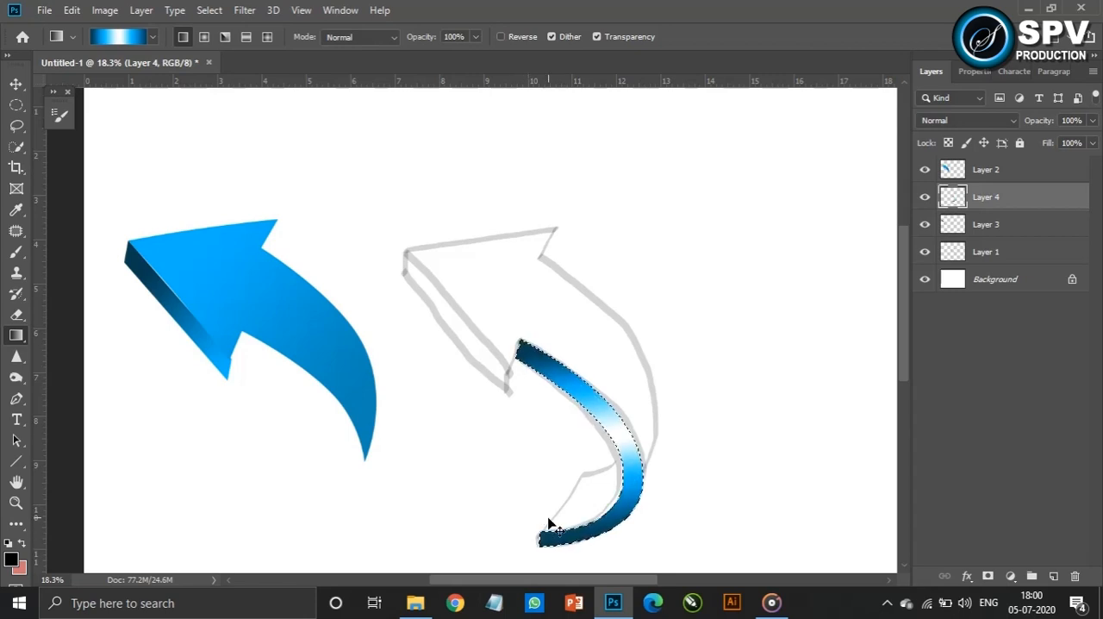
key(ctrl+d)
key(b)
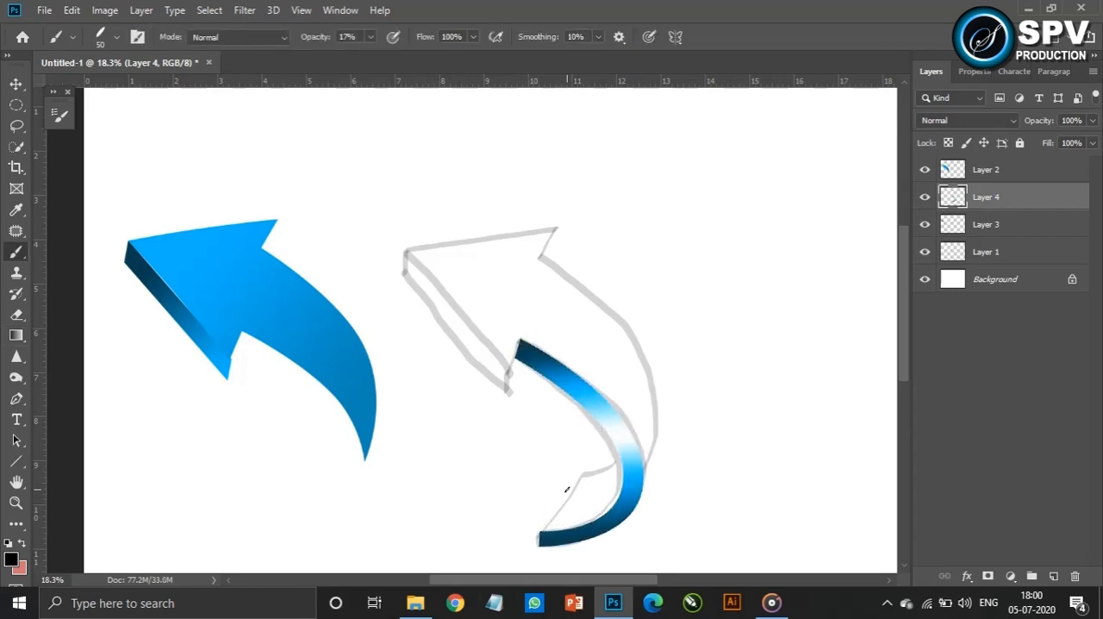
Move the filled side strip against the blue arrow's curved tail and nudge it horizontally into alignment
key(v)
drag(628, 468, 351, 461)
key(shift+Right)
key(shift+Right)
key(shift+Right)
key(shift+Right)
key(shift+Left)
key(shift+Left)
Trace the sketched tail's inner face with a closed curved Pen path and load it as a selection on a new layer
key(p)
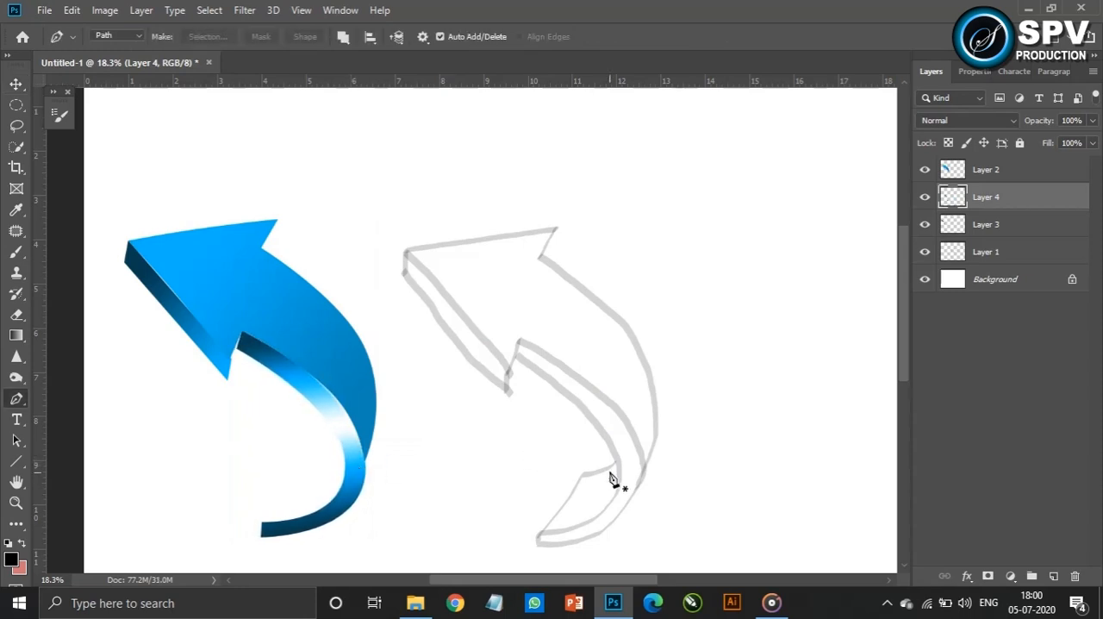
click(617, 458)
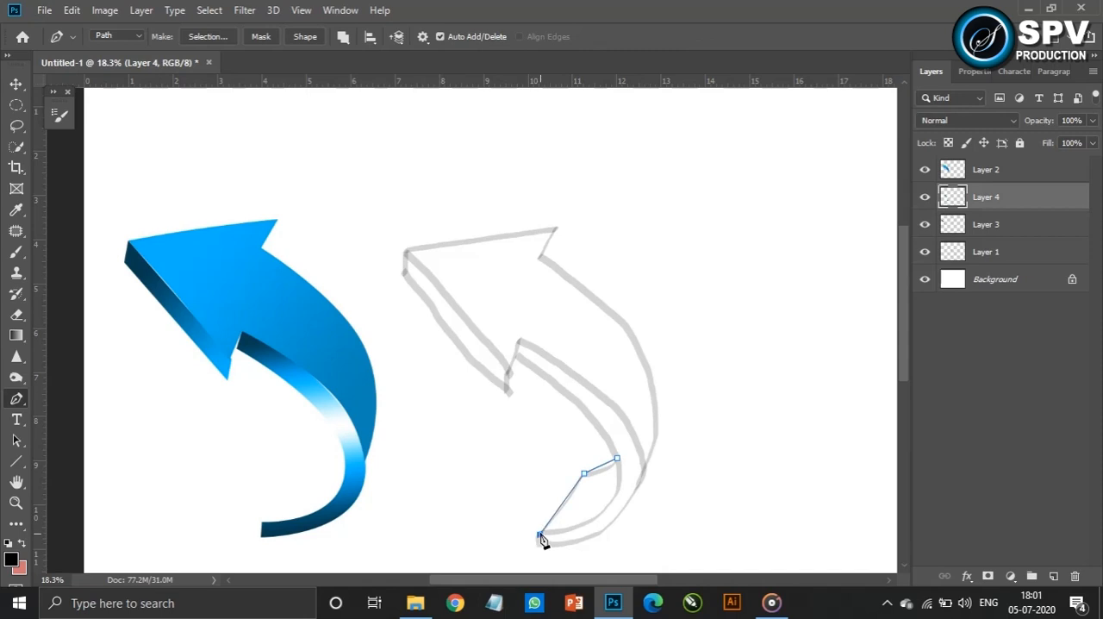
drag(585, 498, 601, 517)
click(1053, 575)
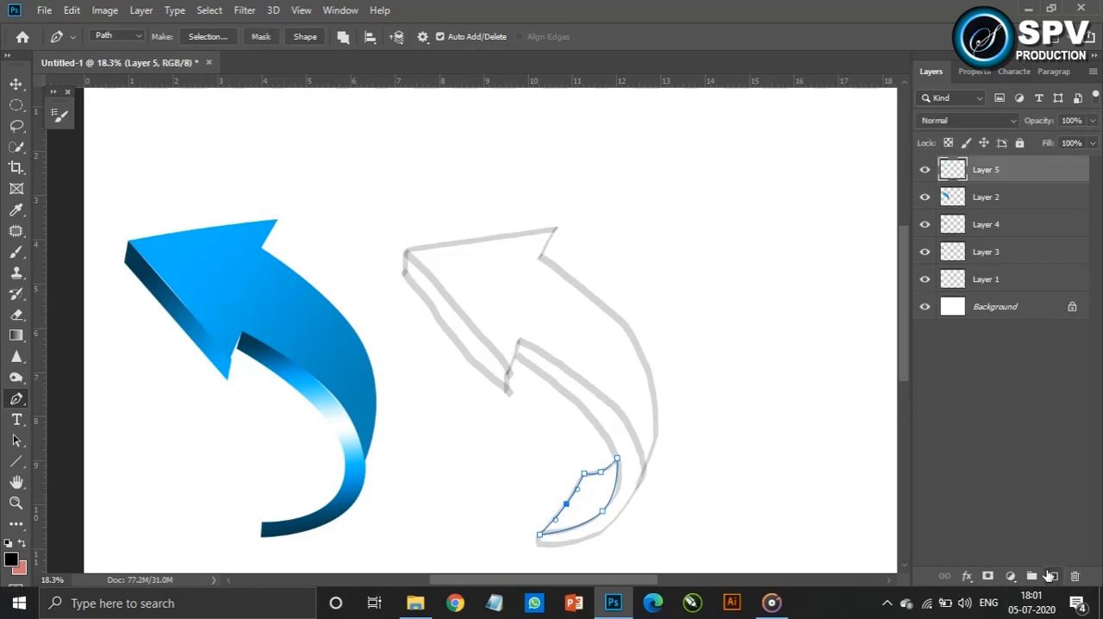
key(ctrl+Return)
Set up a dark-to-light grey gradient from the black-to-white preset by sampling greys for both end stops
key(g)
click(129, 37)
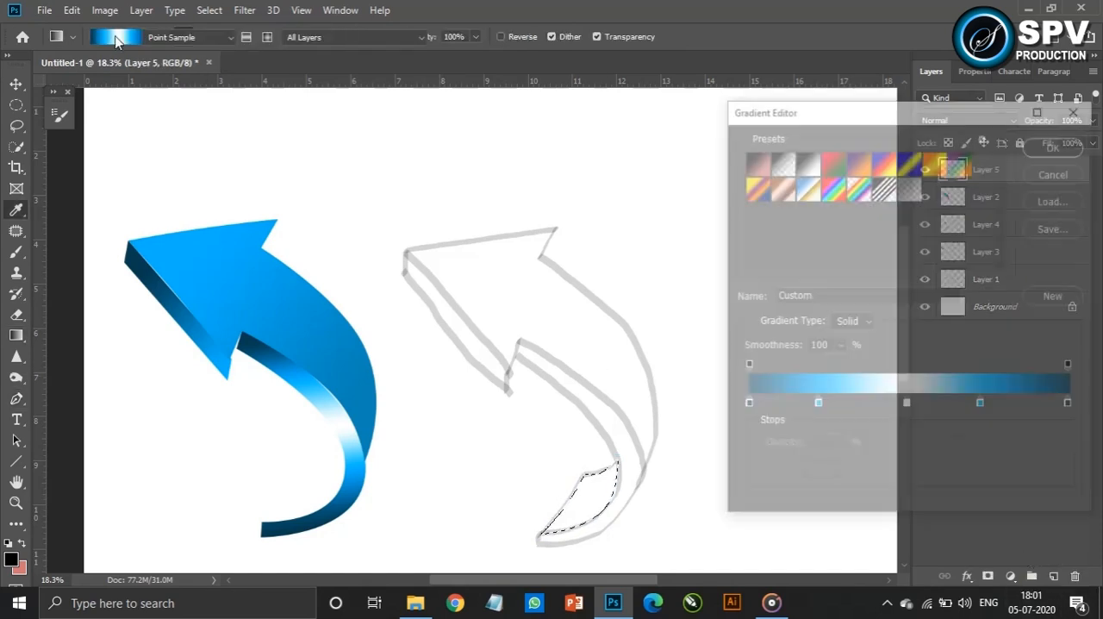
click(806, 161)
click(1072, 406)
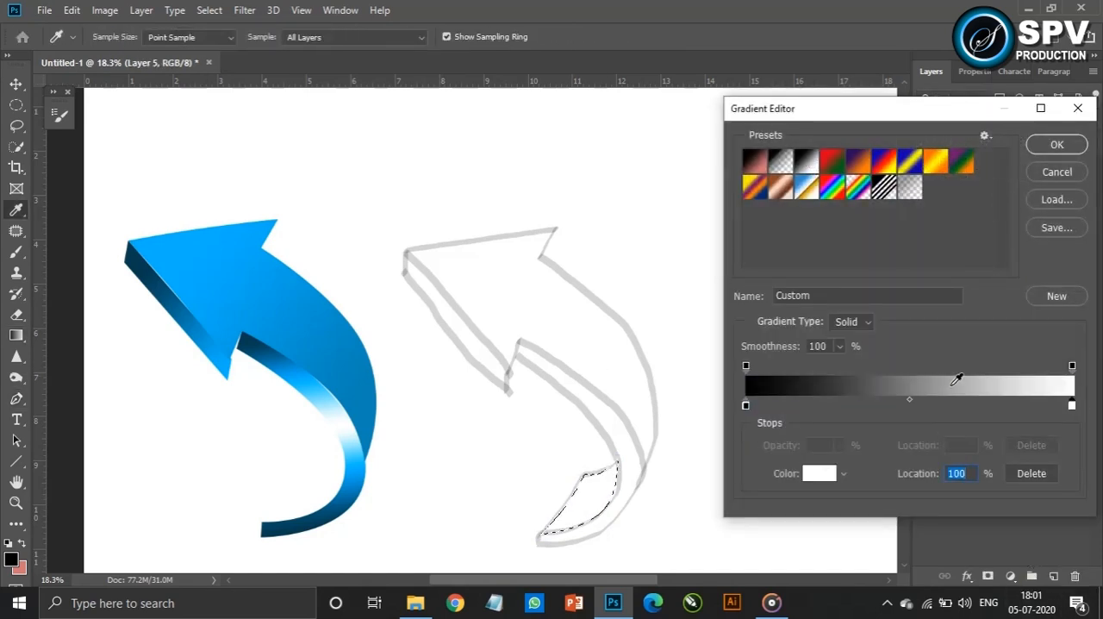
click(952, 385)
click(747, 406)
click(905, 380)
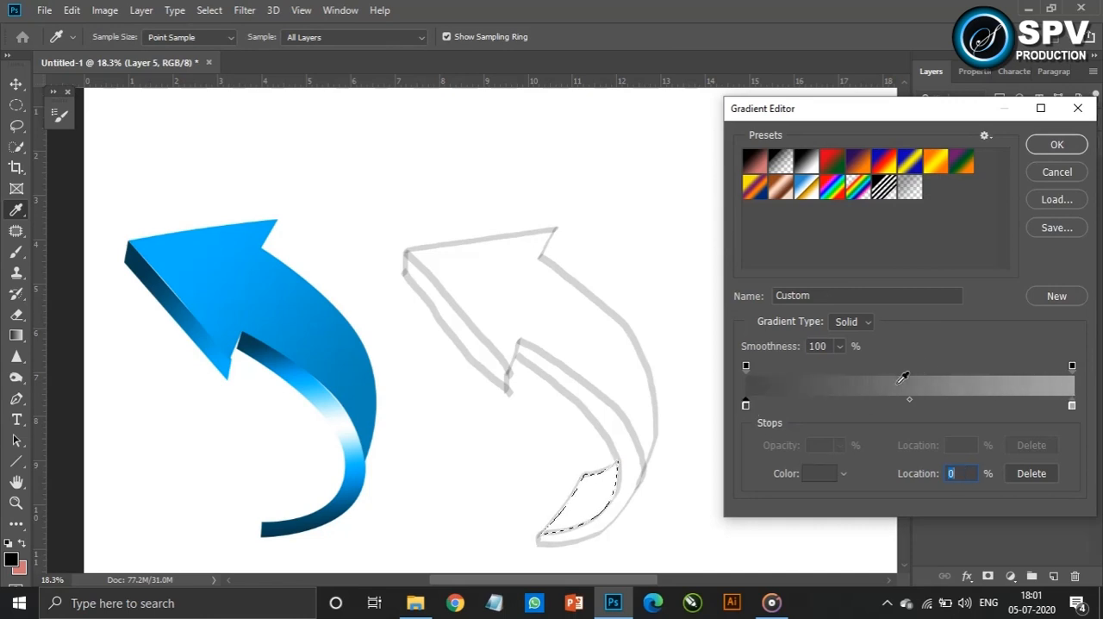
click(1057, 145)
Fill the inner face with the grey gradient, move it to the blue arrow's tail end, and rotate it about 7°
mouse_move(582, 503)
mouse_down()
mouse_move(618, 484)
mouse_move(315, 493)
mouse_move(331, 487)
mouse_move(351, 508)
mouse_move(347, 539)
mouse_up()
key(v)
key(ctrl+t)
mouse_move(318, 499)
mouse_down()
mouse_move(327, 499)
mouse_move(320, 506)
mouse_up()
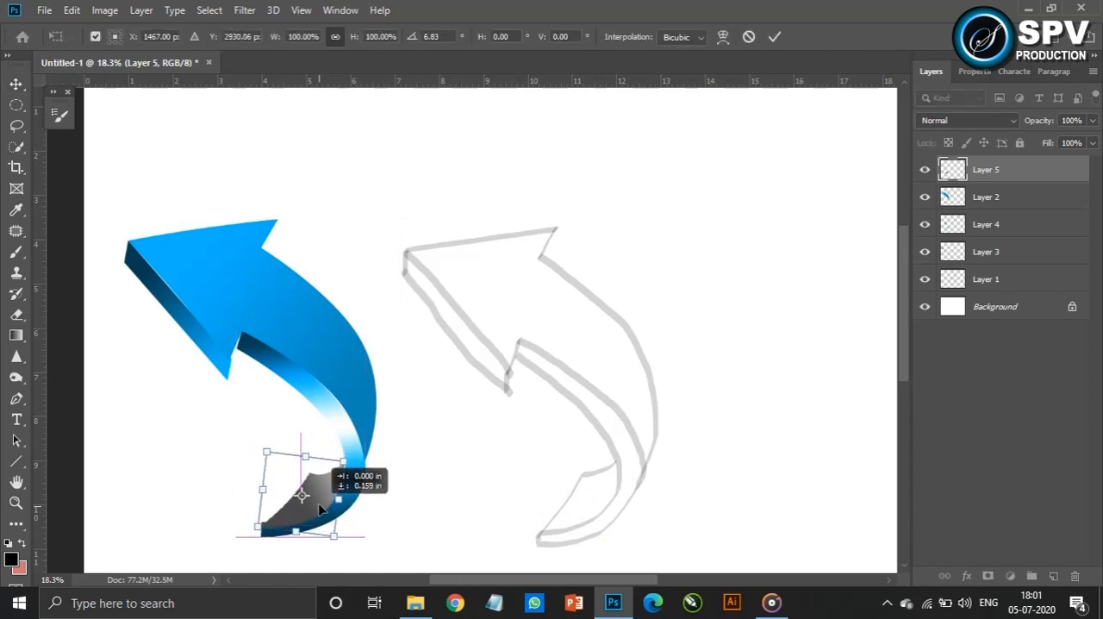
key(Return)
Place Layer 5 below Layer 3, then scale the grey face to about 131% and rotate it to fit inside the curved tail
drag(991, 170, 1029, 264)
drag(387, 468, 368, 518)
key(ctrl+t)
drag(342, 499, 334, 492)
drag(358, 509, 366, 516)
mouse_move(331, 487)
mouse_down()
mouse_move(343, 492)
mouse_move(334, 488)
mouse_up()
key(Right)
key(Right)
key(Right)
key(Right)
key(Right)
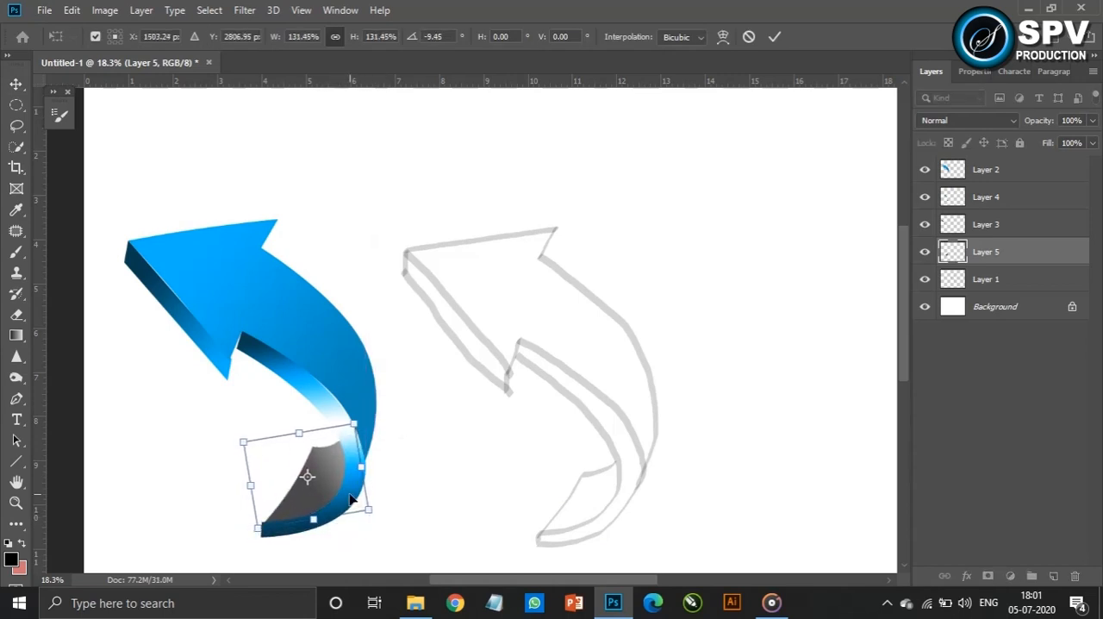
key(Return)
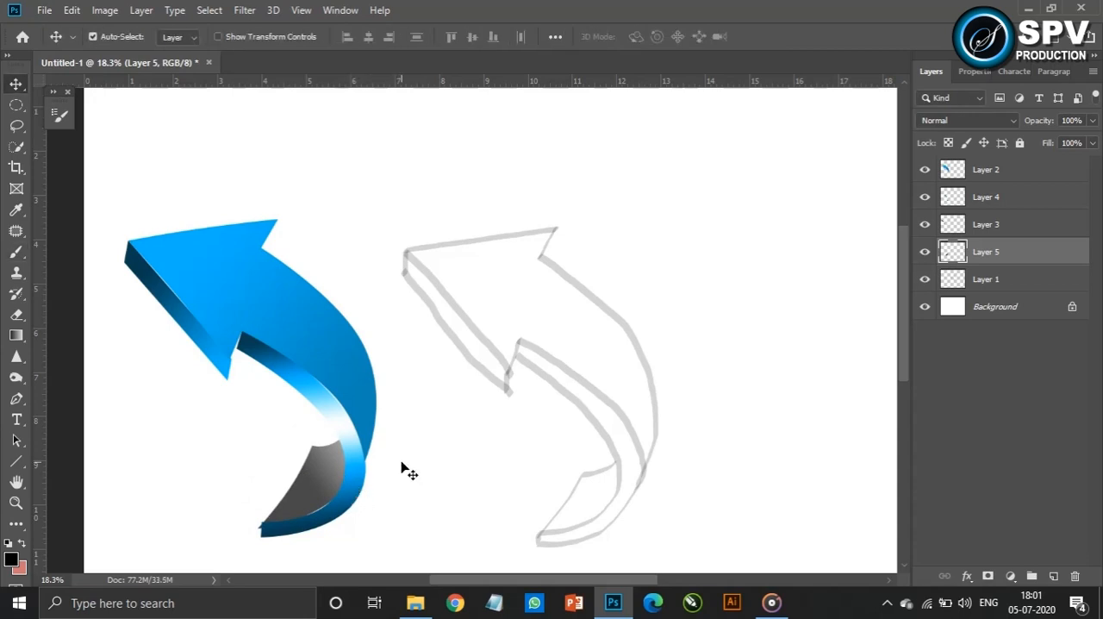
click(975, 321)
click(1017, 306)
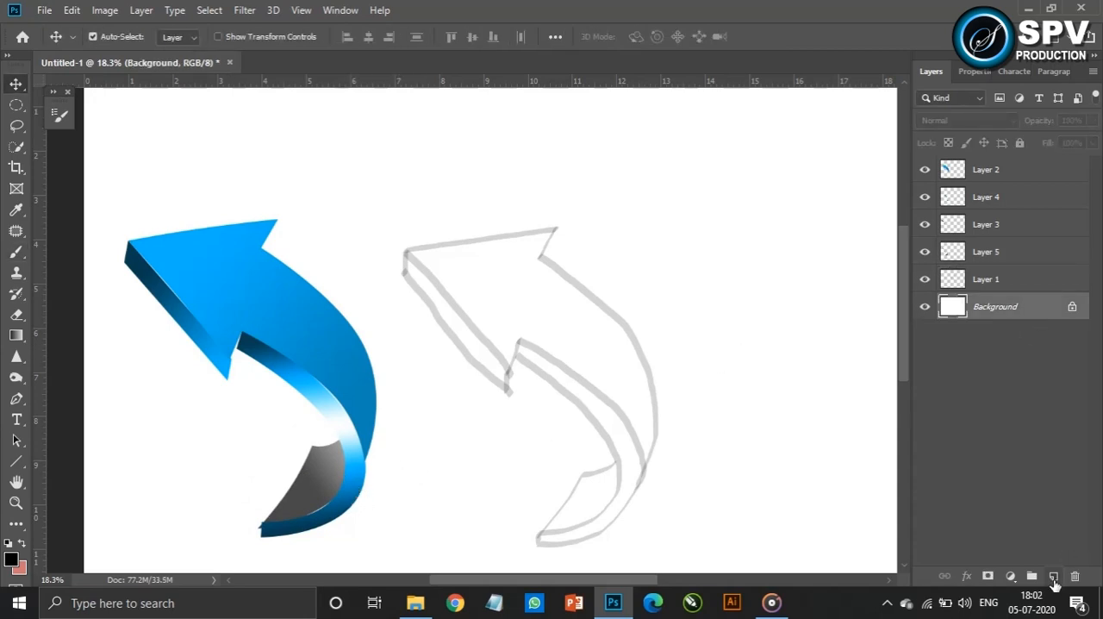
click(1053, 576)
key(Delete)
Hide the sketch on Layer 1, then select Layers 2 to 5 and move the whole arrow toward the canvas centre
click(924, 280)
click(1029, 252)
shift+click(1029, 169)
drag(343, 353, 541, 310)
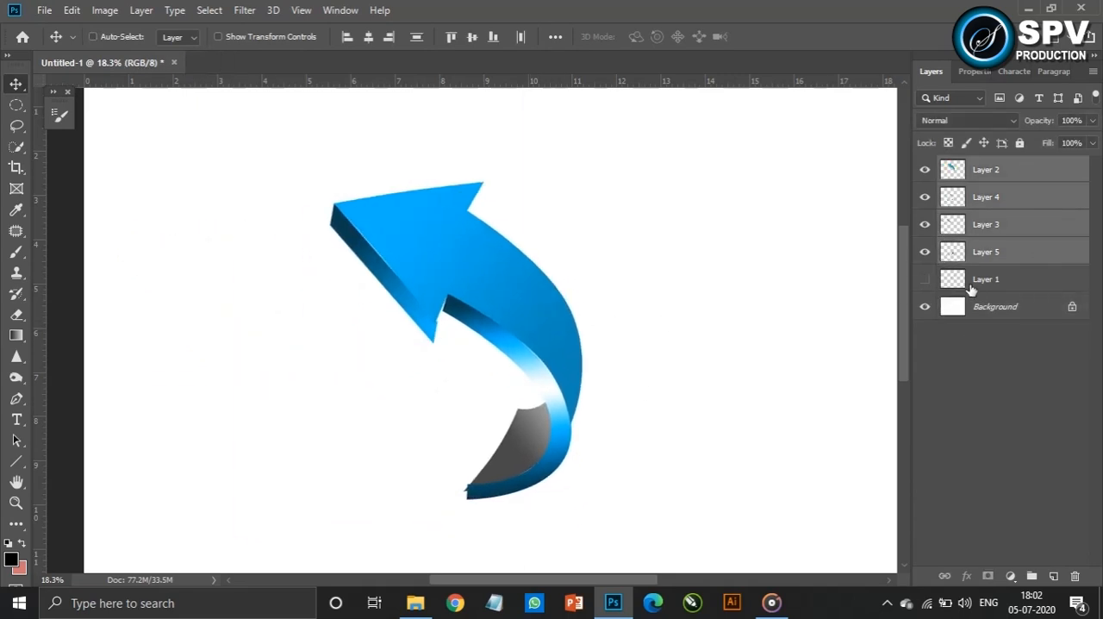
click(829, 336)
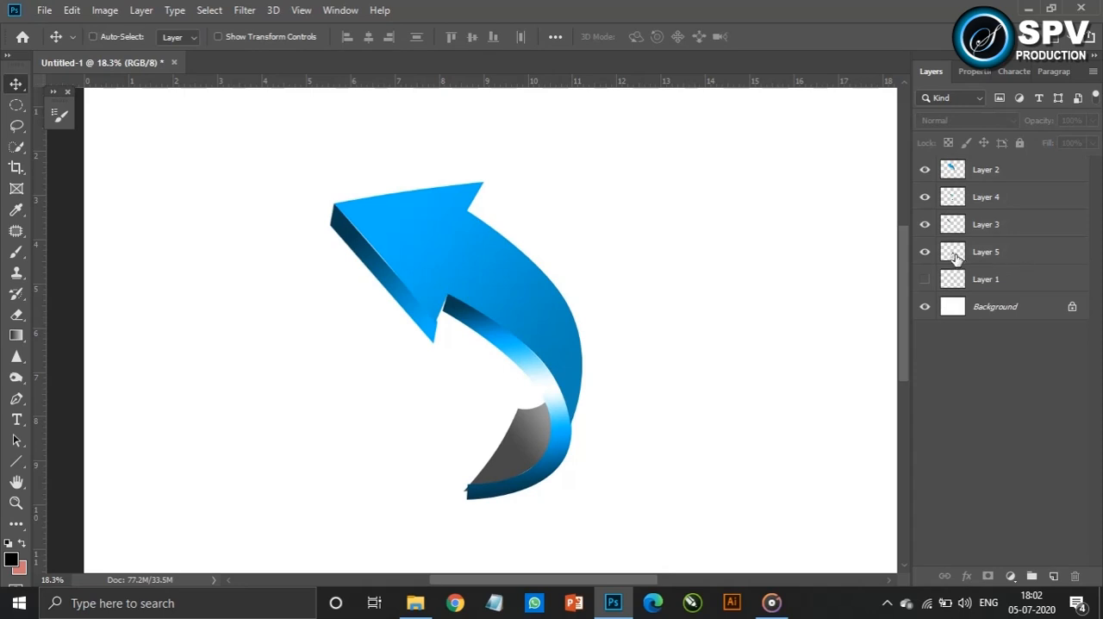
Outline the arrow's front face on a new layer with a 2 px black outside stroke, deselect, and hide Layer 2
click(1054, 576)
ctrl+click(952, 199)
click(103, 11)
click(299, 167)
click(72, 10)
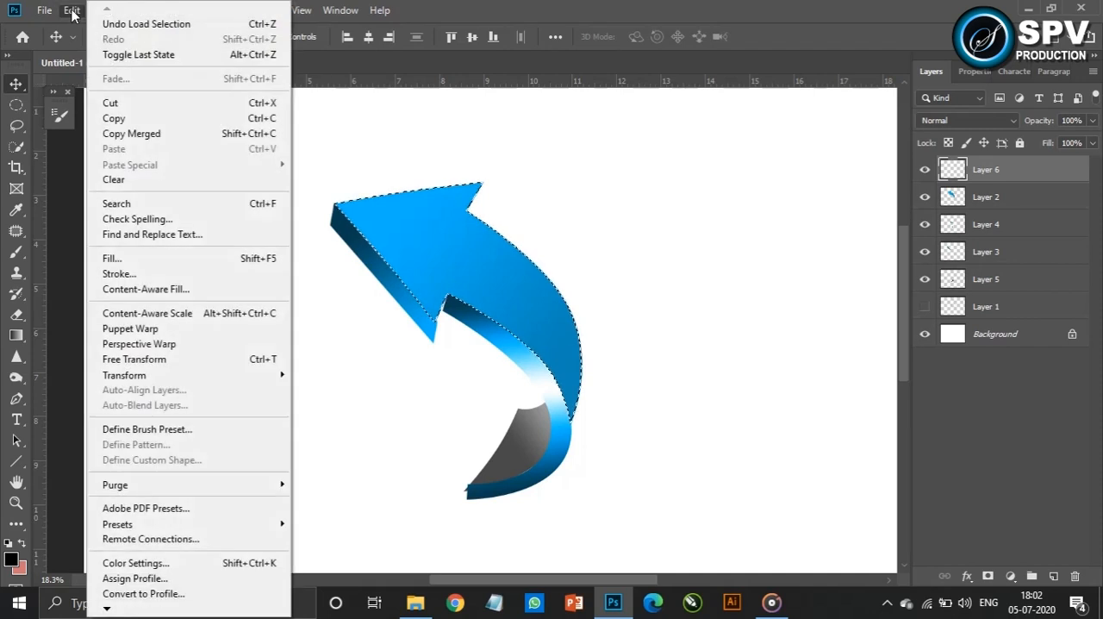
click(117, 273)
text(2)
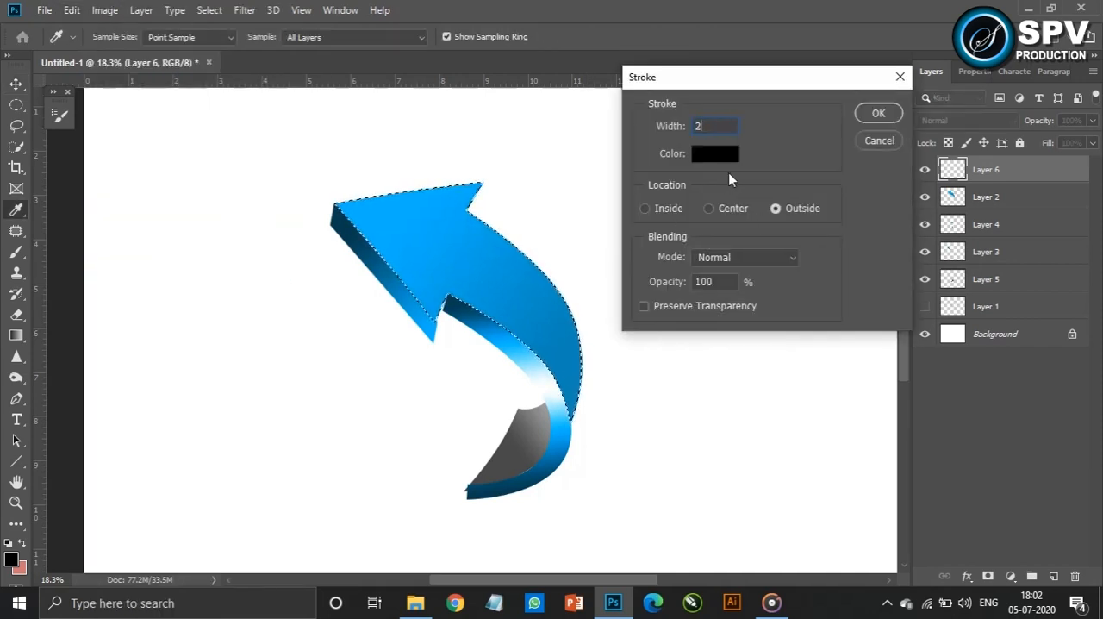
click(871, 117)
key(v)
key(ctrl+d)
click(925, 197)
Try to outline the tail's side strip with a 2 px stroke directly on Layer 4, and hide that layer
ctrl+click(953, 225)
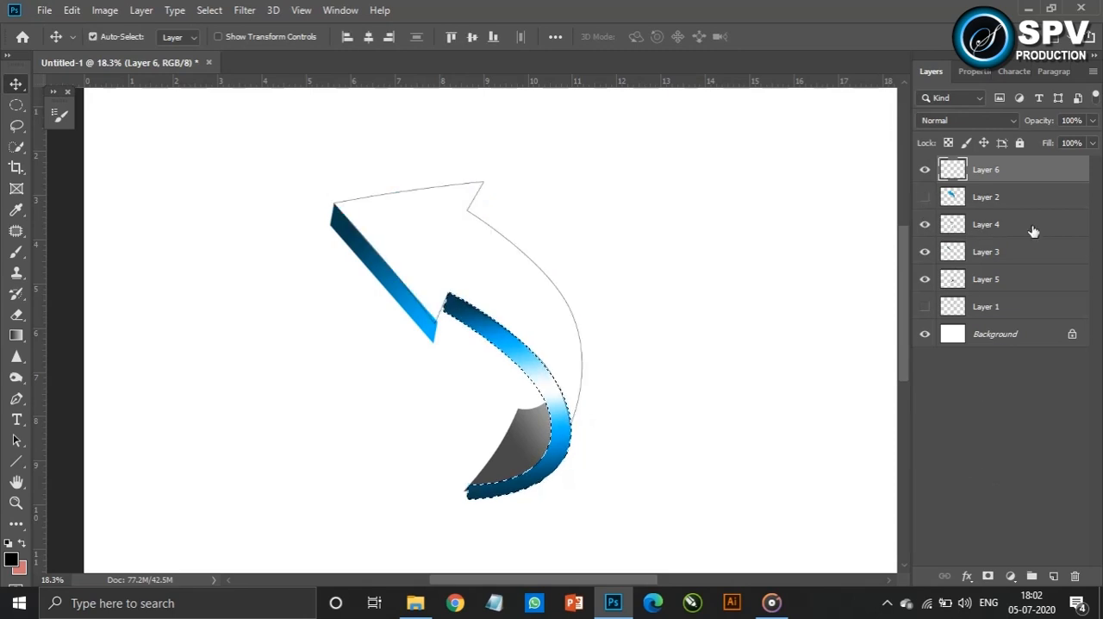
click(1035, 228)
click(72, 10)
click(119, 273)
click(879, 113)
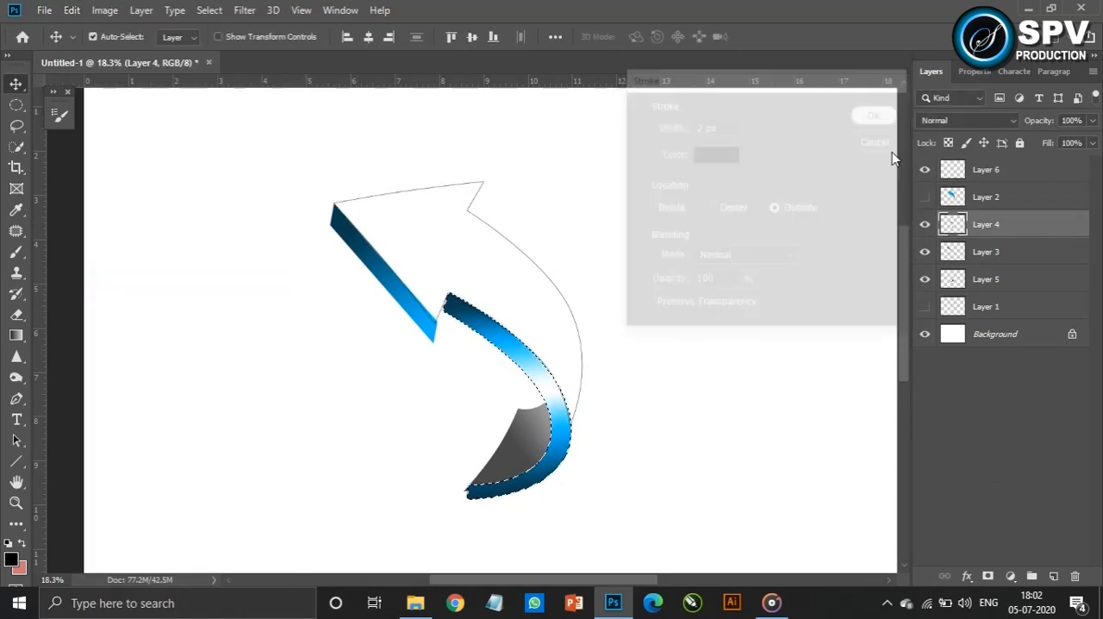
click(925, 225)
click(966, 252)
key(ctrl+d)
ctrl+click(963, 252)
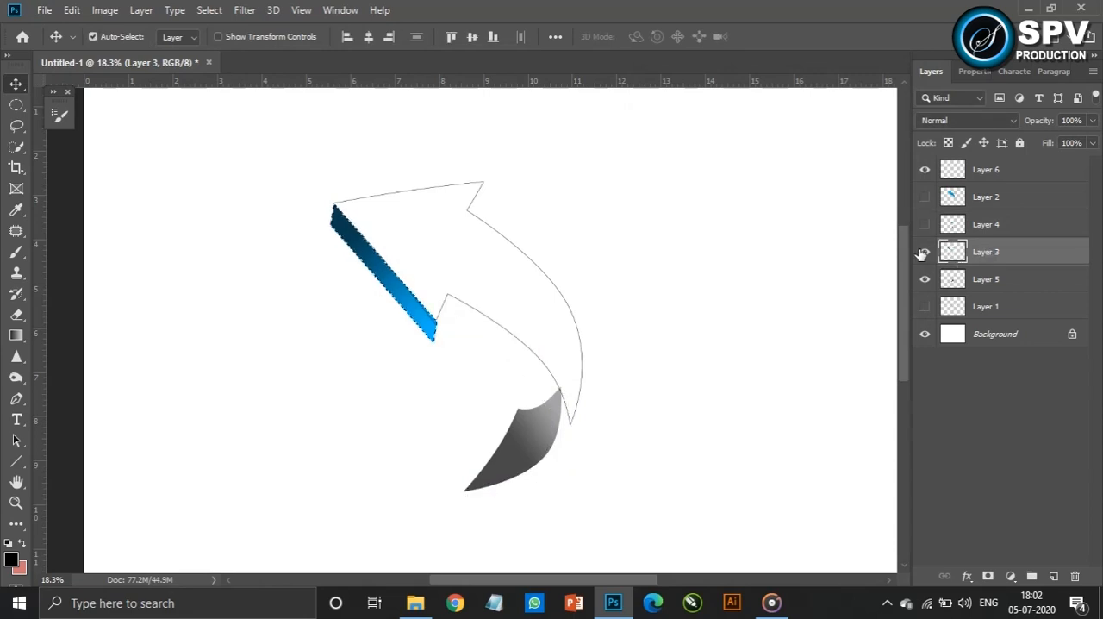
click(105, 10)
mouse_move(72, 10)
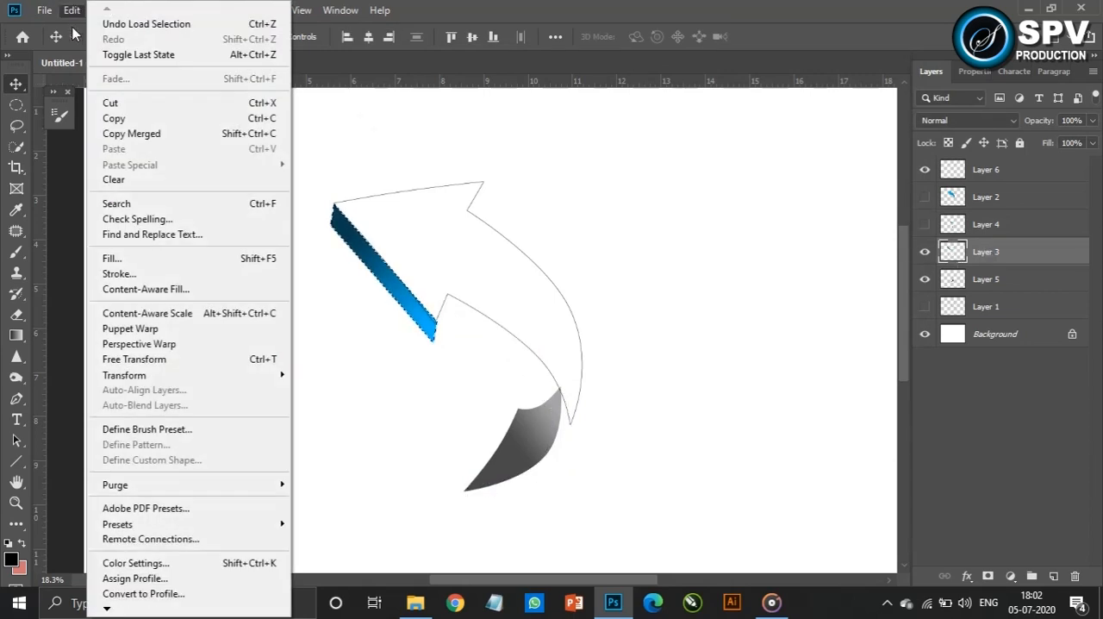
click(112, 274)
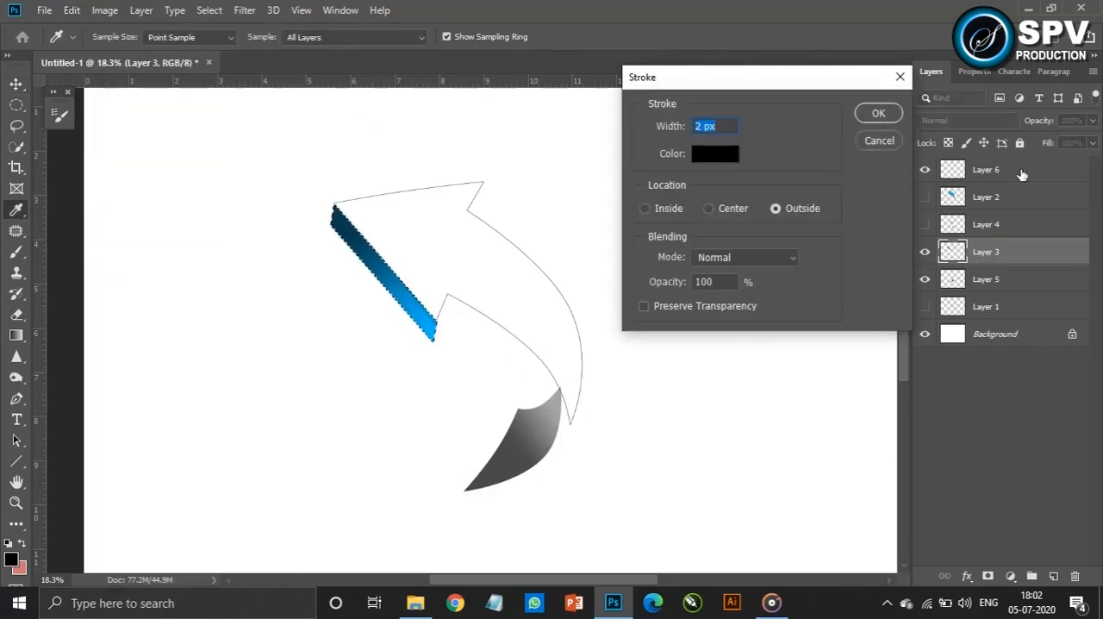
click(879, 140)
Undo the recent selection, visibility and stroke changes back to before Layer 4's strip was outlined
click(986, 170)
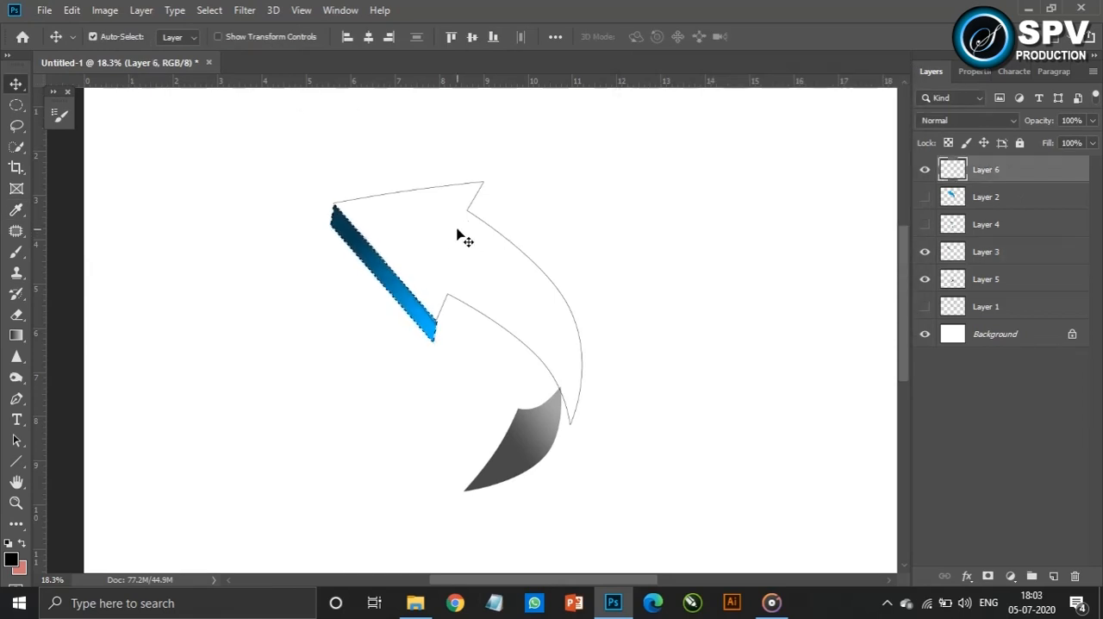
click(333, 264)
key(ctrl+d)
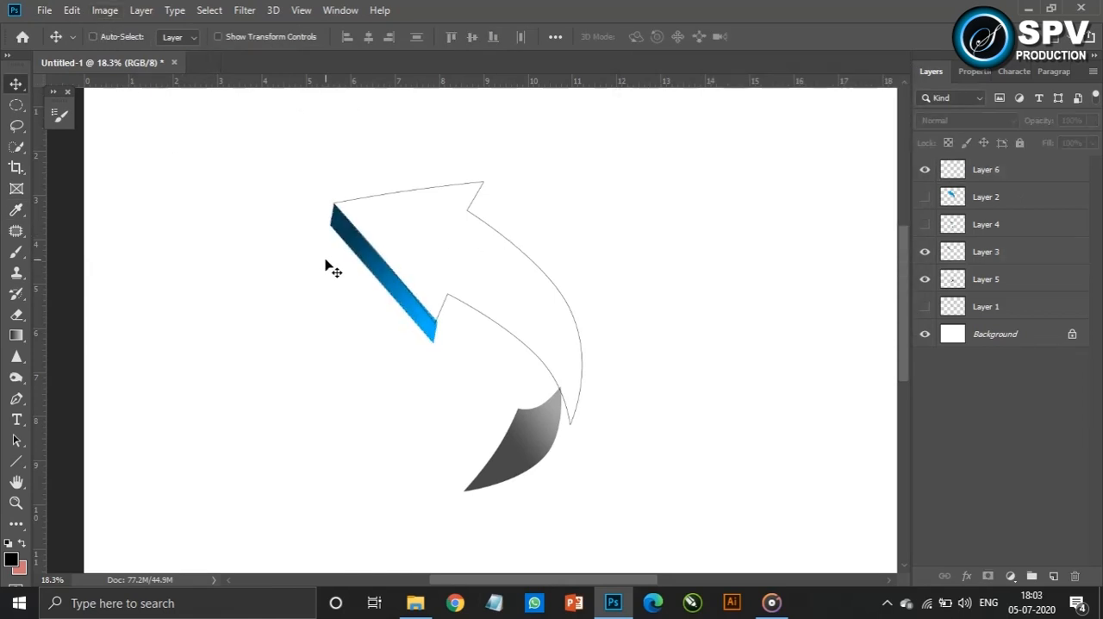
key(ctrl+z)
Outline Layer 4's side strip on Layer 6 with the 2 px black outside stroke, deselect, and hide Layer 4
ctrl+click(954, 226)
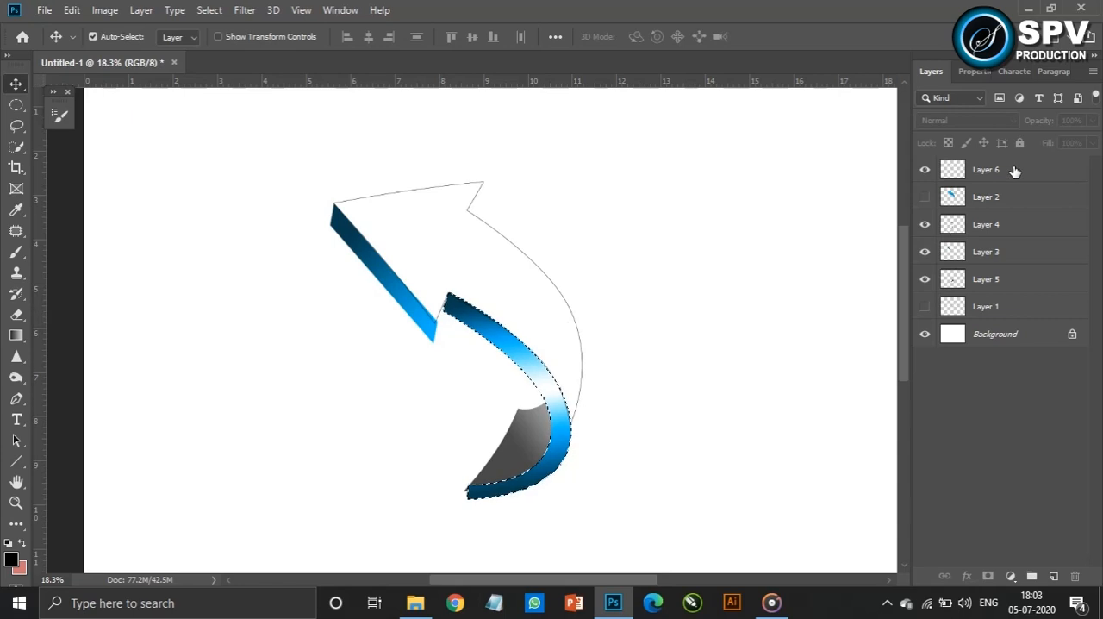
click(1081, 171)
click(71, 9)
click(118, 273)
click(867, 111)
key(ctrl+d)
click(925, 224)
Outline the arrowhead's side face from Layer 3 on Layer 6 with the 2 px black stroke, deselect, and hide Layer 3
ctrl+click(954, 252)
click(71, 9)
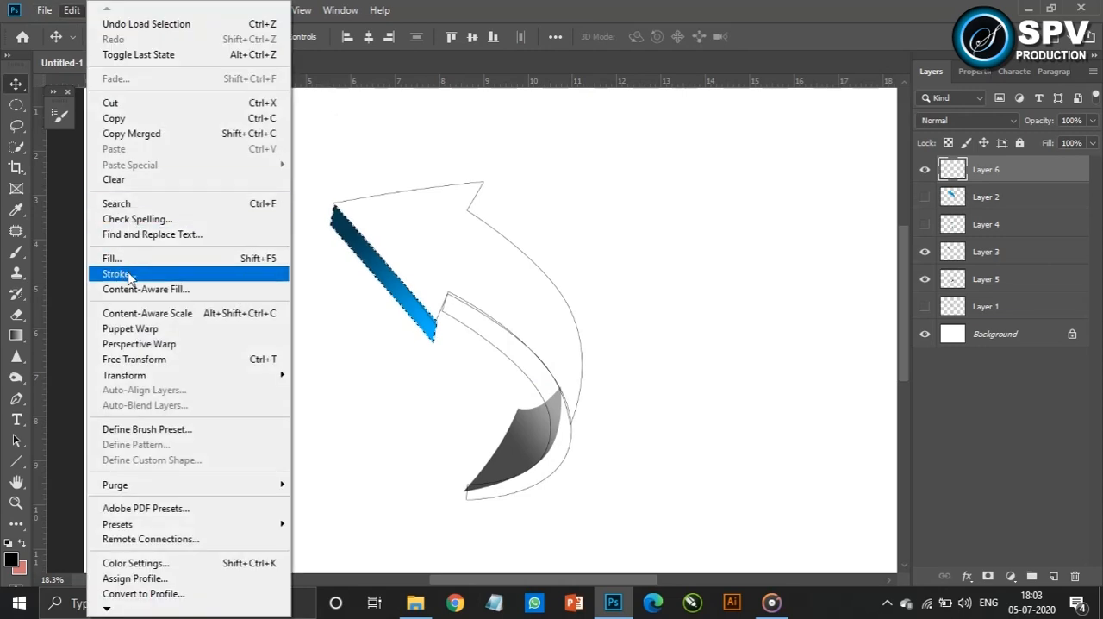
click(118, 207)
click(869, 111)
key(ctrl+d)
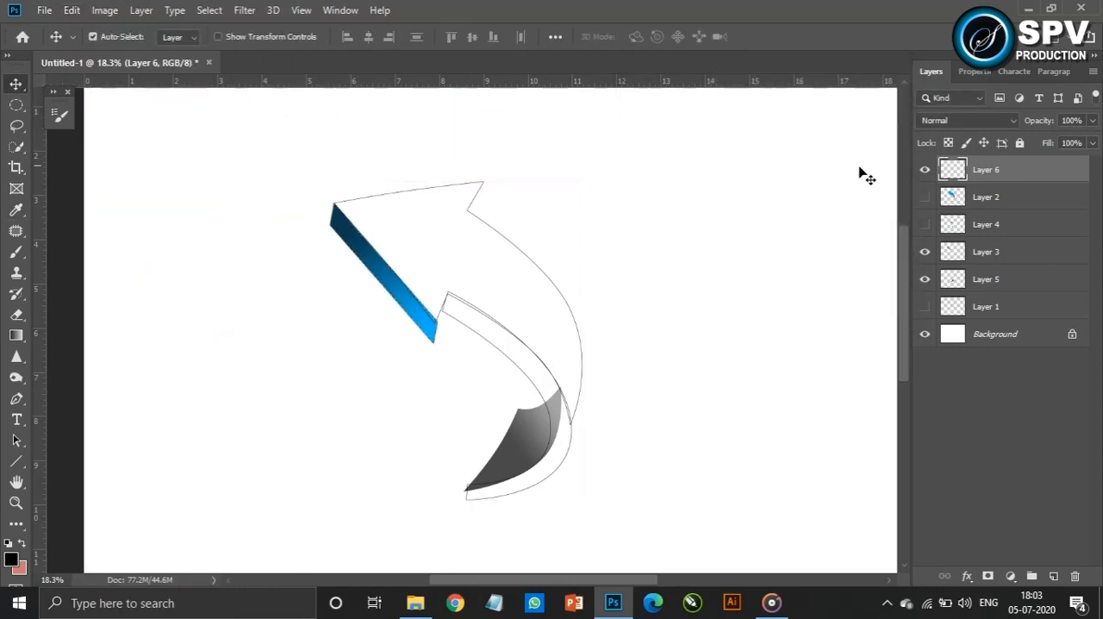
click(925, 251)
Outline the grey inner face from Layer 5 on Layer 6 with the 2 px black stroke, hide Layer 5, and deselect
ctrl+click(953, 280)
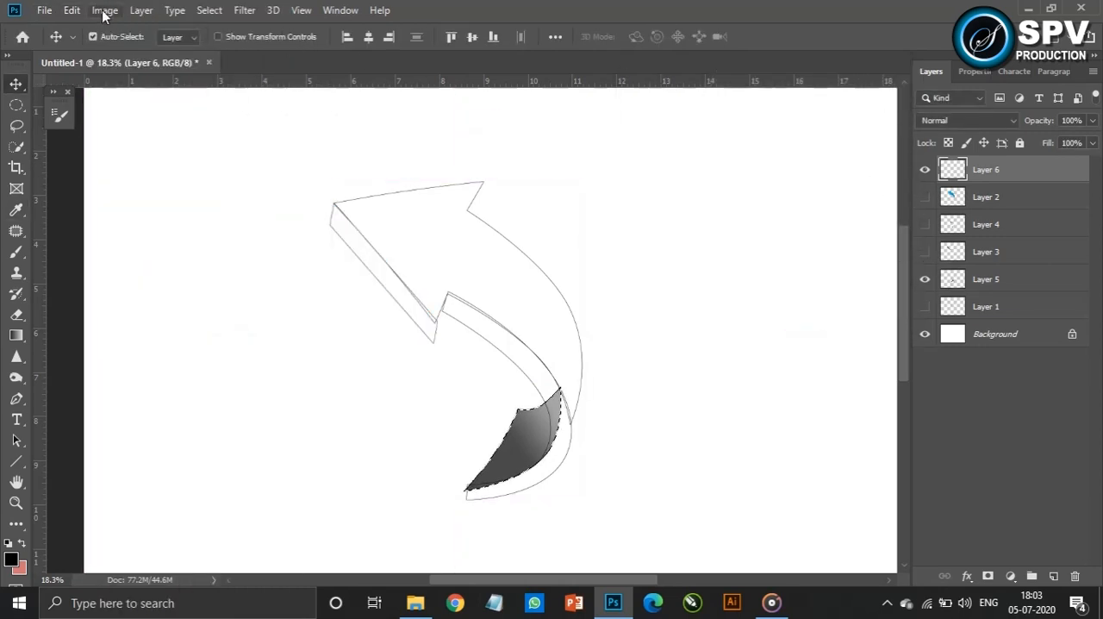
click(72, 9)
click(117, 276)
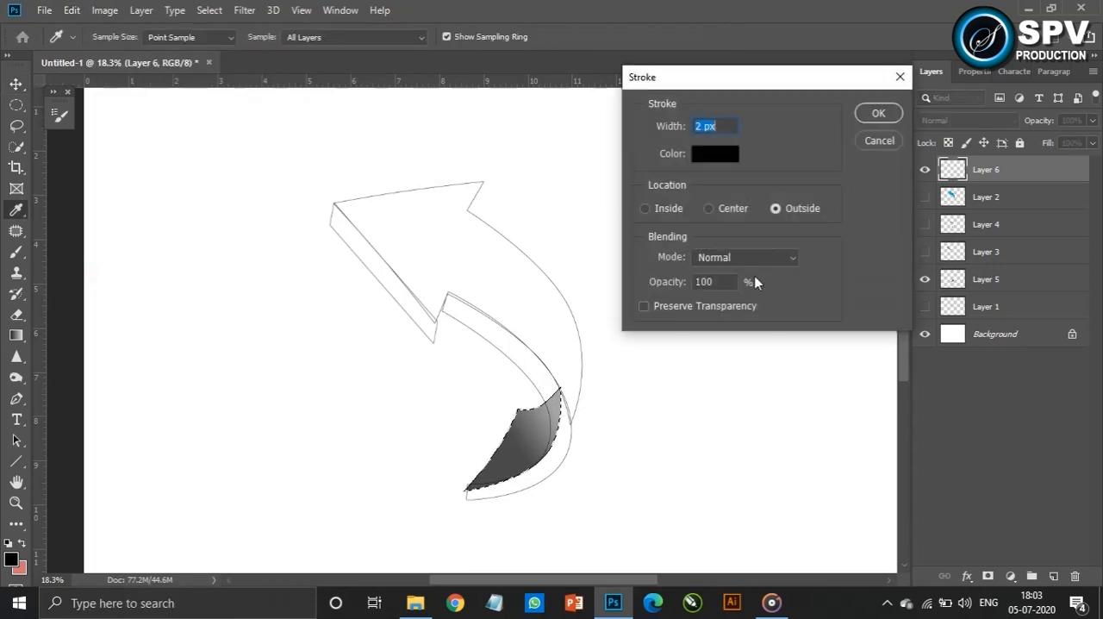
click(878, 114)
key(v)
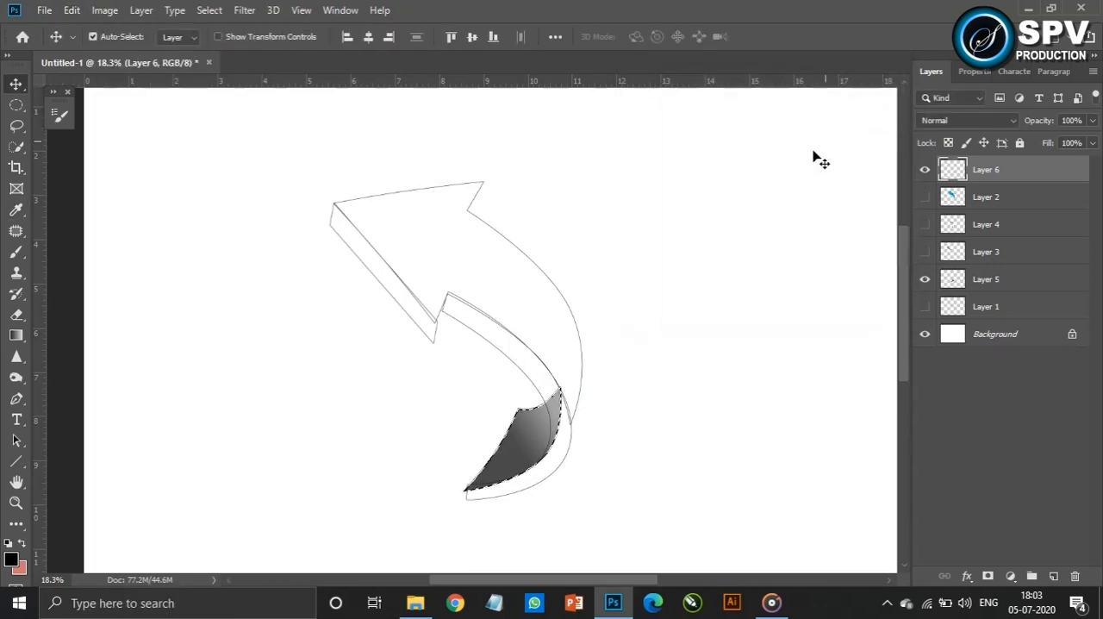
click(924, 280)
key(ctrl+d)
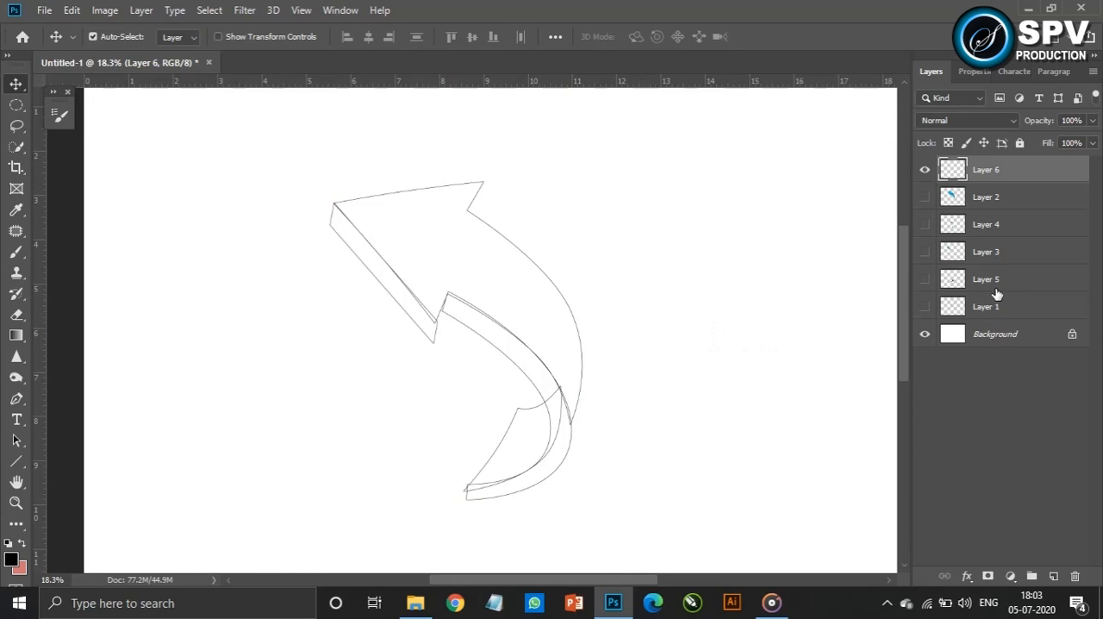
click(653, 370)
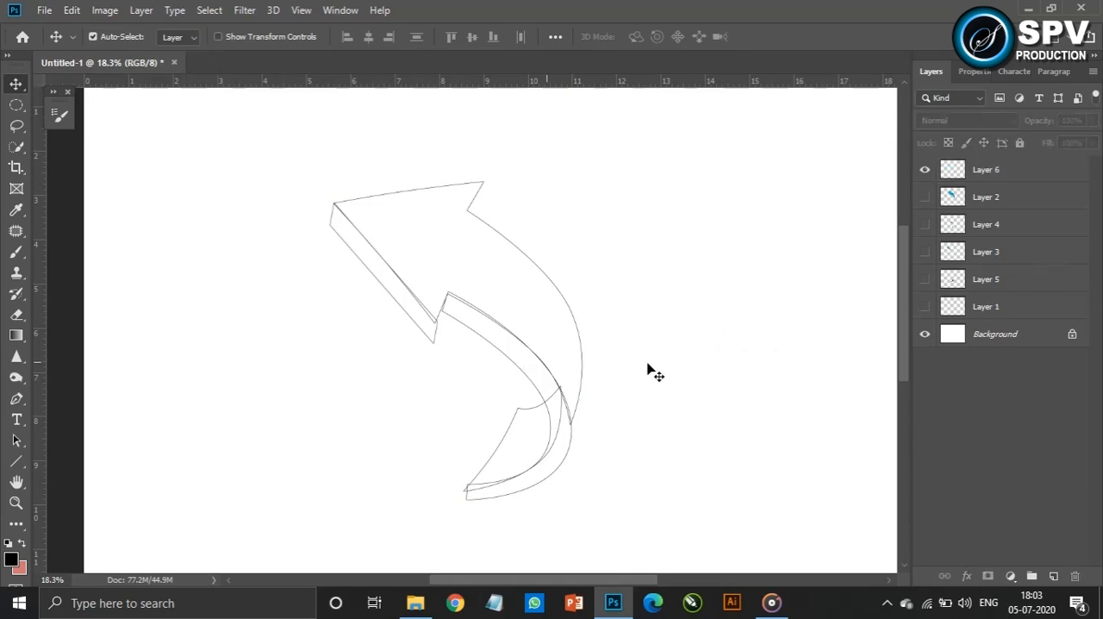
Clear the lines inside the side strip's selection on Layer 6 and deselect
click(1013, 176)
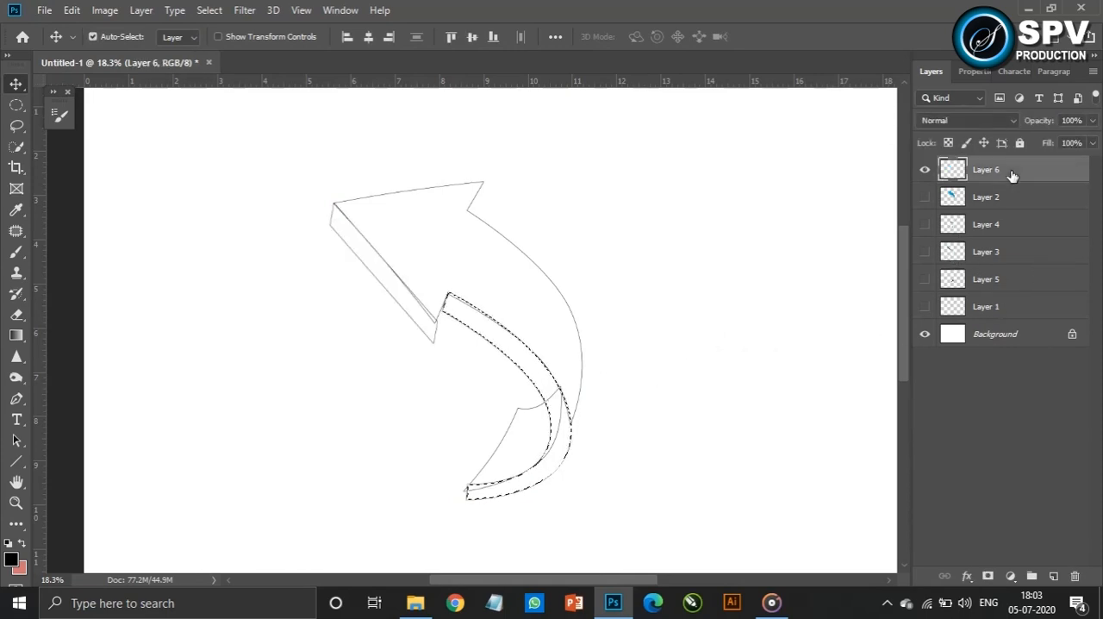
Try to clear the lines inside Layer 2's face on Layer 6, and undo the attempt
ctrl+click(954, 200)
key(Delete)
key(ctrl+d)
key(ctrl+z)
key(ctrl+z)
key(ctrl+z)
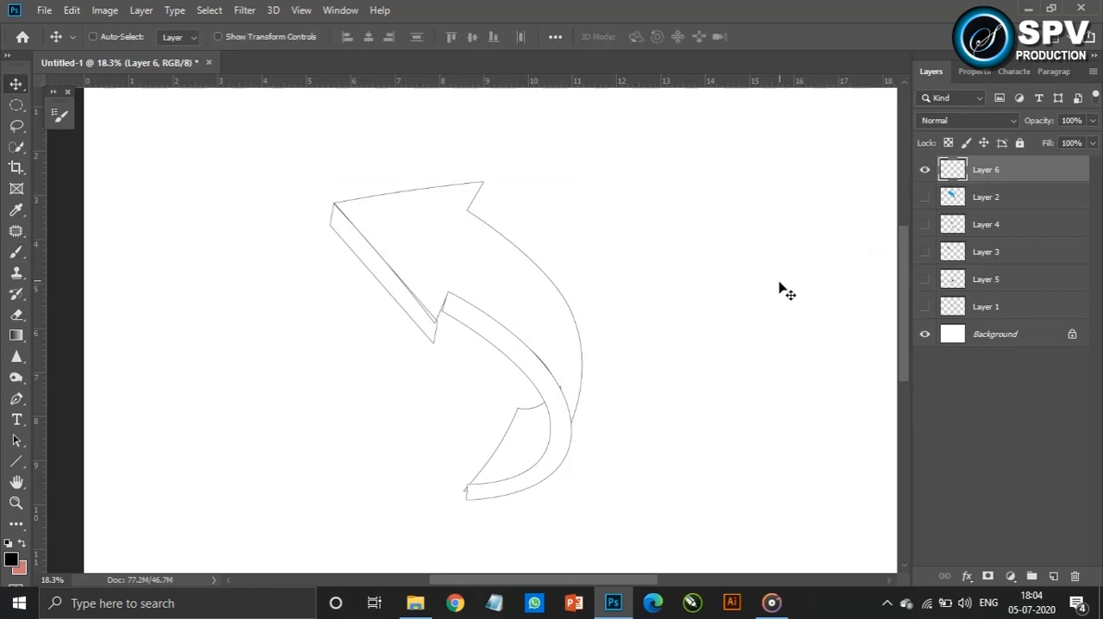
Save the document to the Desktop as a Photoshop file named arrow
key(ctrl+shift+s)
click(161, 155)
click(327, 394)
text(arrow)
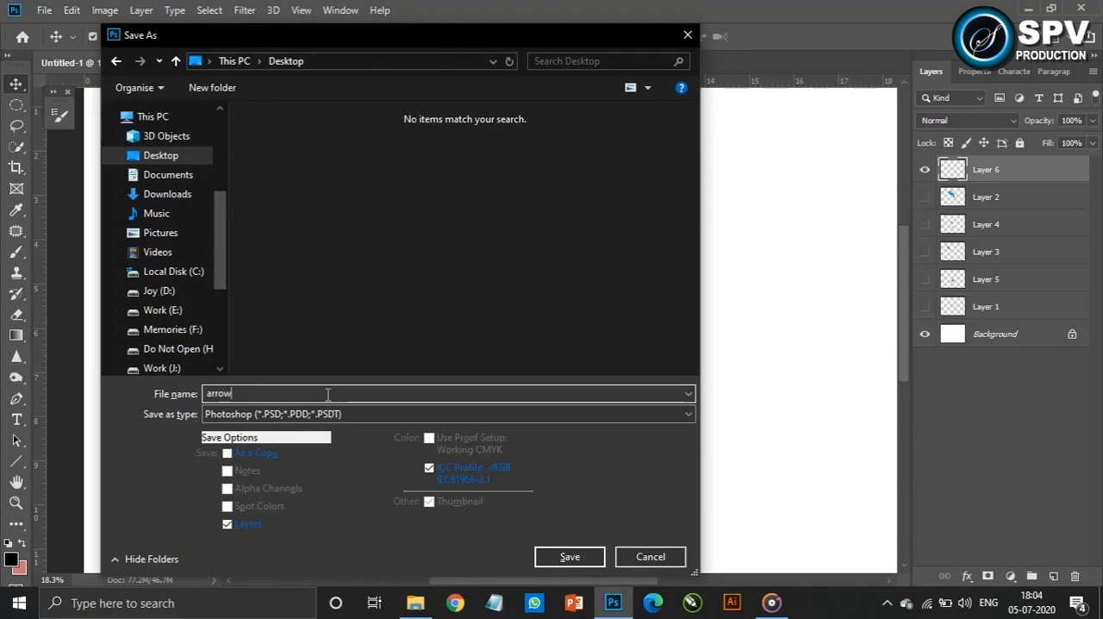
click(570, 557)
click(728, 157)
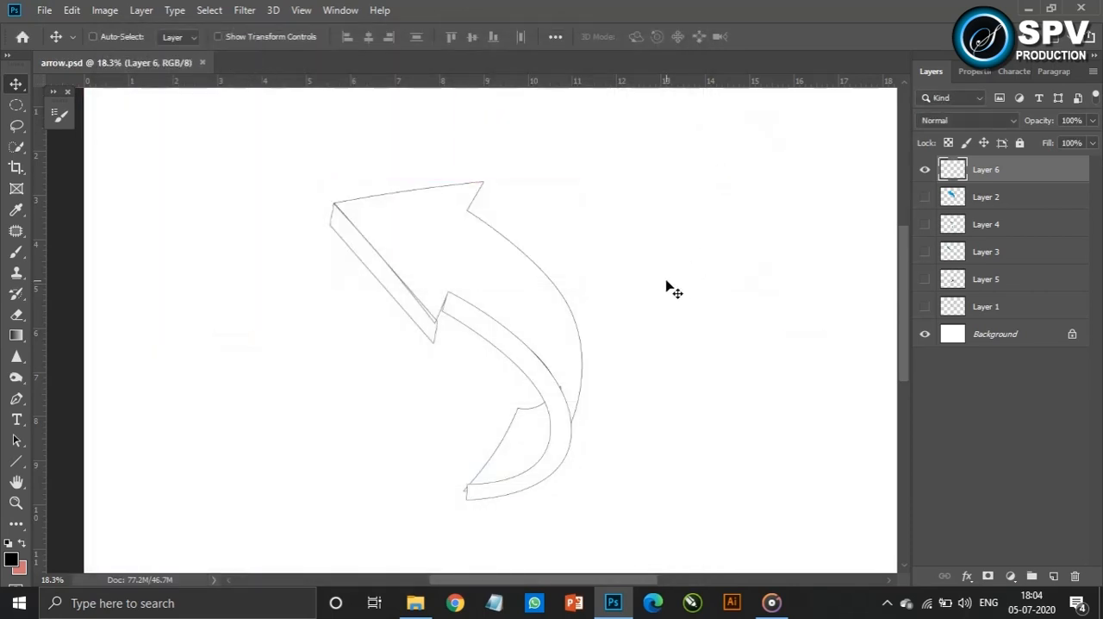
key(ctrl+shift+s)
click(157, 142)
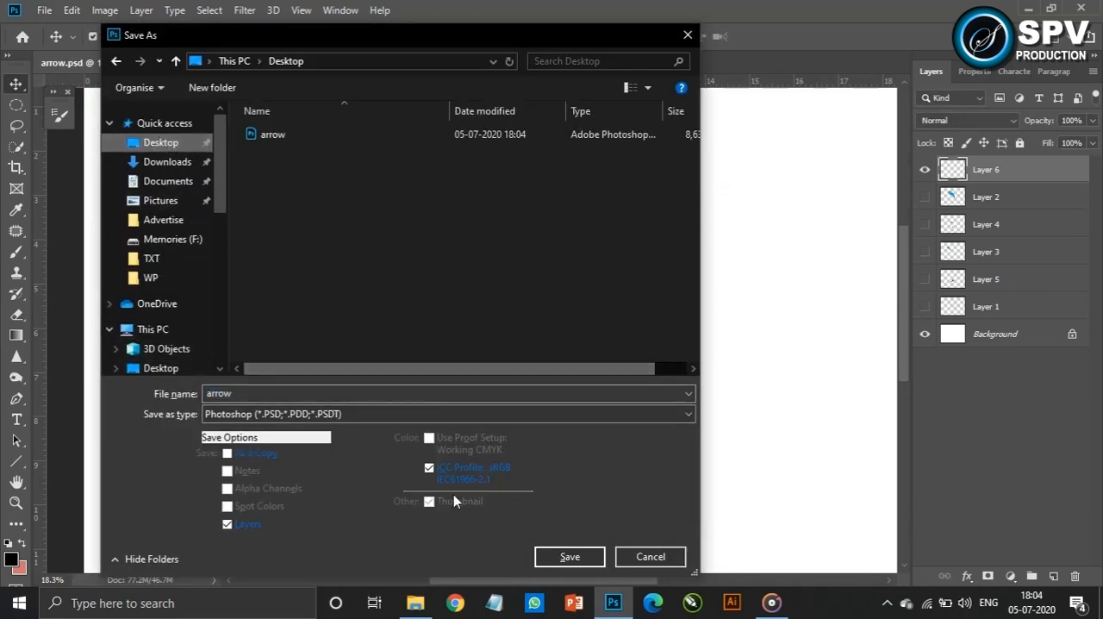
click(677, 559)
key(ctrl+shift+s)
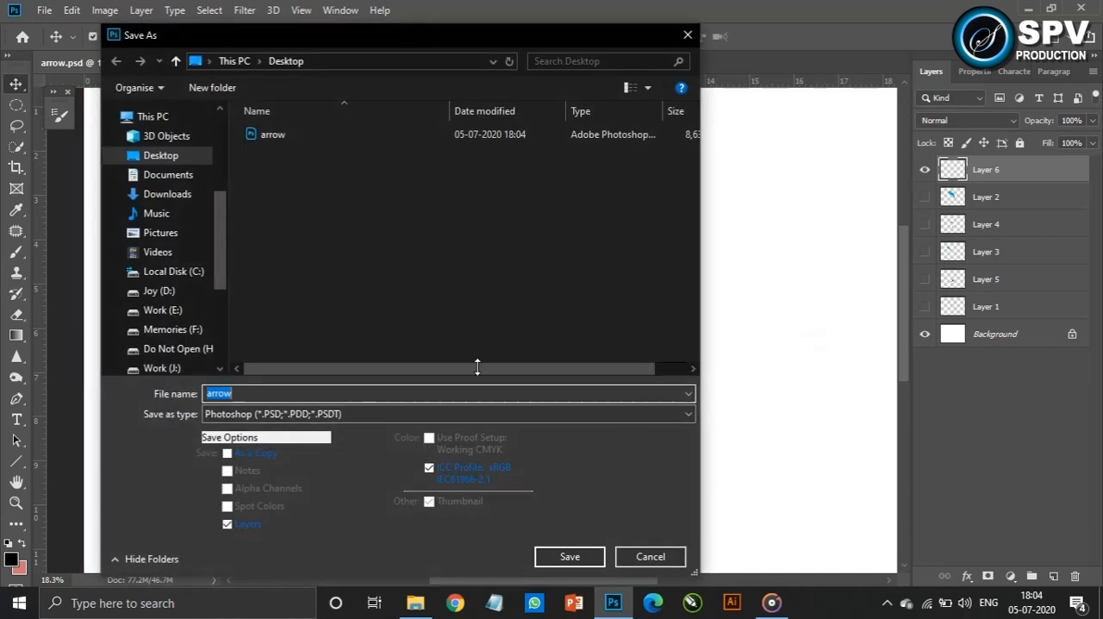
click(650, 557)
Save the Photoshop document to the Desktop under the new name arrow structure
key(ctrl+shift+s)
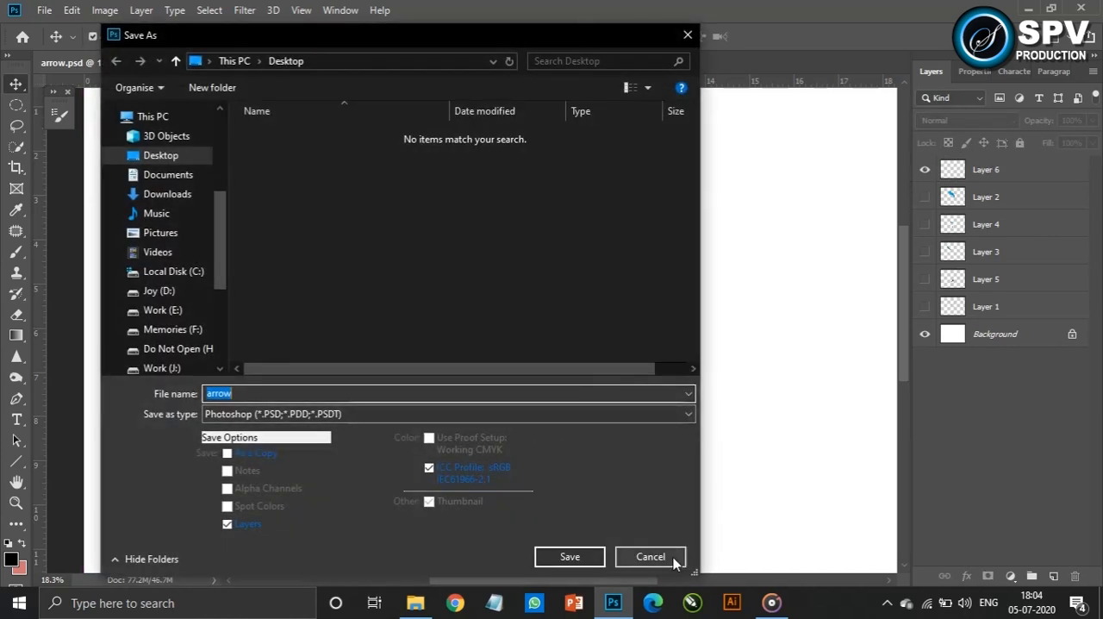
click(488, 393)
double_click(365, 394)
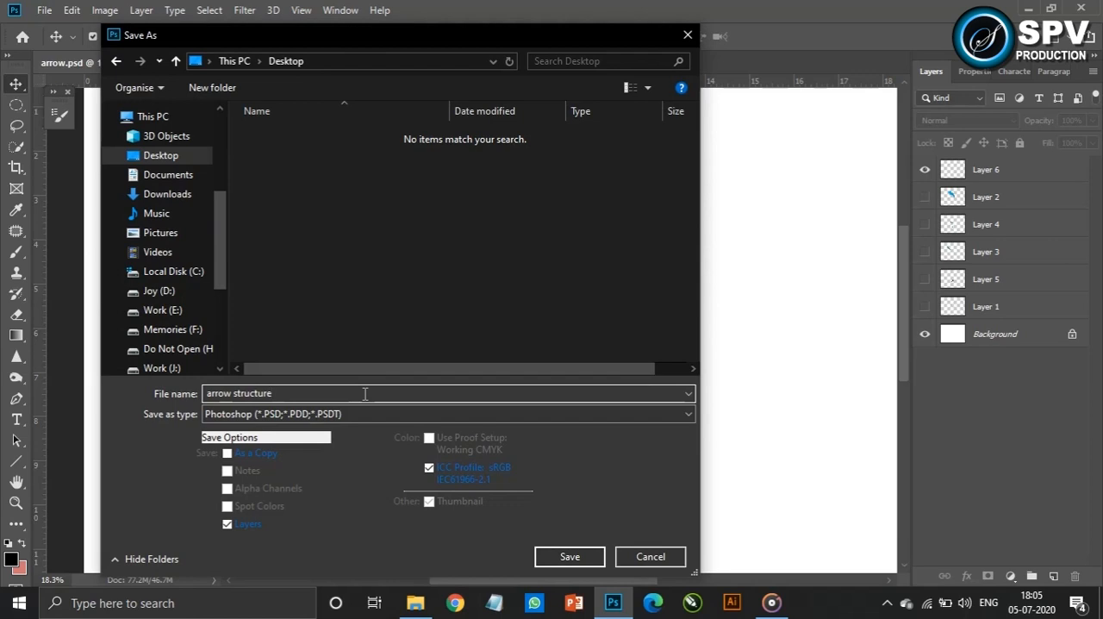
key(Return)
key(Return)
Save a JPEG copy of arrow structure at quality 12 (Maximum), Progressive with 3 scans, and close the document
key(ctrl+shift+s)
click(368, 409)
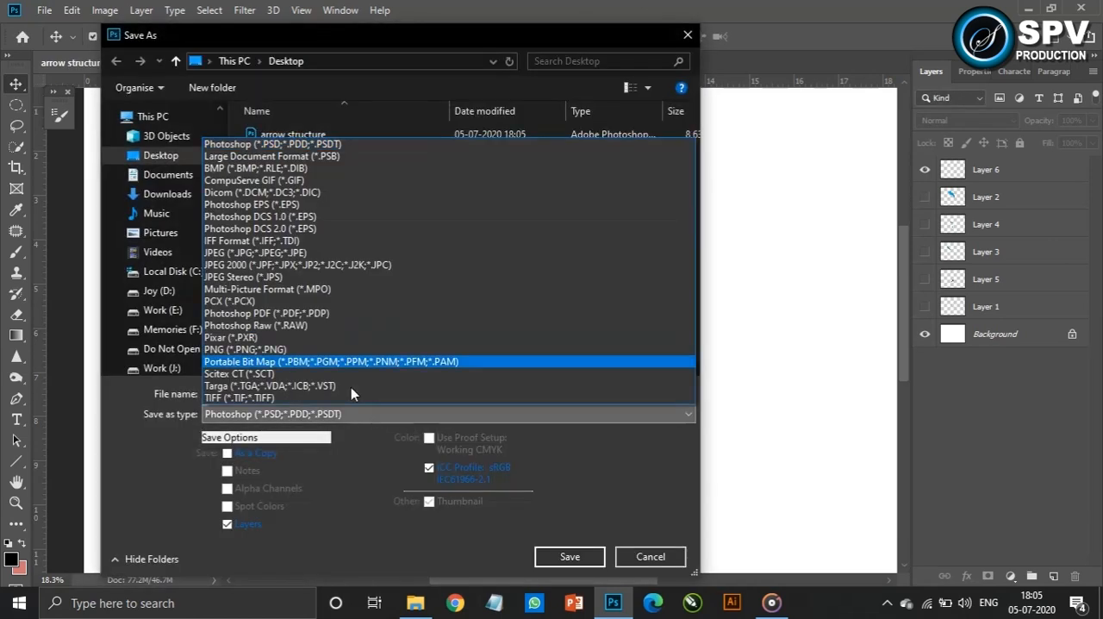
click(350, 250)
click(586, 560)
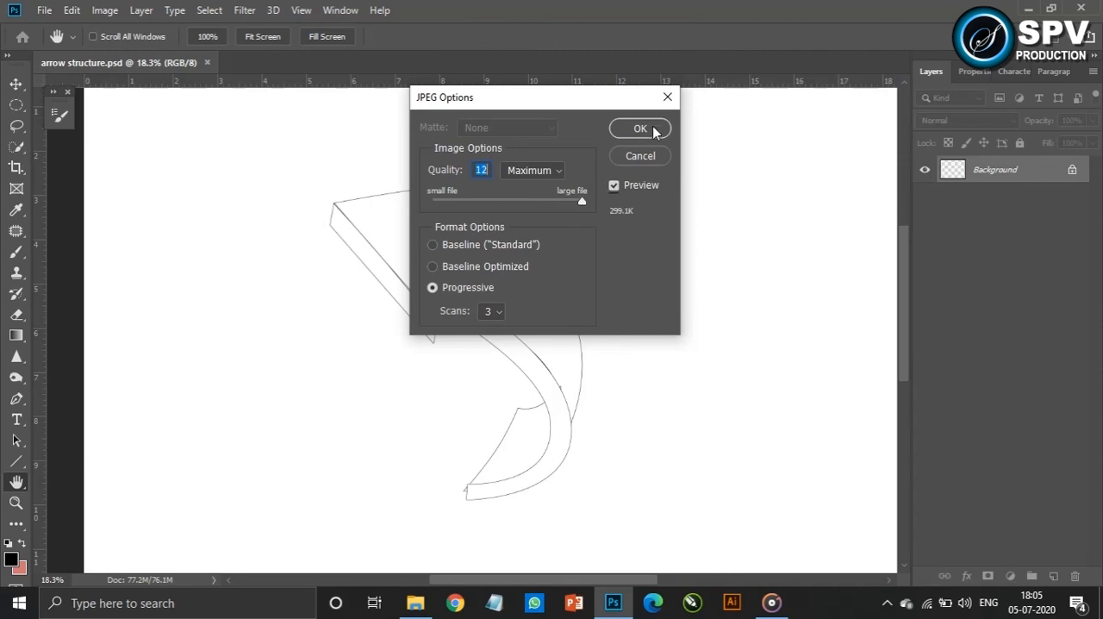
click(640, 129)
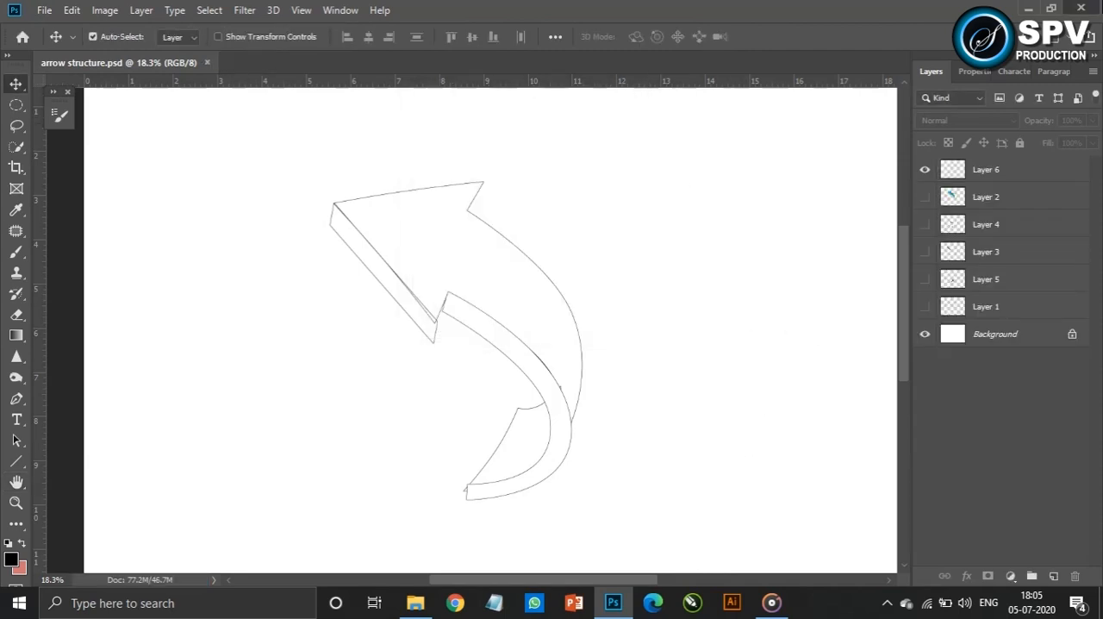
key(ctrl+w)
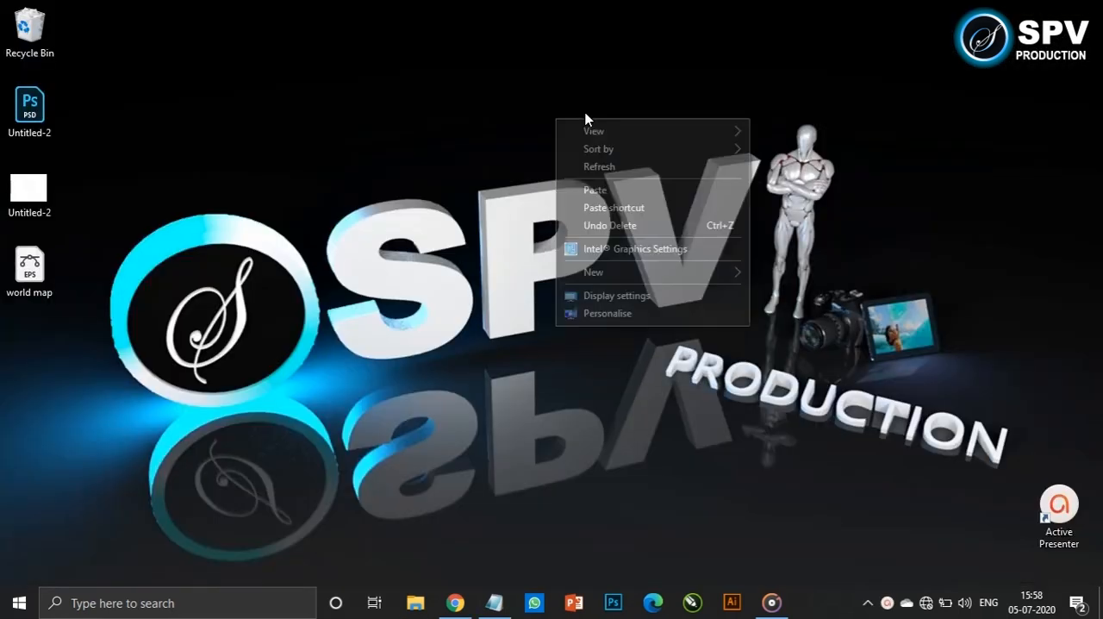
click(661, 231)
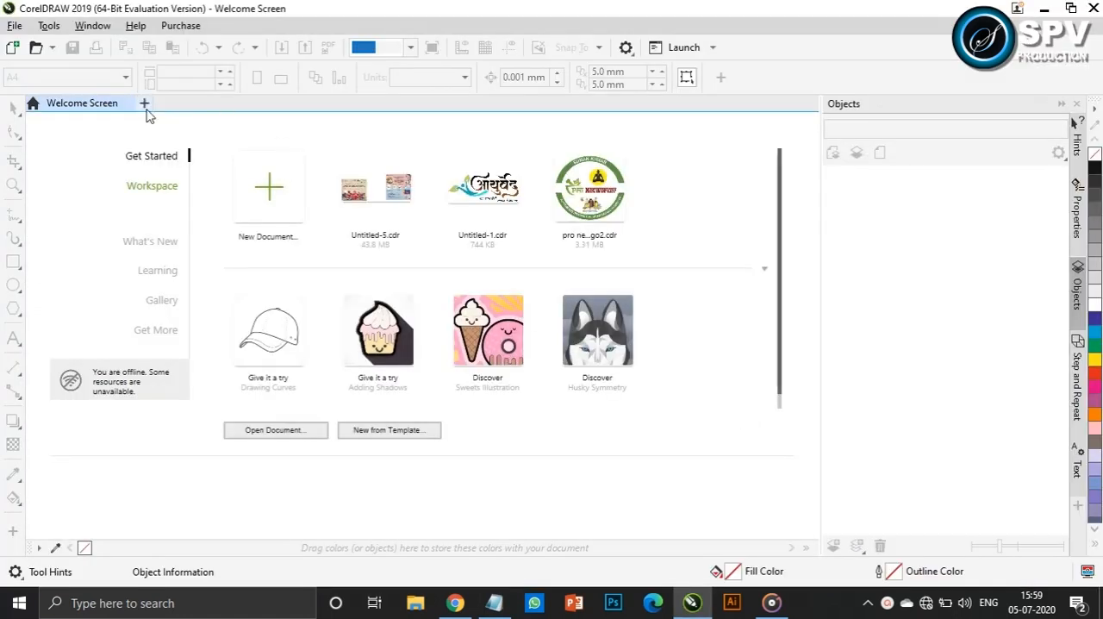
In CorelDRAW, create a new 20 x 15 inch document and save it to the Desktop as arrow
click(145, 104)
click(606, 452)
key(ctrl+s)
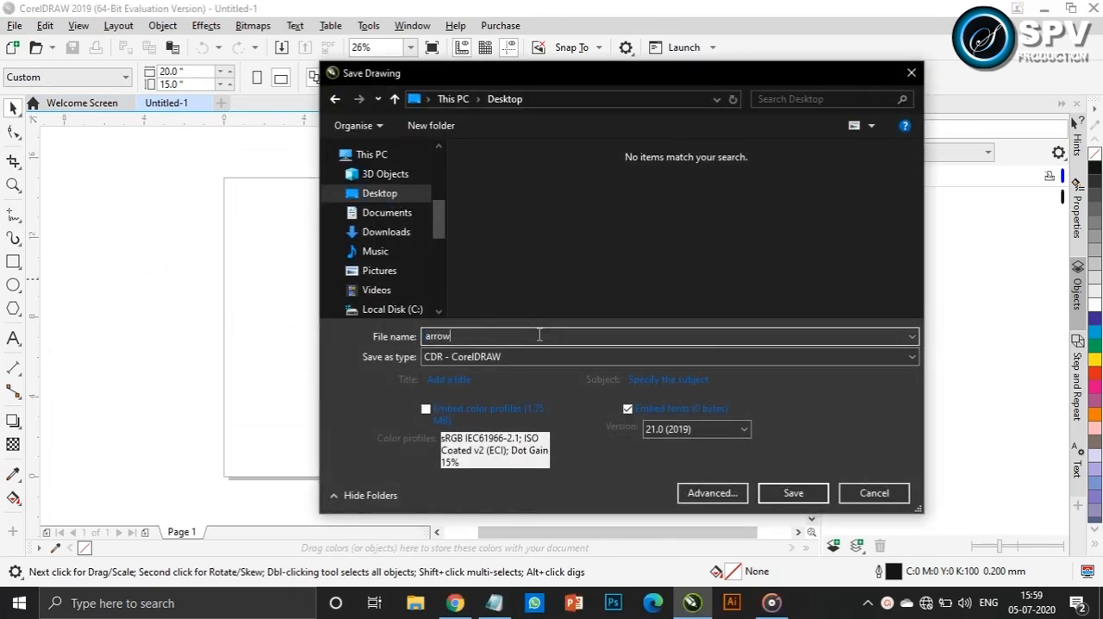
click(776, 489)
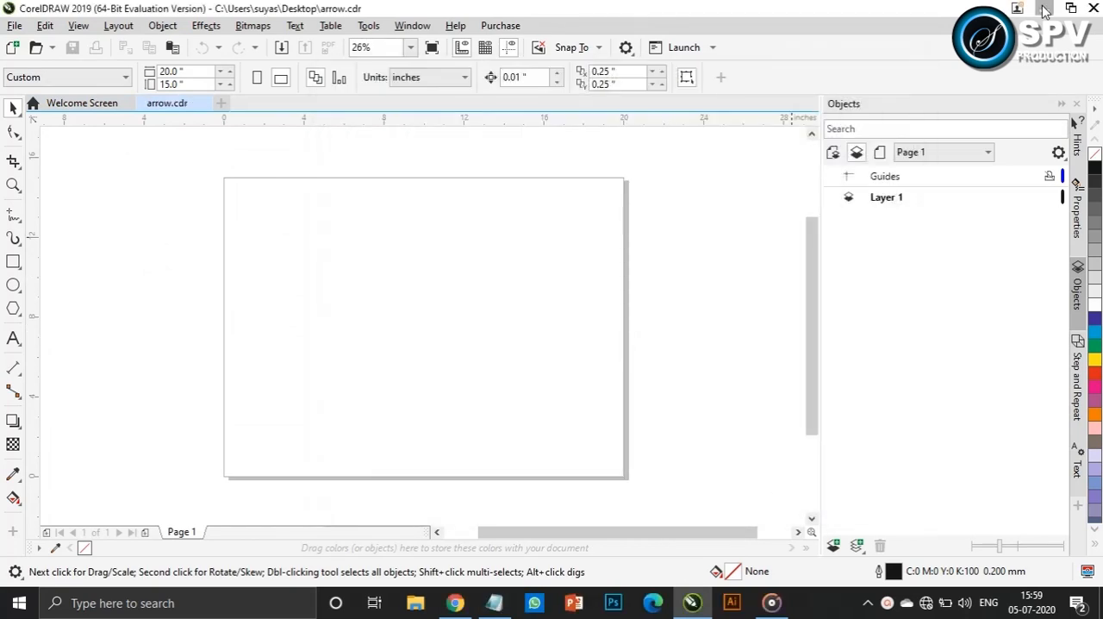
Bring the arrow outline image from the Desktop onto the drawing page
key(super+d)
drag(29, 187, 462, 342)
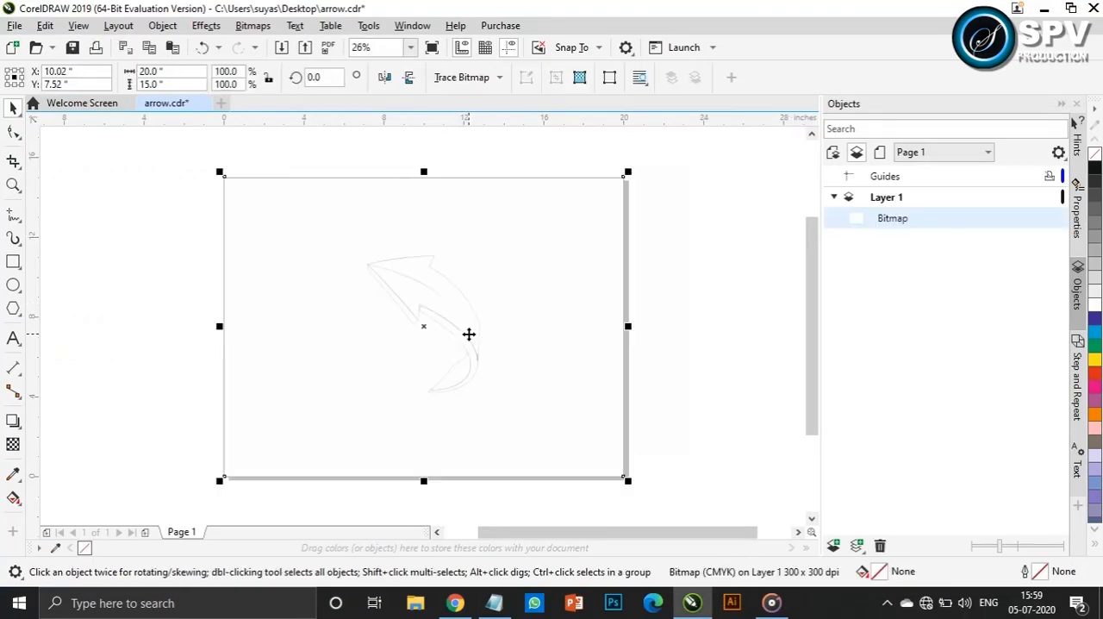
With the Pen tool, start tracing the front face from the outer notch to the upper barb, and set the outline width to Hairline
scroll(435, 313, up, 1)
scroll(392, 227, up, 1)
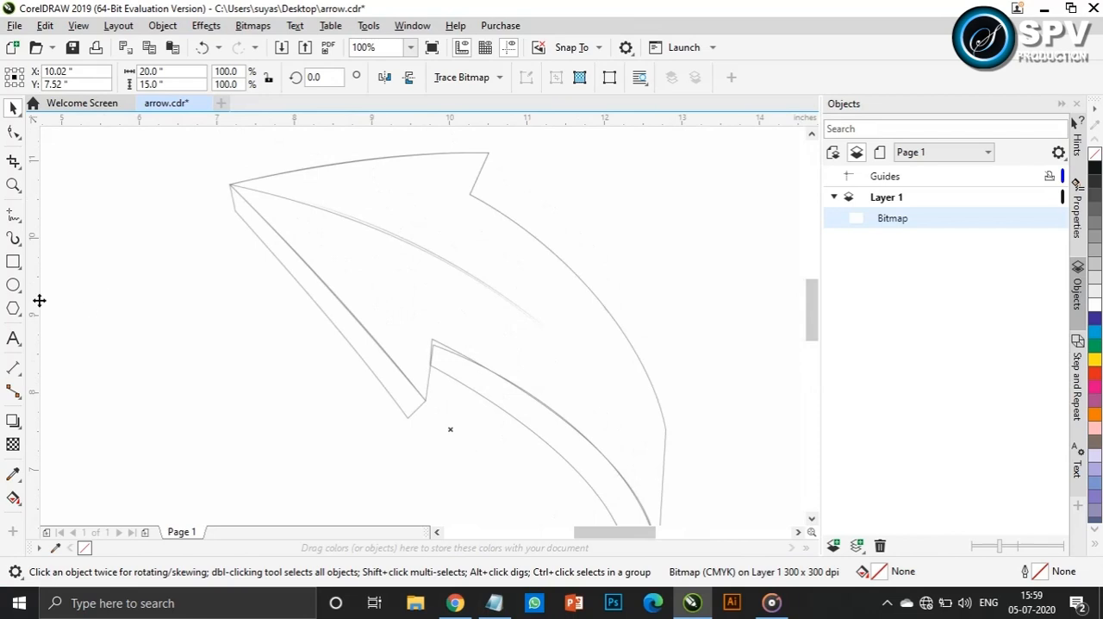
click(13, 220)
click(74, 252)
scroll(480, 170, up, 1)
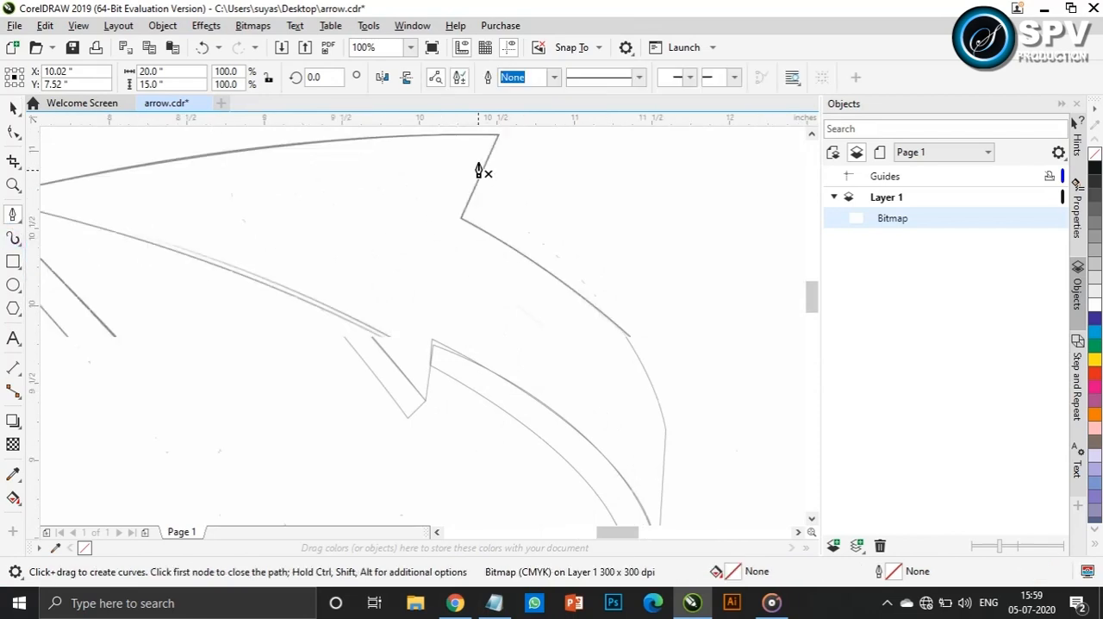
scroll(452, 294, up, 1)
click(446, 291)
scroll(485, 262, down, 1)
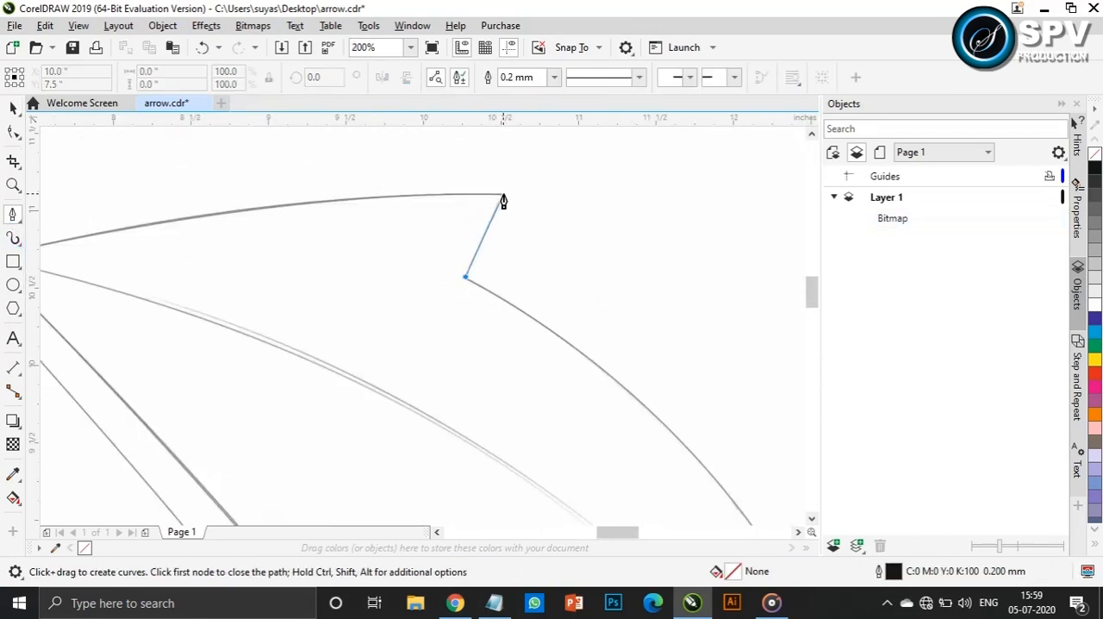
click(504, 201)
scroll(350, 237, down, 1)
click(554, 77)
click(518, 93)
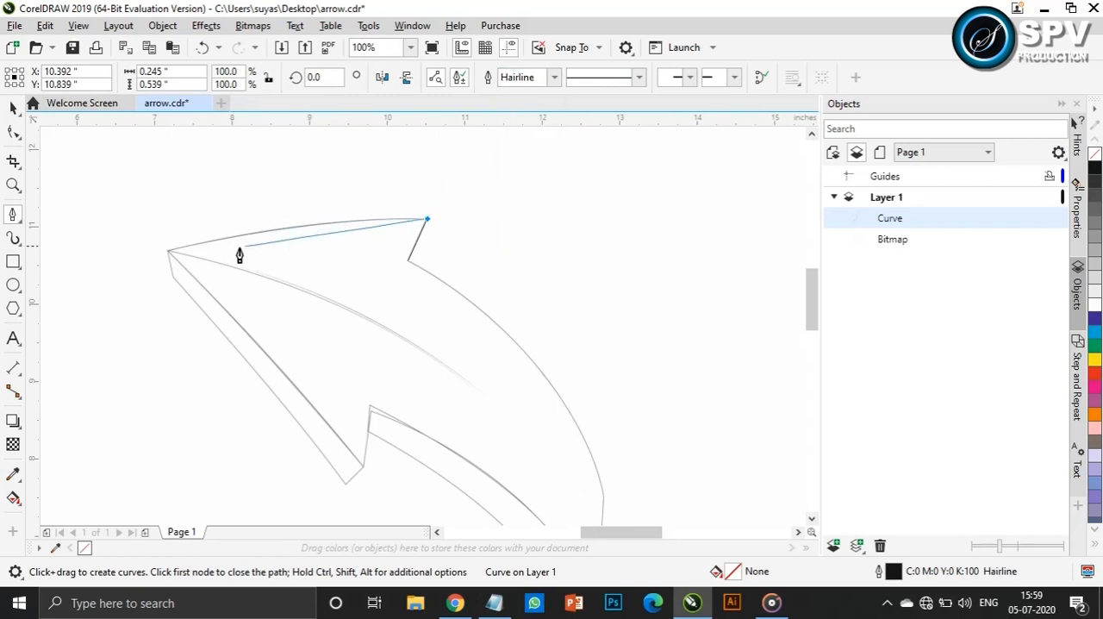
Extend the front face path with straight segments through the arrow tip, the lower barb and the inner notch
scroll(170, 257, up, 4)
click(200, 248)
scroll(364, 286, down, 5)
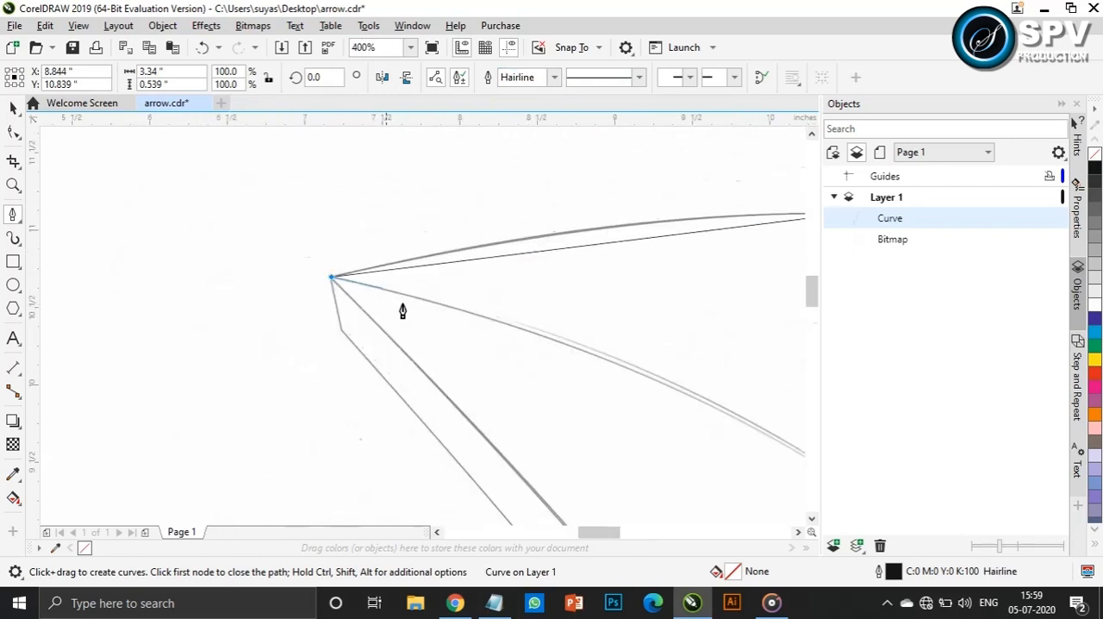
scroll(717, 486, up, 5)
scroll(761, 510, down, 2)
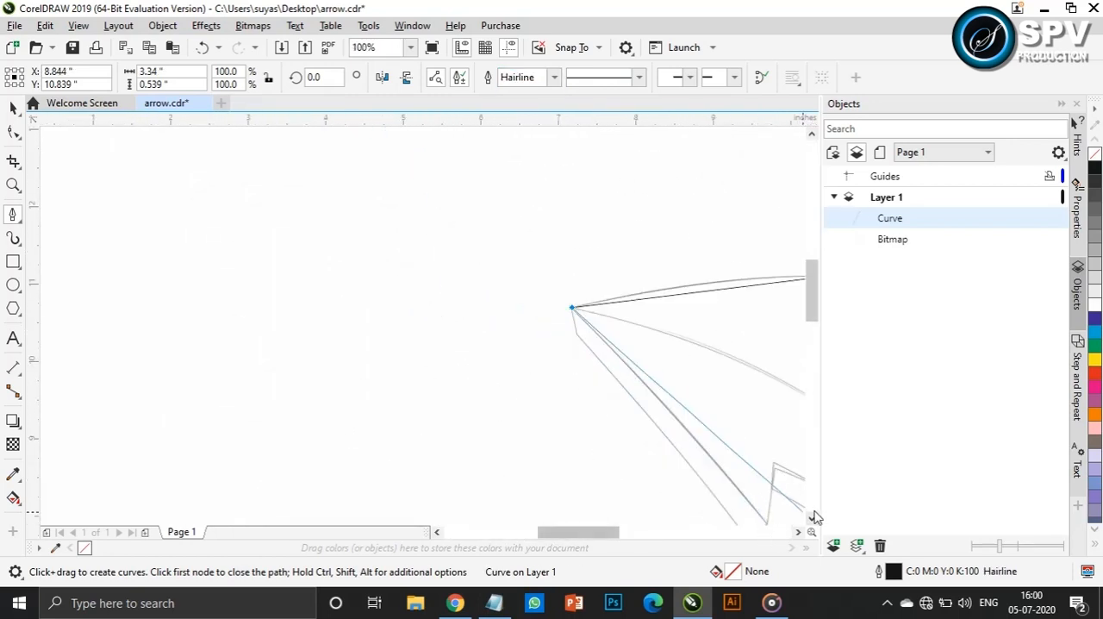
scroll(780, 501, up, 2)
click(688, 437)
click(720, 215)
Continue the front face path through the band's lower end and outer corner, and close it at the starting node
scroll(726, 303, down, 3)
drag(624, 533, 716, 529)
scroll(387, 427, up, 1)
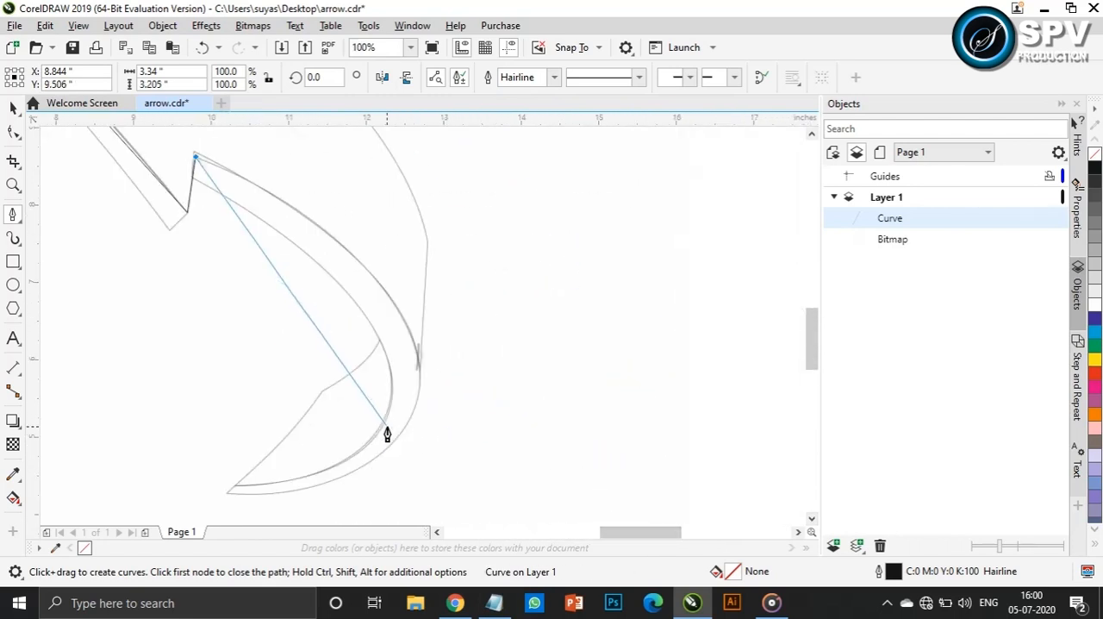
click(420, 376)
scroll(436, 250, up, 2)
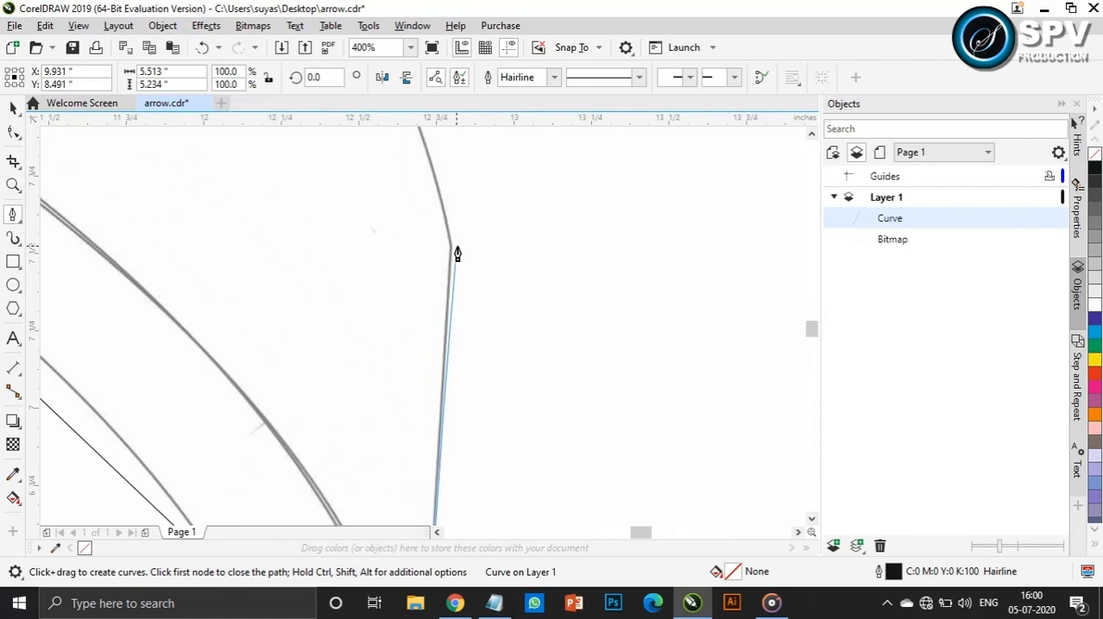
click(451, 252)
scroll(451, 252, down, 3)
click(414, 160)
Convert the front face's segments to curves with the Shape tool and bend its outer edge to match the sketch
click(13, 132)
click(412, 160)
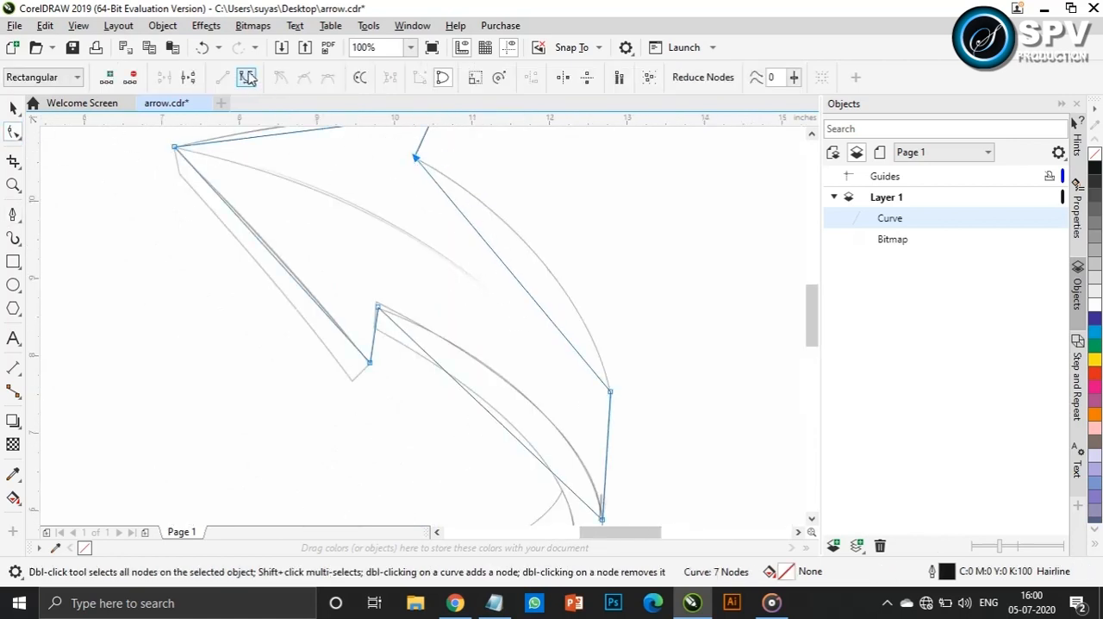
drag(479, 238, 528, 224)
drag(547, 316, 591, 315)
drag(529, 217, 526, 220)
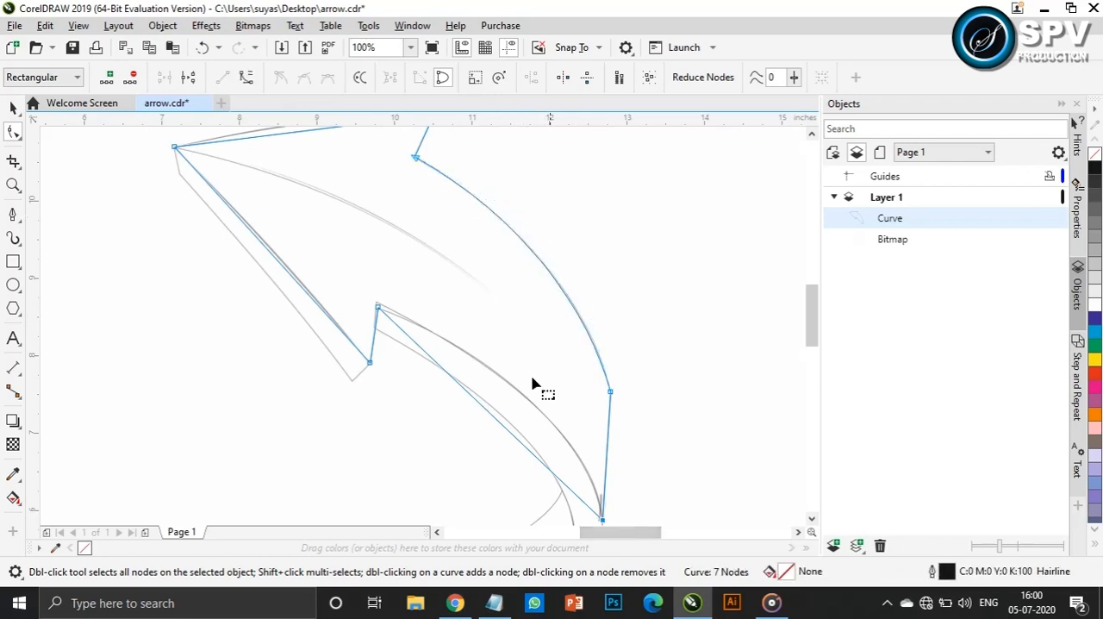
Bend the front face's inner band edge and the arrowhead's long lower edge to follow the sketch
drag(452, 380, 497, 345)
drag(529, 450, 594, 450)
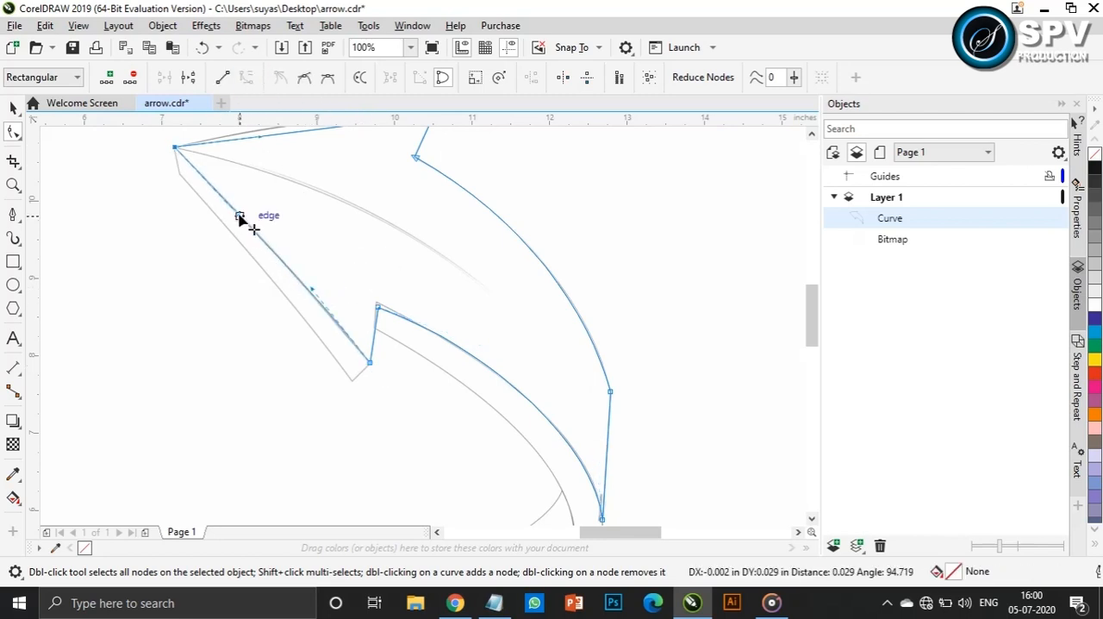
drag(239, 215, 247, 225)
drag(310, 292, 307, 291)
Bend the arrowhead's upper edge between tip and barb to follow the sketch
scroll(809, 306, up, 2)
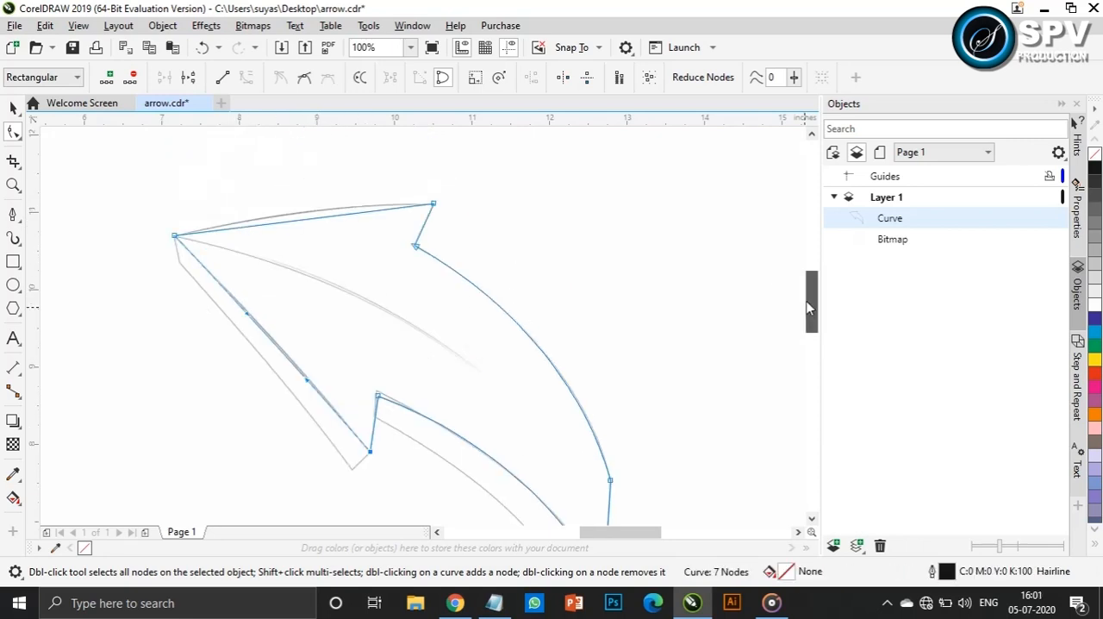
drag(349, 213, 337, 202)
drag(261, 225, 245, 222)
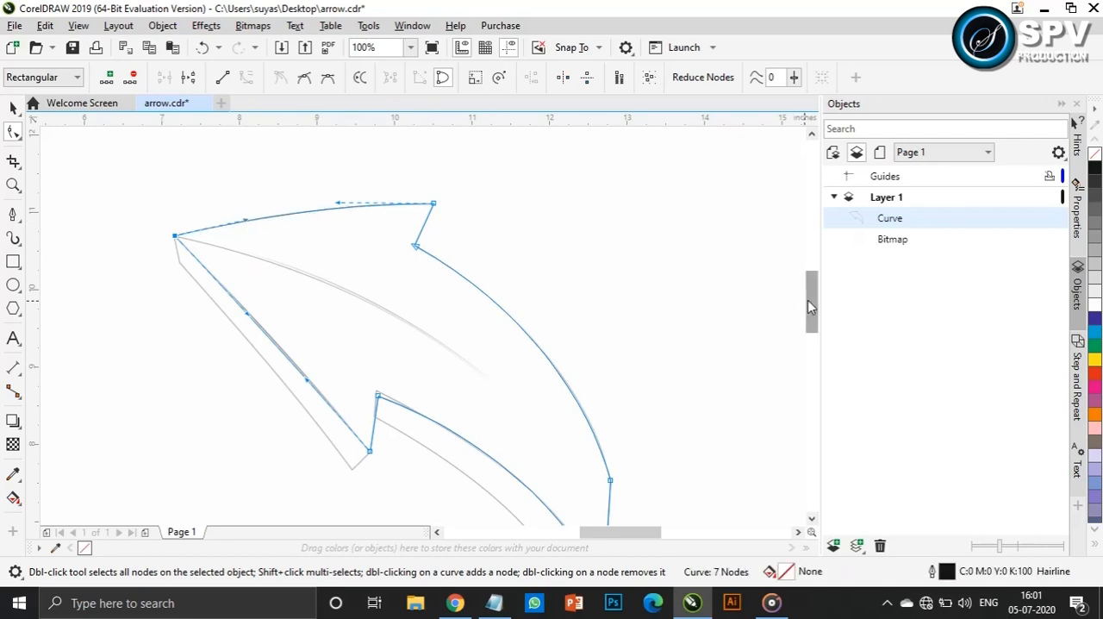
Move the traced front face off the sketch to the empty area on its left
drag(807, 300, 806, 308)
scroll(449, 273, down, 1)
click(13, 109)
drag(420, 309, 163, 323)
Trace the curved side strip's four corners on the sketch as a closed straight-segment path with the Pen tool
click(13, 214)
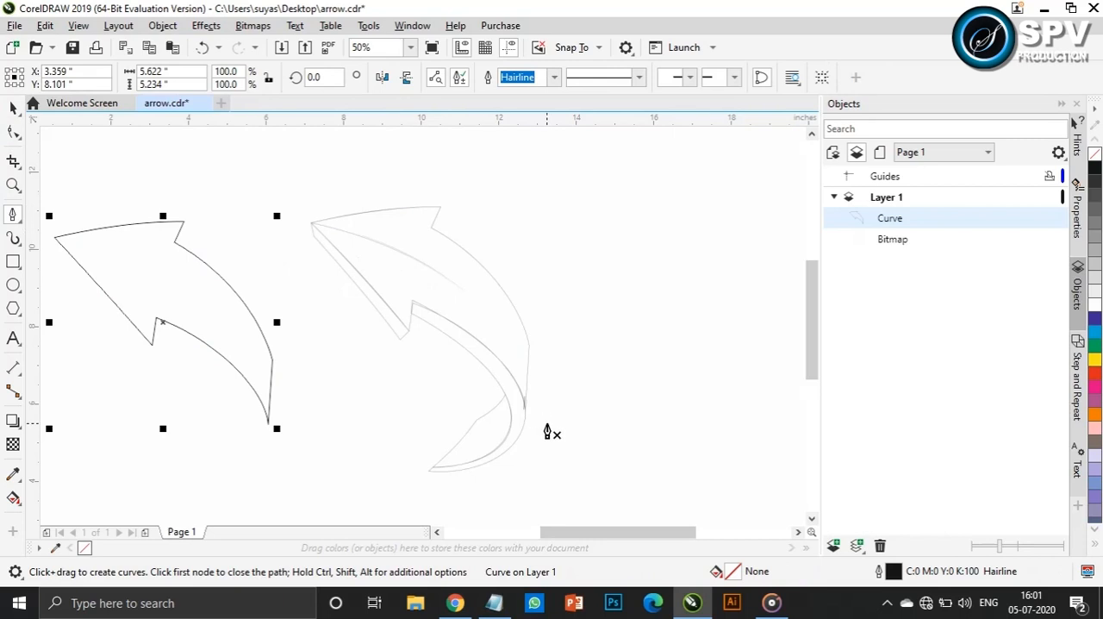
scroll(497, 468, up, 2)
click(331, 149)
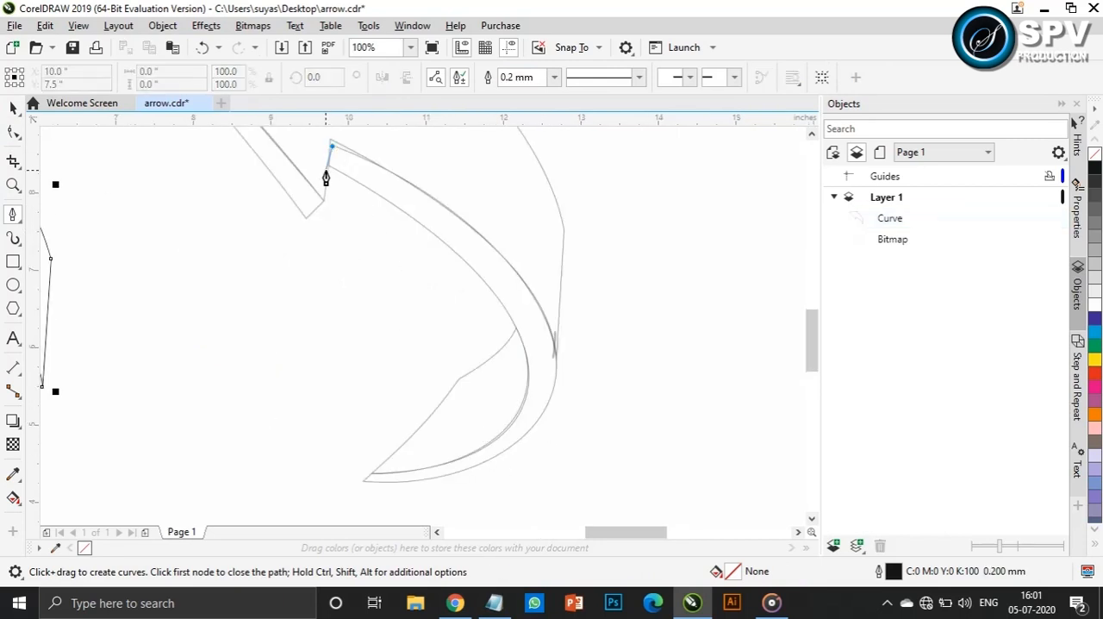
click(328, 167)
click(371, 473)
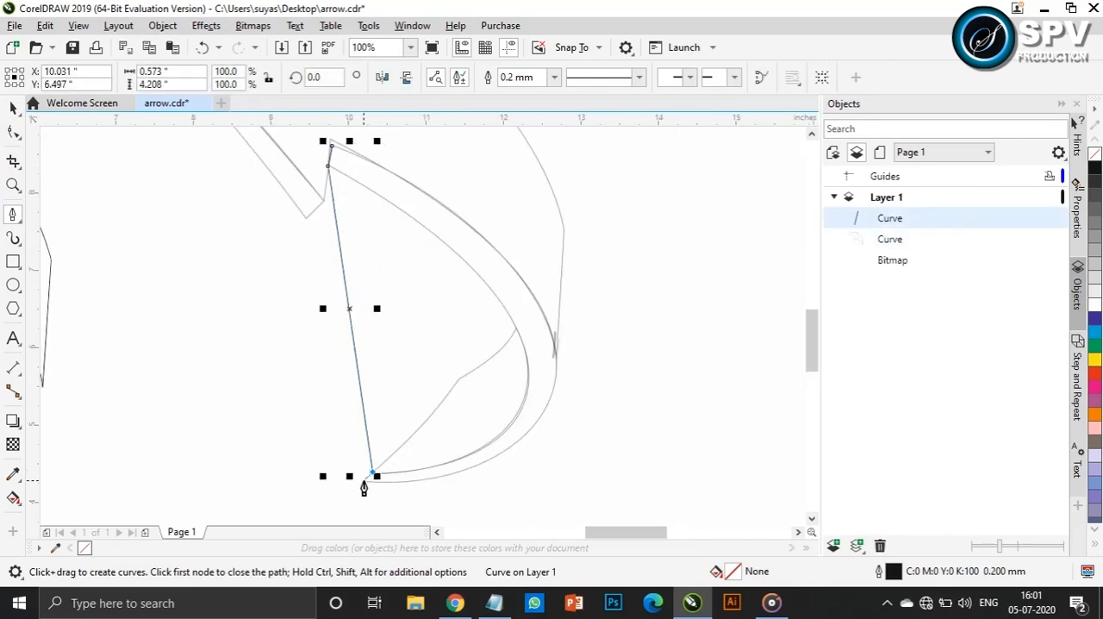
click(362, 481)
click(332, 149)
Convert the side strip's segments to curves and bend its long outer edge to match the sketch
click(15, 132)
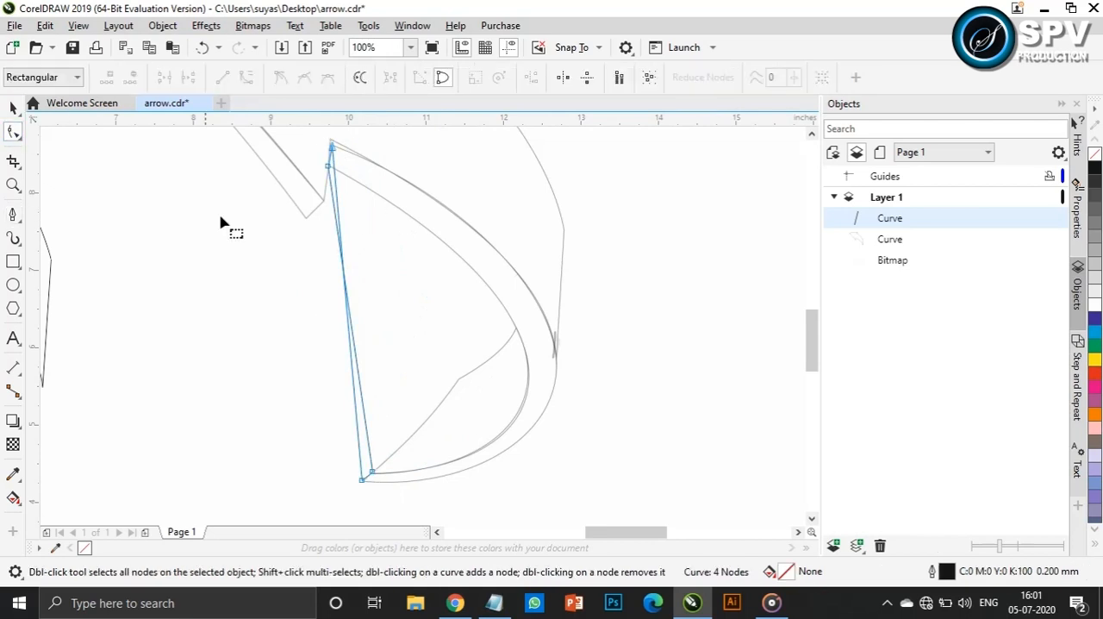
click(332, 148)
drag(342, 267, 599, 239)
drag(412, 442, 636, 496)
mouse_move(598, 238)
mouse_down()
mouse_move(595, 263)
mouse_move(612, 264)
mouse_move(605, 254)
mouse_up()
drag(640, 492, 642, 485)
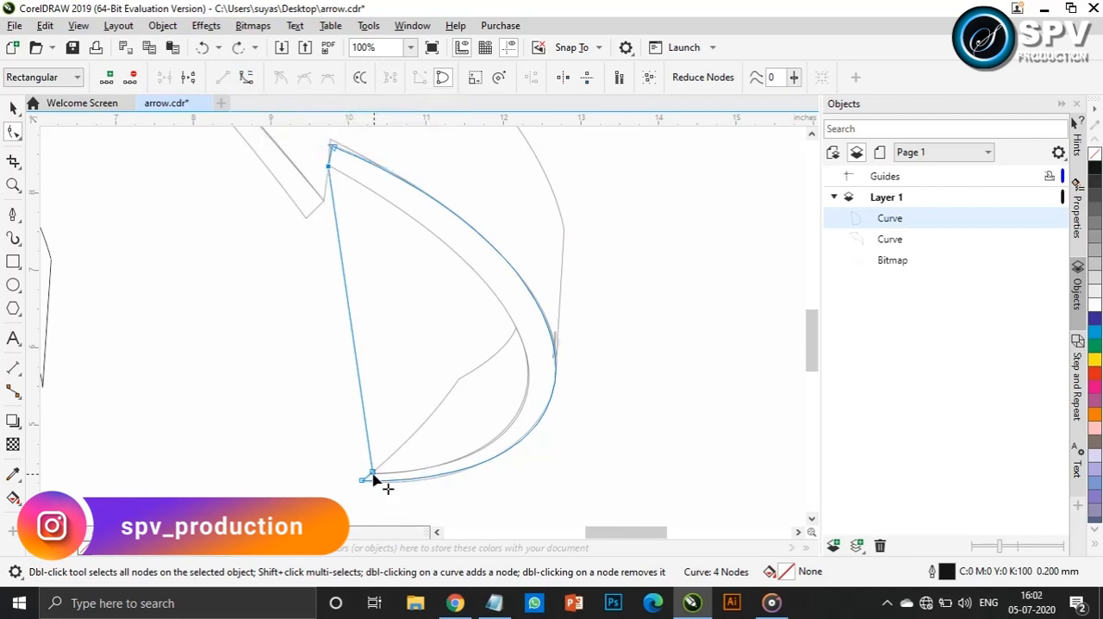
Bend the side strip's long inner edge to follow the sketch's inner curve
drag(347, 271, 431, 291)
drag(358, 371, 608, 469)
mouse_move(544, 295)
mouse_down()
mouse_move(575, 299)
mouse_move(565, 287)
mouse_up()
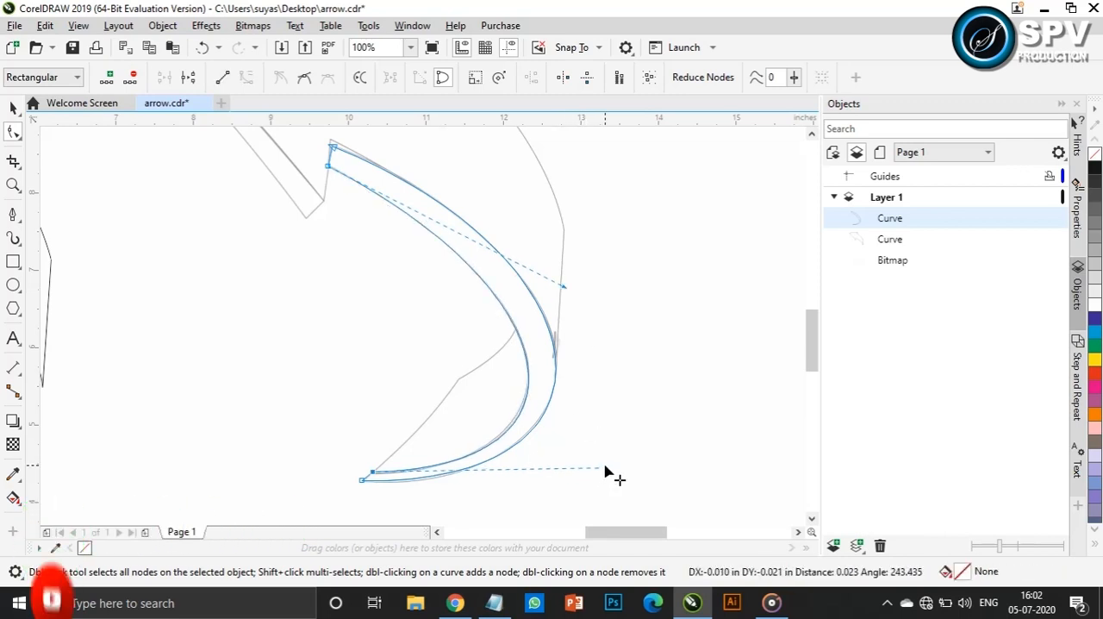
Move the side strip off the sketch and fit it against the inner edge of the traced front face
key(space)
scroll(493, 344, down, 2)
drag(493, 345, 212, 347)
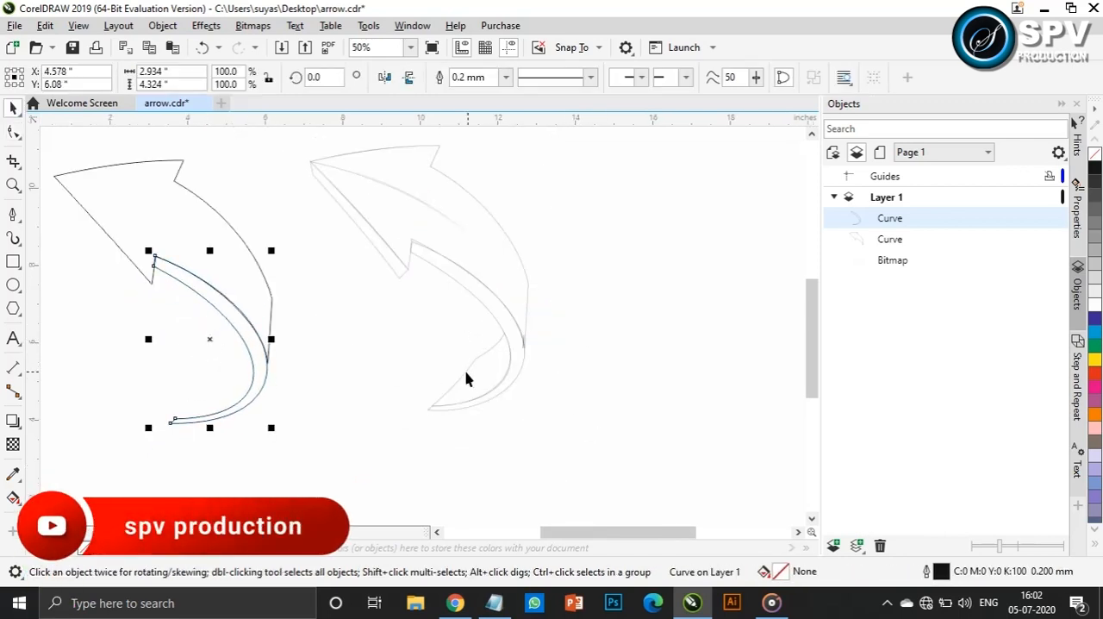
Trace the four corners of the thin side face along the sketch's arrowhead as a closed straight-segment path with the Pen tool
click(13, 213)
scroll(312, 164, up, 7)
click(310, 170)
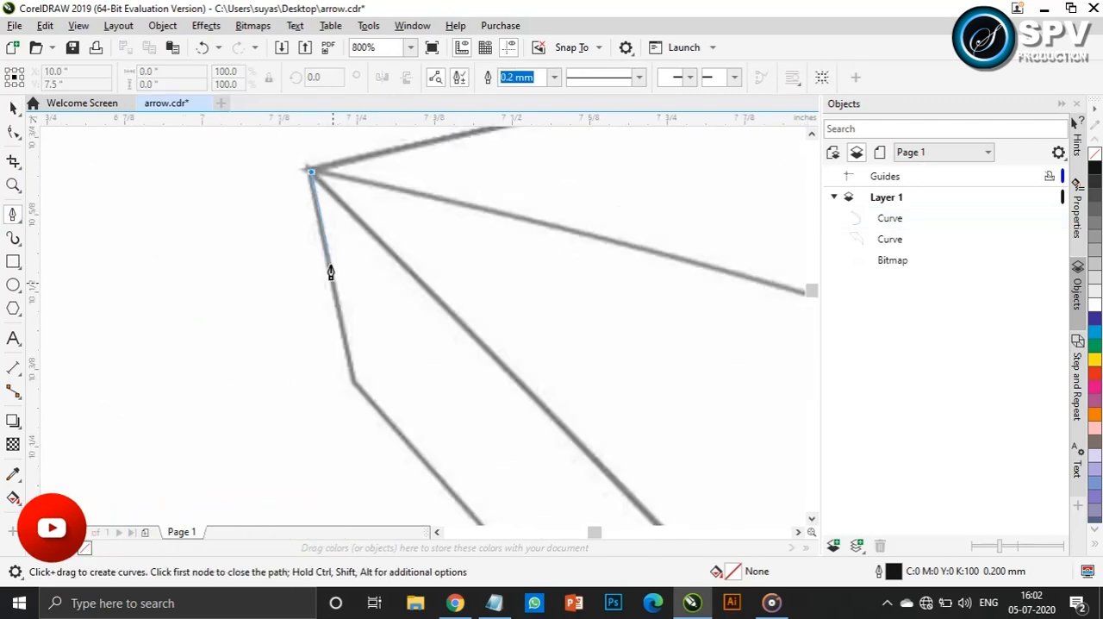
click(352, 384)
scroll(391, 376, down, 2)
drag(813, 290, 814, 310)
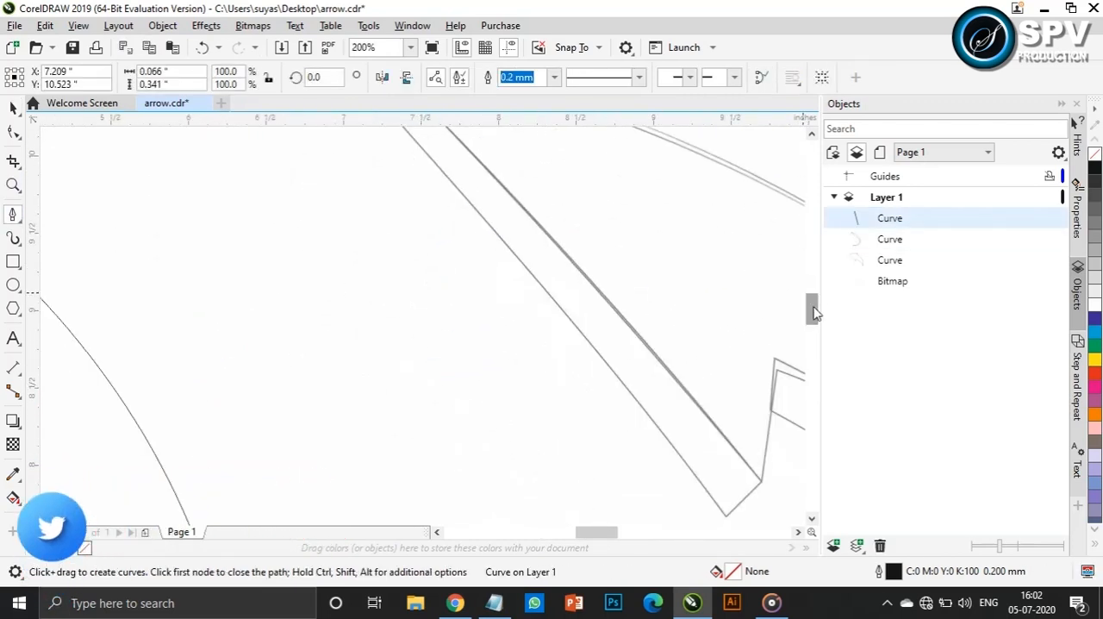
click(725, 515)
click(760, 483)
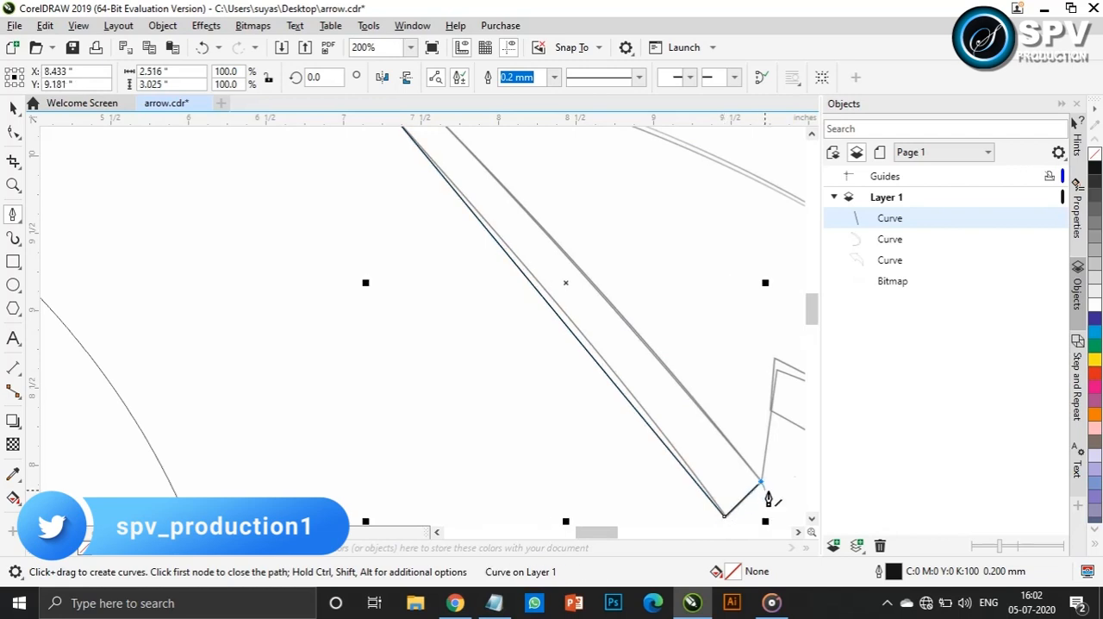
drag(815, 319, 817, 315)
click(371, 191)
Convert the arrowhead side face's segments to curves and bend its long edges to follow the sketch
click(18, 134)
scroll(668, 330, down, 2)
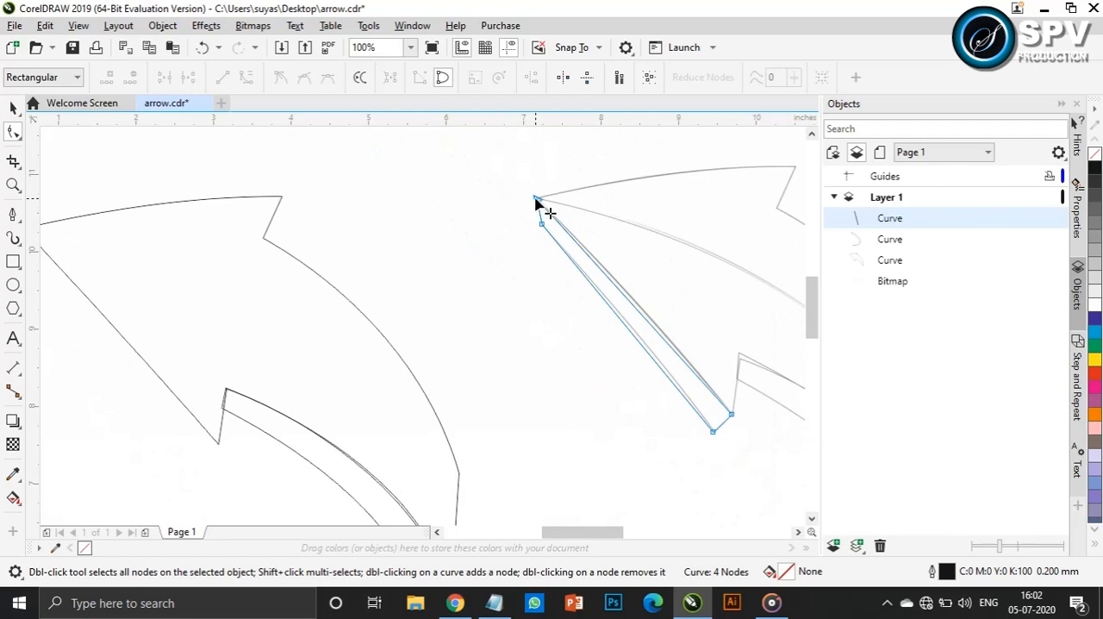
click(537, 201)
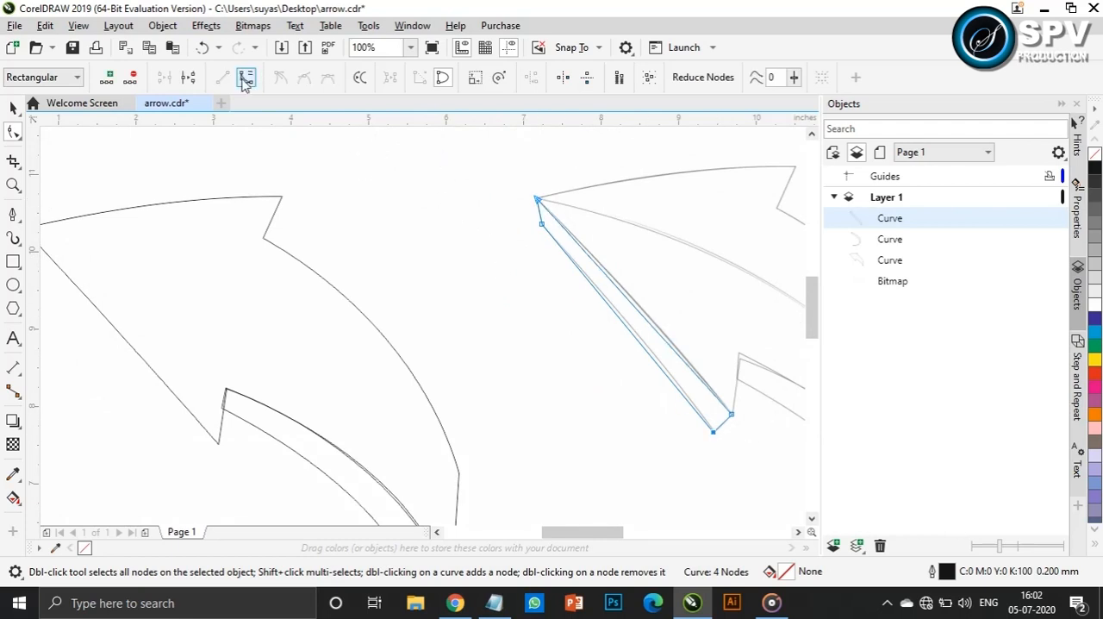
click(246, 78)
scroll(722, 375, up, 2)
drag(592, 370, 624, 317)
drag(481, 177, 484, 177)
scroll(552, 284, down, 2)
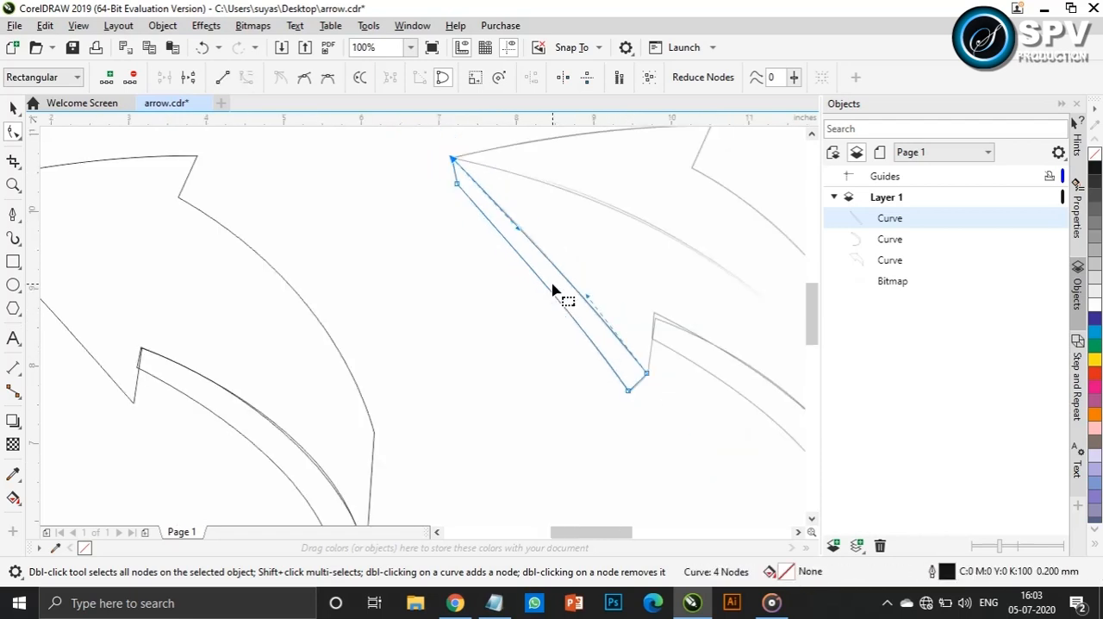
Move the arrowhead side face off the sketch, give it a Hairline outline and fit it against the traced front face's arrow tip
key(space)
scroll(552, 281, down, 1)
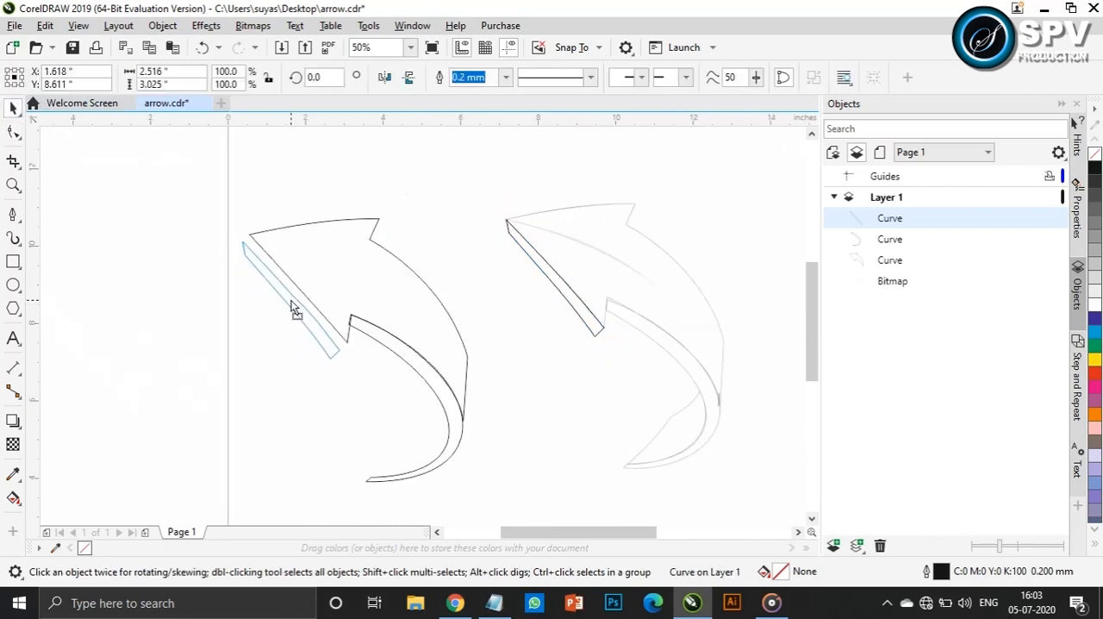
scroll(387, 345, up, 4)
click(506, 77)
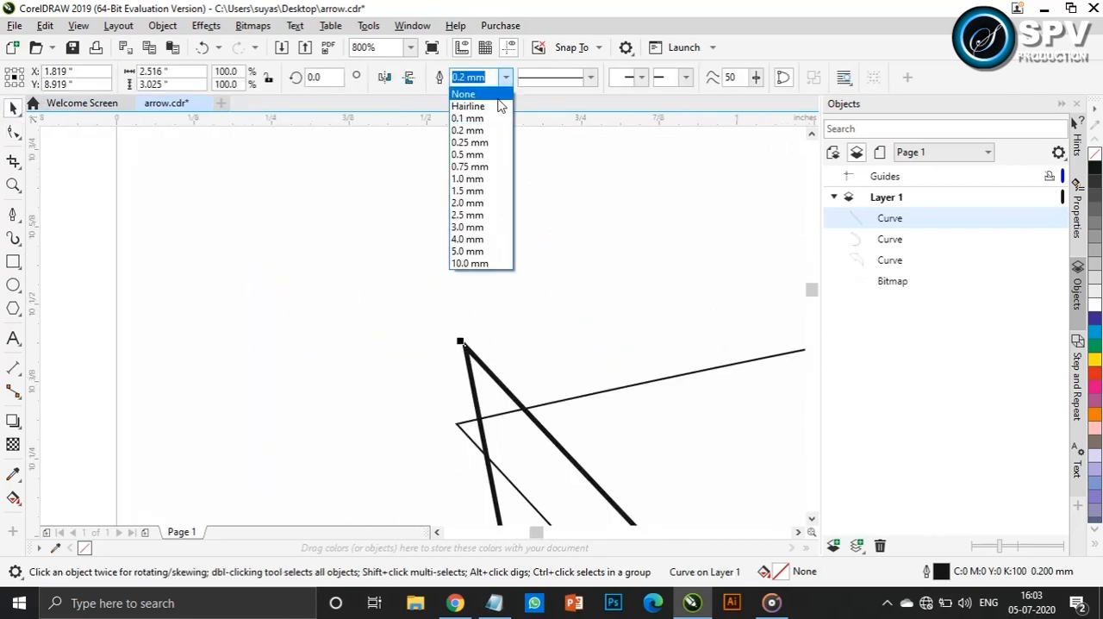
click(469, 97)
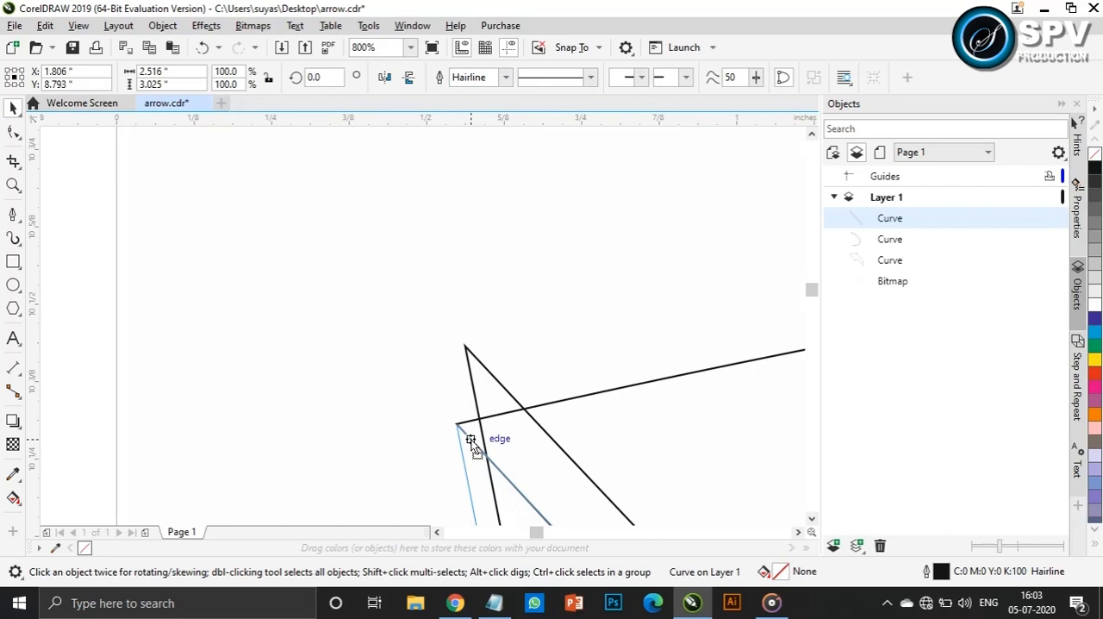
scroll(517, 440, down, 6)
scroll(741, 470, up, 2)
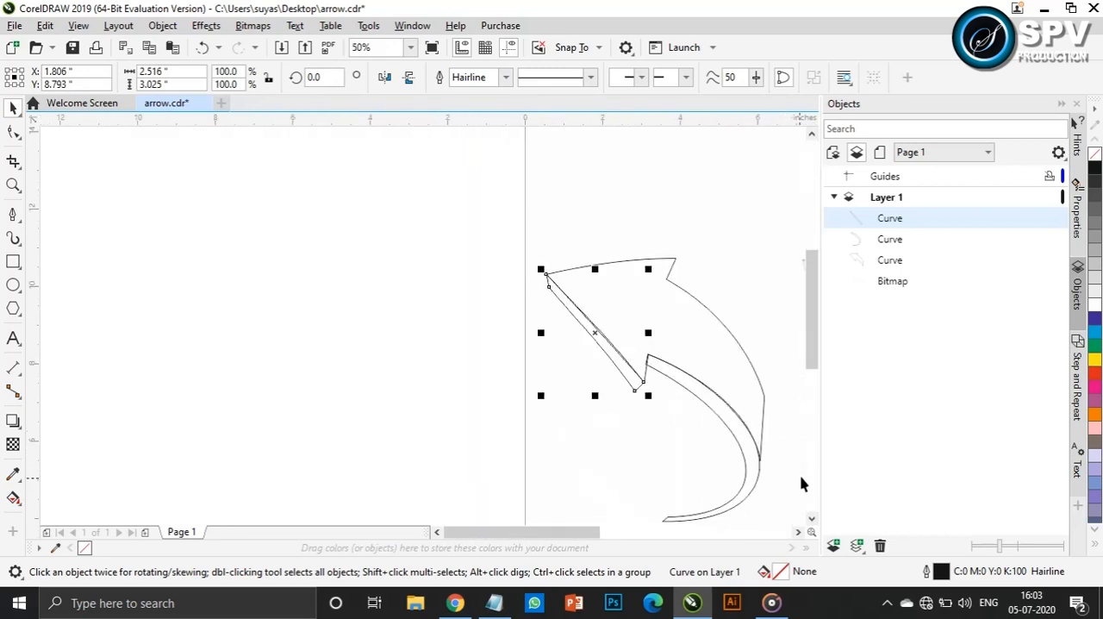
Start a new Pen path at the tip of the sketch's arrowhead and set its outline to Hairline
drag(579, 532, 655, 532)
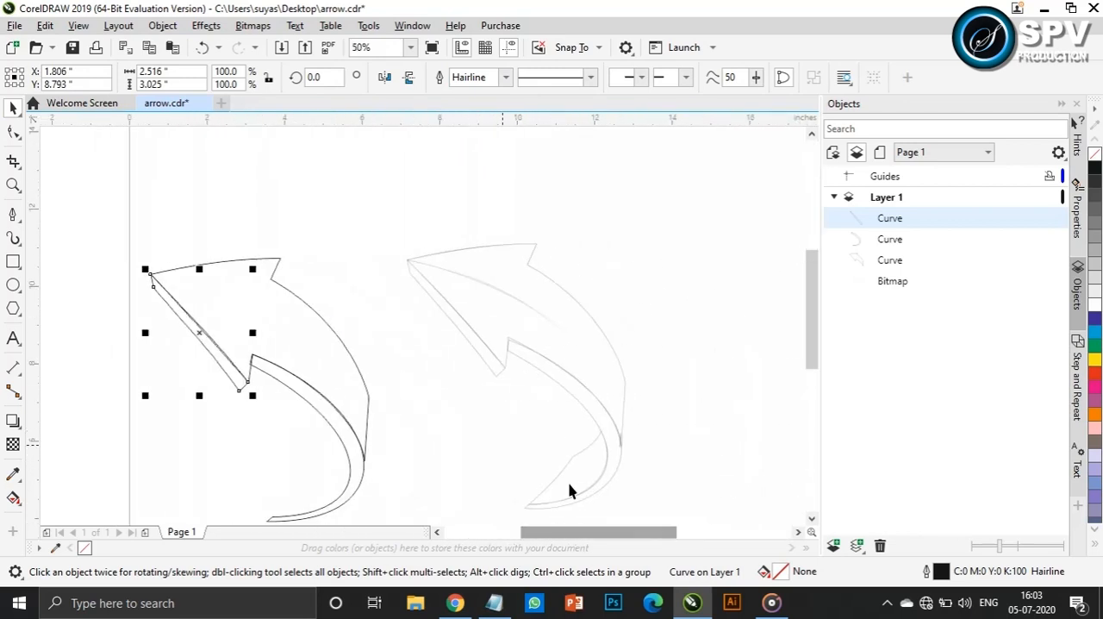
click(14, 215)
scroll(418, 269, up, 5)
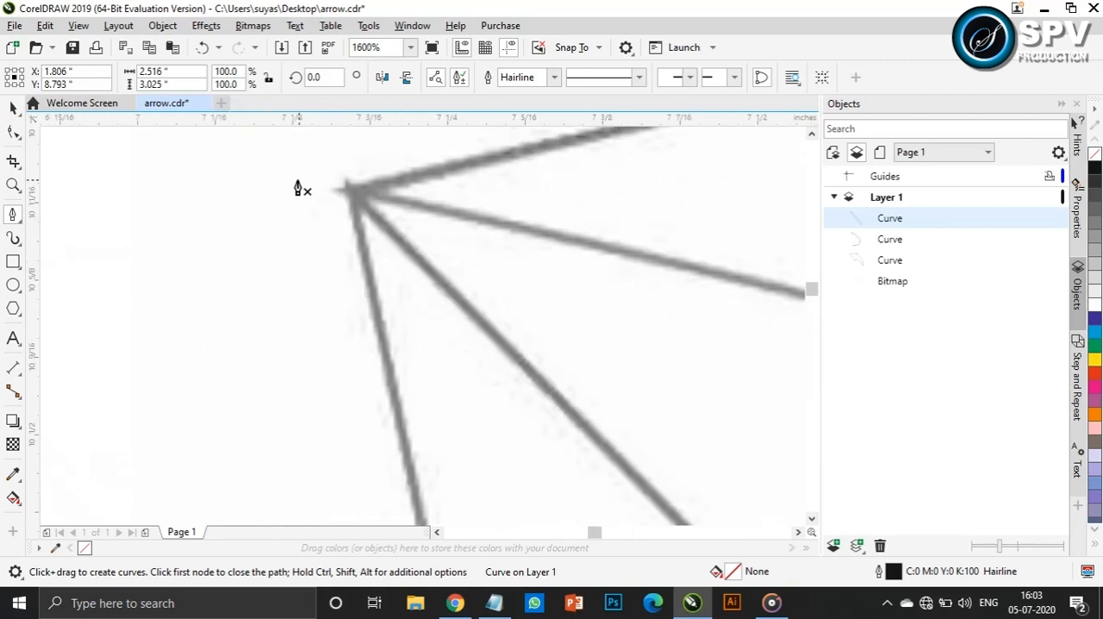
click(293, 177)
click(356, 199)
scroll(465, 232, down, 2)
click(555, 77)
click(521, 103)
Run the path to the far end of the sketch's dividing line, loop it around outside the arrow and close it at the tip
drag(601, 534, 620, 533)
scroll(668, 470, down, 2)
drag(811, 288, 812, 321)
drag(603, 534, 642, 537)
drag(811, 309, 811, 327)
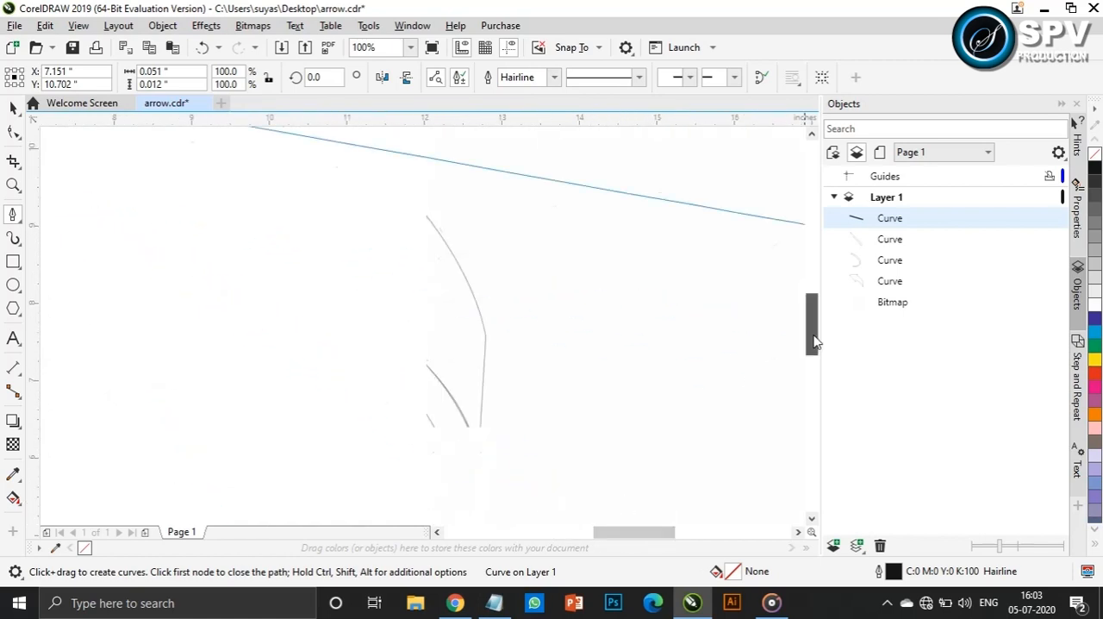
click(483, 371)
scroll(548, 369, down, 2)
click(592, 330)
click(526, 229)
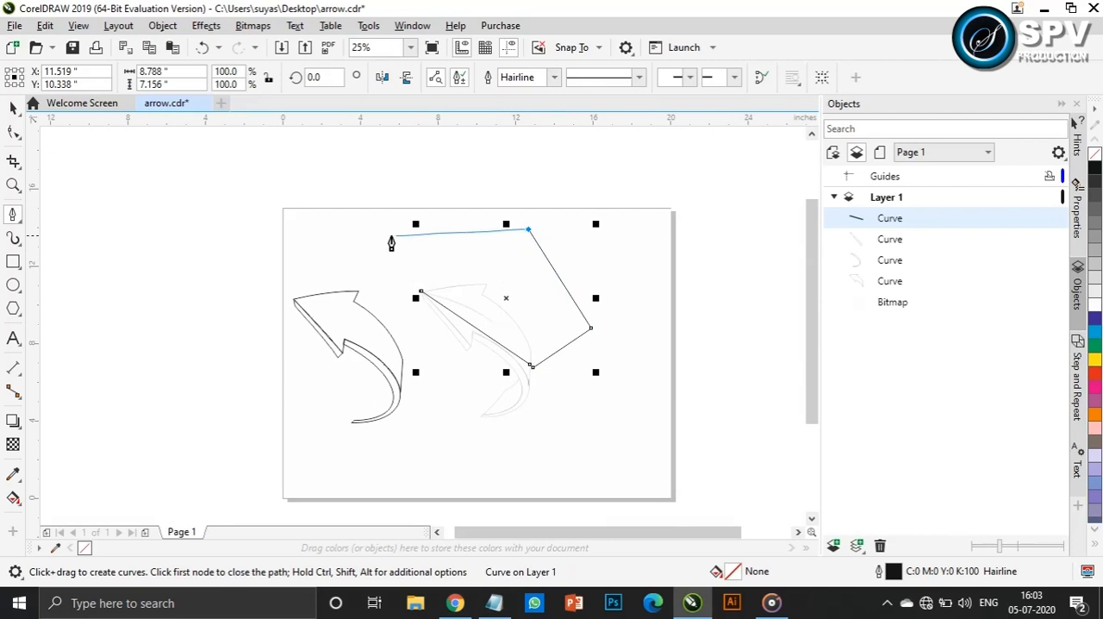
click(400, 241)
scroll(412, 291, up, 2)
click(449, 288)
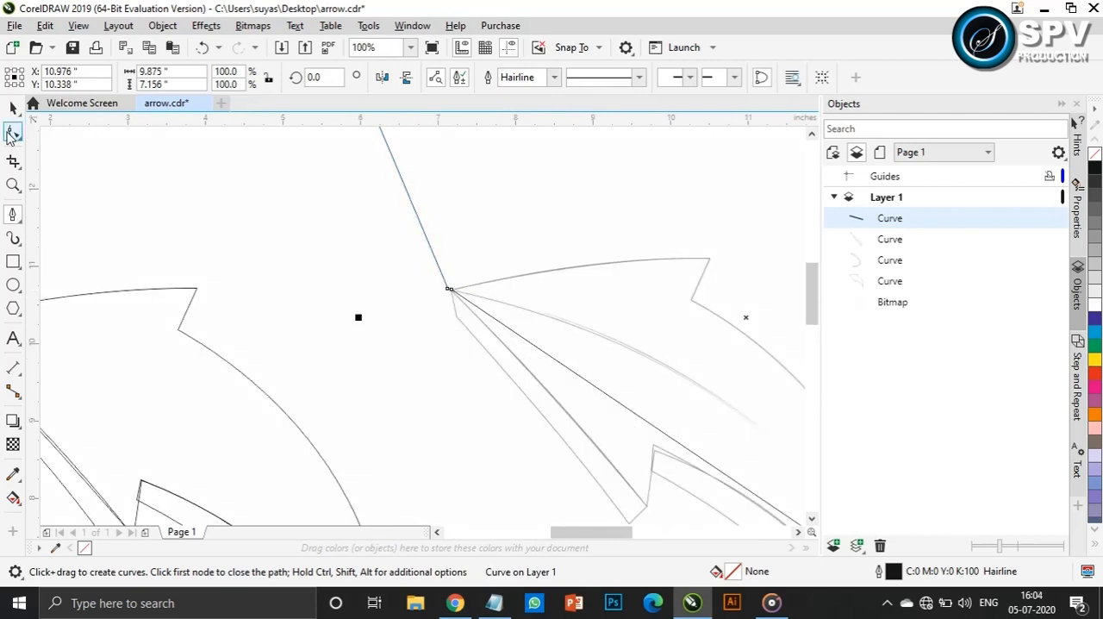
Convert the cutting shape's long segment across the arrow to a curve and bend it along the sketch's inner dividing line
click(13, 132)
drag(598, 530, 631, 531)
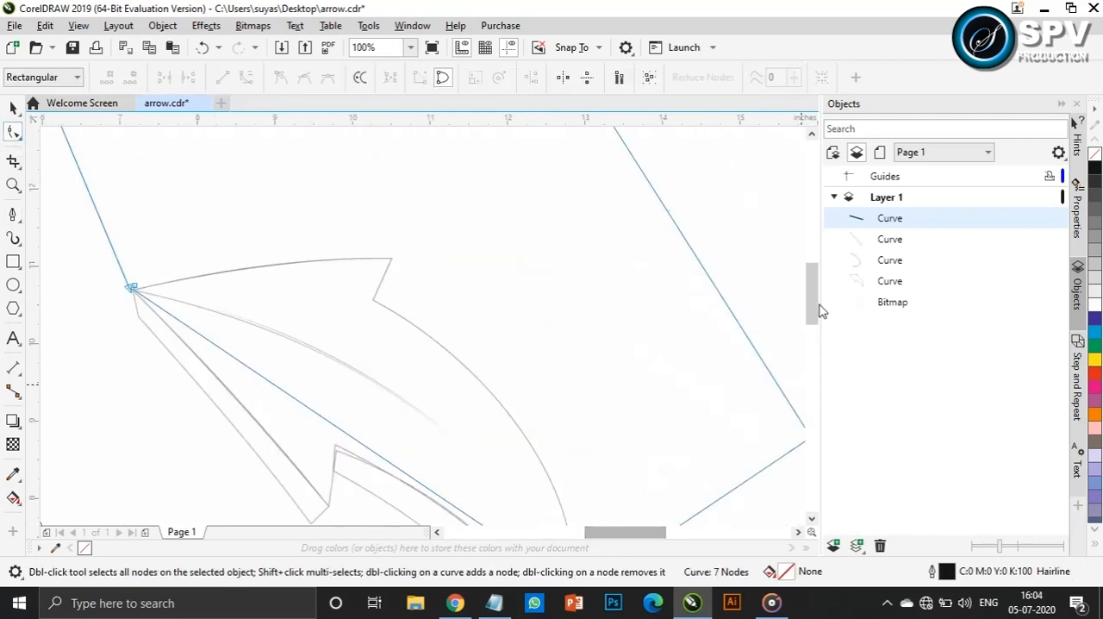
drag(812, 296, 815, 310)
click(566, 497)
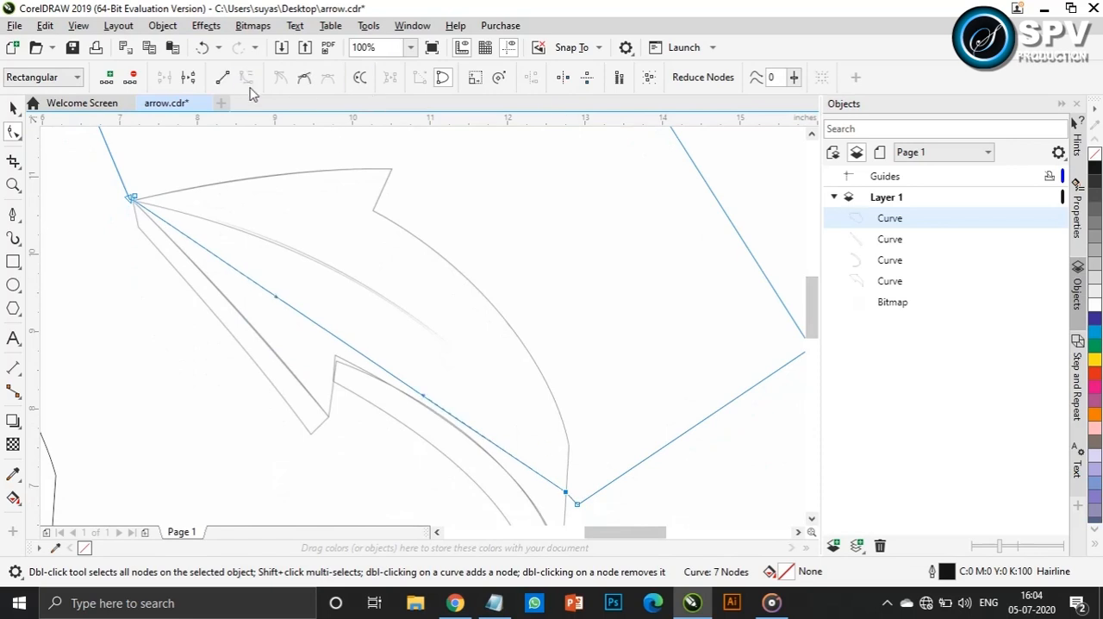
drag(277, 304, 400, 250)
drag(422, 399, 514, 390)
drag(399, 249, 394, 253)
scroll(418, 302, down, 2)
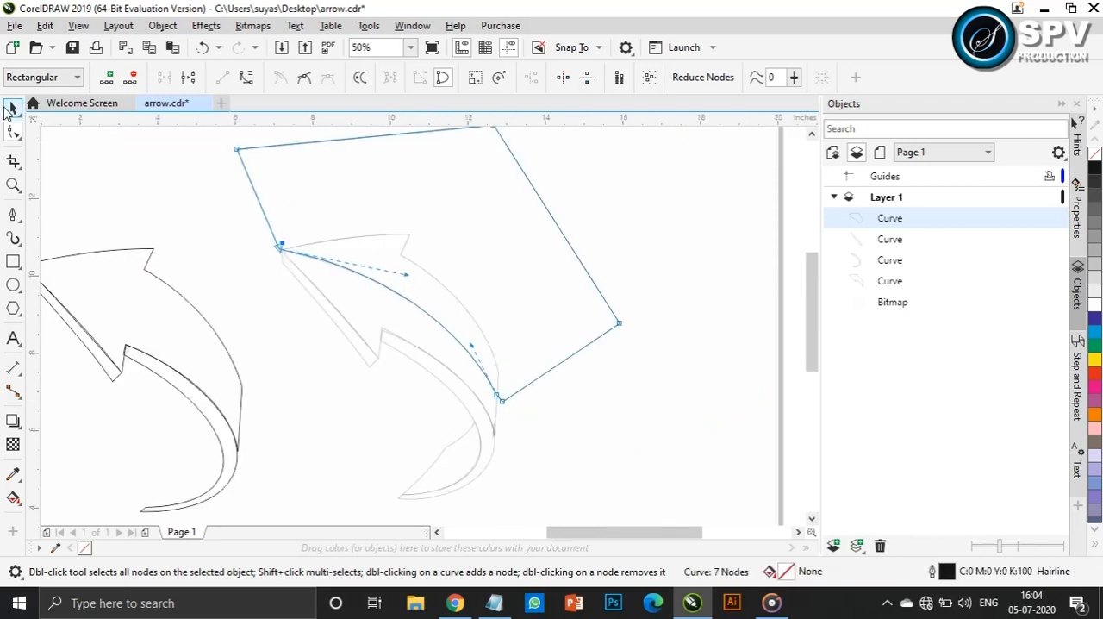
Duplicate the traced front face and align the copy over the sketch at the arrow tip
click(13, 108)
click(111, 290)
key(ctrl+v)
mouse_move(143, 308)
mouse_down()
mouse_move(381, 309)
mouse_move(398, 294)
mouse_up()
scroll(287, 252, up, 5)
mouse_move(129, 239)
mouse_down()
mouse_move(236, 216)
mouse_move(202, 198)
mouse_up()
scroll(289, 218, down, 3)
Bend the copied front face's long arrowhead edge to match the sketch
click(809, 315)
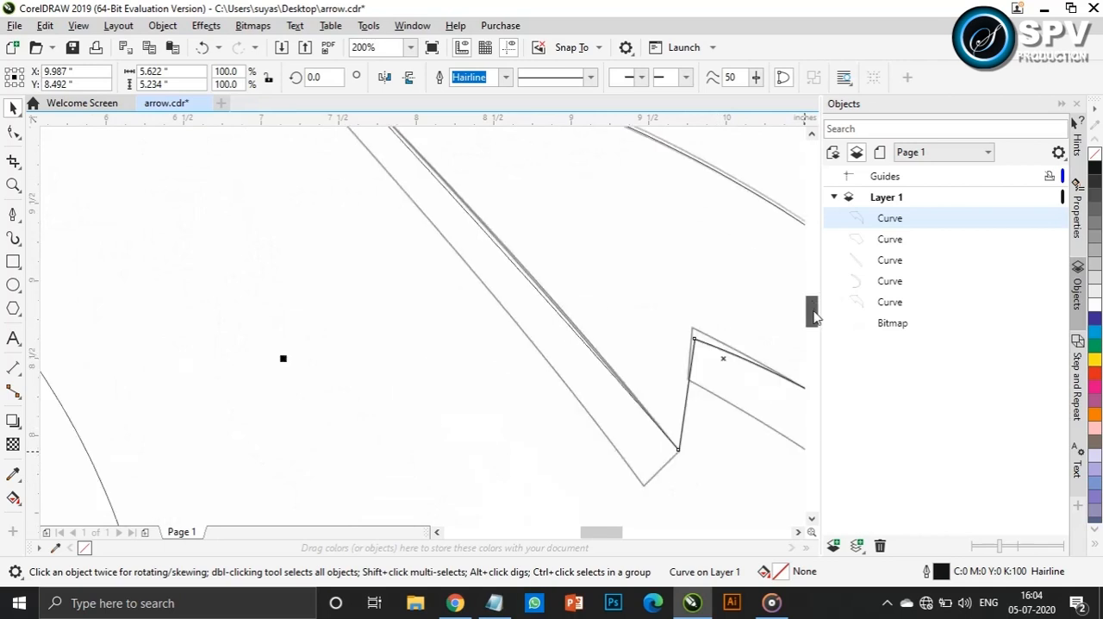
click(679, 449)
click(15, 132)
click(678, 450)
drag(553, 307, 557, 301)
drag(435, 175, 440, 175)
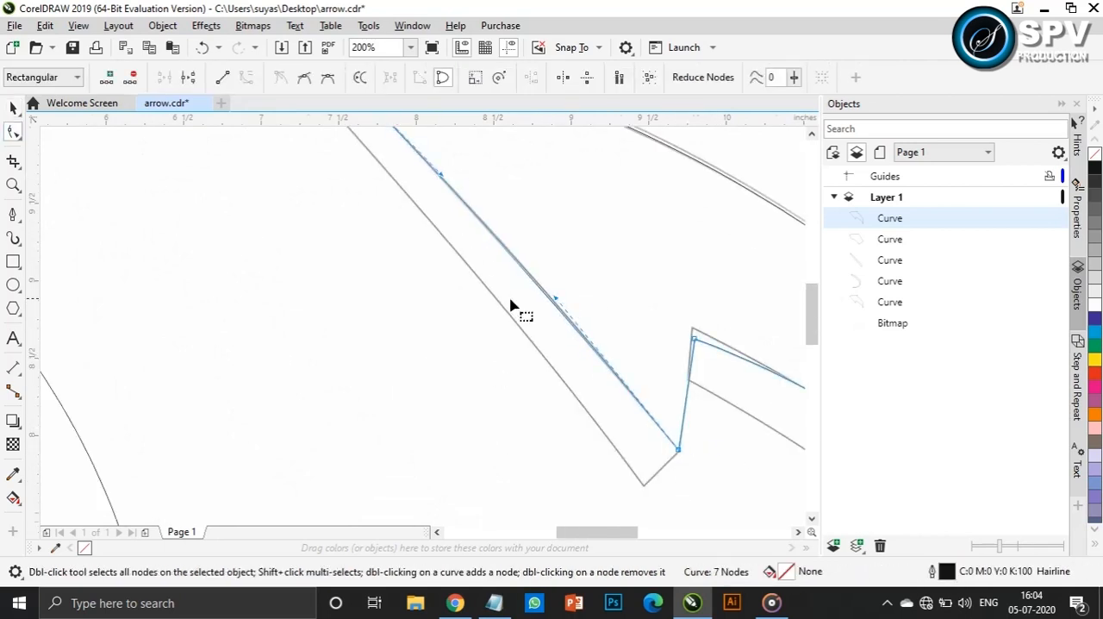
Bend the original front face's long arrowhead edge to meet the adjoining side face
scroll(512, 301, down, 3)
click(13, 106)
click(390, 302)
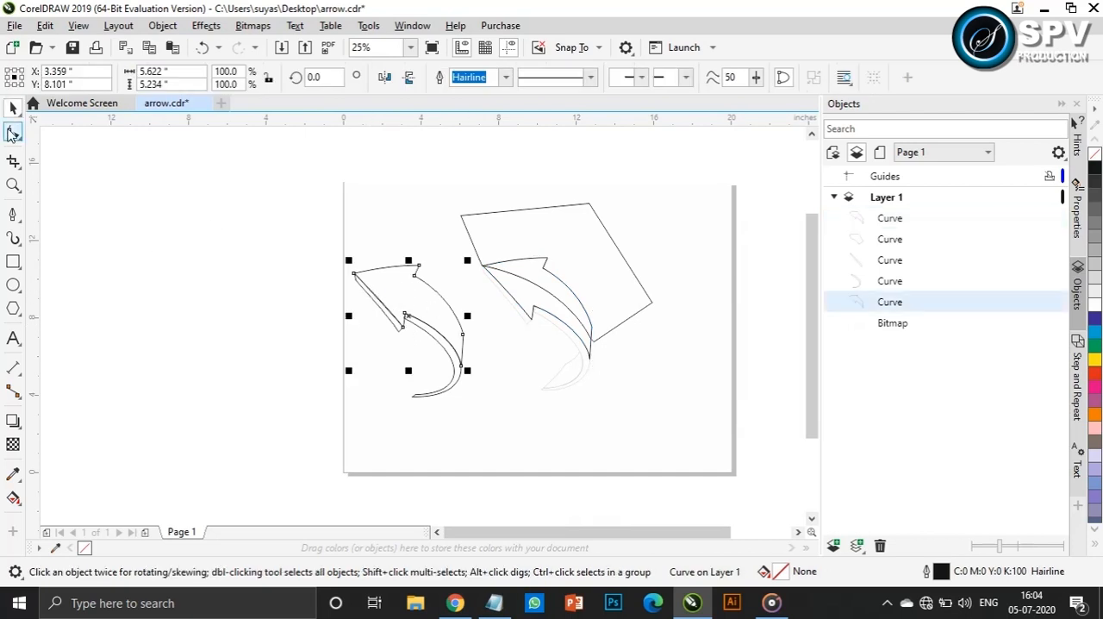
click(13, 131)
scroll(239, 251, up, 3)
click(300, 304)
click(309, 316)
scroll(499, 470, down, 1)
click(454, 452)
scroll(454, 451, up, 2)
drag(389, 364, 402, 354)
scroll(375, 324, down, 1)
drag(262, 212, 268, 215)
scroll(432, 370, down, 2)
scroll(771, 382, up, 1)
click(751, 377)
click(17, 109)
scroll(549, 382, down, 1)
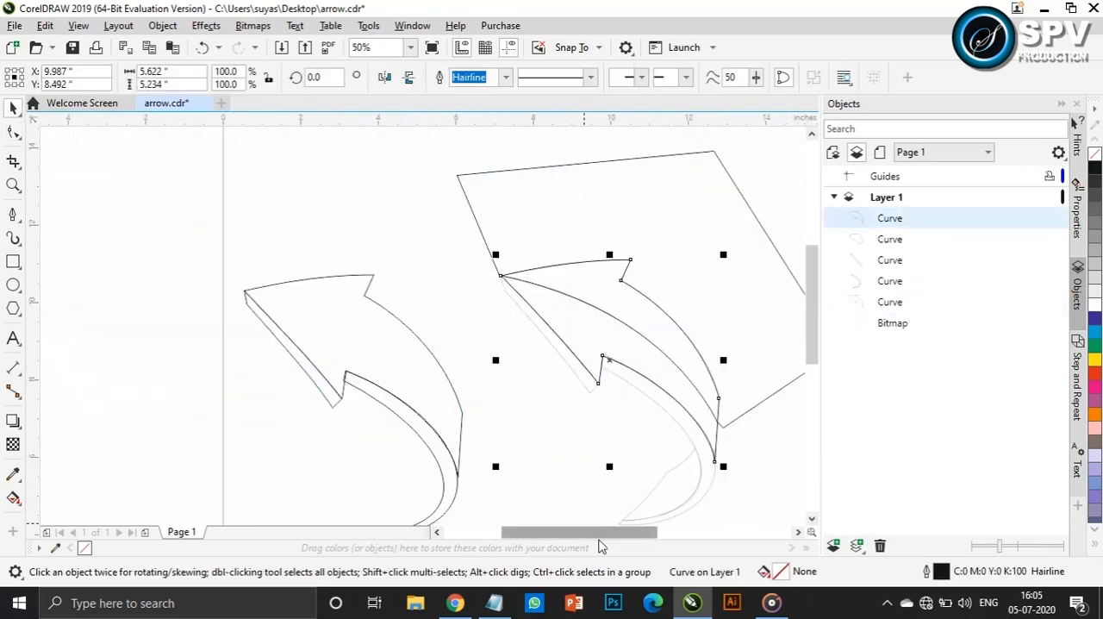
Trim the front face copy with the closed cutting shape and move the remaining lower piece below the sketch
drag(623, 533, 648, 533)
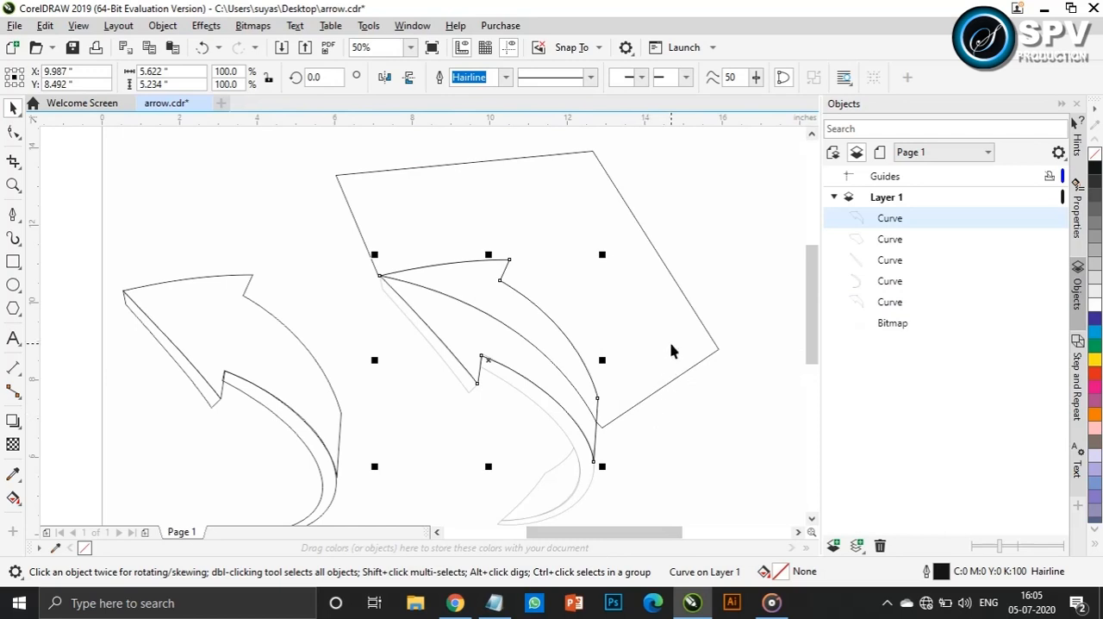
click(695, 320)
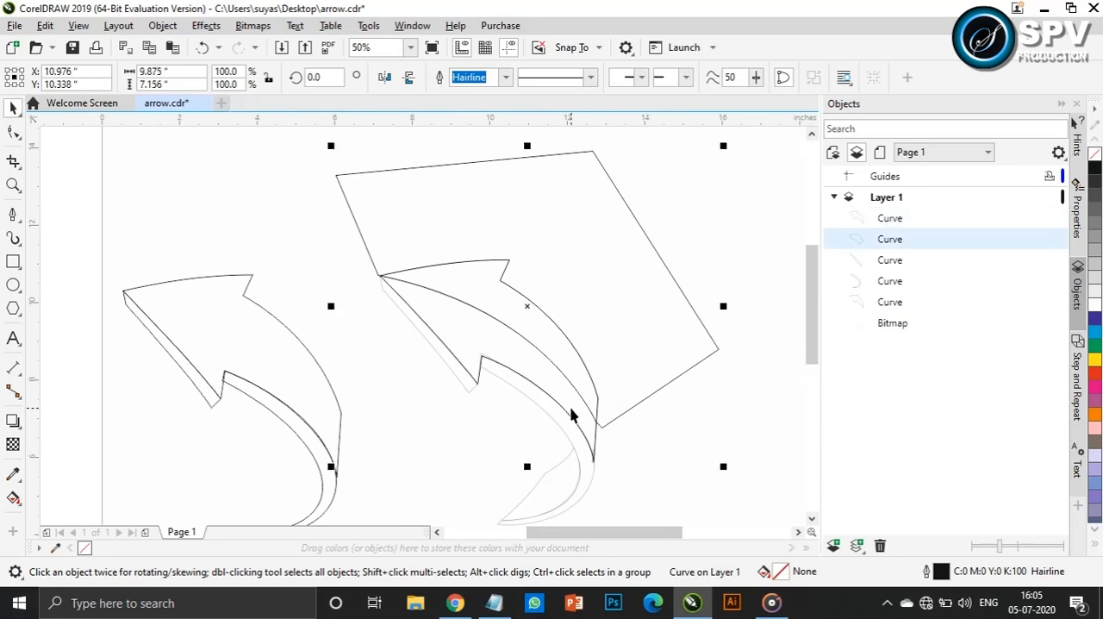
shift+click(576, 416)
click(497, 78)
click(769, 293)
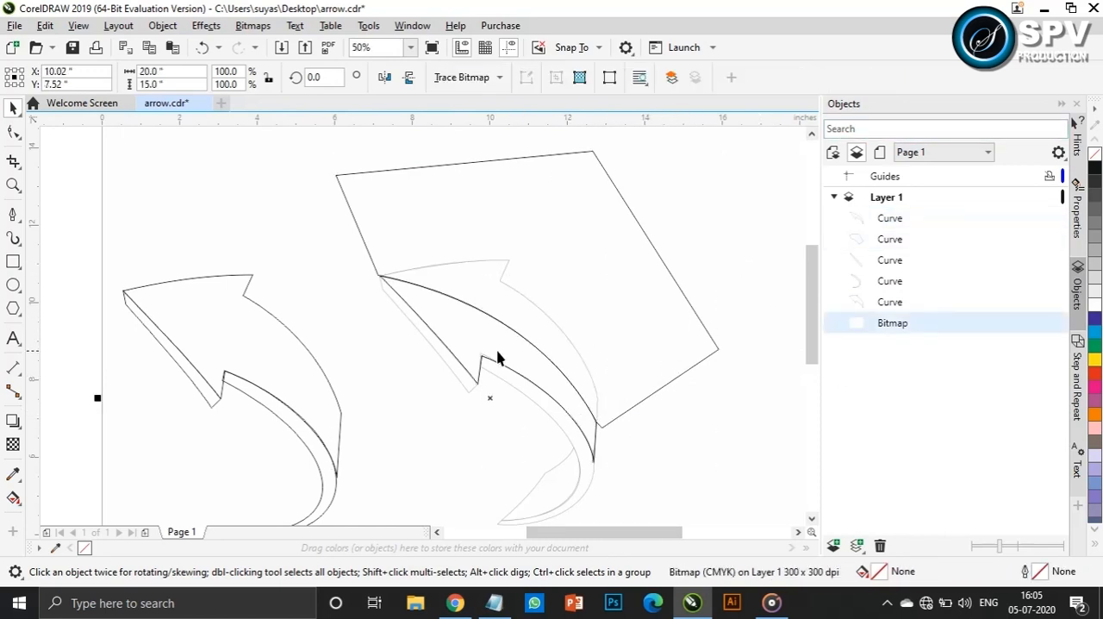
click(491, 357)
drag(490, 355, 474, 493)
Duplicate the original front face again and align this second copy over the sketch at the arrow tip
click(189, 307)
key(ctrl+v)
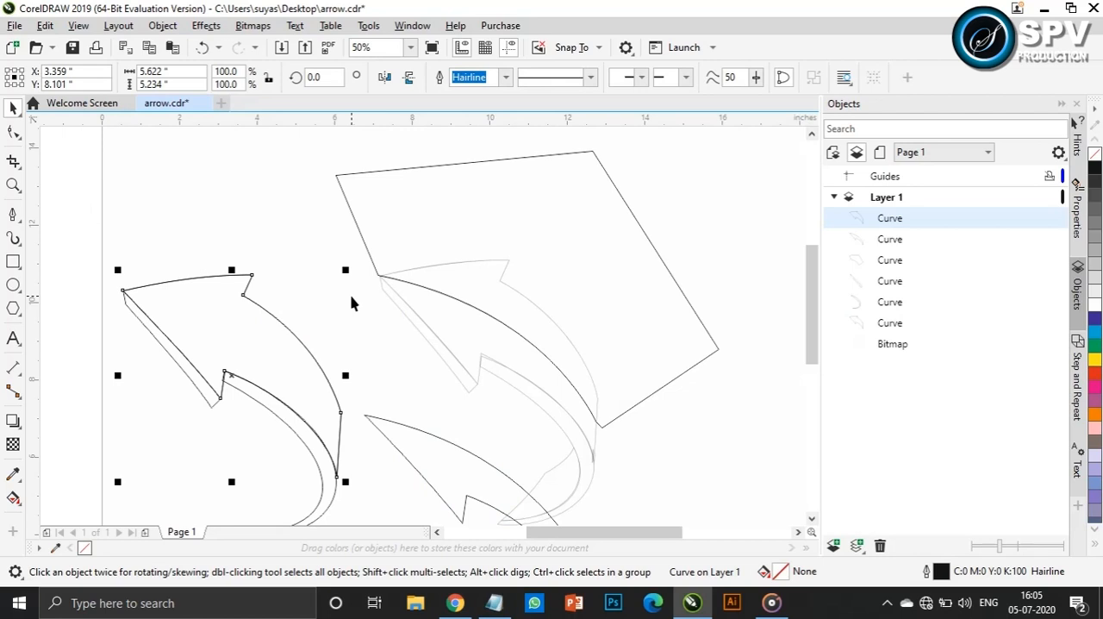
drag(240, 378, 501, 352)
scroll(380, 261, up, 3)
drag(452, 290, 411, 381)
scroll(553, 362, down, 3)
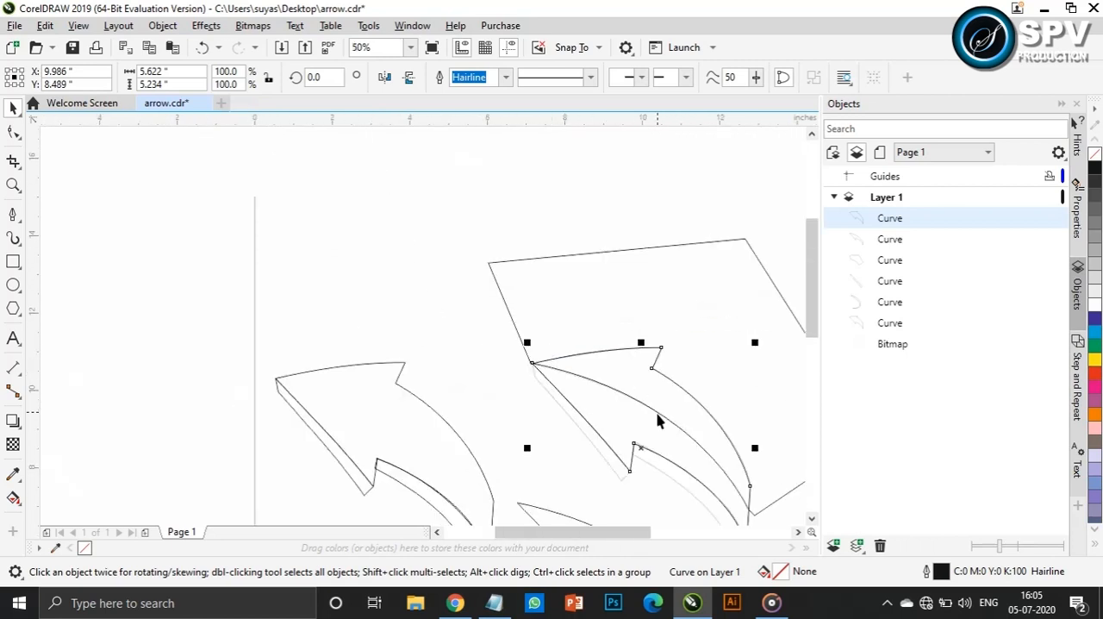
Move the cutting shape's outer corner nodes to the opposite side so it covers the lower part of the front face copy
drag(636, 534, 670, 541)
drag(813, 309, 813, 323)
click(13, 132)
click(326, 215)
drag(326, 215, 279, 356)
drag(582, 194, 385, 514)
drag(707, 388, 606, 494)
Trim the second front face copy with the reshaped cutting shape and move the remaining upper piece clear of the sketch
click(14, 107)
shift+click(476, 245)
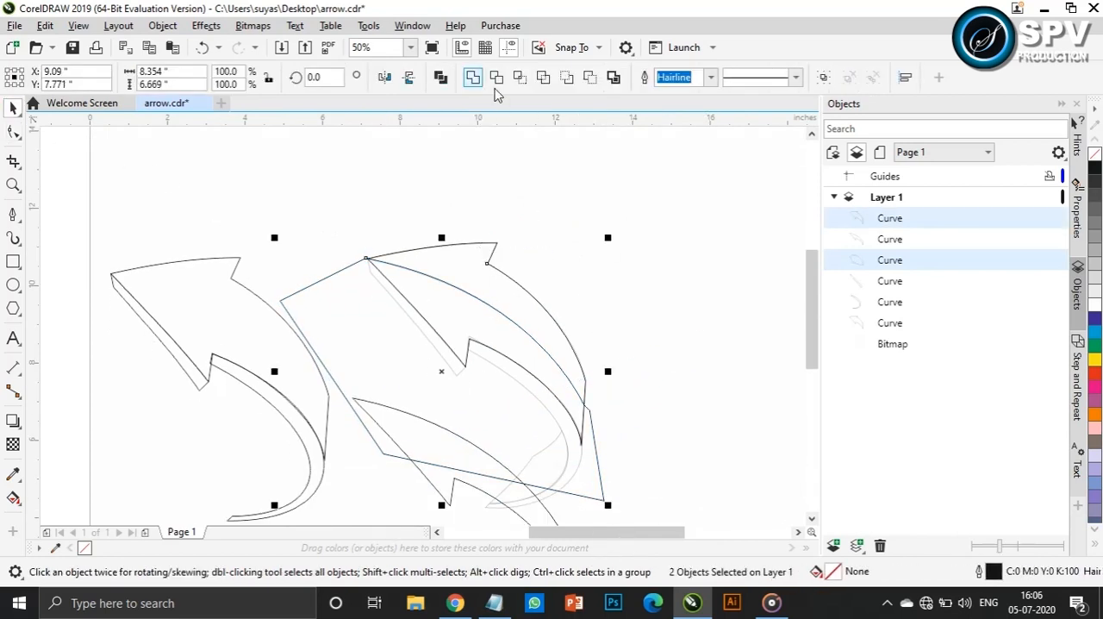
click(497, 78)
drag(524, 306, 697, 277)
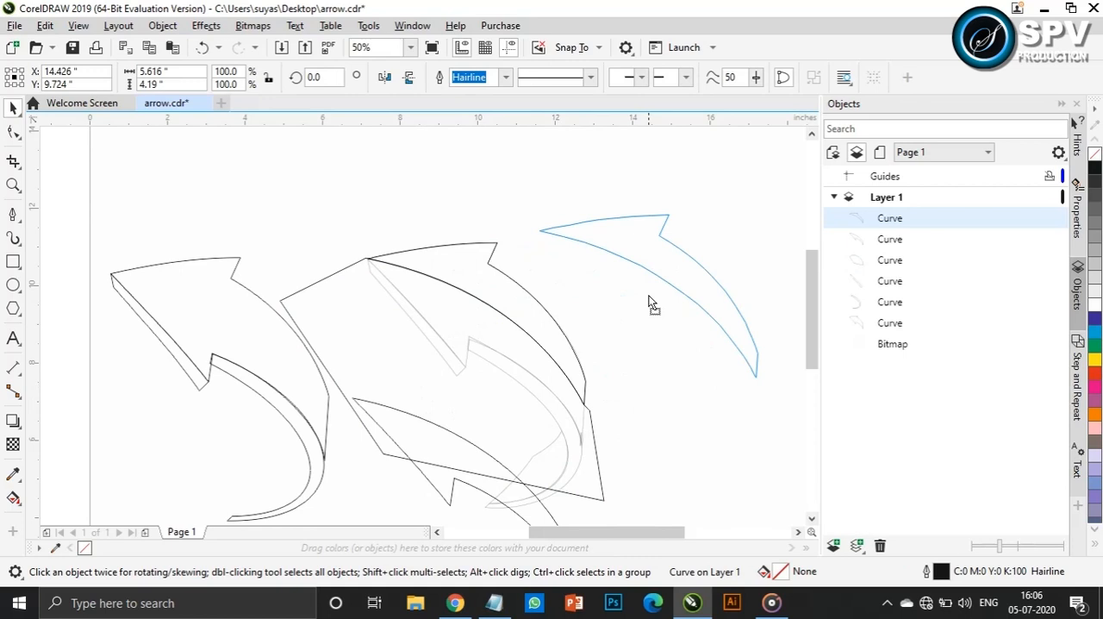
Delete the cutting shape and place the trimmed upper piece just above the sketch
click(600, 441)
key(Delete)
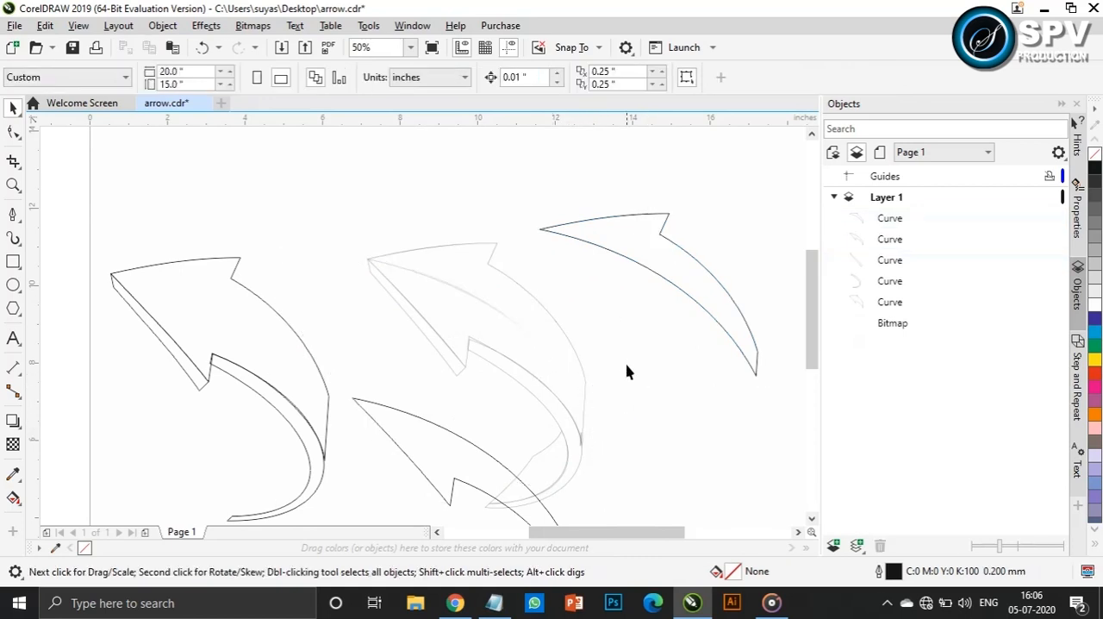
click(617, 231)
drag(633, 247, 451, 224)
Apply a diagonal linear fountain fill to the original front face and switch its start colour to the RGB model
click(271, 337)
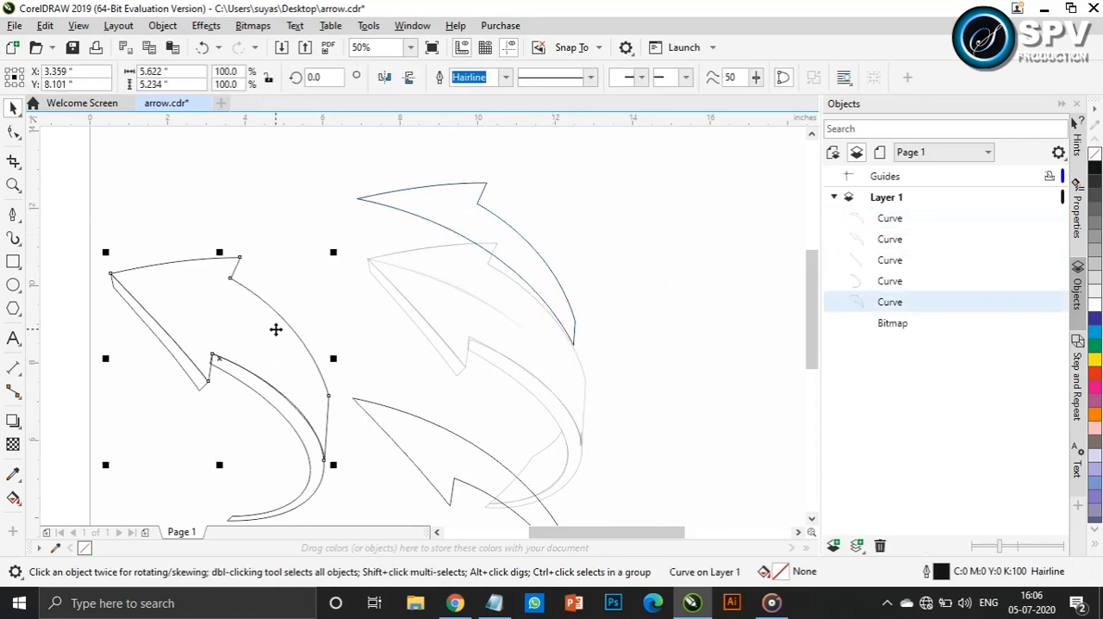
click(14, 498)
drag(187, 300, 302, 377)
click(187, 300)
click(104, 318)
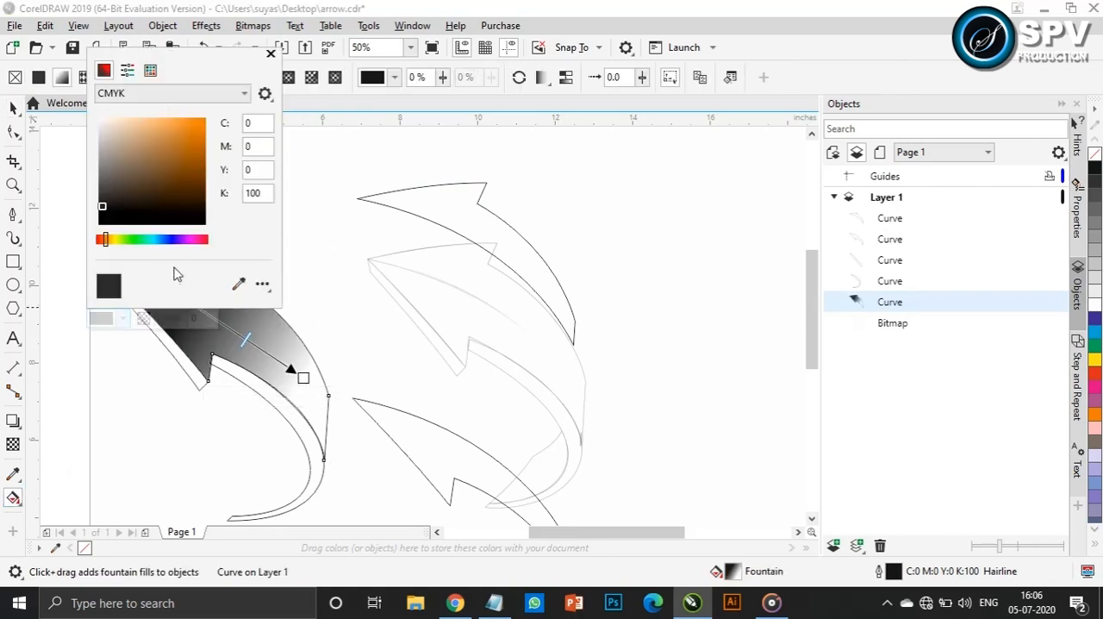
click(199, 99)
click(165, 136)
Get the first colour code from Notepad and set the front face gradient's start colour to #39BFFA
click(494, 603)
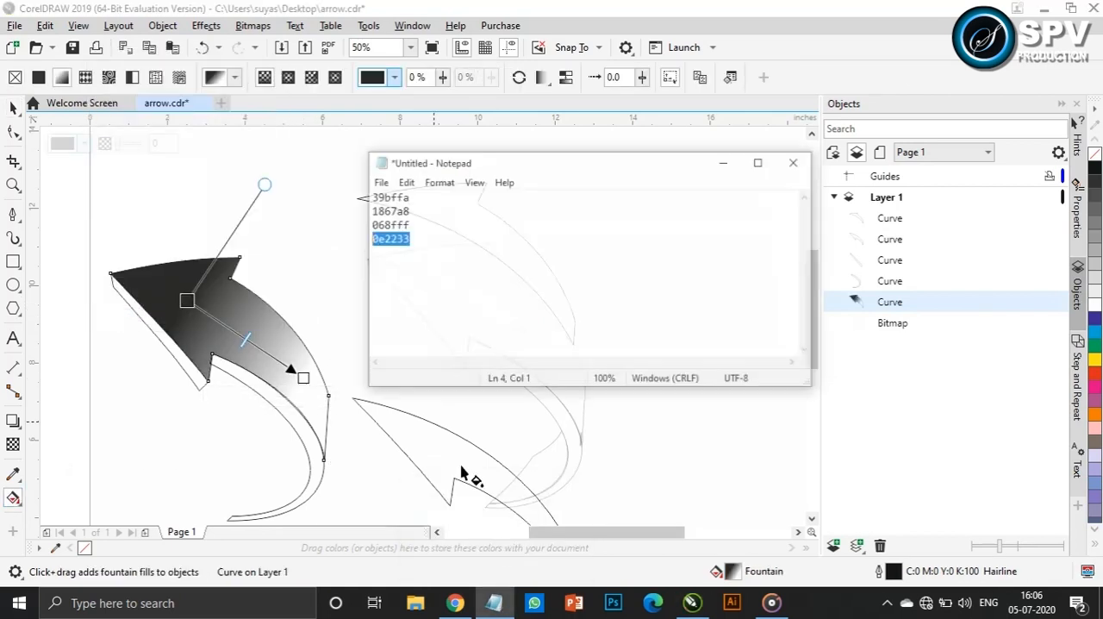
click(403, 174)
click(188, 300)
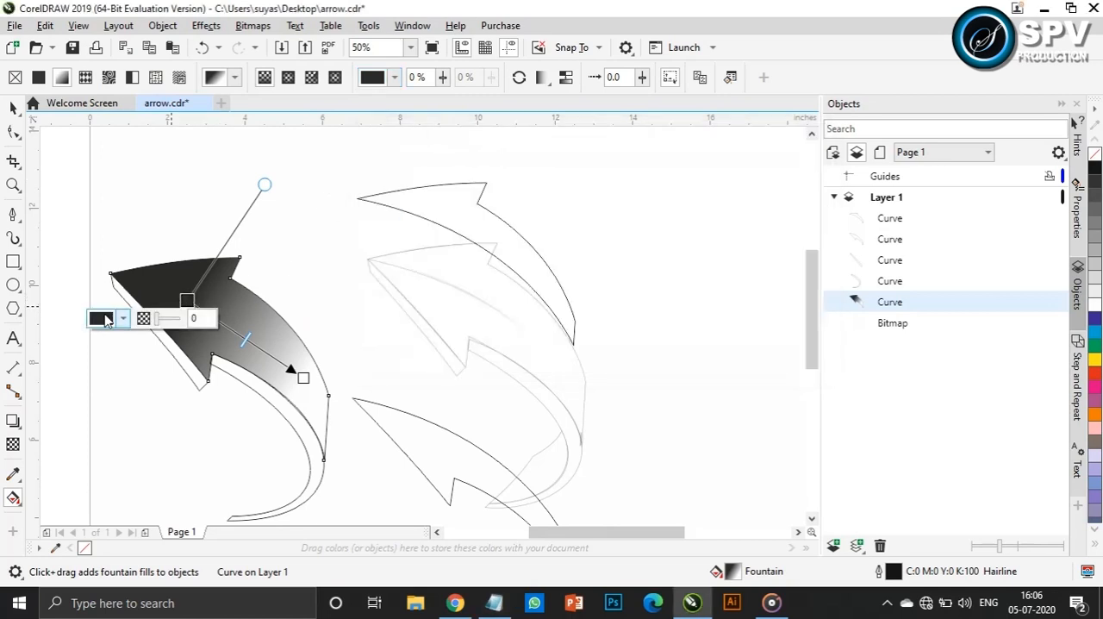
click(106, 319)
text(39bffa)
key(Return)
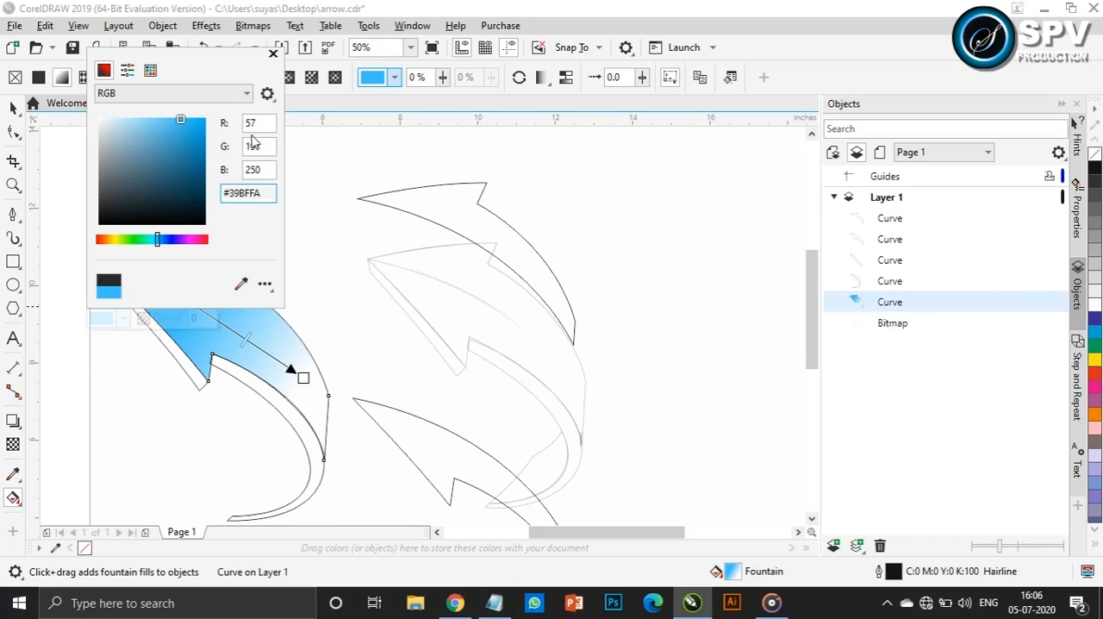
Close the start colour settings and switch the front face gradient's end colour to the RGB model
click(274, 54)
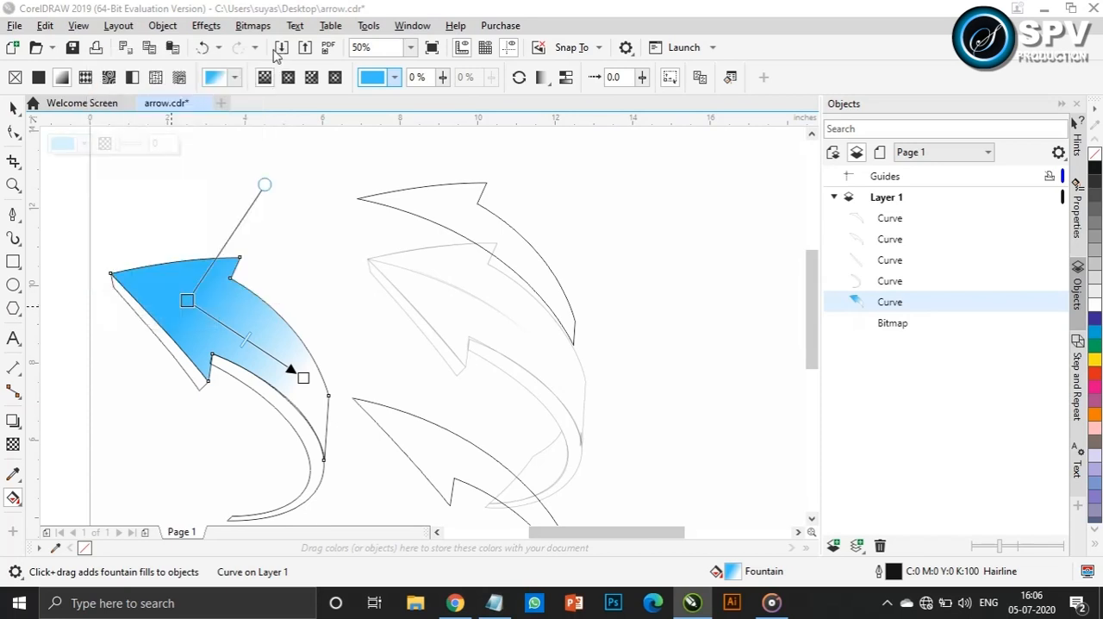
click(303, 379)
click(242, 396)
click(288, 170)
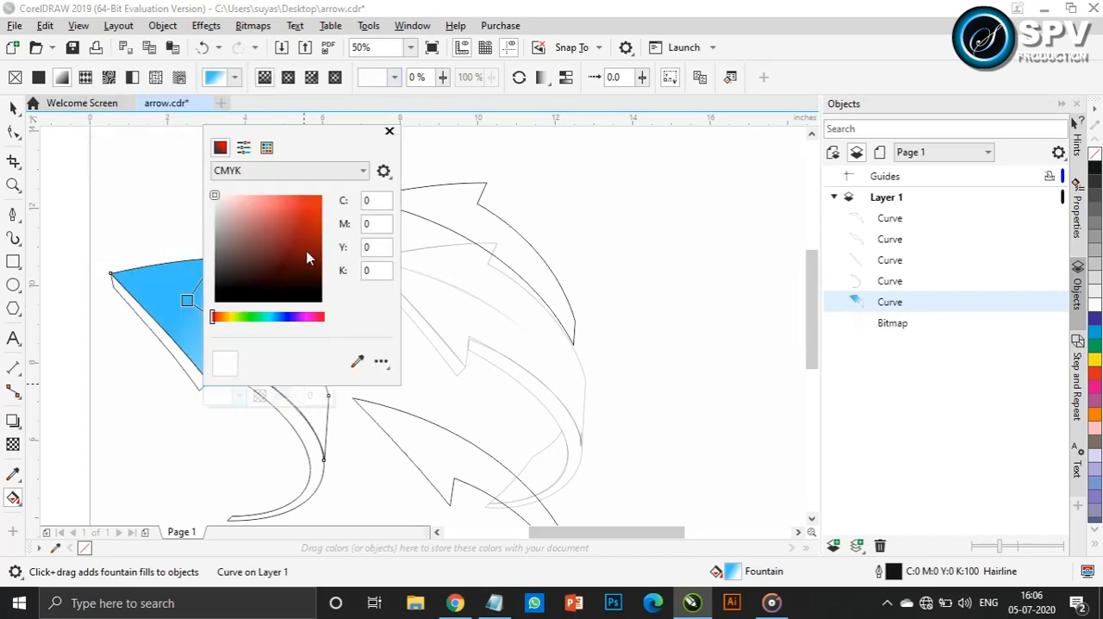
click(231, 211)
Get the code 1867a8 from Notepad, set the front face gradient's end colour to #1867A8, and shift the gradient toward the tail
click(494, 603)
drag(412, 187, 345, 187)
click(302, 378)
click(242, 396)
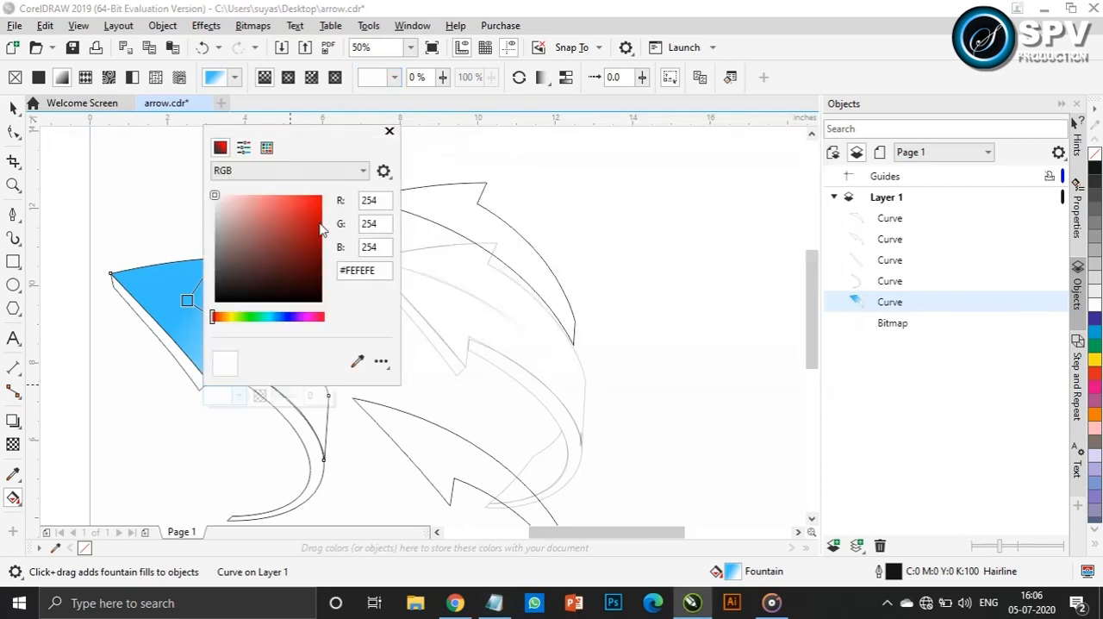
key(Return)
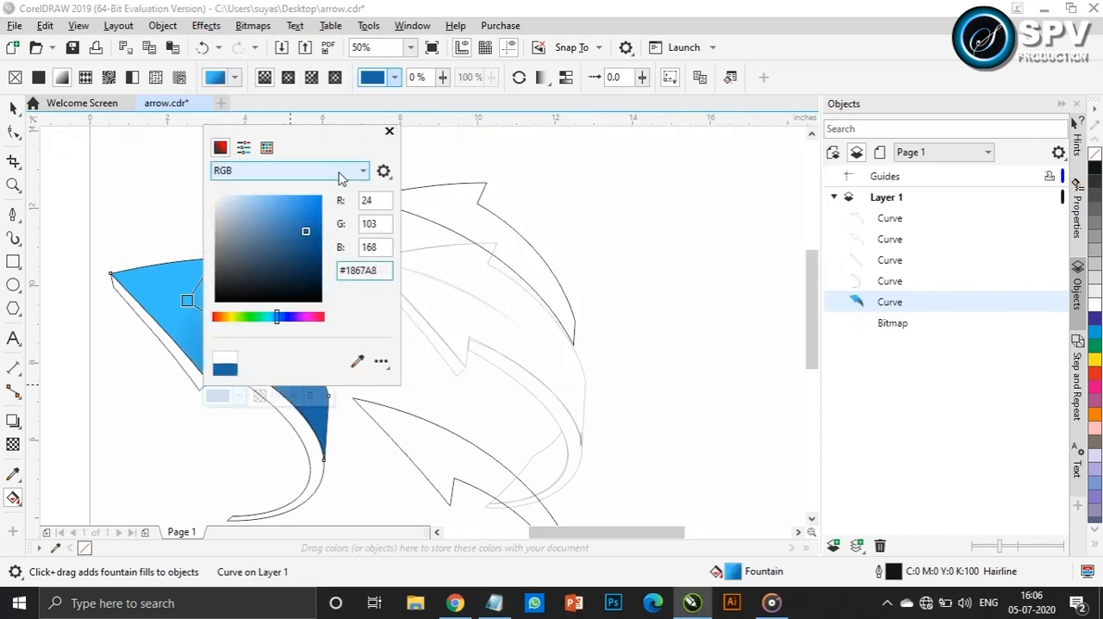
click(389, 132)
drag(301, 373, 307, 392)
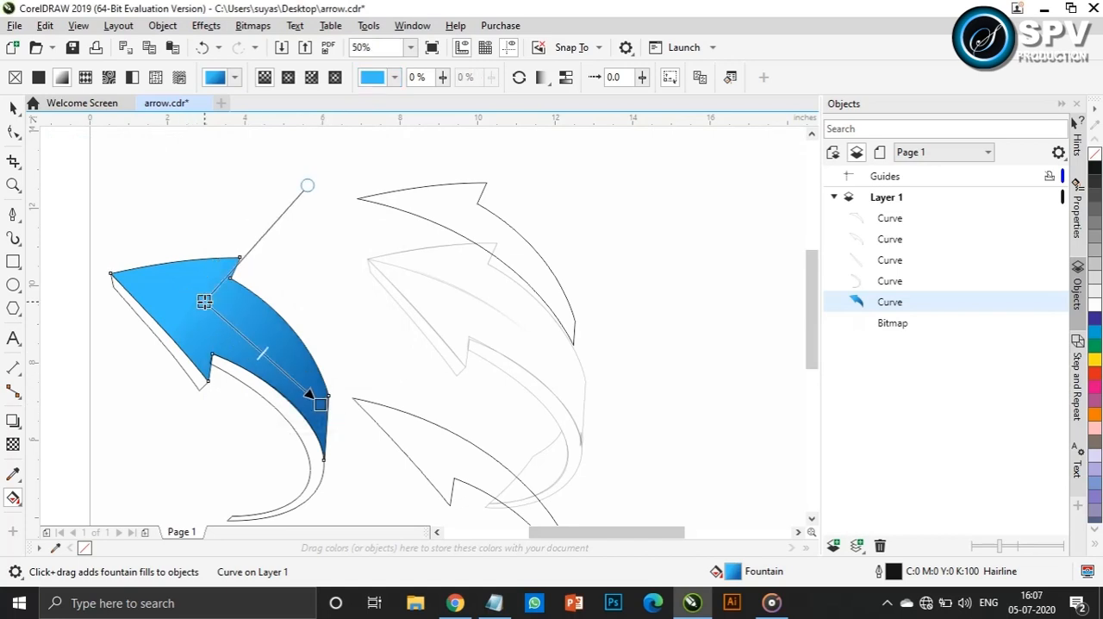
Fill the lower trimmed face copy with white, remove its outline, and align it over the blue front face
click(14, 108)
click(446, 466)
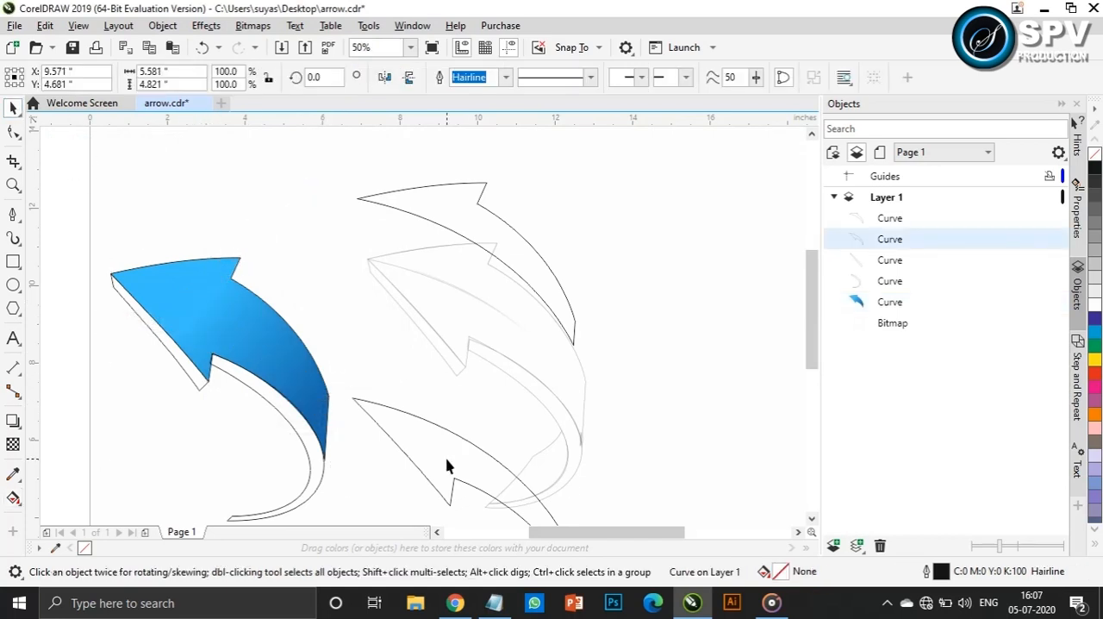
drag(492, 483, 126, 291)
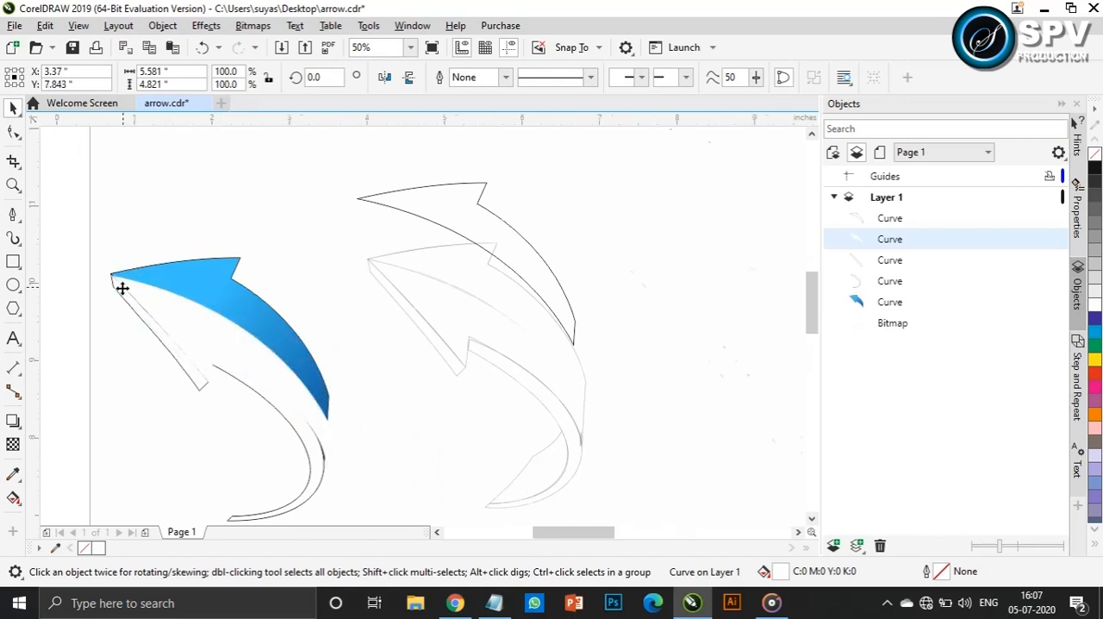
scroll(125, 291, up, 2)
scroll(302, 299, down, 1)
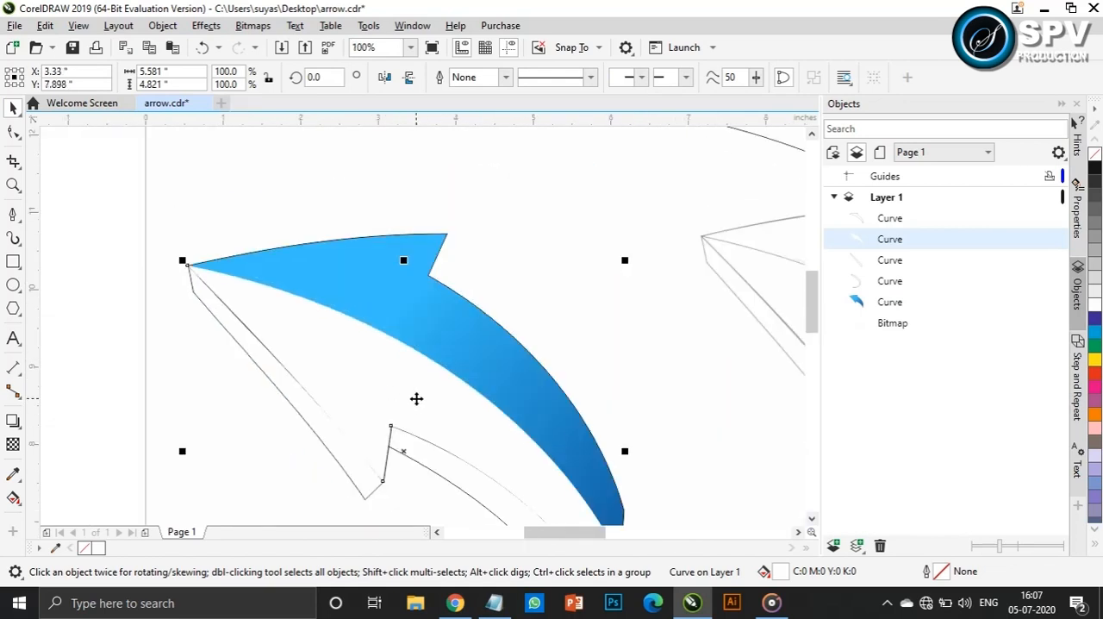
scroll(652, 358, down, 1)
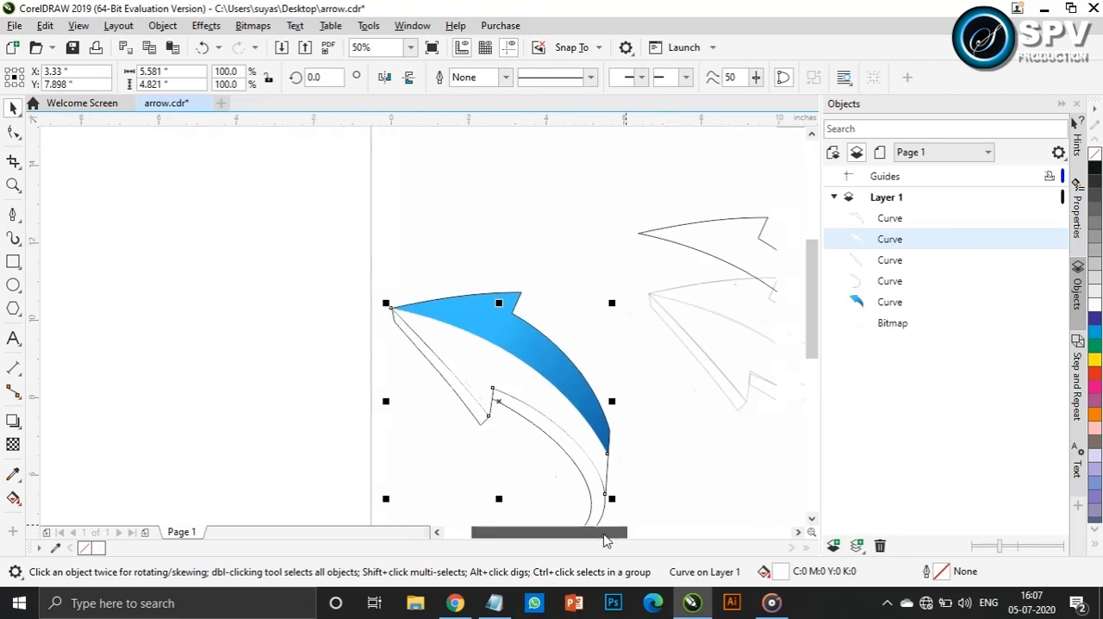
Apply a diagonal linear fountain fill to the upper trimmed piece and switch its start colour to the RGB model
drag(552, 532, 588, 532)
click(609, 253)
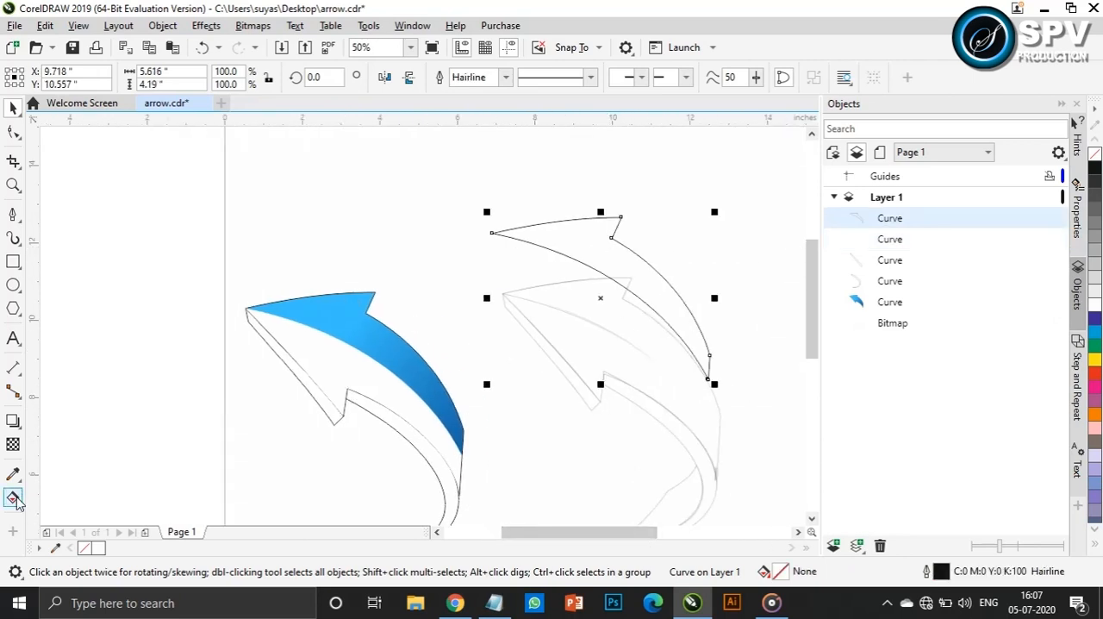
click(19, 499)
drag(576, 239, 689, 325)
click(575, 240)
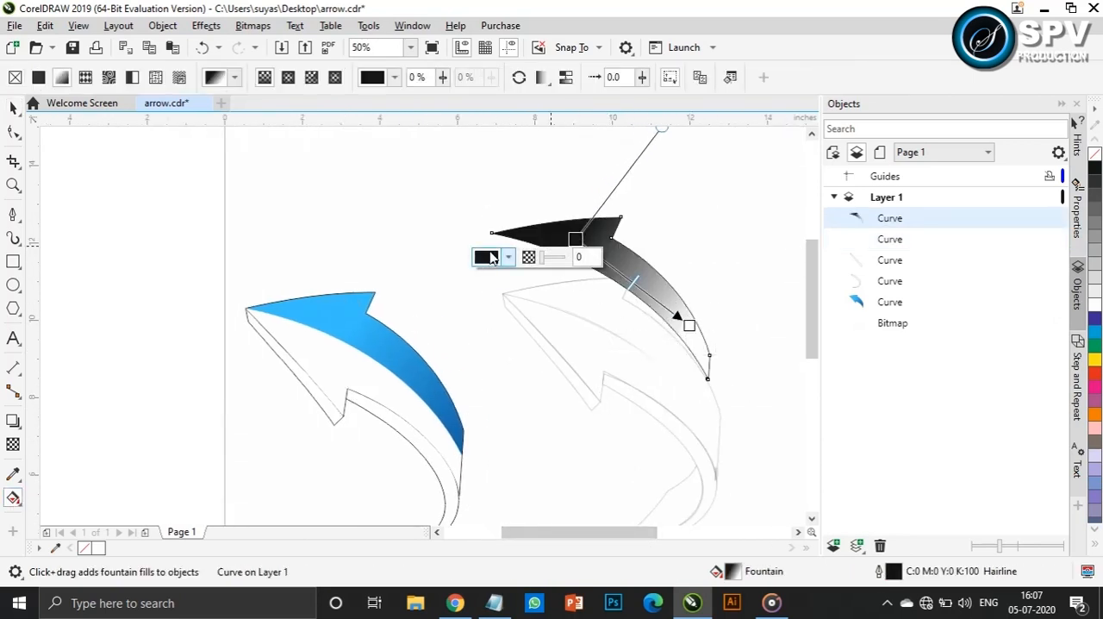
click(491, 257)
click(564, 316)
click(519, 355)
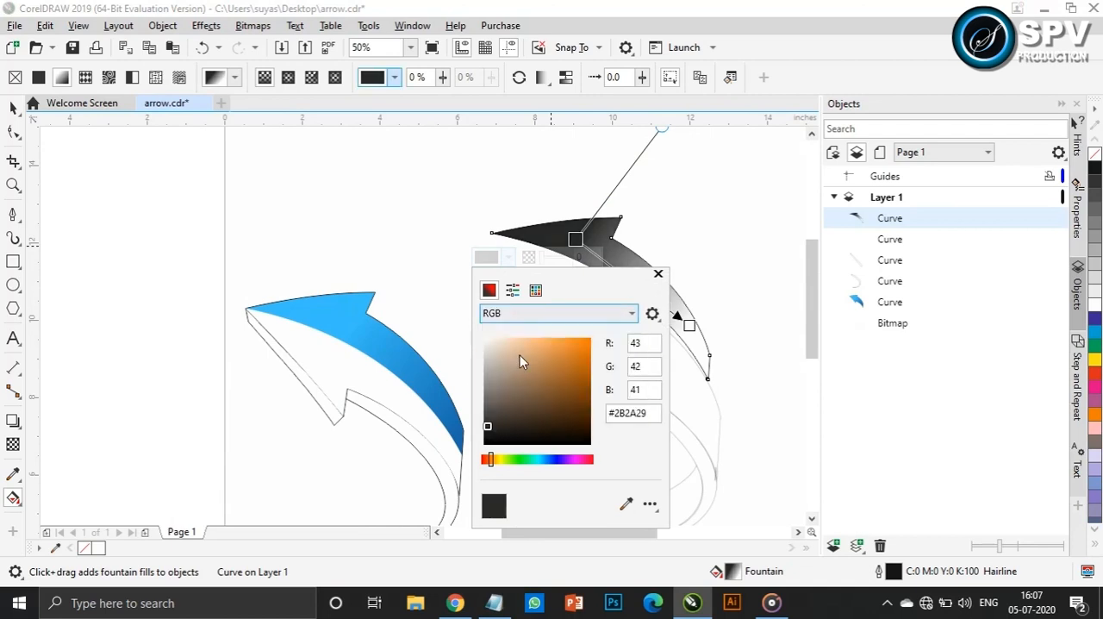
Get the code 068fff from Notepad and set the upper piece's gradient start colour to it
click(498, 606)
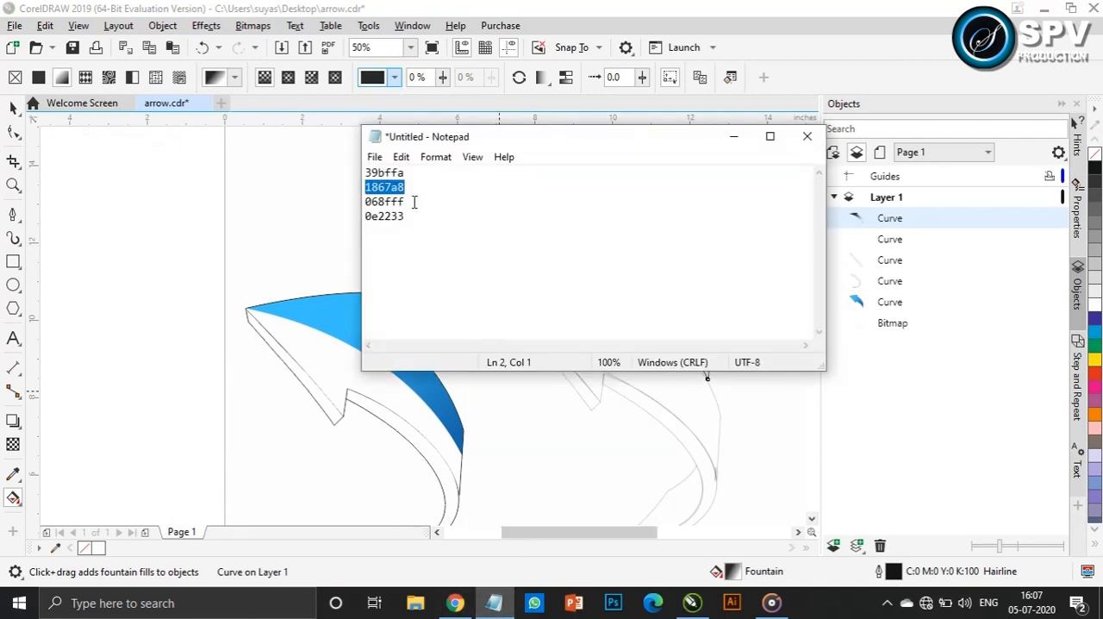
click(740, 144)
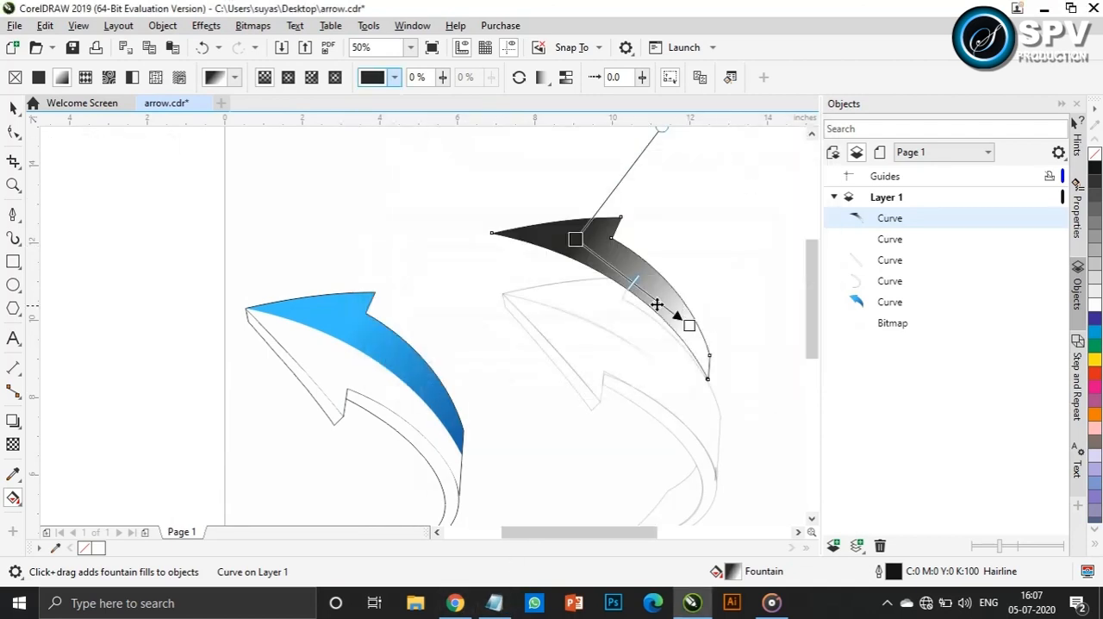
click(576, 239)
click(491, 259)
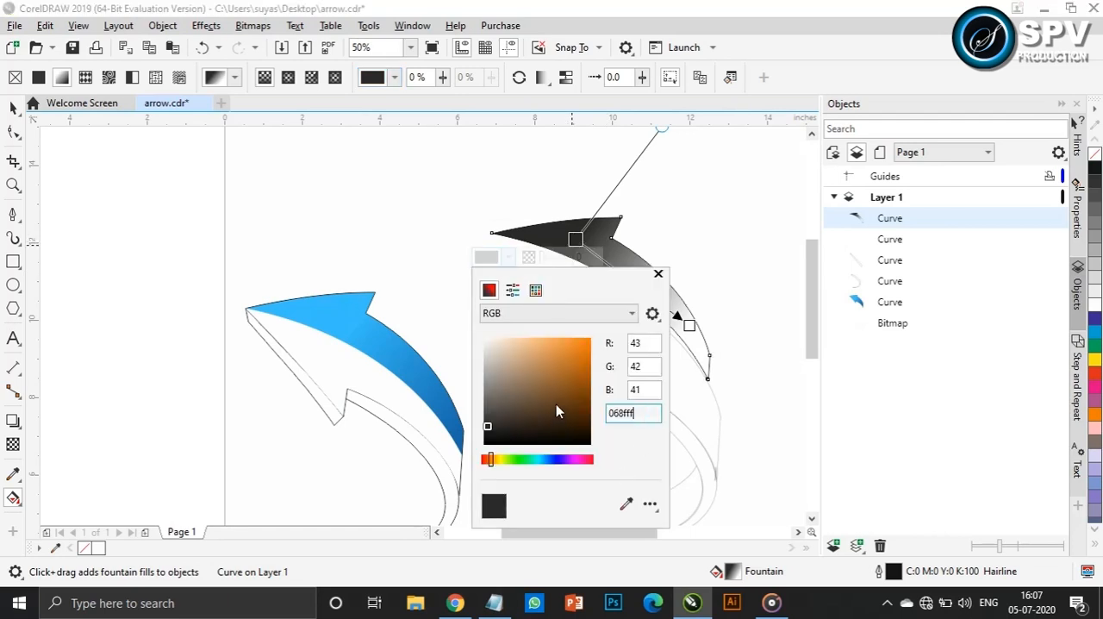
key(Return)
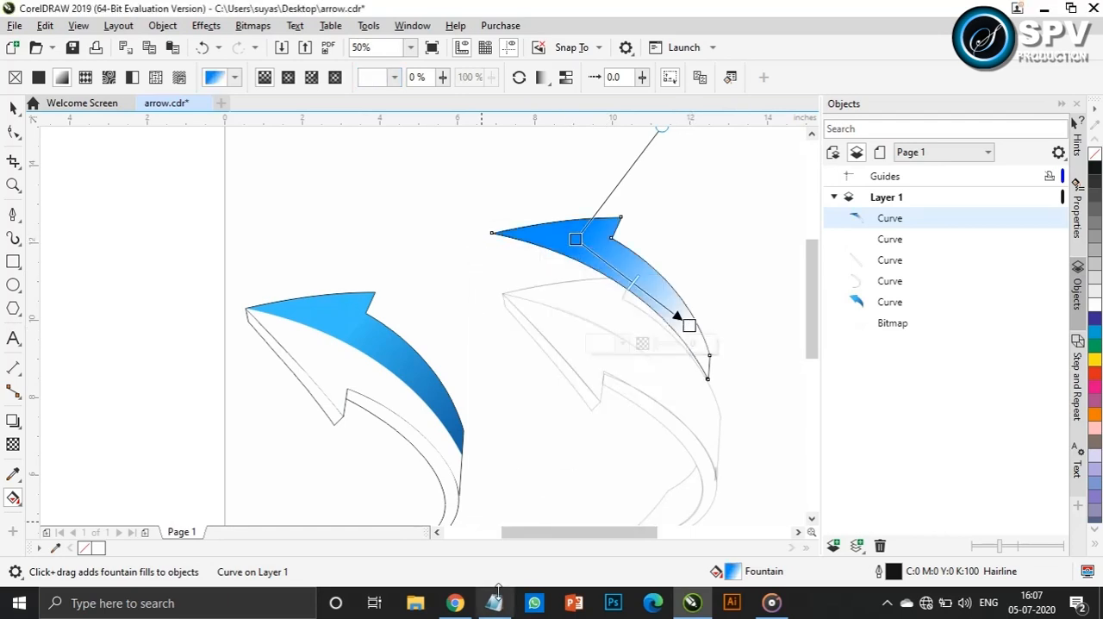
Get the code 1867a8 from Notepad and set the upper piece's gradient end colour to #1867A8 in the RGB model
click(494, 603)
click(733, 136)
click(684, 317)
click(604, 343)
click(681, 118)
click(681, 155)
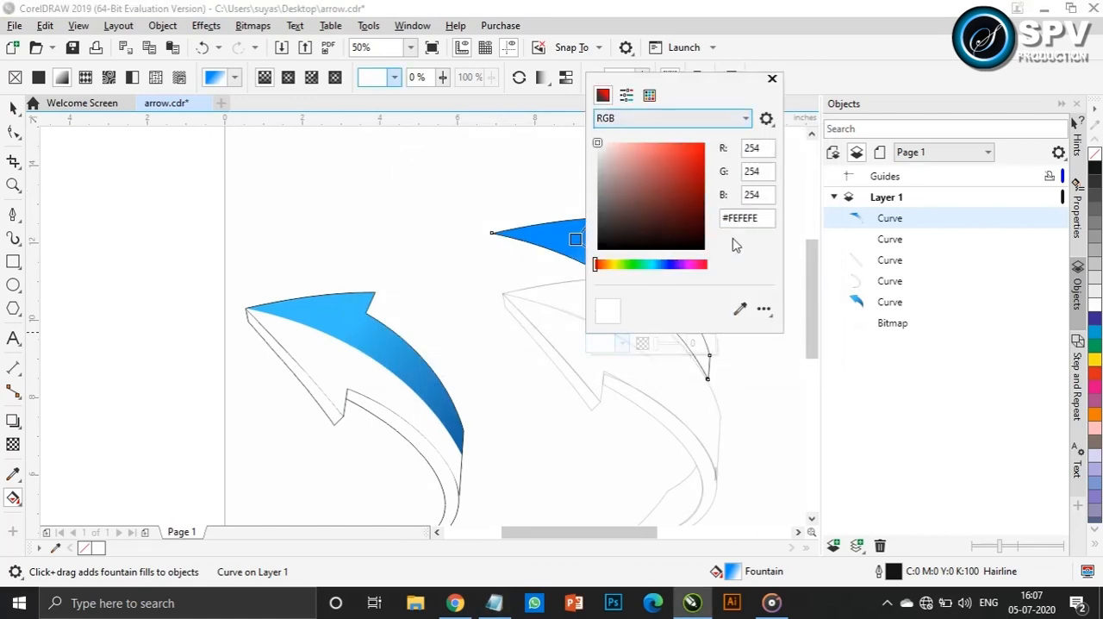
key(Return)
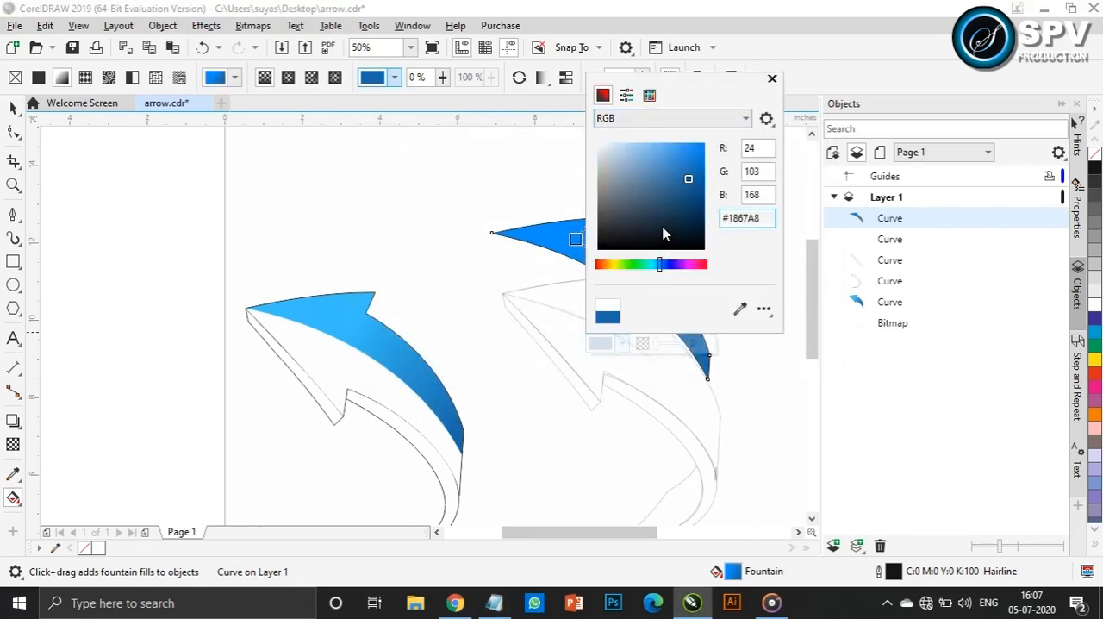
click(772, 79)
Remove the upper piece's outline and align it over the top part of the blue front face
key(space)
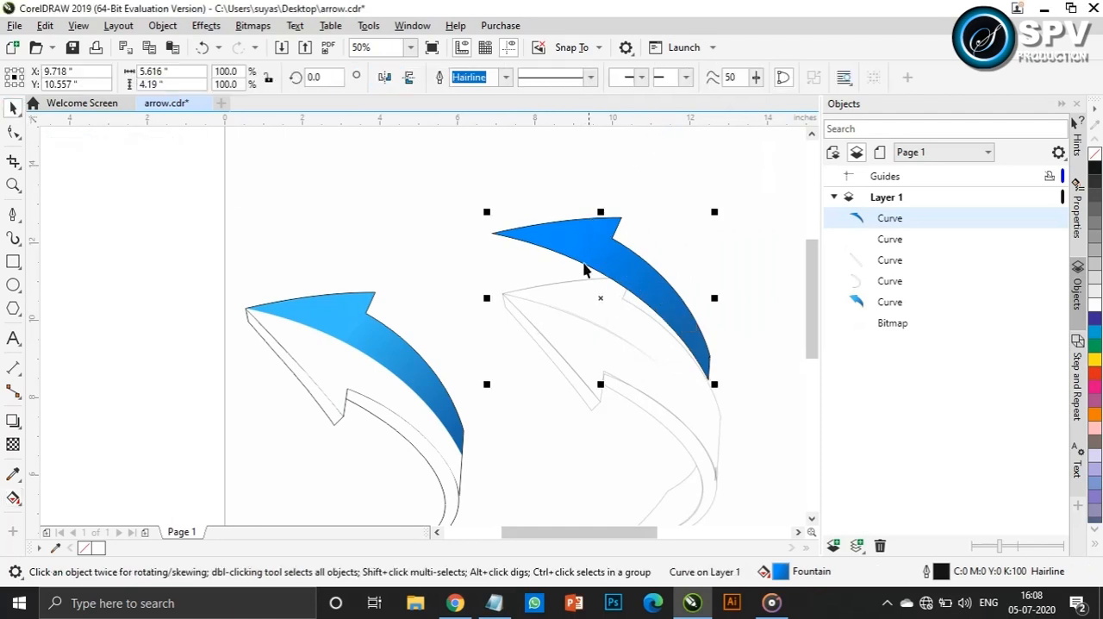
drag(500, 234, 226, 317)
scroll(224, 317, up, 4)
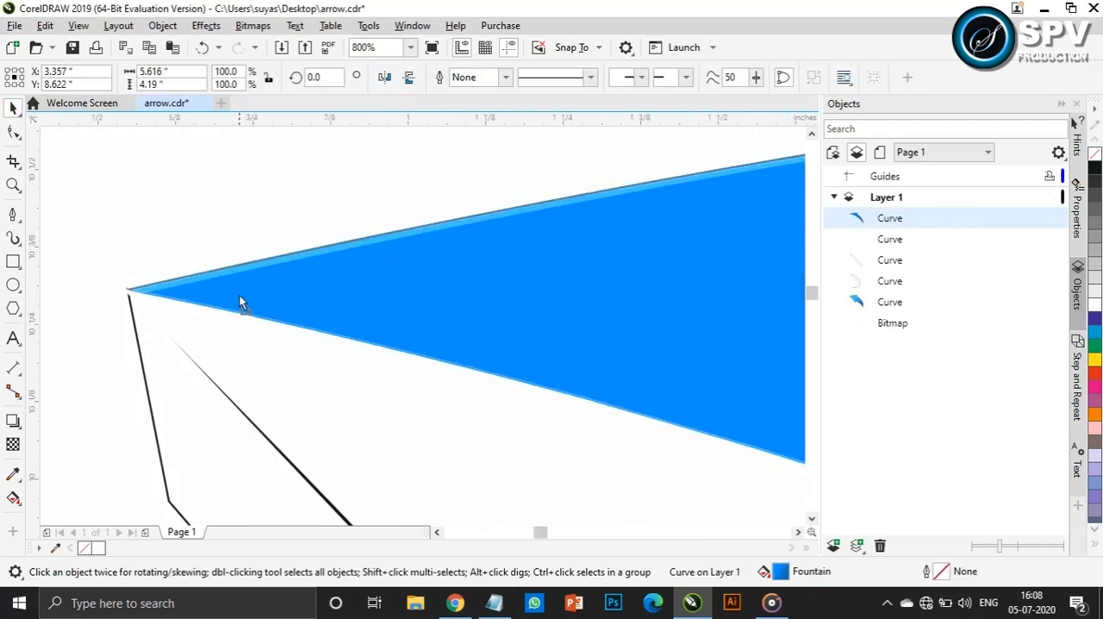
scroll(239, 294, down, 5)
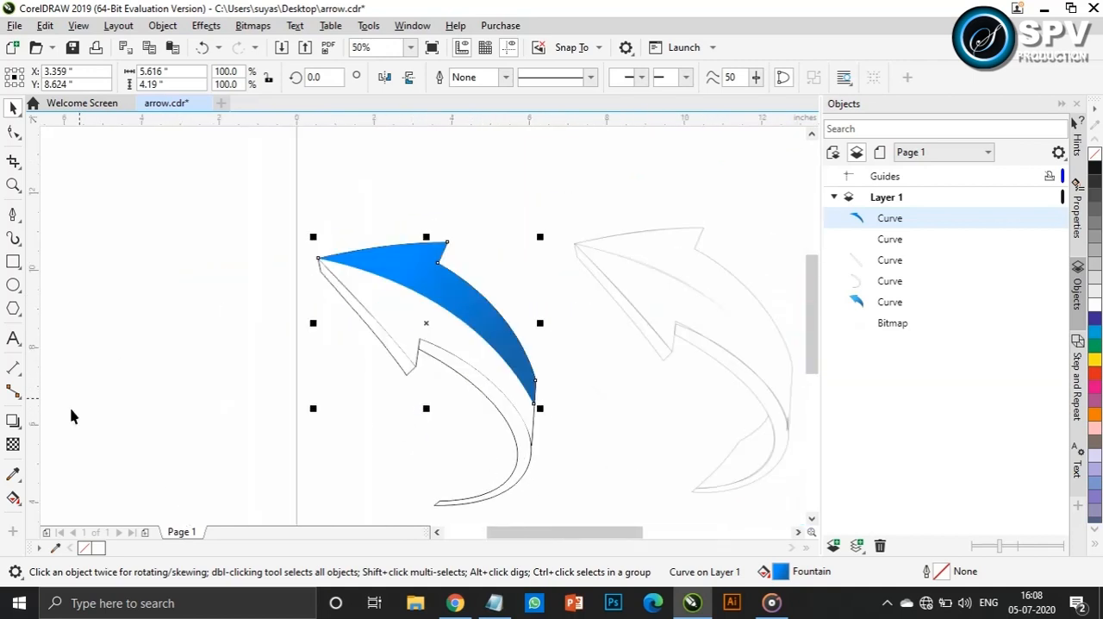
Apply an elliptical fountain transparency to the white lower face and raise the transparency of its outer node
click(397, 325)
click(13, 444)
drag(410, 302, 447, 295)
click(349, 79)
click(403, 349)
drag(438, 341, 521, 342)
Reposition and widen the elliptical transparency so the white highlight sits in the middle of the lower face
drag(419, 299, 426, 297)
drag(405, 349, 417, 353)
click(417, 355)
drag(556, 331, 531, 327)
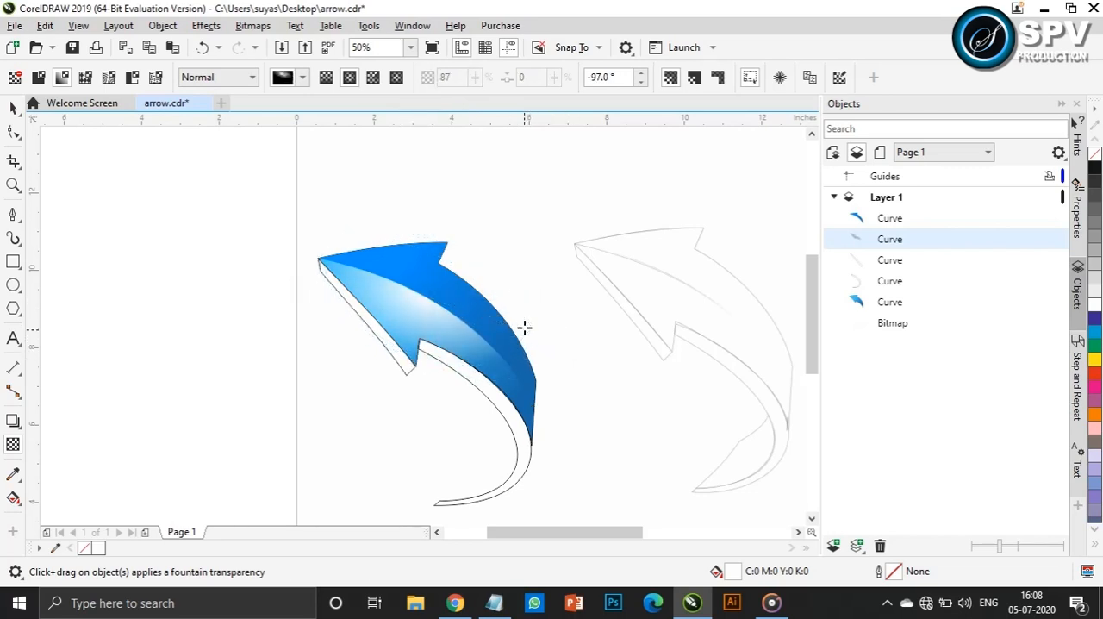
drag(511, 324, 519, 330)
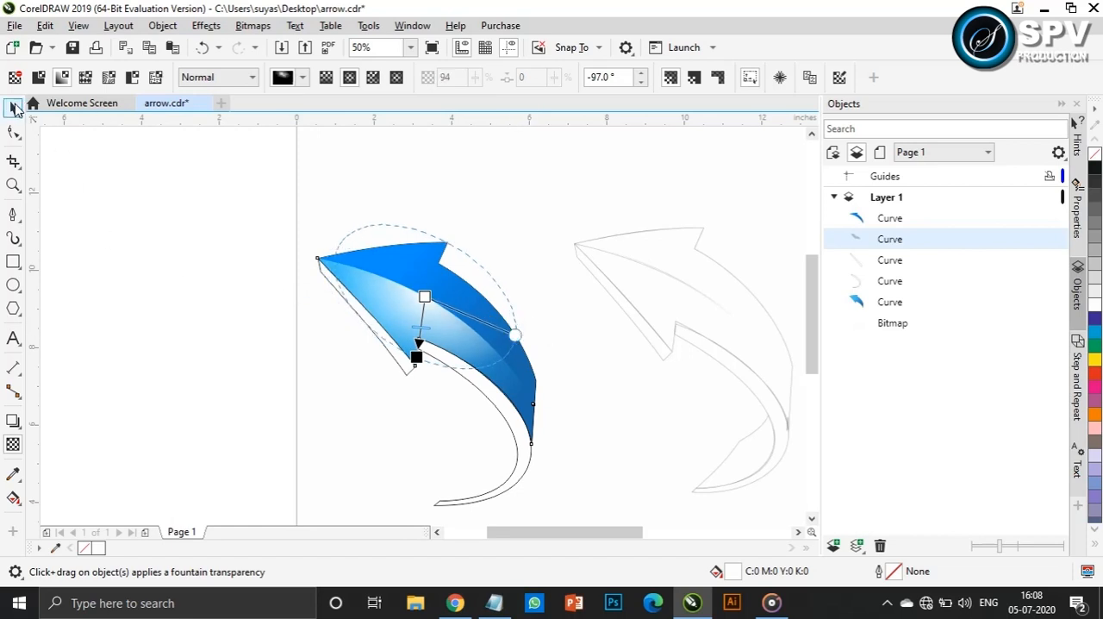
Apply a diagonal linear fountain transparency to the upper blue face, fading from the arrowhead toward the tail
click(14, 107)
click(441, 255)
click(13, 445)
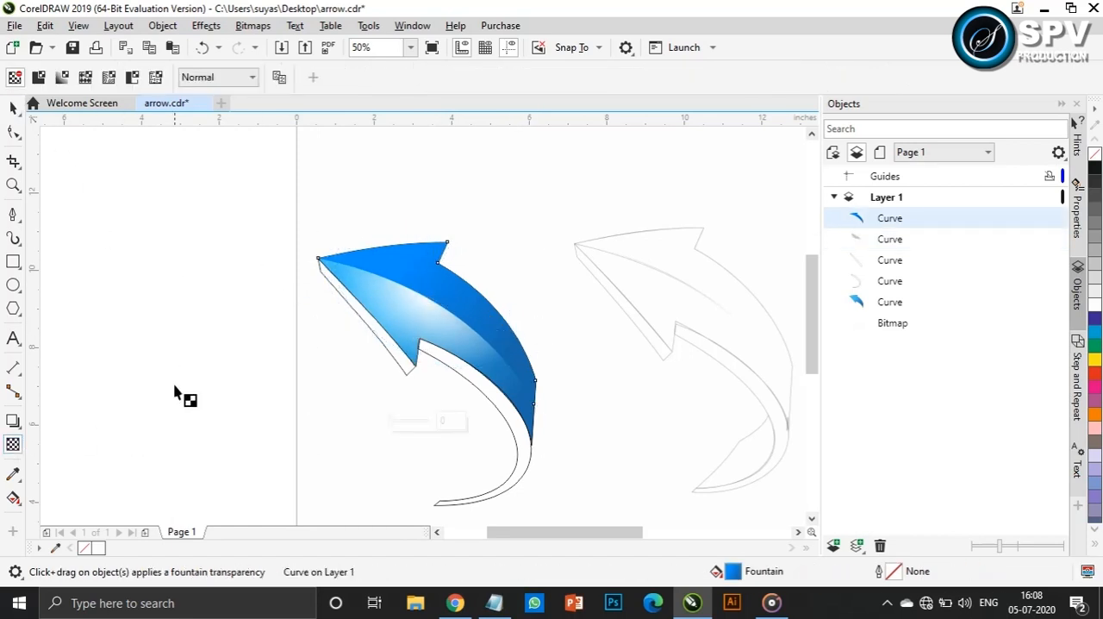
drag(439, 309, 503, 337)
drag(373, 256, 396, 255)
drag(502, 337, 474, 312)
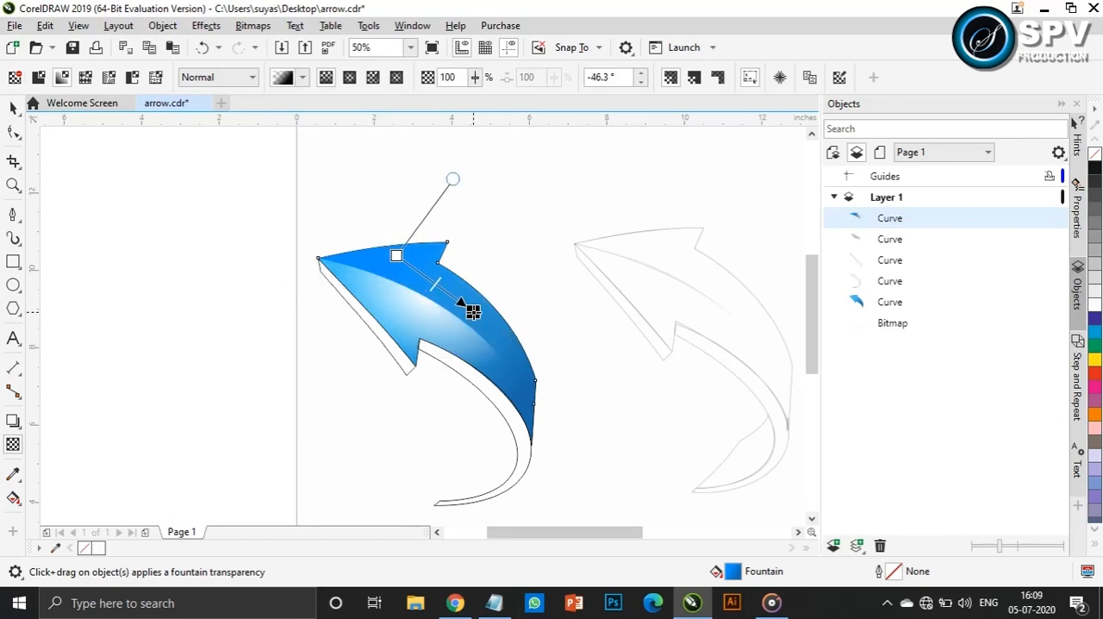
key(space)
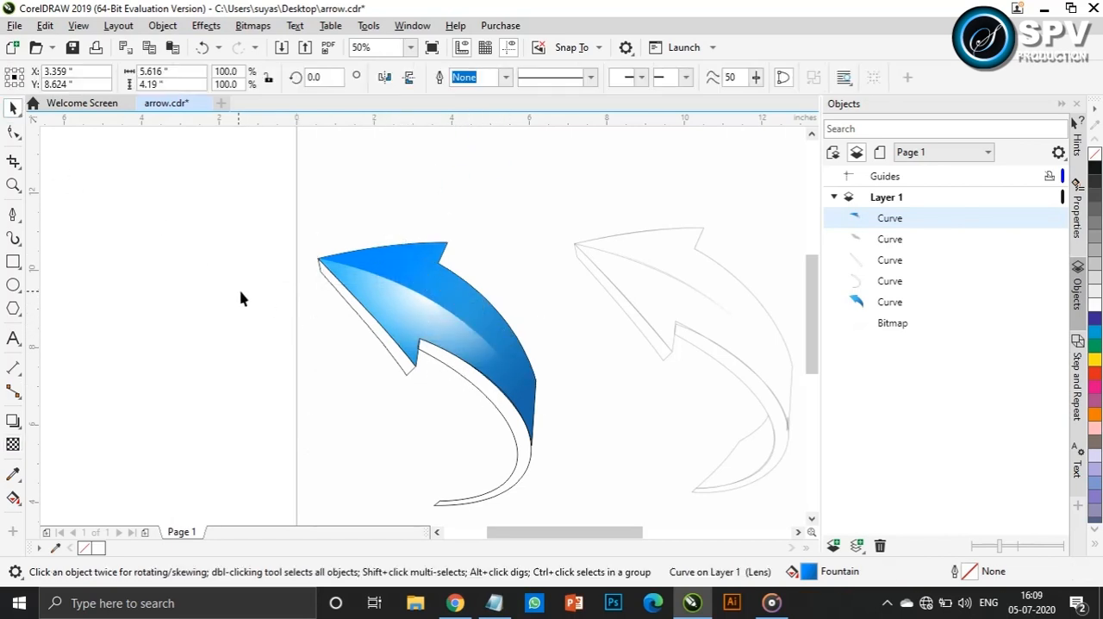
click(241, 298)
Apply a linear fountain fill along the thin side face under the arrowhead and switch its end colour to RGB
click(377, 337)
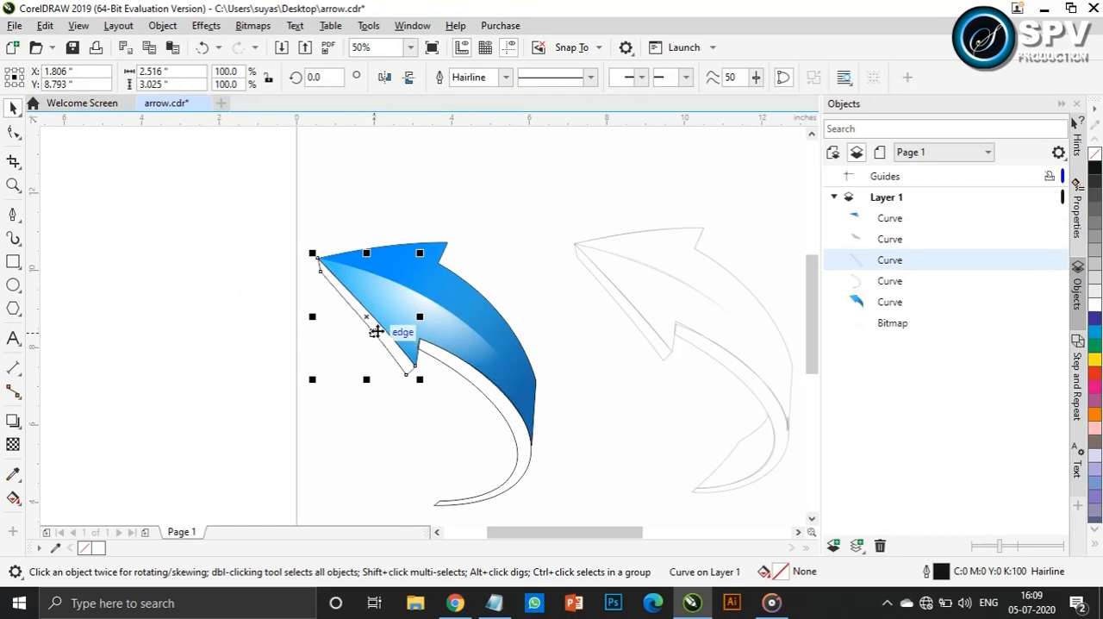
click(13, 499)
drag(386, 343, 402, 349)
click(423, 334)
click(537, 113)
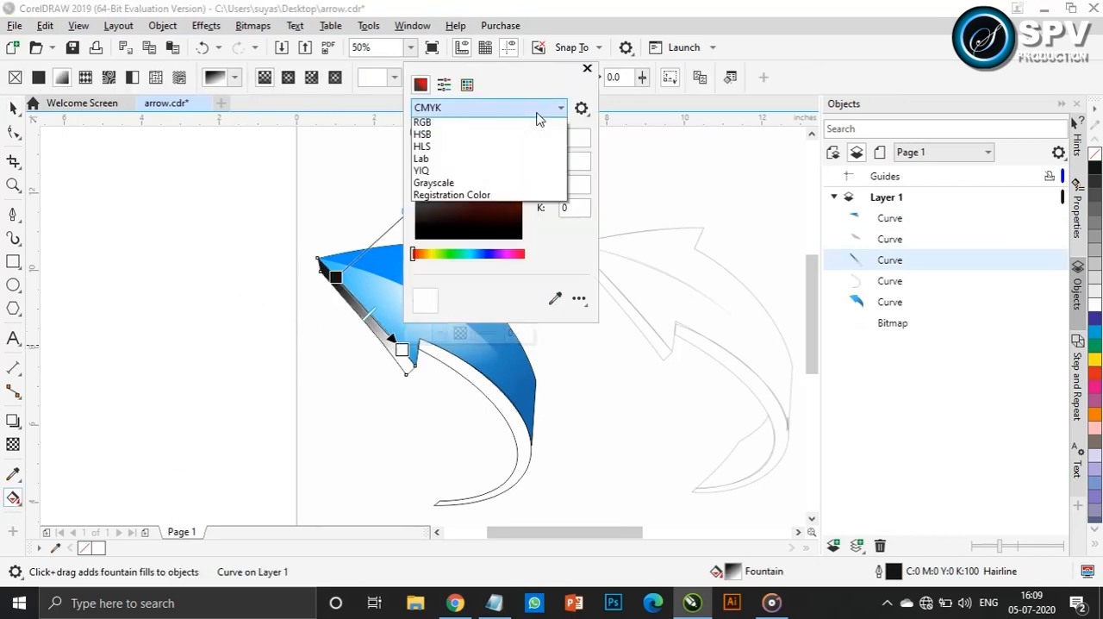
click(426, 142)
Get the code 39bffa from Notepad and set the thin side face gradient's end colour to it
click(494, 603)
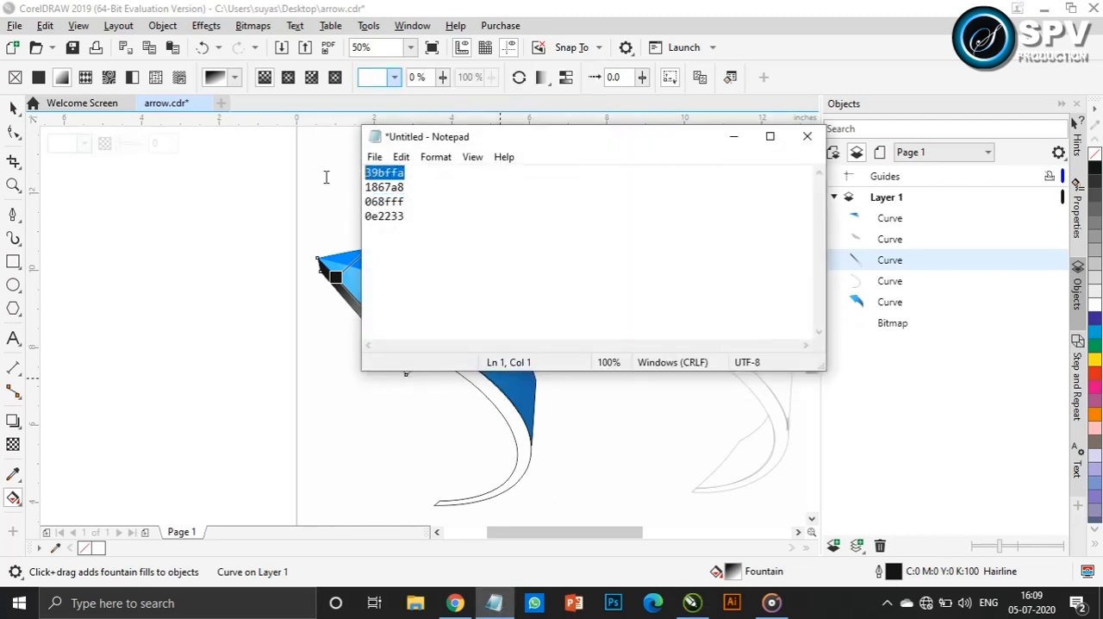
click(337, 274)
click(402, 349)
click(424, 335)
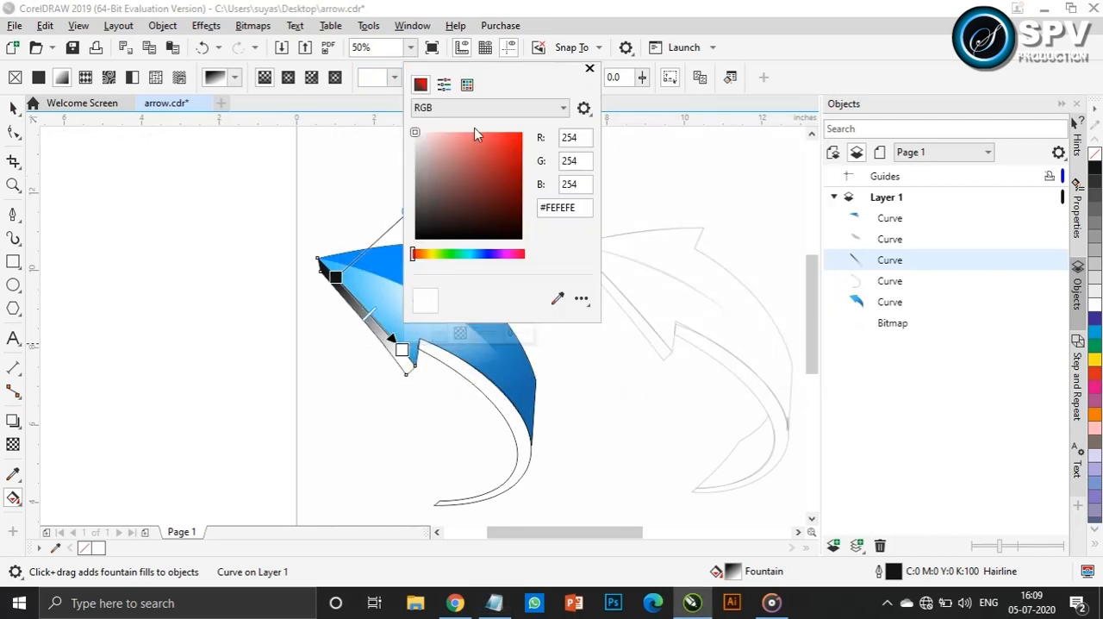
key(Return)
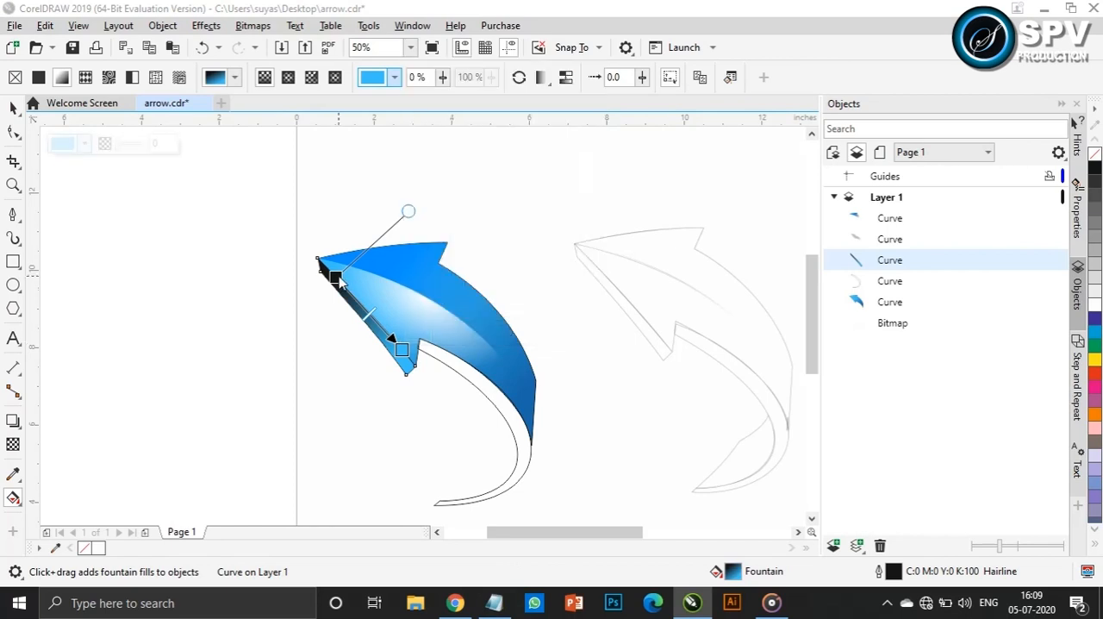
Get the code 0e2233 from Notepad and set the thin side face gradient's start colour to #0E2233 in the RGB model
click(494, 602)
drag(422, 218, 358, 219)
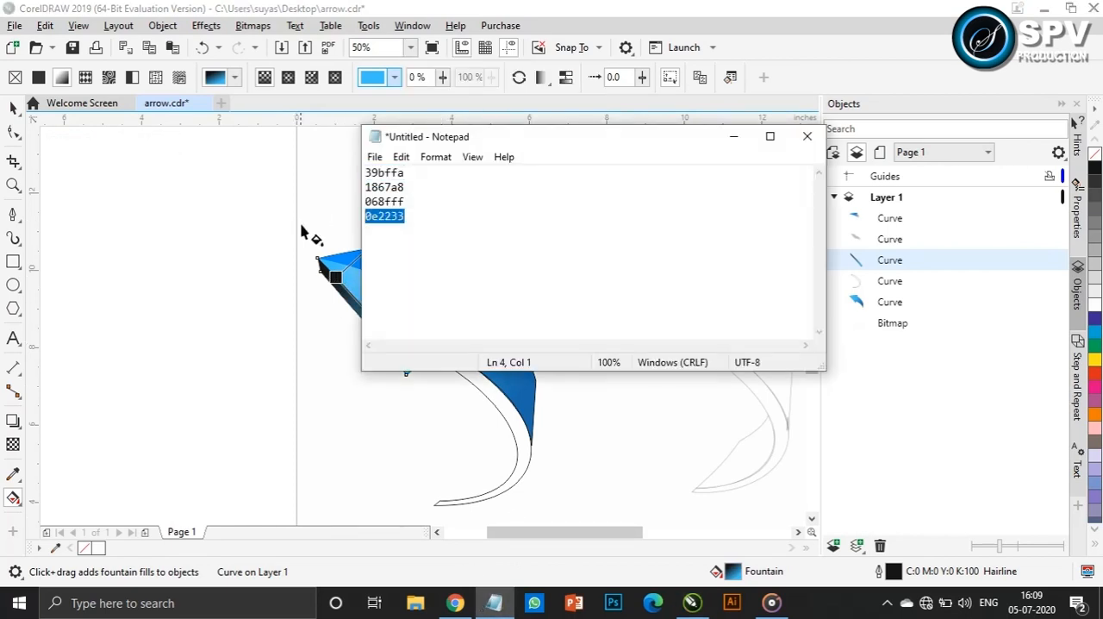
click(335, 277)
click(351, 262)
click(446, 317)
click(413, 363)
click(500, 416)
text(0E2233)
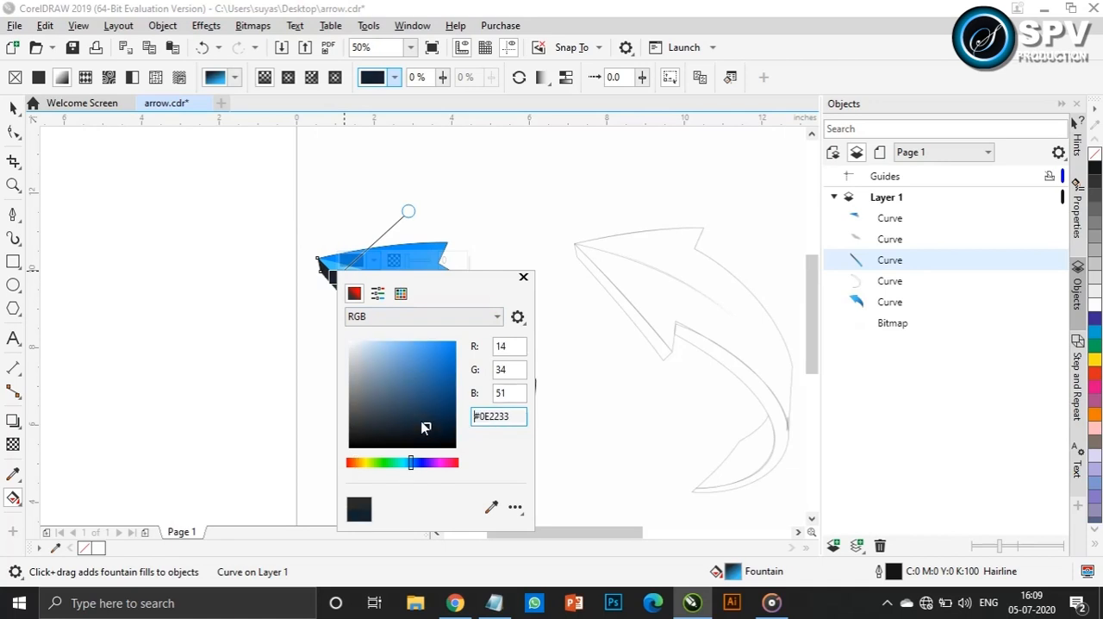
click(524, 277)
Fill the thin curved strip along the arrow's inner edge with the uniform colour 39bffa taken from Notepad
key(space)
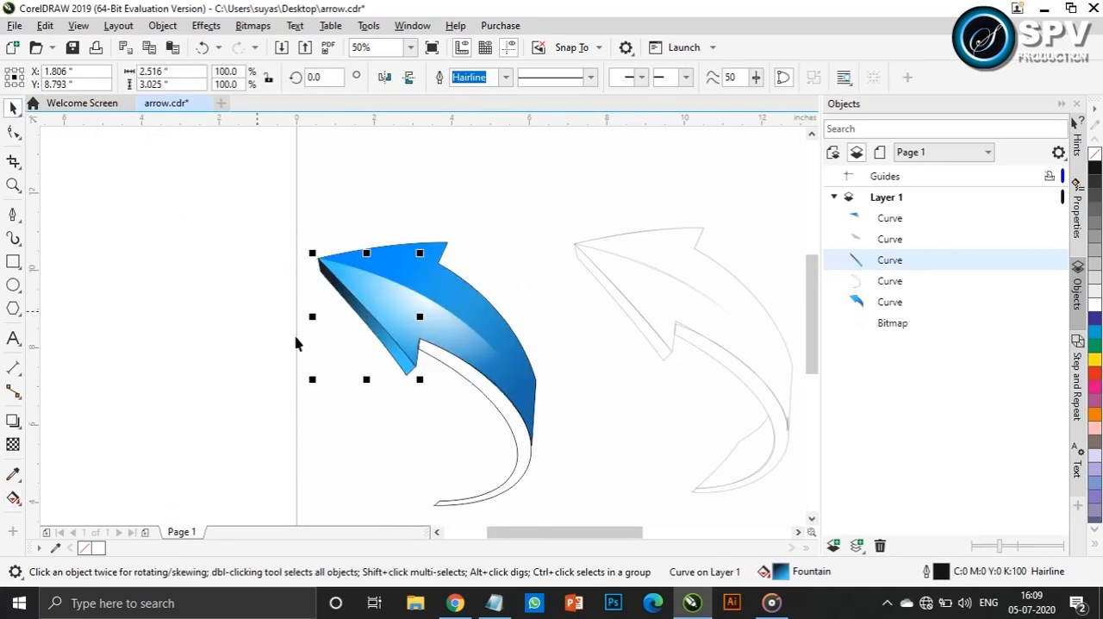
click(512, 423)
scroll(484, 490, up, 1)
scroll(487, 488, down, 1)
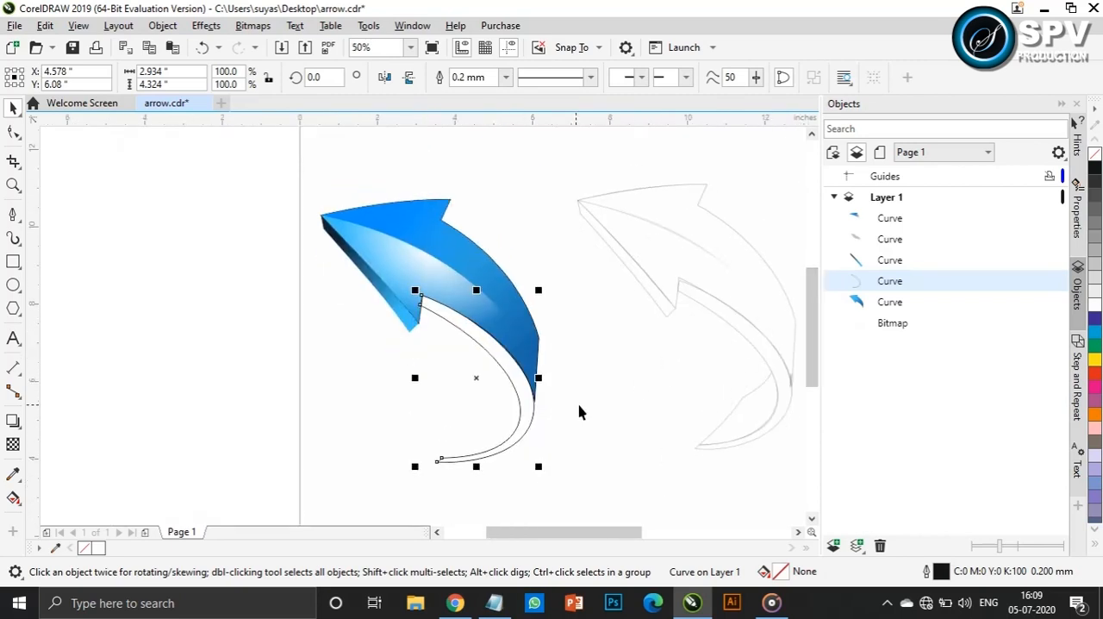
click(1096, 338)
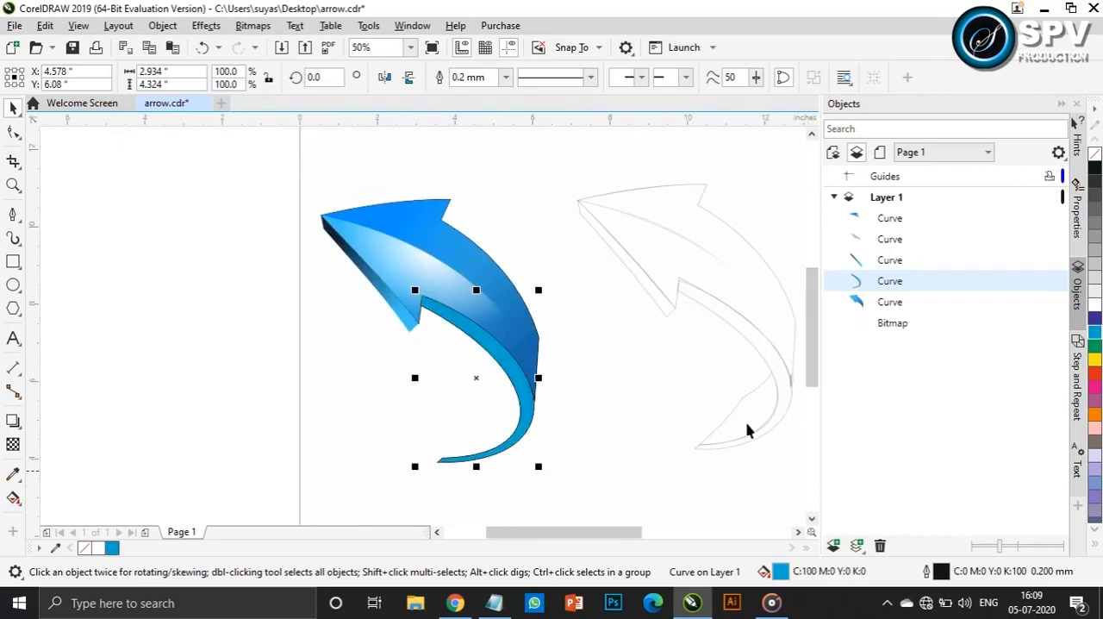
key(alt+Tab)
drag(453, 172, 305, 175)
click(784, 514)
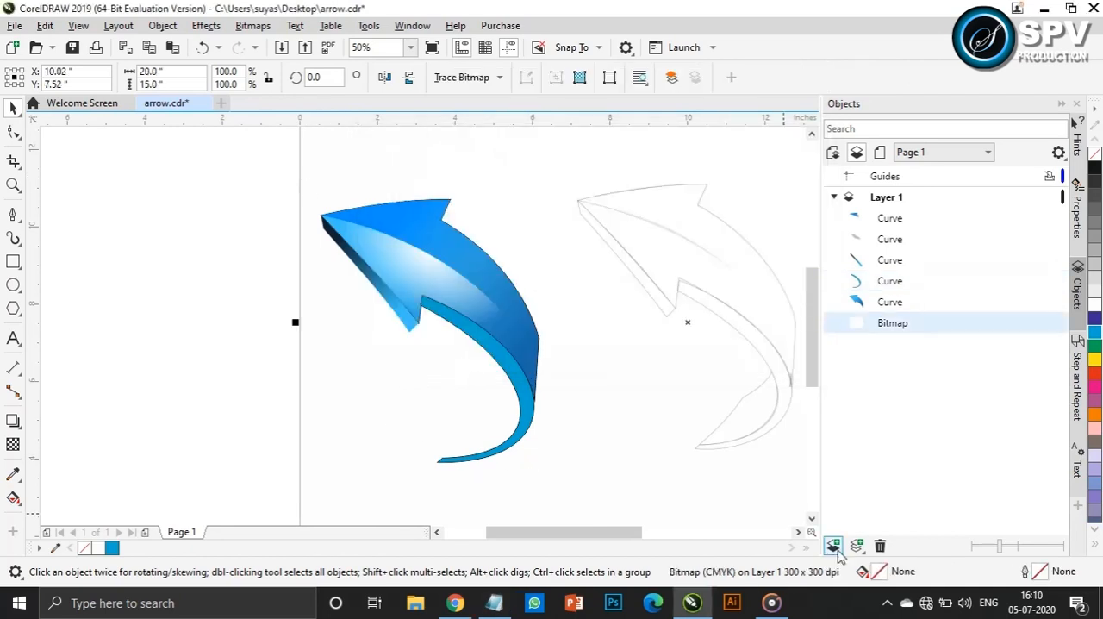
click(529, 418)
key(shift+F11)
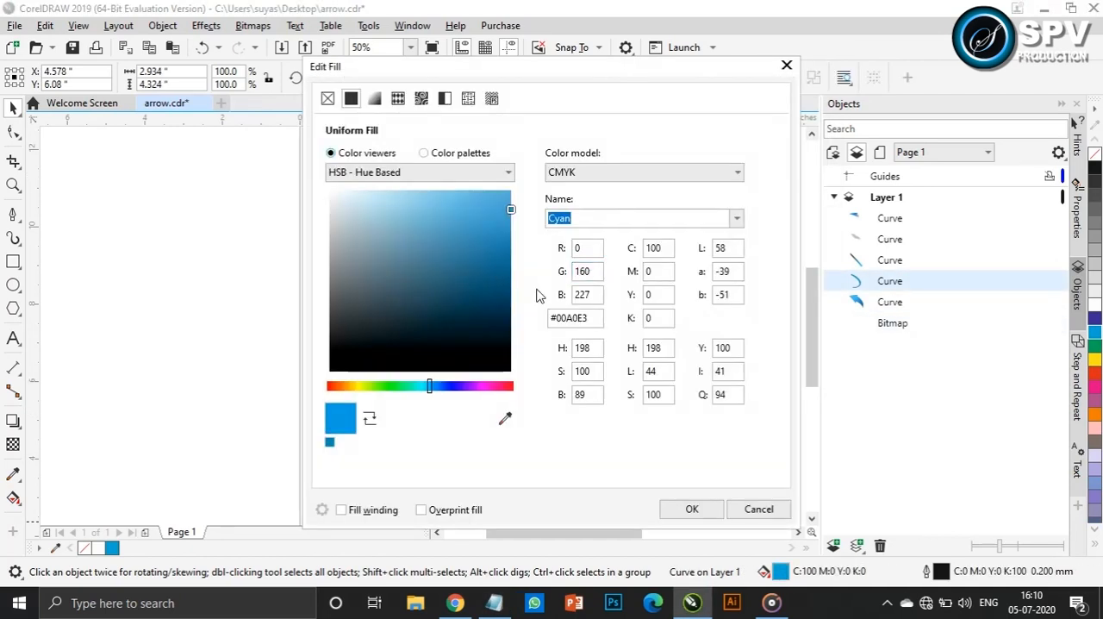
text(39bffa)
key(Return)
click(692, 508)
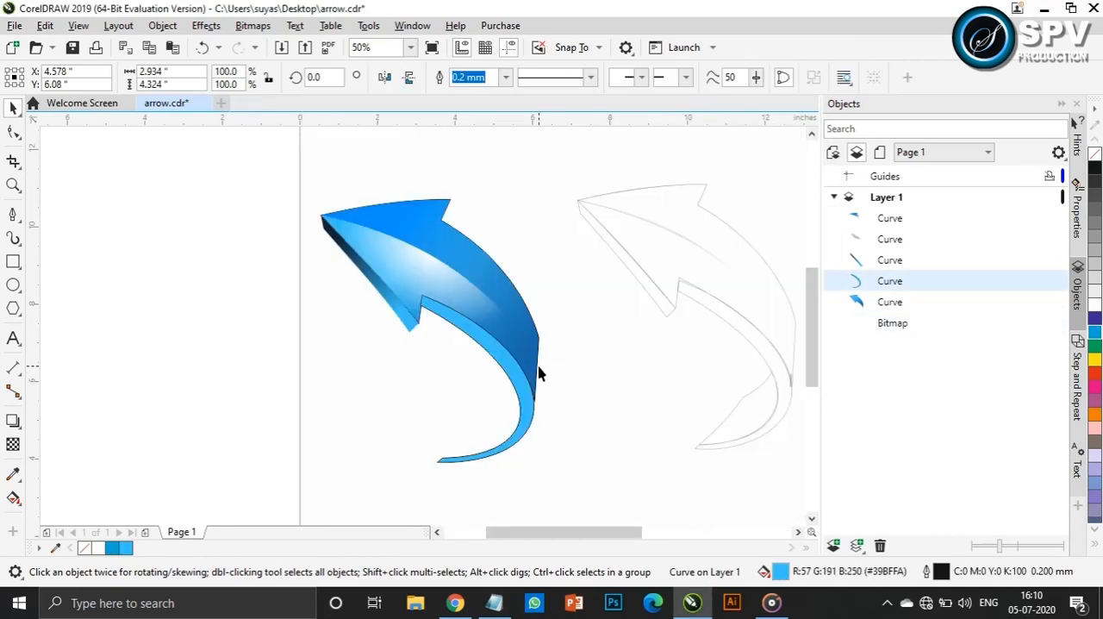
Duplicate the light blue curved strip in place and fill the copy with the code 0e2233 taken from Notepad
click(521, 372)
click(533, 387)
key(ctrl+c)
key(ctrl+v)
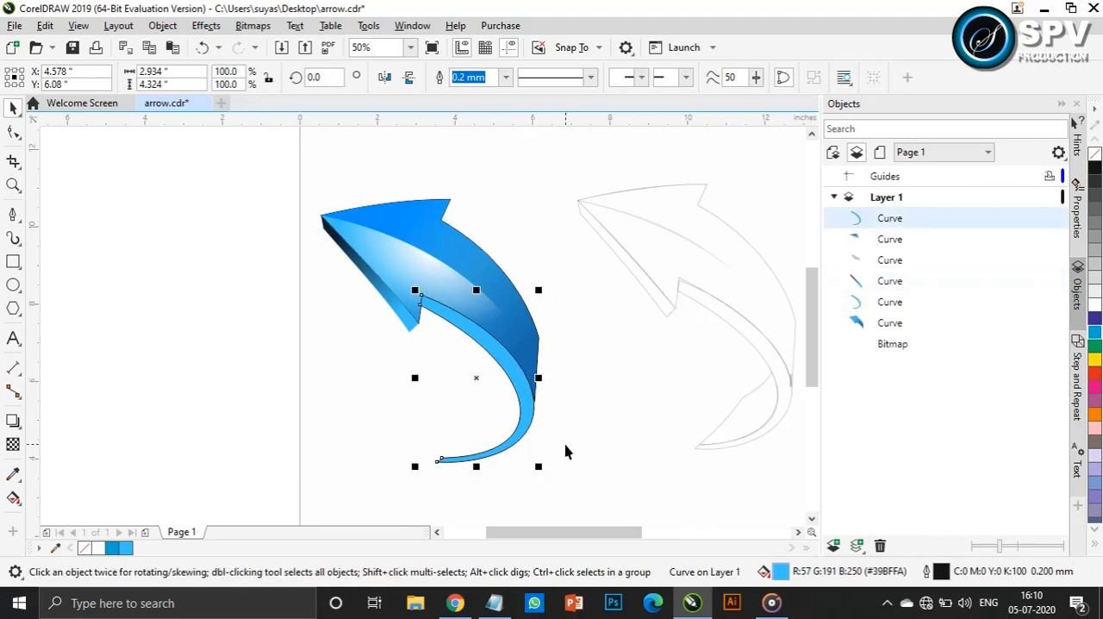
click(491, 605)
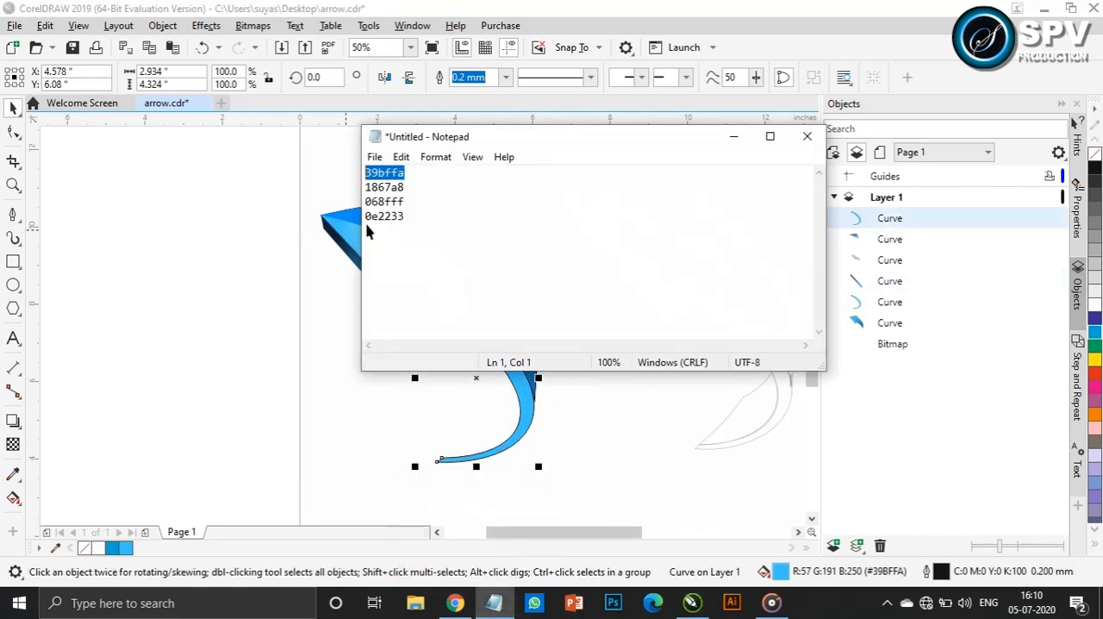
click(524, 415)
double_click(780, 573)
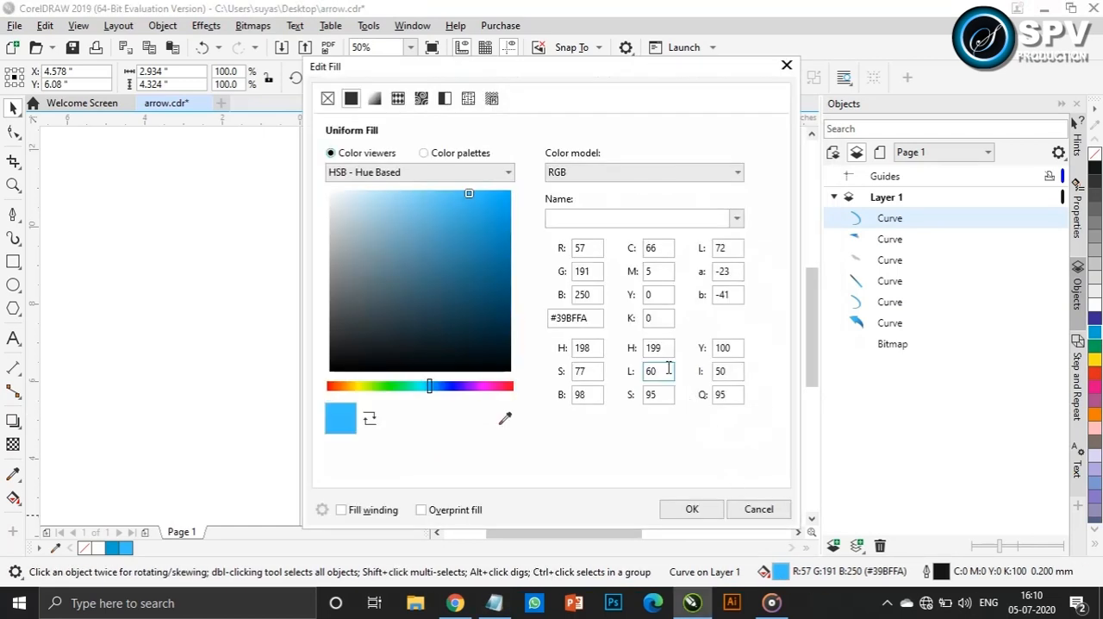
click(692, 509)
Fade the dark strip copy with a linear fountain transparency running from the arrowhead end, and paste another strip copy
click(539, 421)
click(13, 445)
drag(433, 300, 485, 331)
click(13, 108)
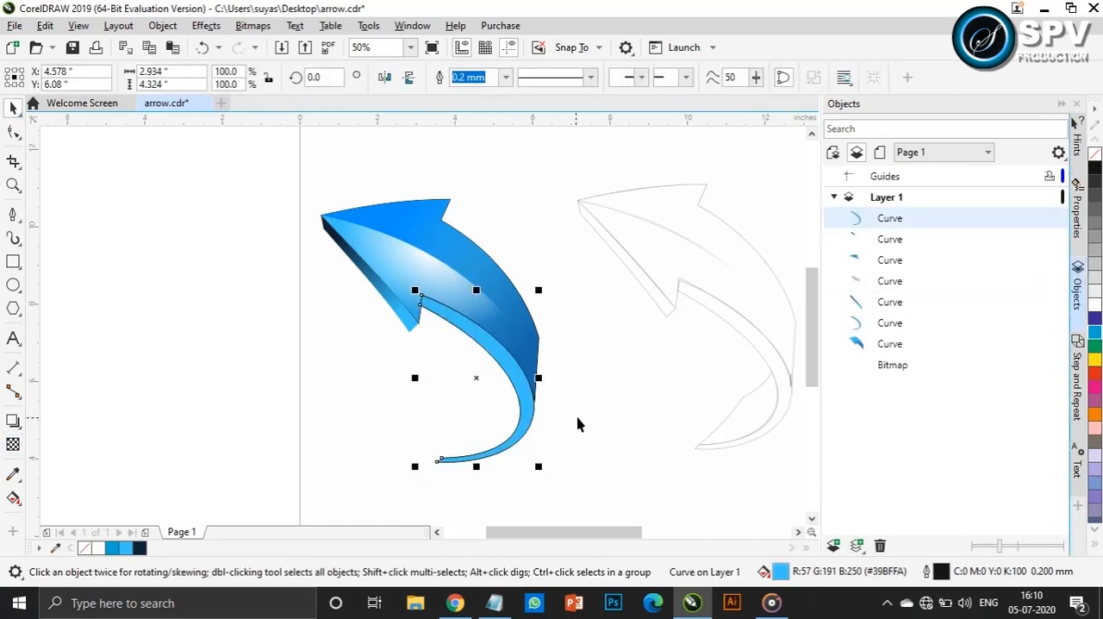
Fill the newly pasted strip copy with #0E2233 and fade it from the tail tip with a linear fountain transparency
click(138, 548)
click(13, 444)
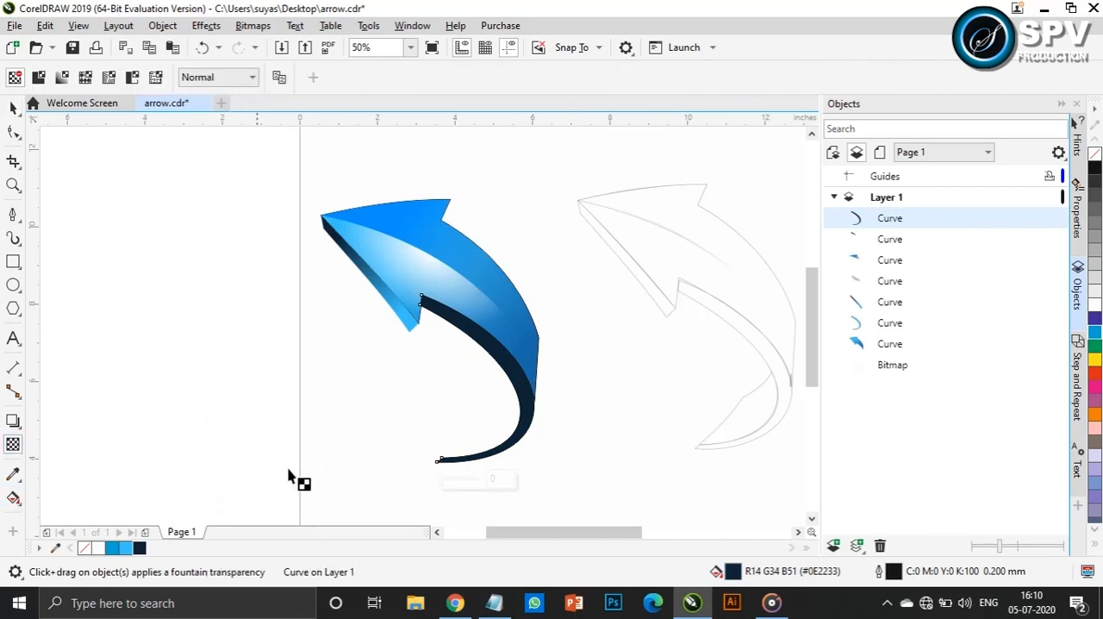
drag(446, 460, 510, 447)
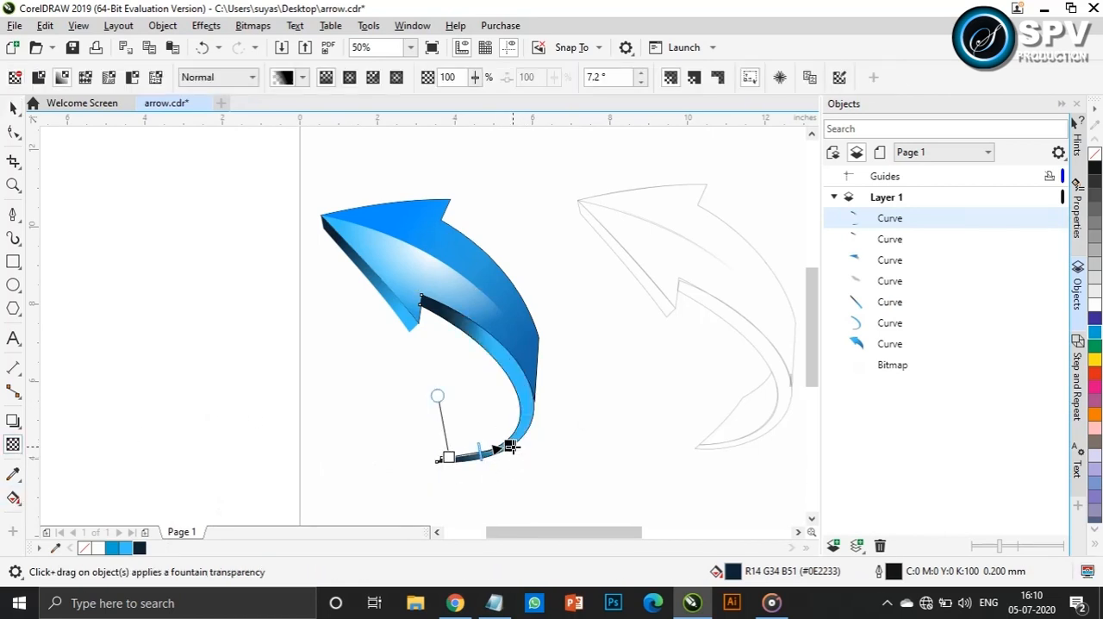
click(13, 108)
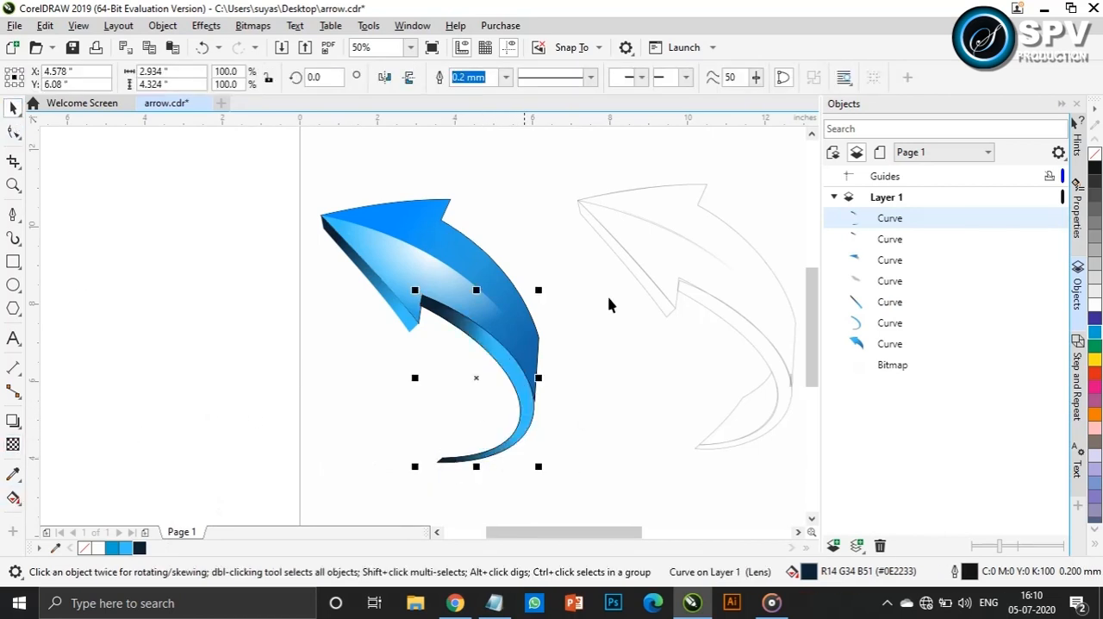
Paste another copy of the curved strip, fill it with white and remove its outline
click(900, 328)
key(ctrl+v)
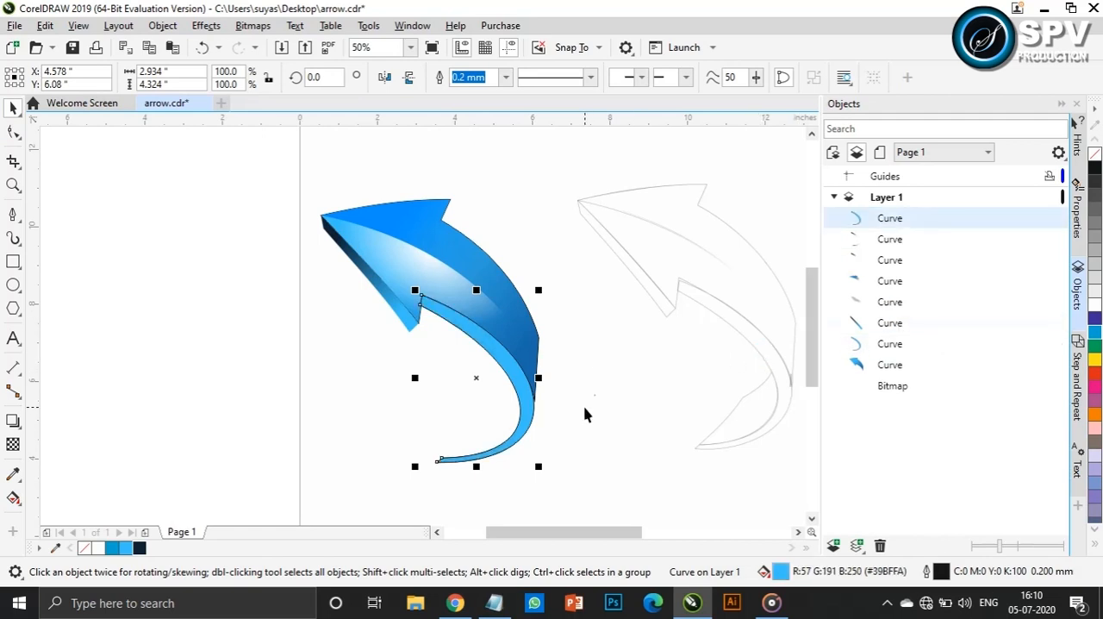
click(1094, 312)
right_click(1094, 153)
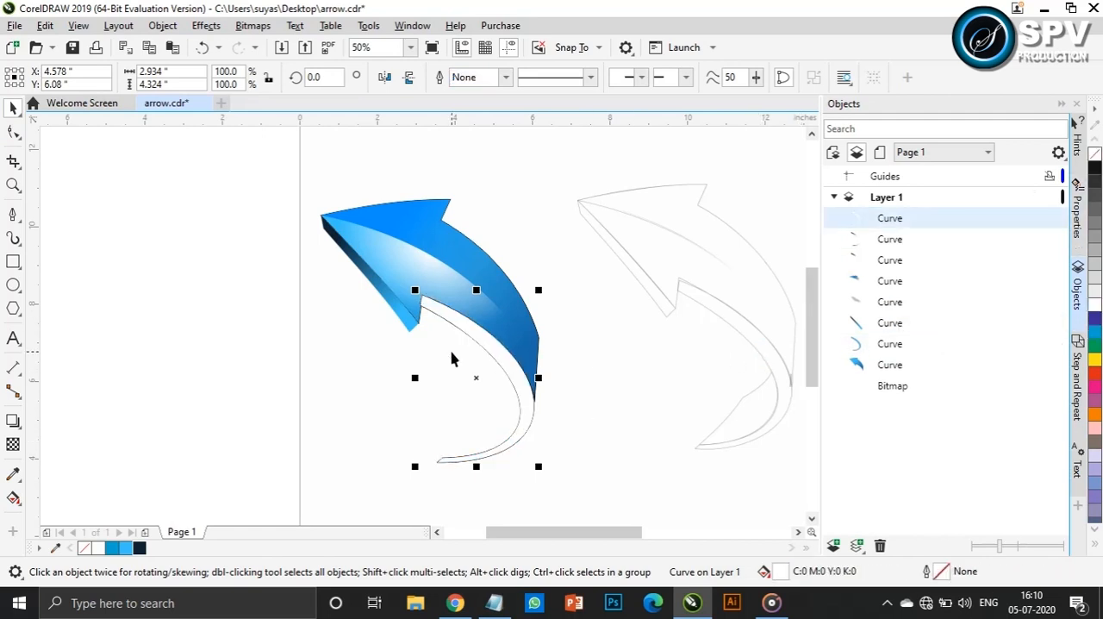
Apply a linear fountain transparency to the white strip and adjust its nodes to leave a soft highlight only at the bend
click(13, 444)
drag(522, 371, 496, 459)
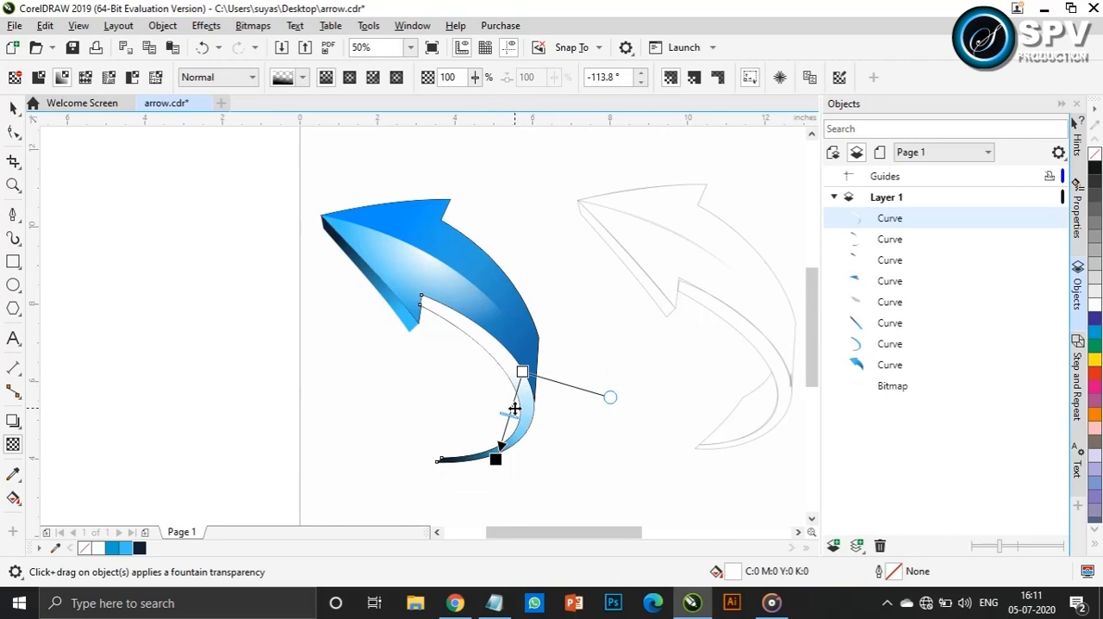
click(514, 411)
click(511, 402)
click(528, 412)
click(515, 393)
drag(551, 405, 531, 410)
click(522, 372)
drag(557, 362, 530, 358)
click(510, 469)
click(7, 105)
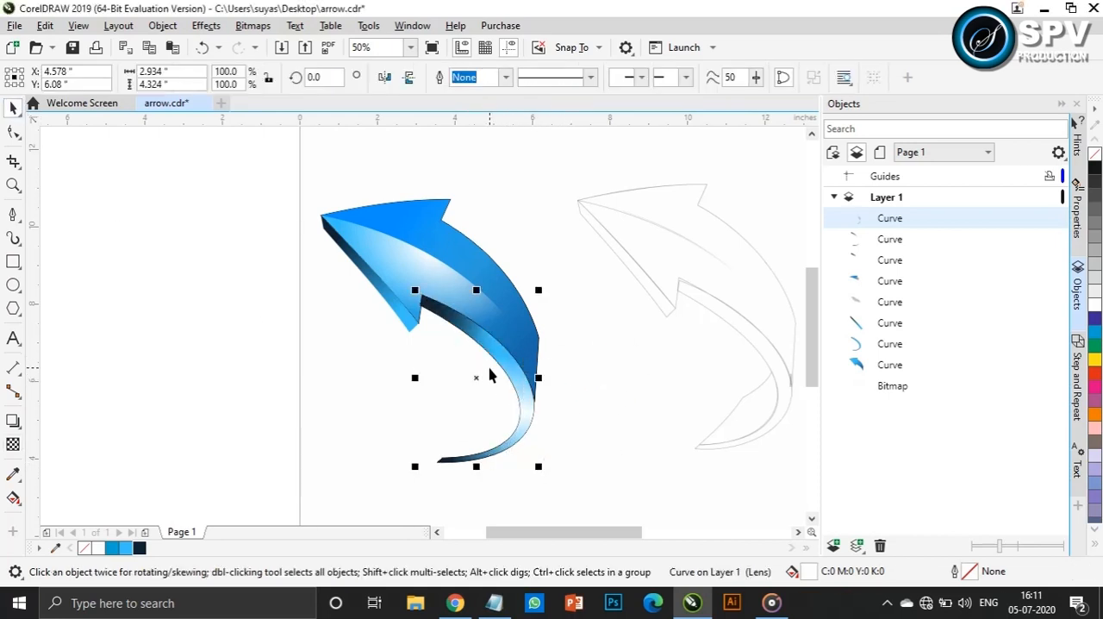
Outline the sketch's inner tail face as a closed three-node shape with the Pen tool
click(13, 214)
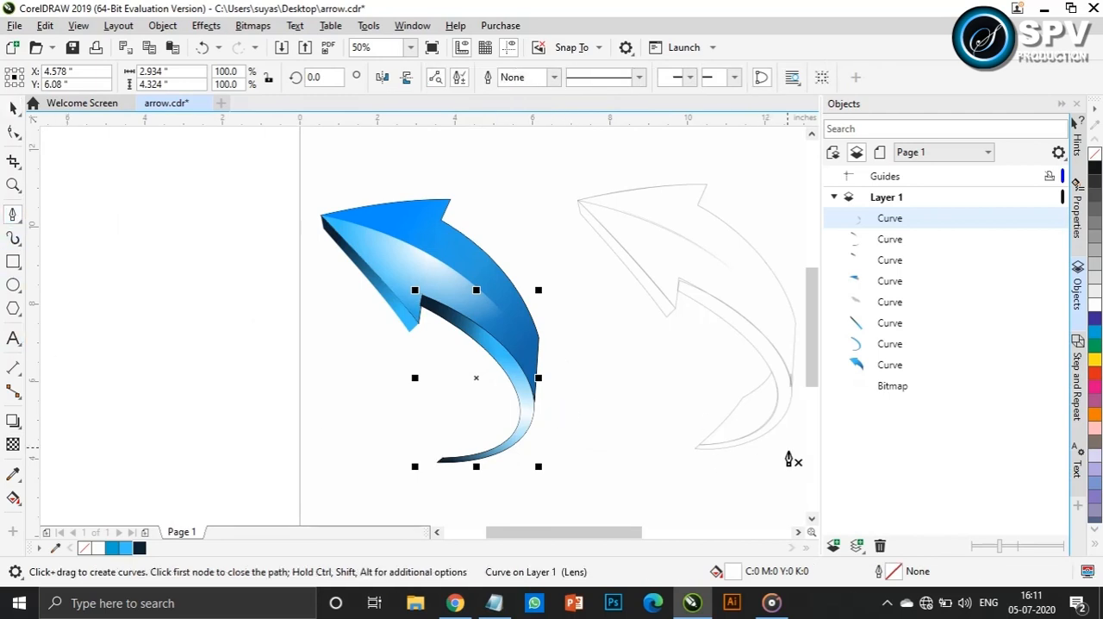
scroll(771, 461, up, 4)
click(737, 191)
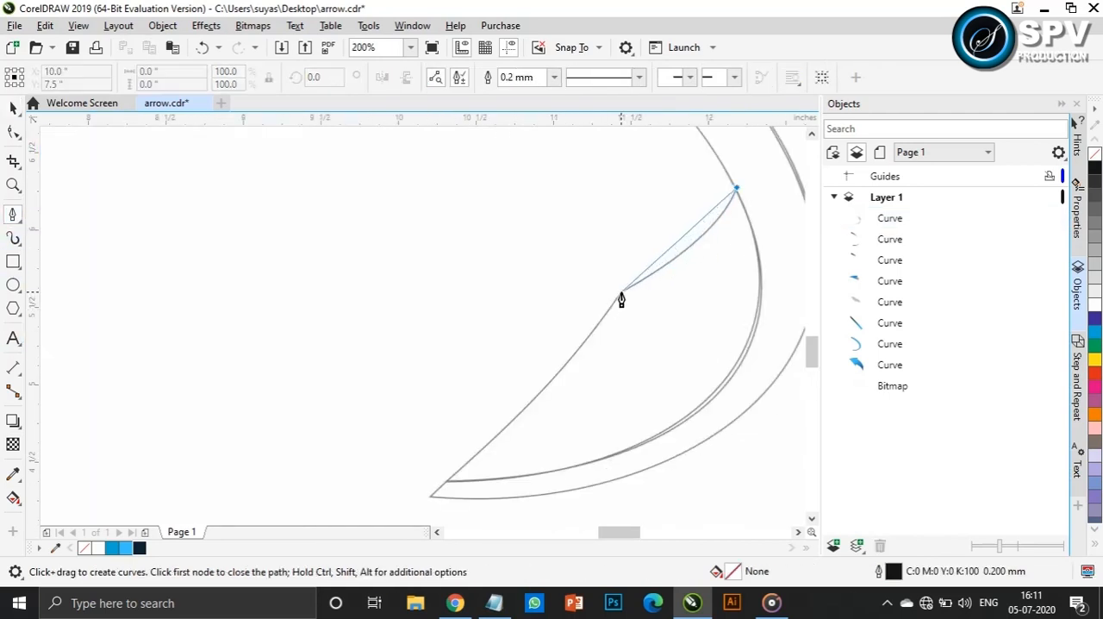
click(620, 294)
click(446, 481)
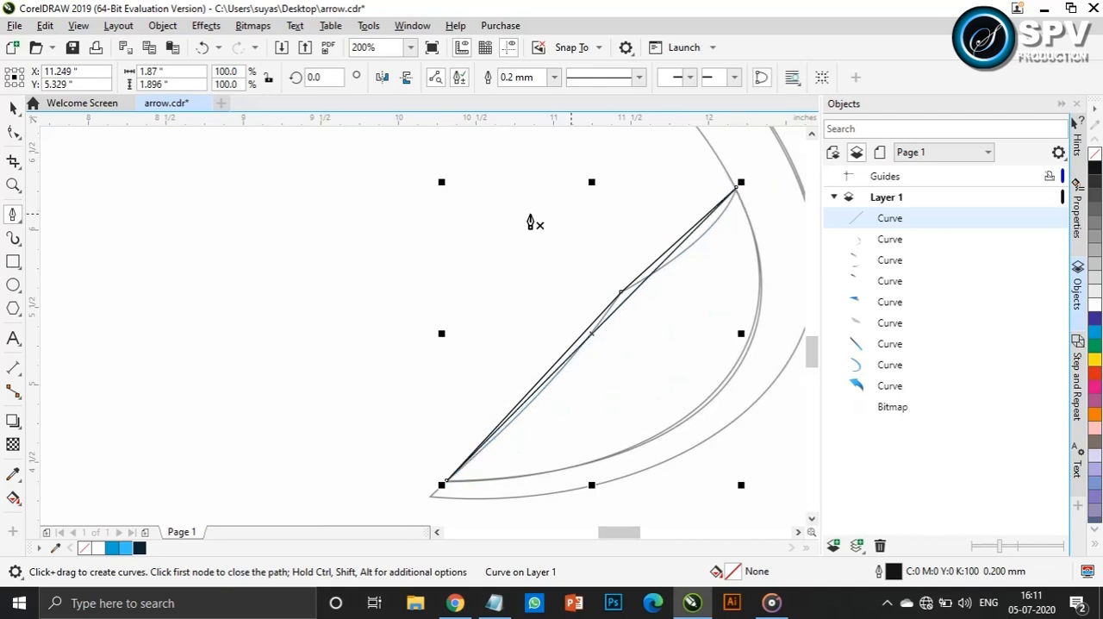
Convert the traced tail shape's lines to curves and bend its edges to follow the sketch
click(13, 133)
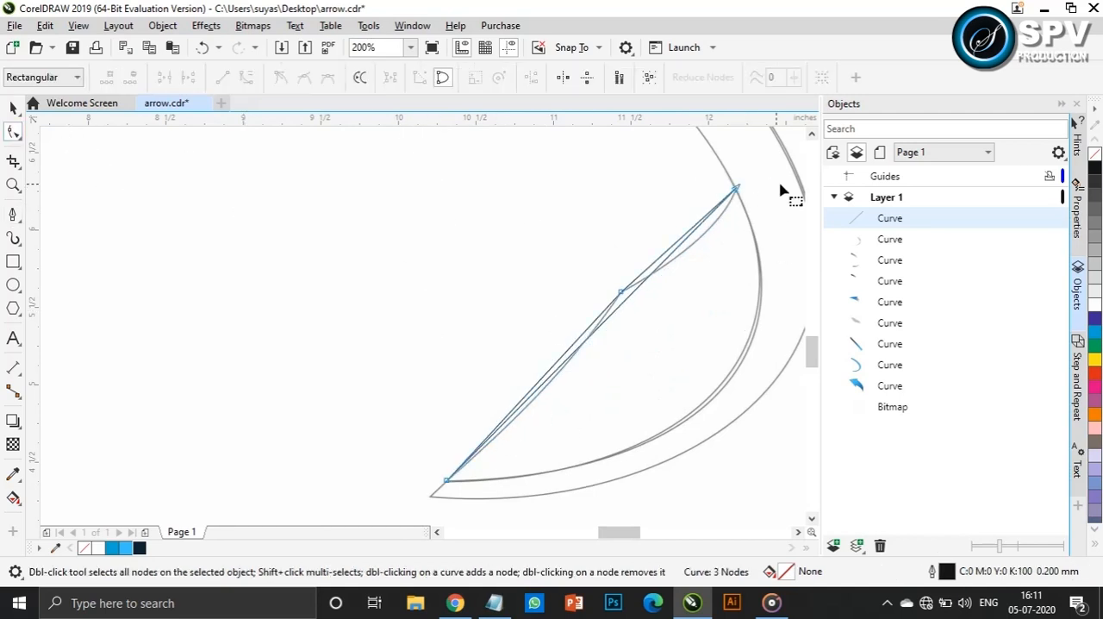
click(736, 190)
click(246, 78)
drag(635, 287, 523, 486)
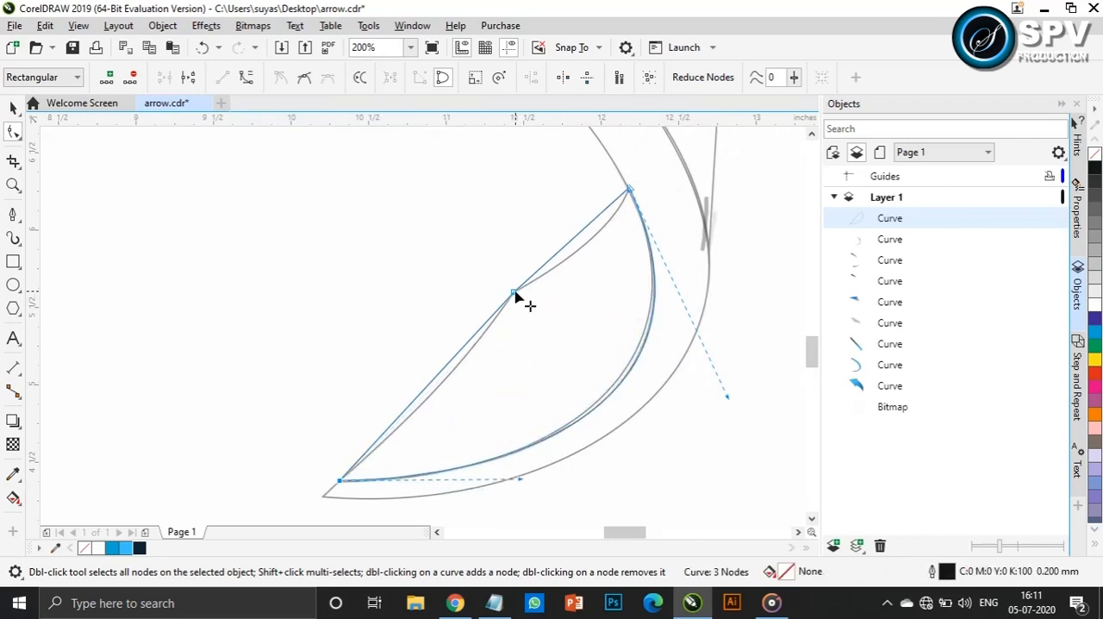
mouse_move(551, 261)
mouse_down()
mouse_move(564, 264)
mouse_move(584, 230)
mouse_move(602, 234)
mouse_move(562, 280)
mouse_up()
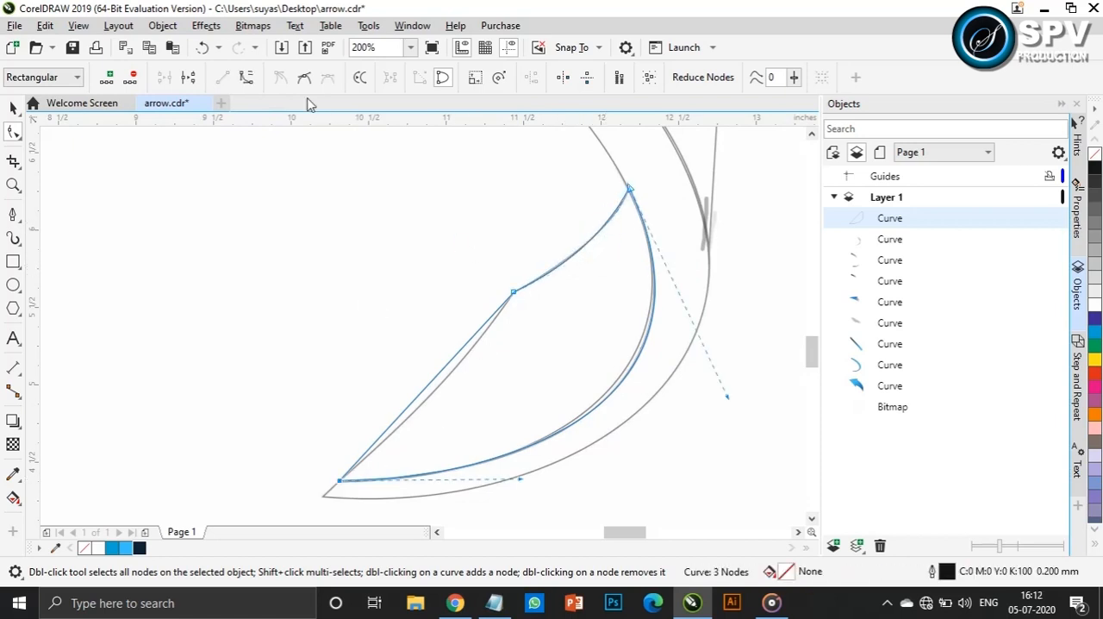
drag(457, 360, 463, 371)
drag(398, 421, 394, 436)
Move the traced tail shape from the sketch into the inner curve of the blue arrow's tail
scroll(476, 403, down, 2)
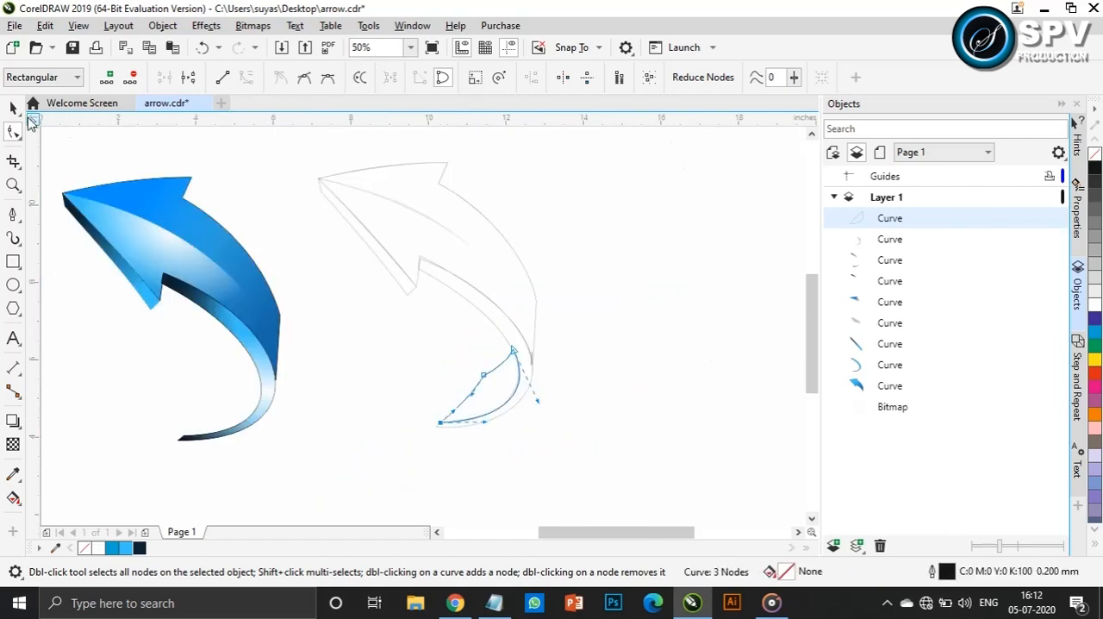
click(13, 107)
drag(480, 394, 374, 421)
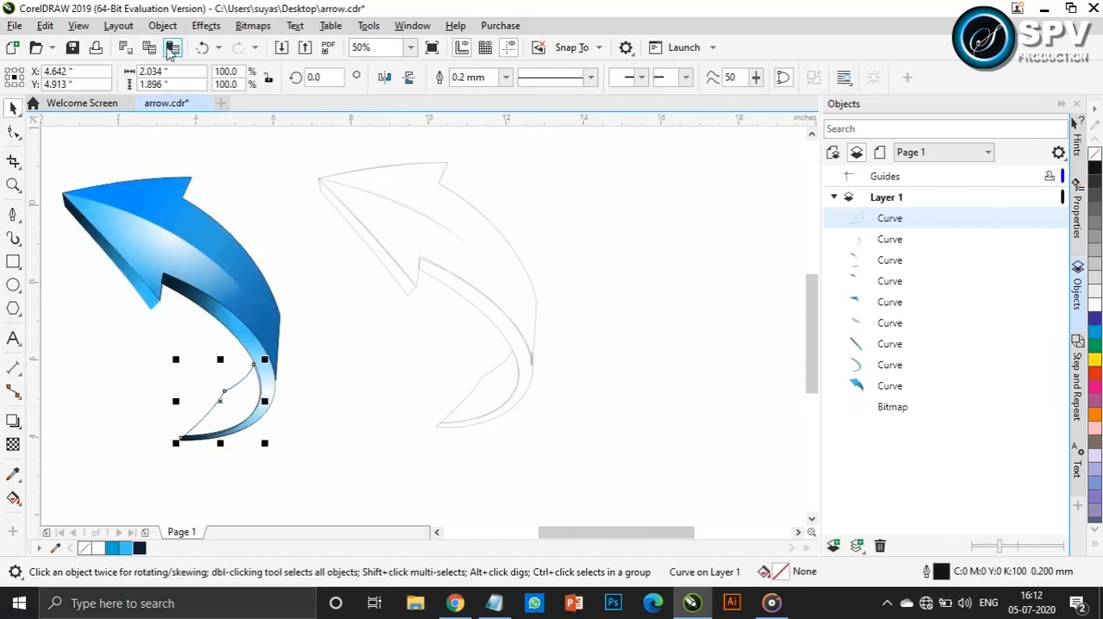
click(163, 26)
click(140, 248)
scroll(247, 426, up, 4)
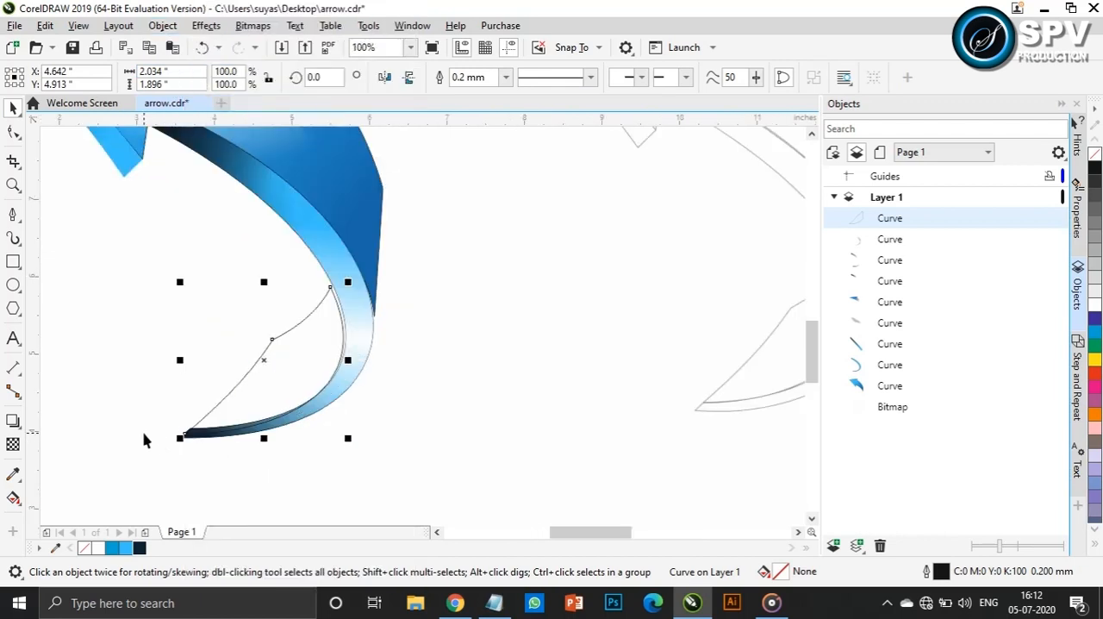
mouse_move(392, 279)
mouse_down()
mouse_move(382, 288)
mouse_move(373, 278)
mouse_up()
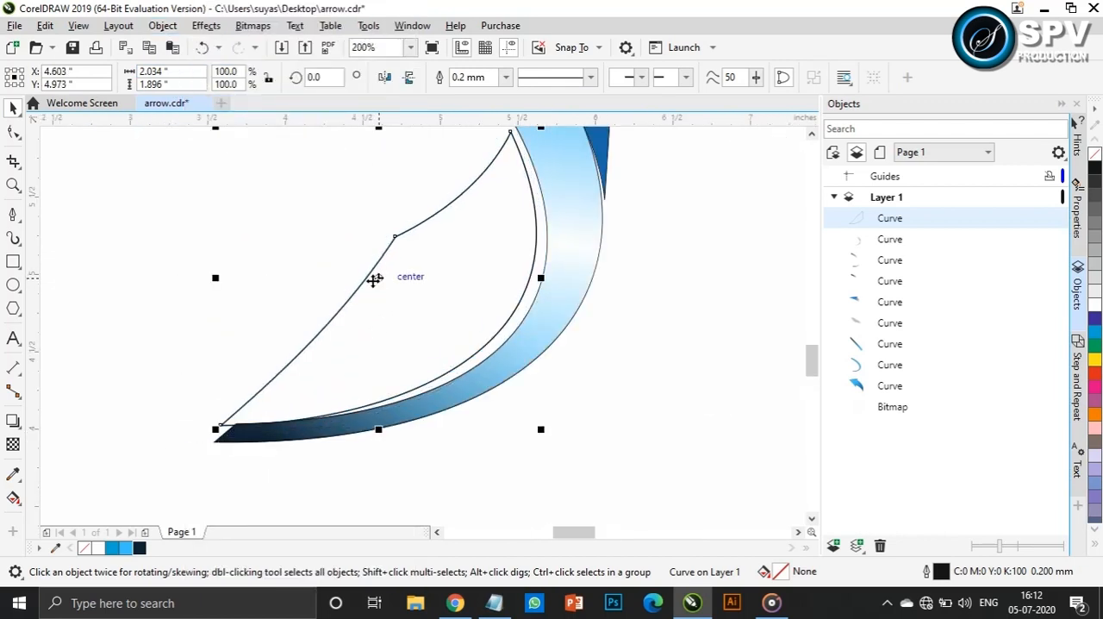
Nudge the tail shape until it lines up with the inner edge of the blue strip
key(Right)
key(Right)
key(Right)
key(Right)
key(Up)
key(Up)
key(Up)
key(Right)
key(Right)
key(Right)
key(Right)
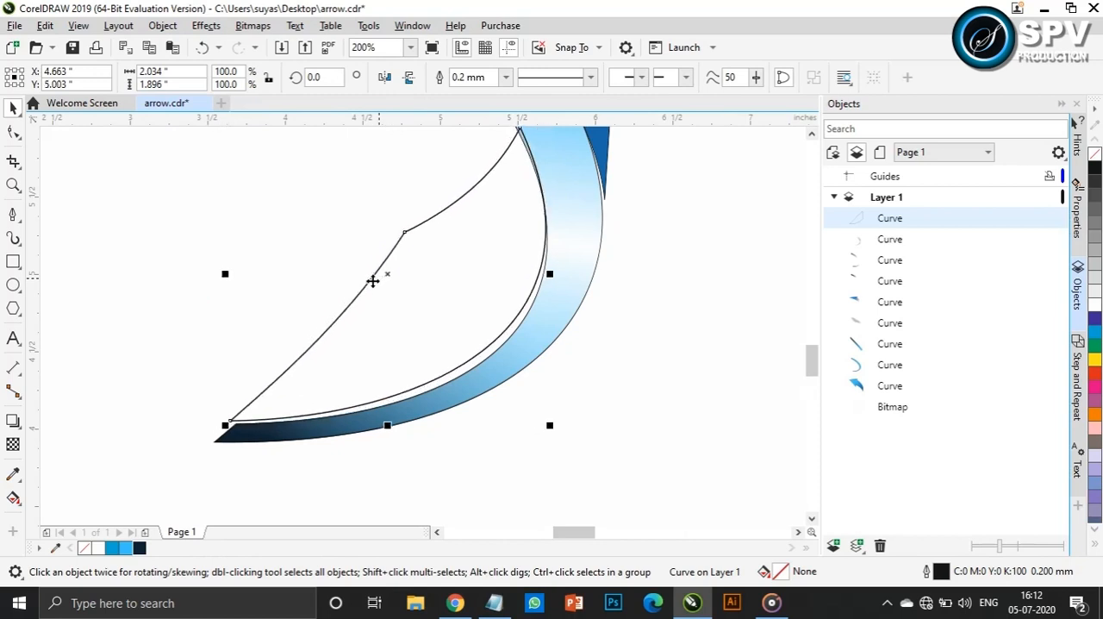
key(Right)
key(Down)
key(Down)
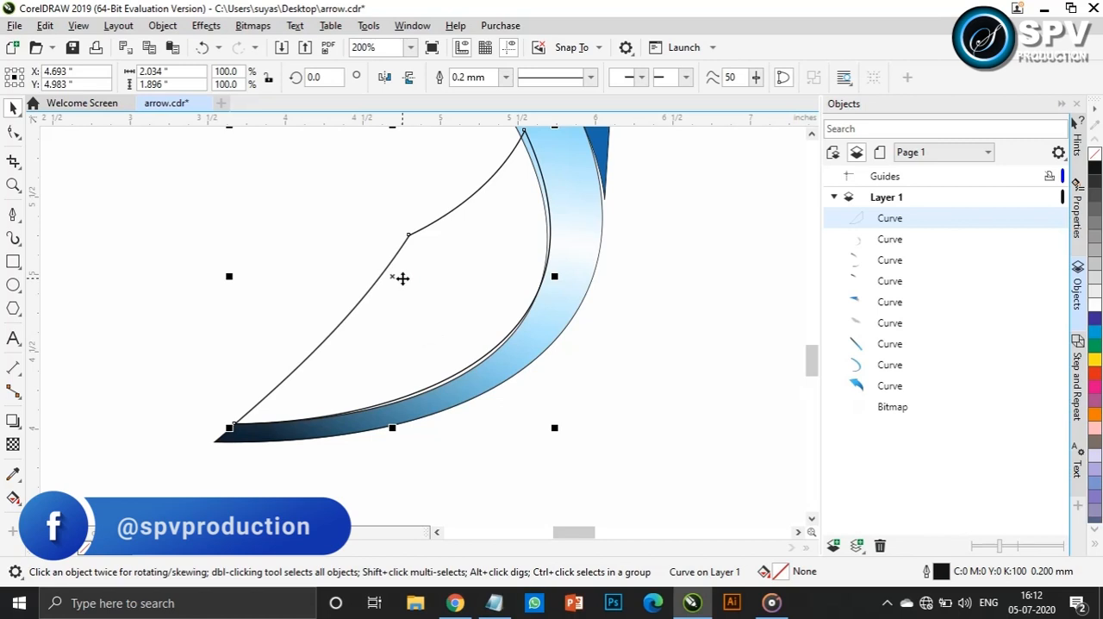
Place the tail shape behind the other arrow curves and give it a diagonal linear fountain fill starting in dark grey
drag(916, 220, 915, 401)
click(13, 498)
drag(364, 356, 515, 226)
click(364, 355)
click(376, 373)
drag(352, 222, 357, 233)
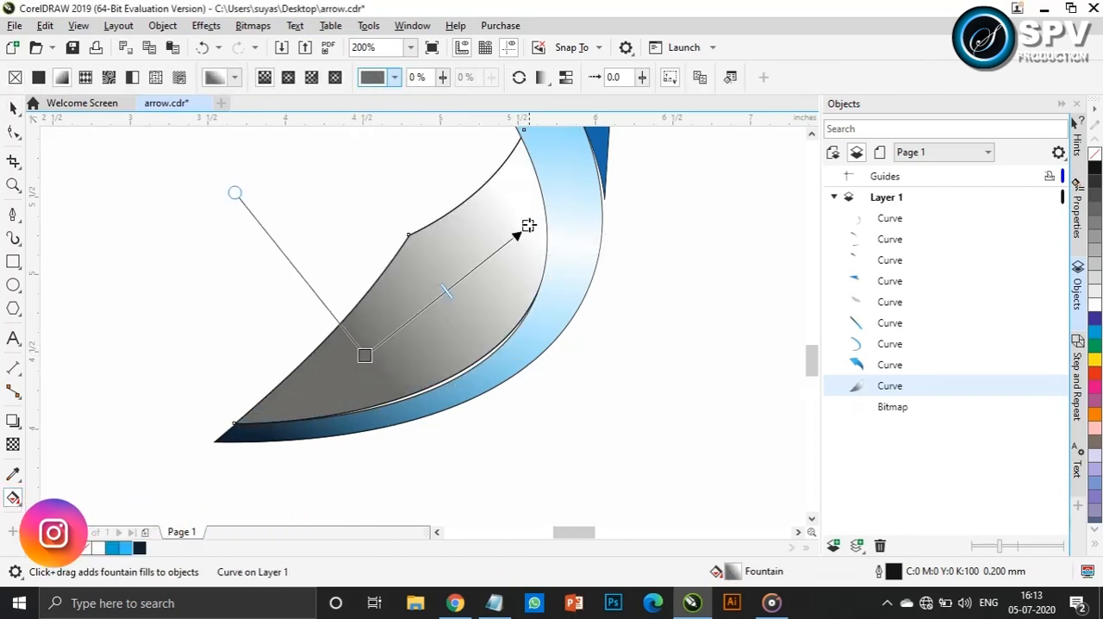
Set the tail face gradient's end colour to light grey, C18 M13 Y13 K1
click(527, 227)
click(528, 243)
drag(516, 340, 514, 341)
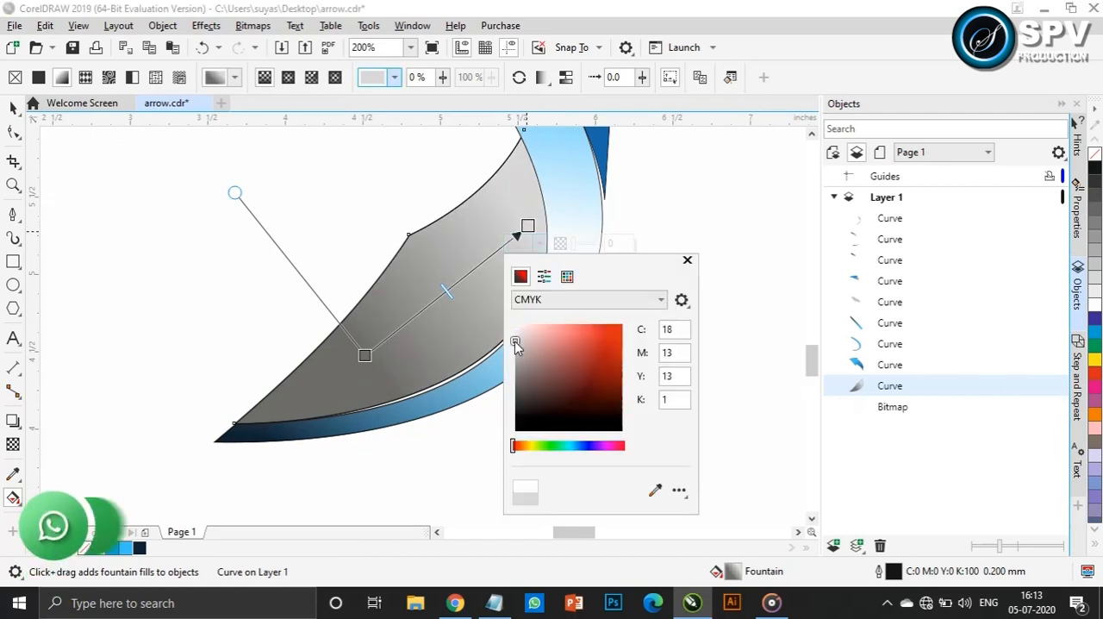
scroll(374, 247, down, 2)
key(space)
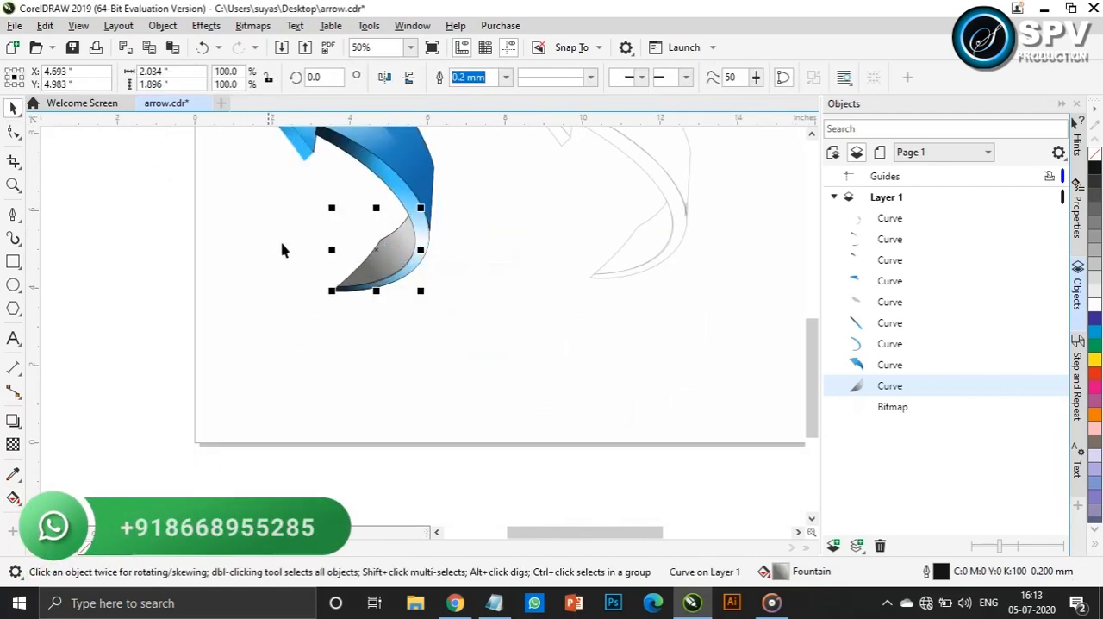
Reshape the grey tail face's curve with the Shape tool so its edge tucks under the blue strip
click(13, 131)
scroll(406, 307, up, 2)
click(178, 278)
drag(357, 276, 345, 280)
scroll(401, 181, down, 1)
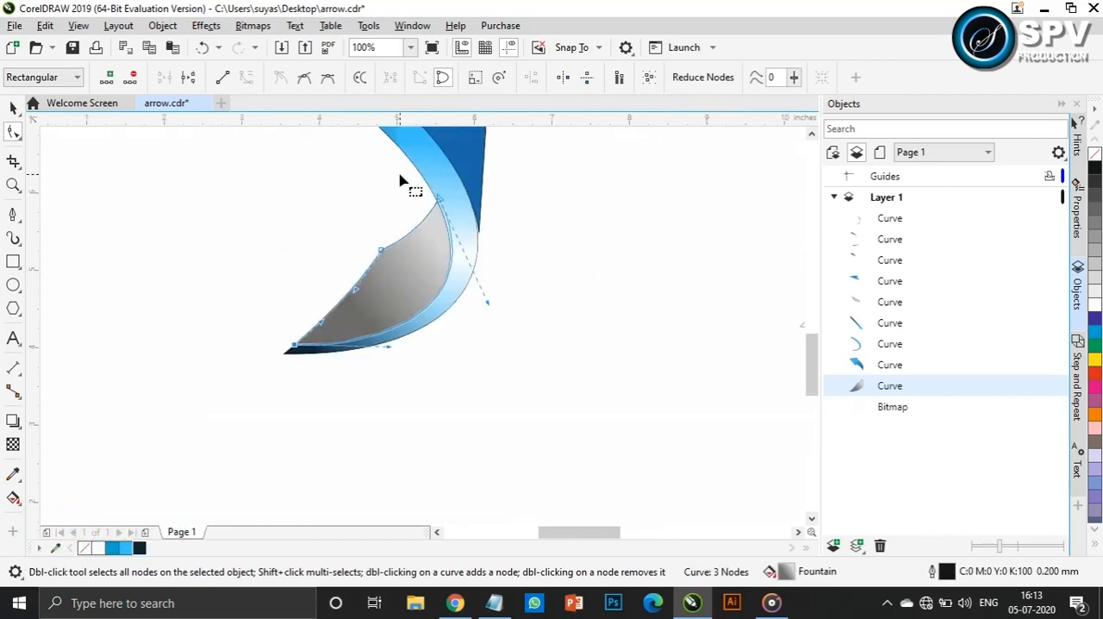
Select all curves of the coloured arrow, remove their outlines and clear the selection
click(13, 110)
scroll(523, 235, down, 1)
drag(811, 372, 817, 328)
drag(237, 148, 485, 431)
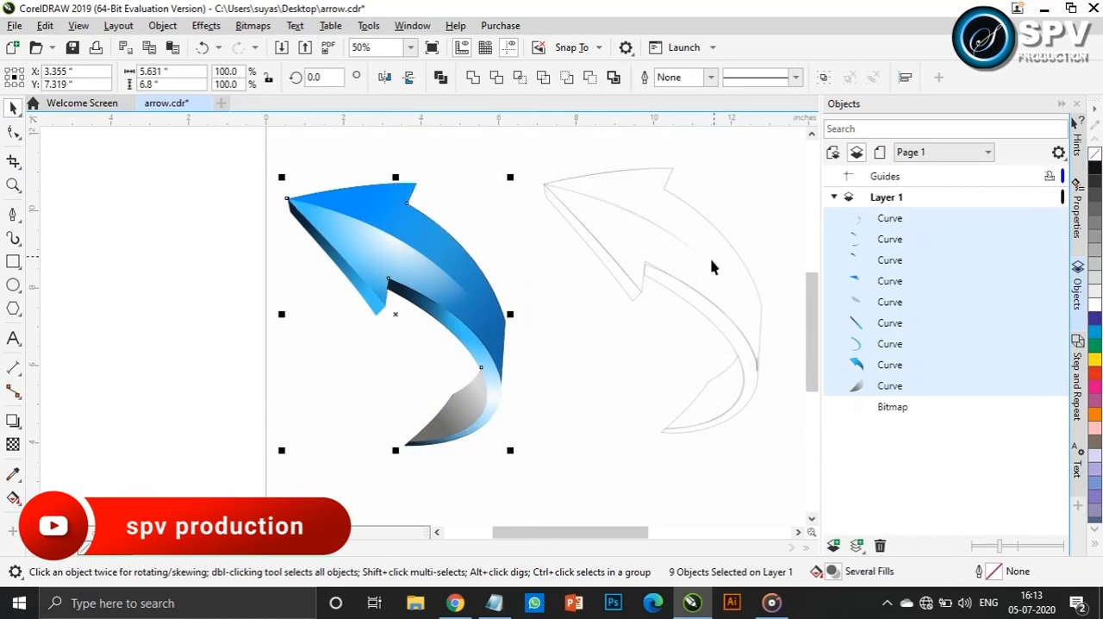
click(216, 280)
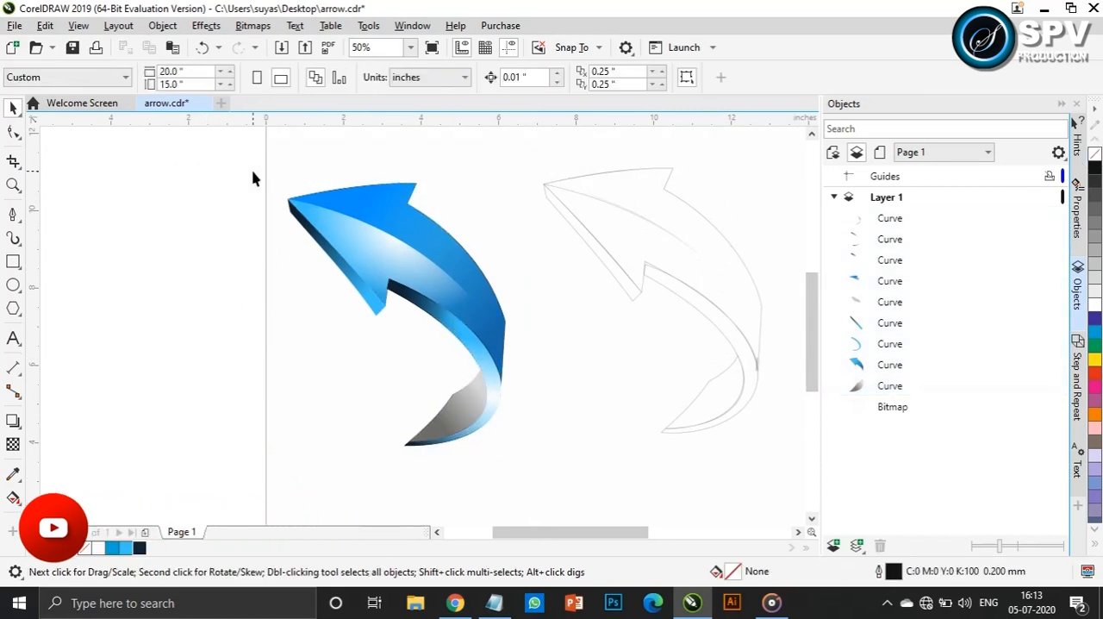
Export only the selected arrow curves to the Desktop as a PDF named arrow
drag(534, 479, 535, 479)
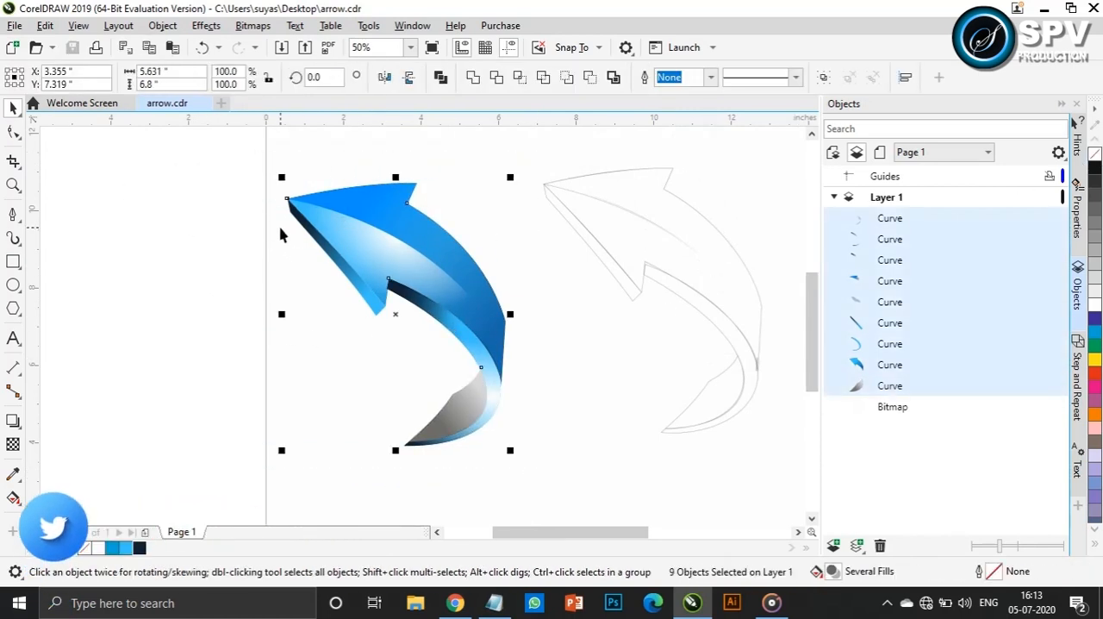
key(ctrl+e)
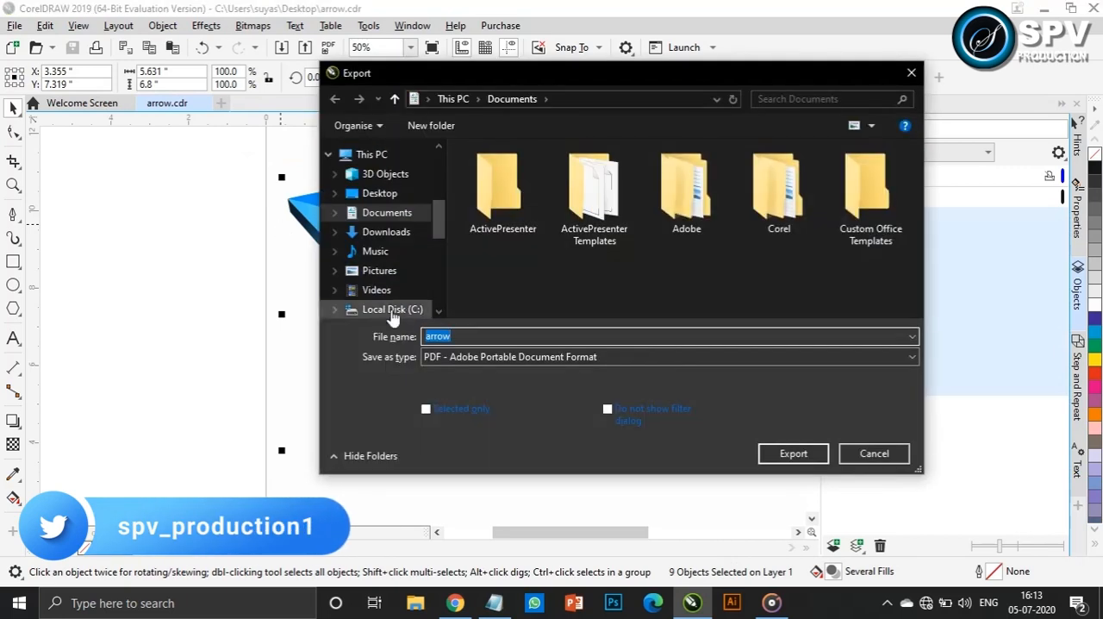
click(392, 195)
click(425, 409)
click(760, 459)
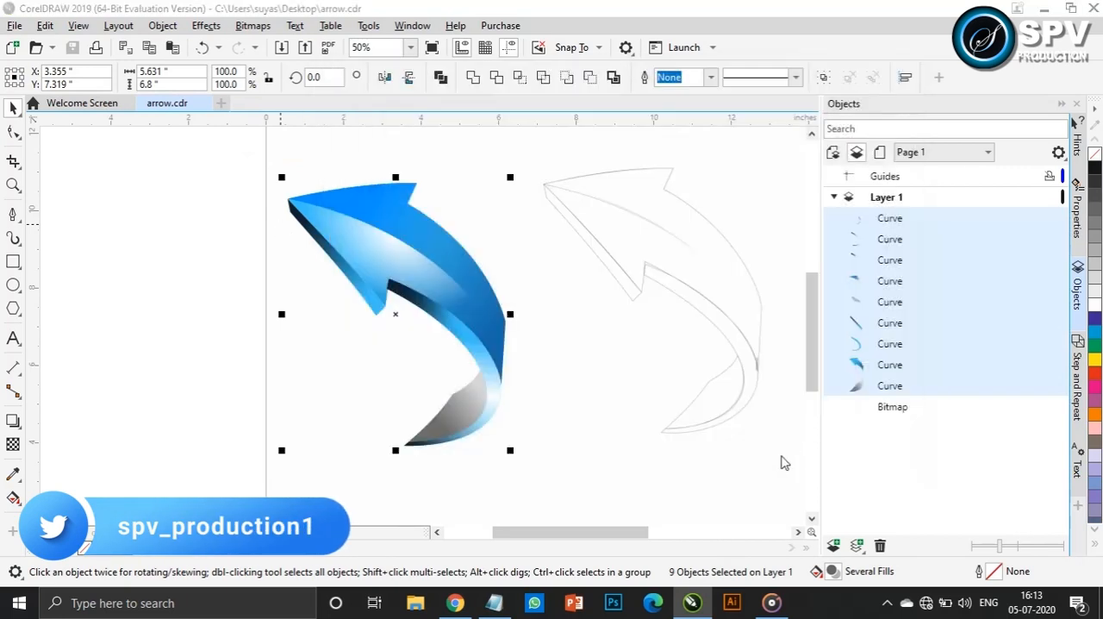
click(712, 458)
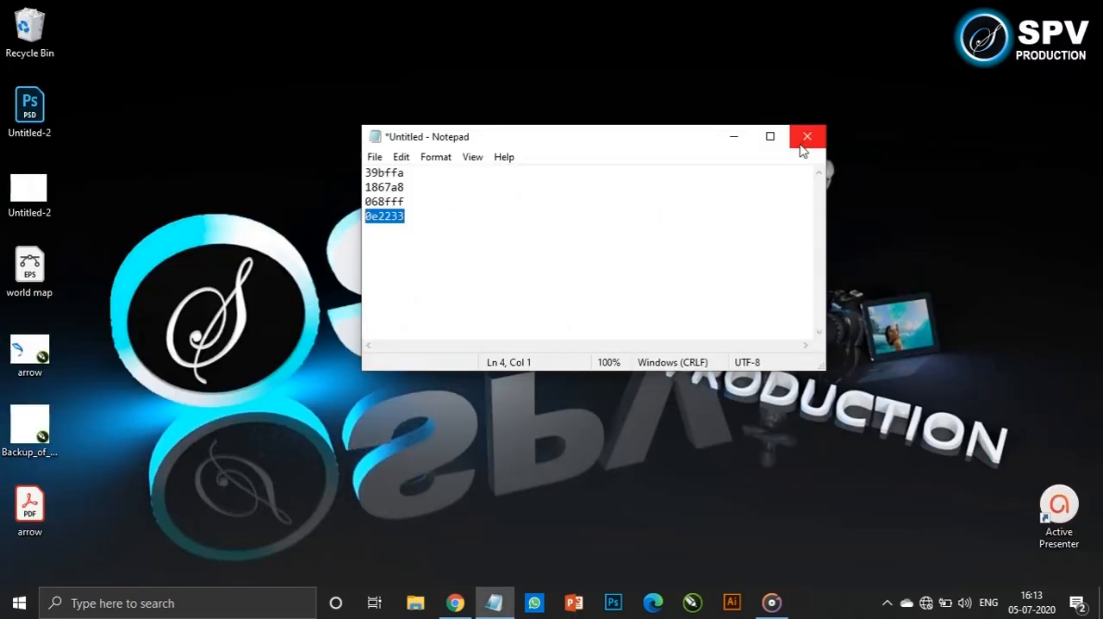
Switch from CorelDRAW to Illustrator, minimizing the open Notepad window, and create a new blank document
click(805, 136)
click(647, 300)
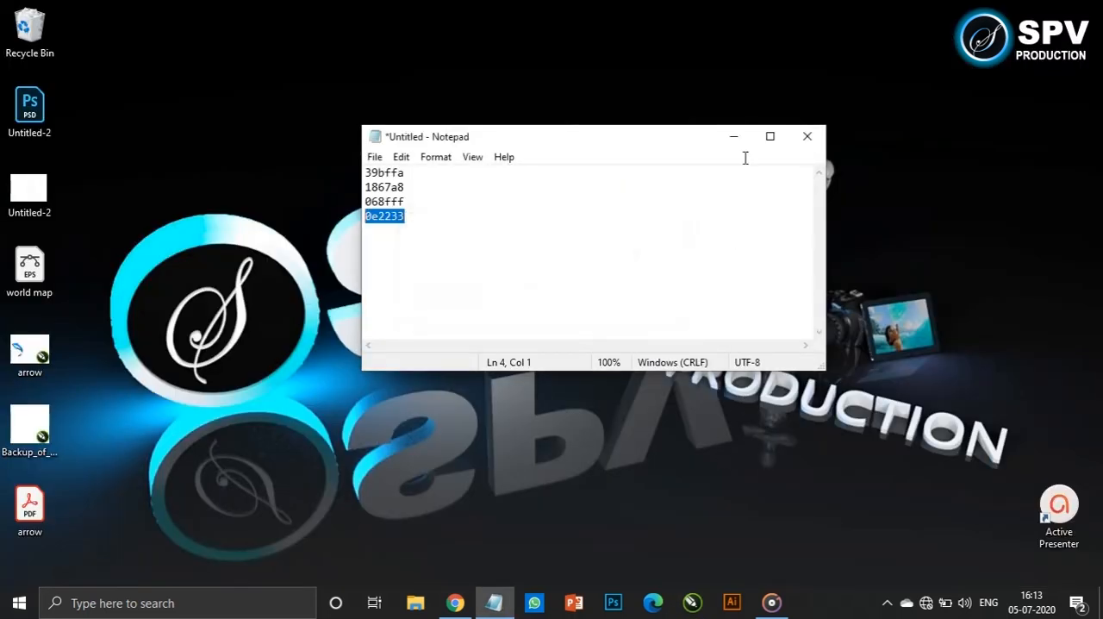
click(733, 136)
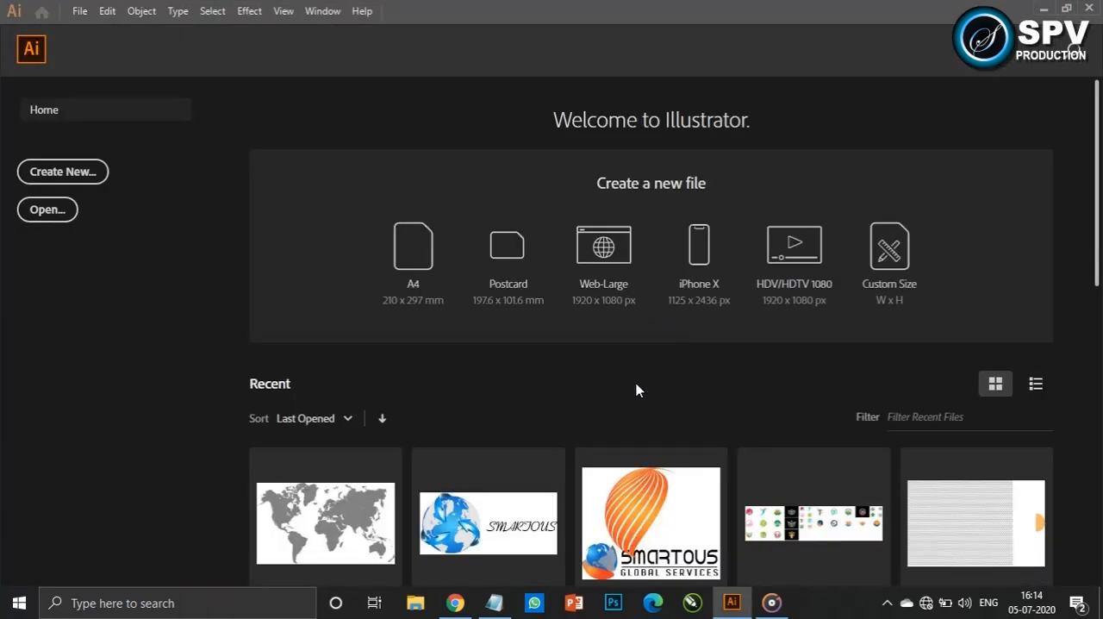
click(70, 177)
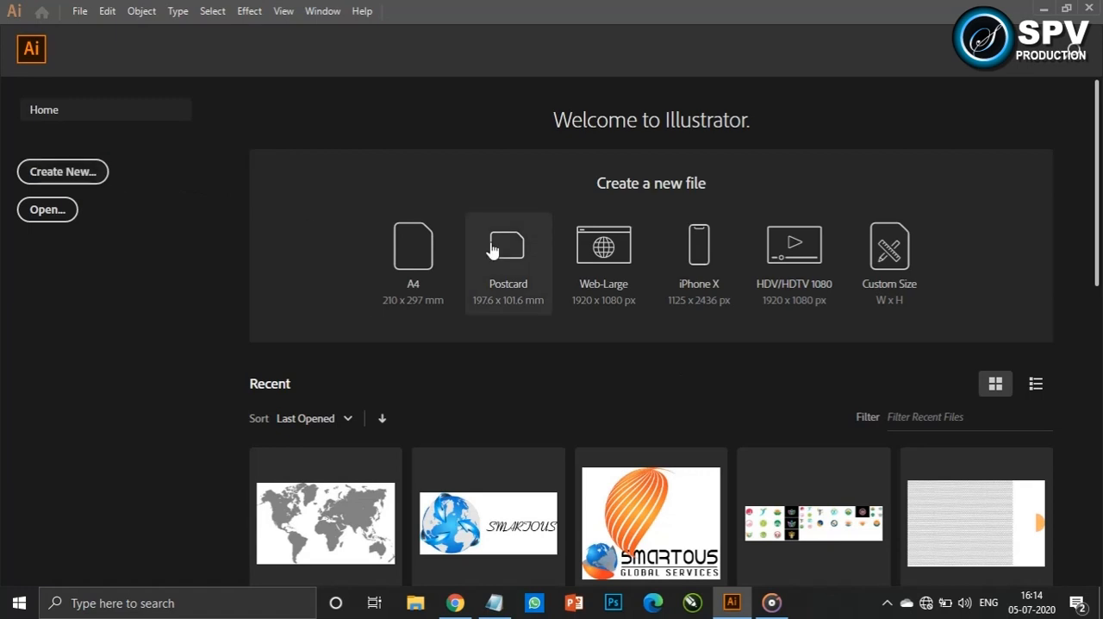
click(874, 535)
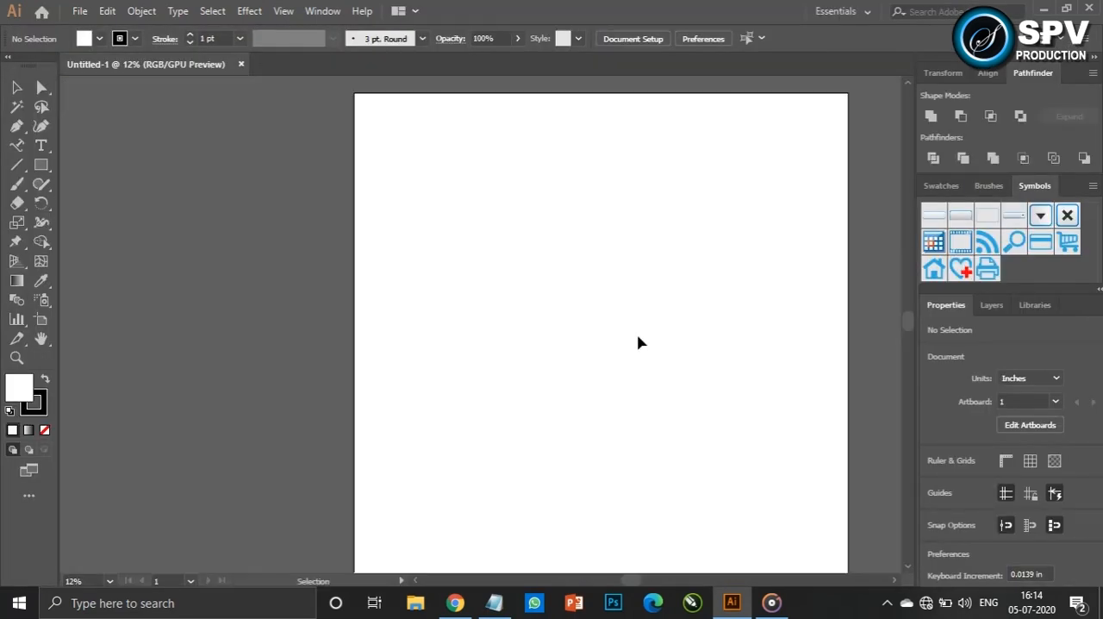
Open the world map EPS from the desktop in Illustrator, retaining 9-slice scaling for symbols, and bring the map into Untitled-1
click(1047, 9)
drag(51, 281, 784, 77)
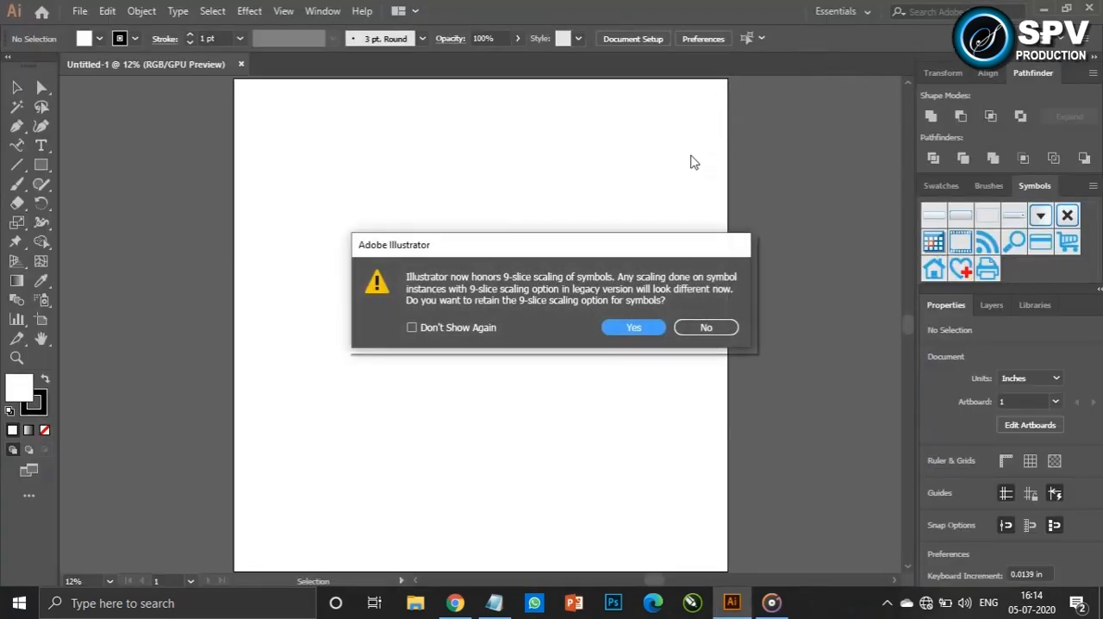
click(634, 328)
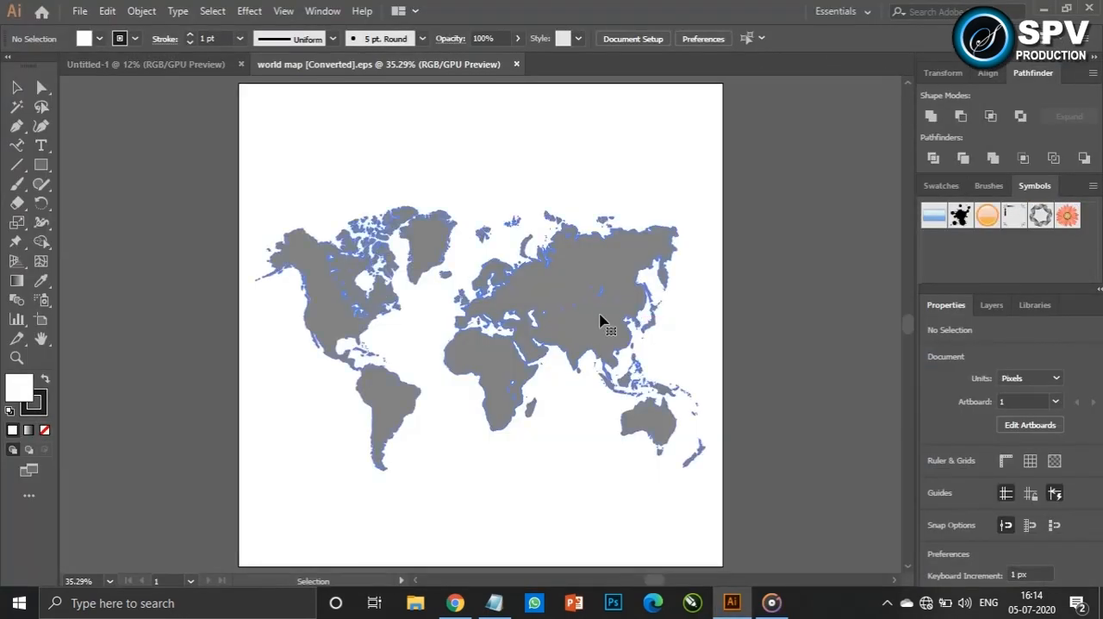
drag(599, 316, 534, 326)
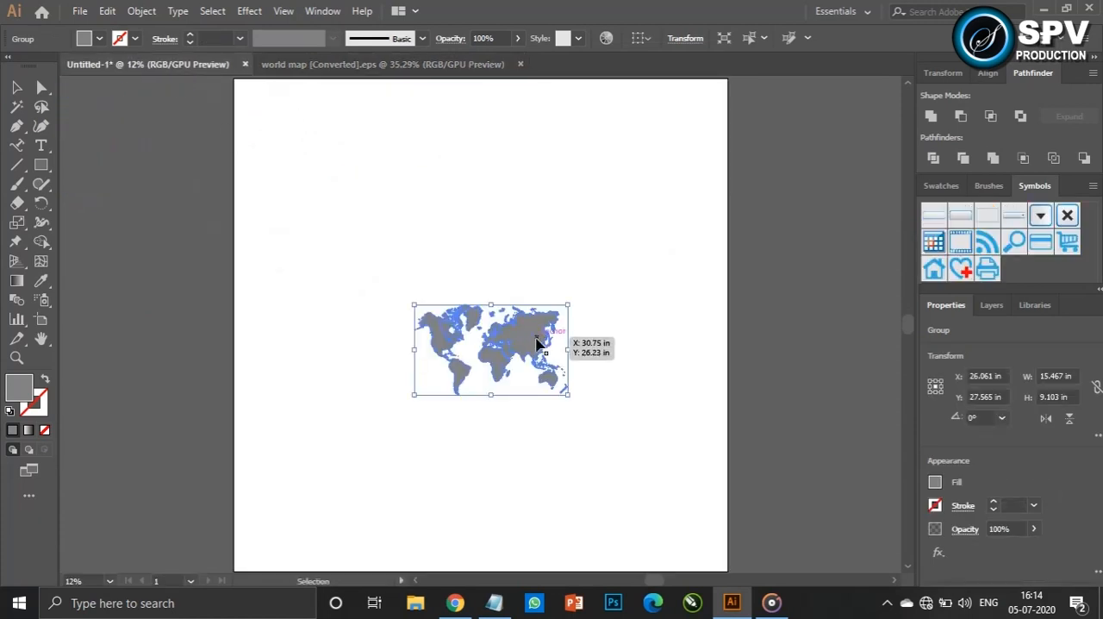
Enlarge the world map to about 54.7 by 32.2 in and change its fill to light grey
drag(566, 393, 763, 509)
drag(623, 339, 414, 334)
double_click(19, 388)
click(656, 200)
click(1050, 186)
Save the world map as a dynamic Movie Clip symbol named New Symbol and clear the selection
drag(455, 273, 954, 289)
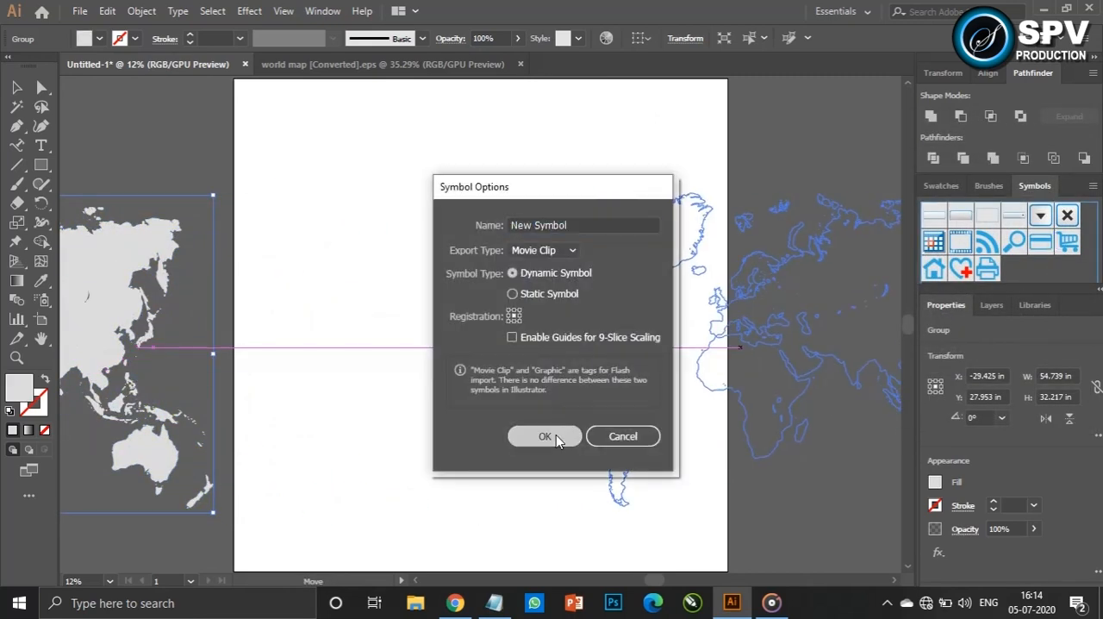
click(551, 434)
click(497, 295)
Draw a circle about 22.1 in across and a rectangle about 18.2 by 35.3 in covering the circle's left half
drag(41, 164, 129, 202)
drag(396, 211, 613, 429)
drag(41, 165, 86, 167)
drag(325, 160, 507, 508)
key(v)
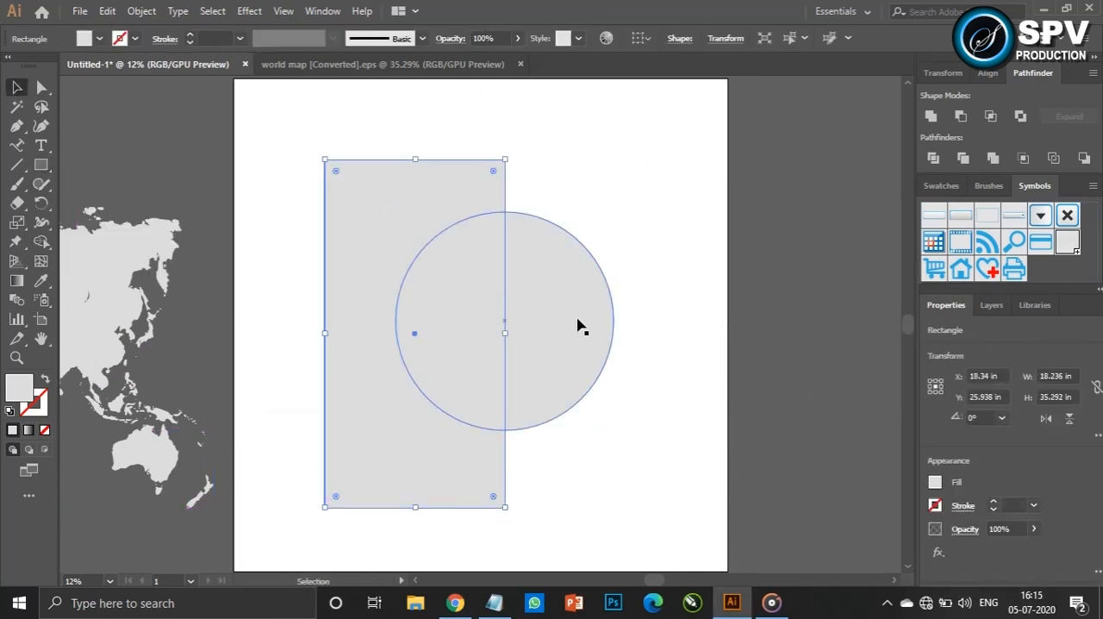
Subtract the rectangle from the circle with Minus Front to leave the right half-circle
shift+click(589, 320)
click(961, 115)
click(674, 359)
Apply a 3D Revolve to the half-circle and map the New Symbol world map onto its surface with preview on
click(511, 301)
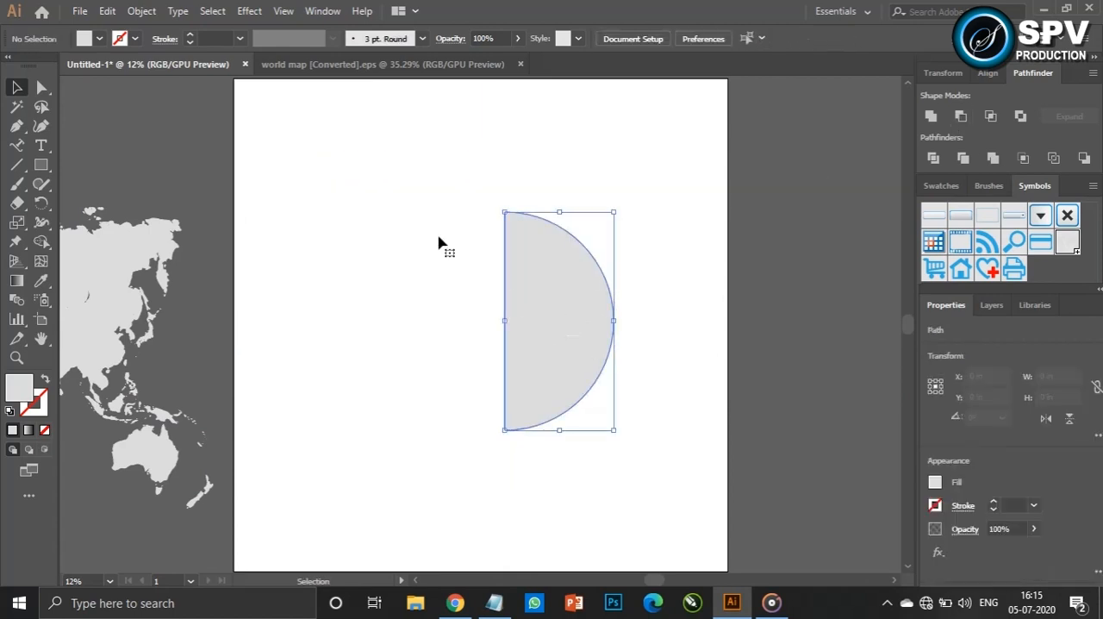
click(249, 10)
mouse_move(404, 105)
click(460, 121)
click(709, 398)
click(774, 89)
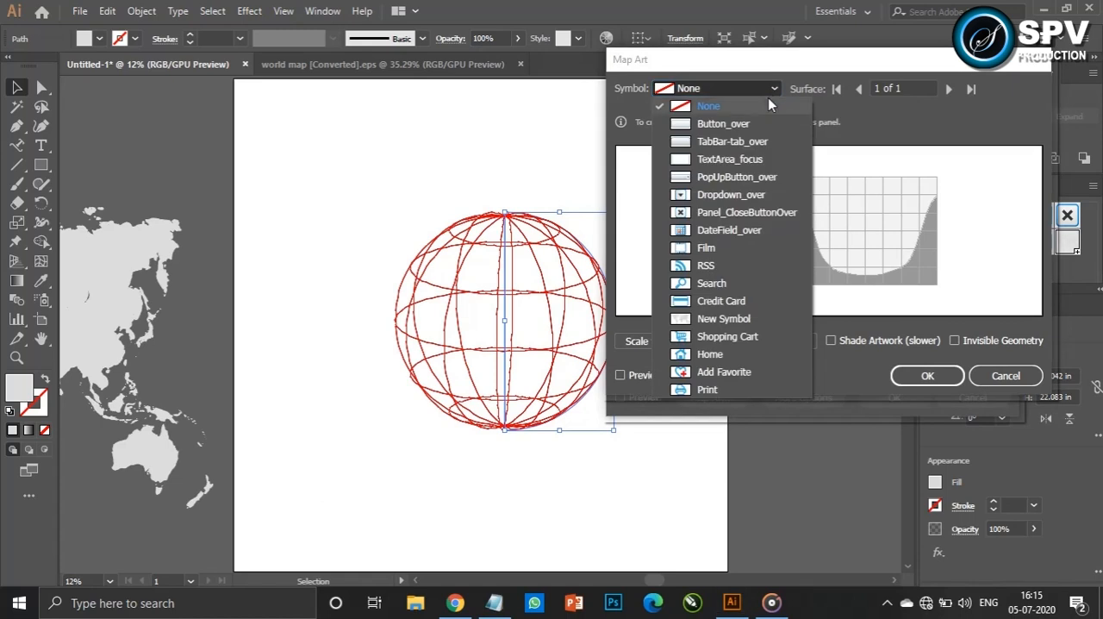
click(765, 319)
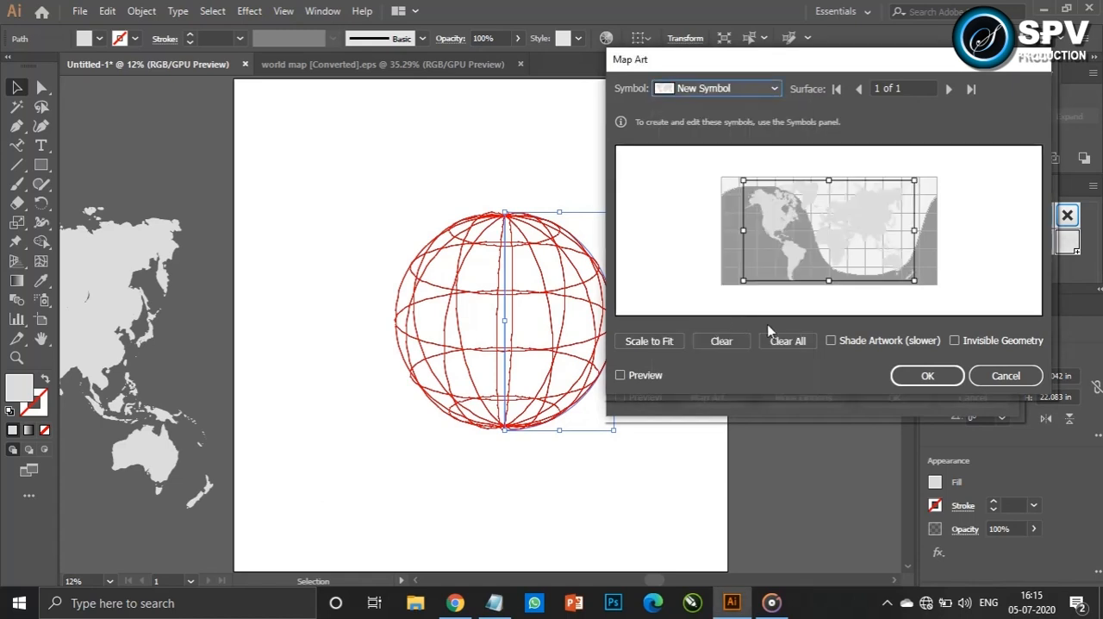
click(645, 375)
Reposition and resize the mapped world map so the Atlantic faces forward on the sphere, and apply the revolve effect
drag(817, 232, 881, 229)
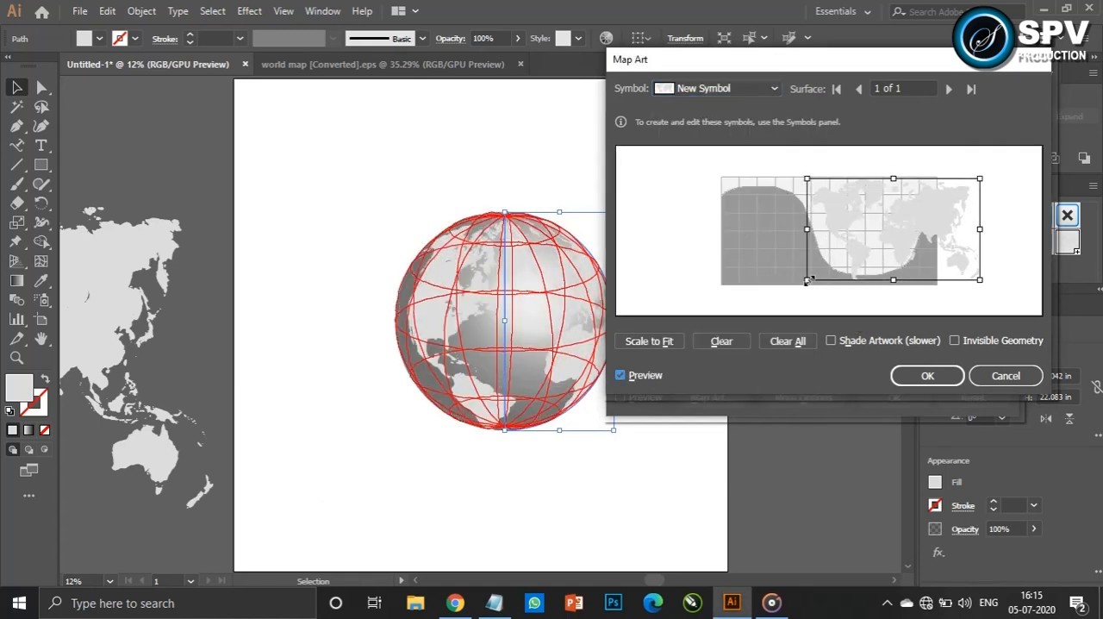
drag(808, 279, 751, 312)
drag(866, 252, 895, 242)
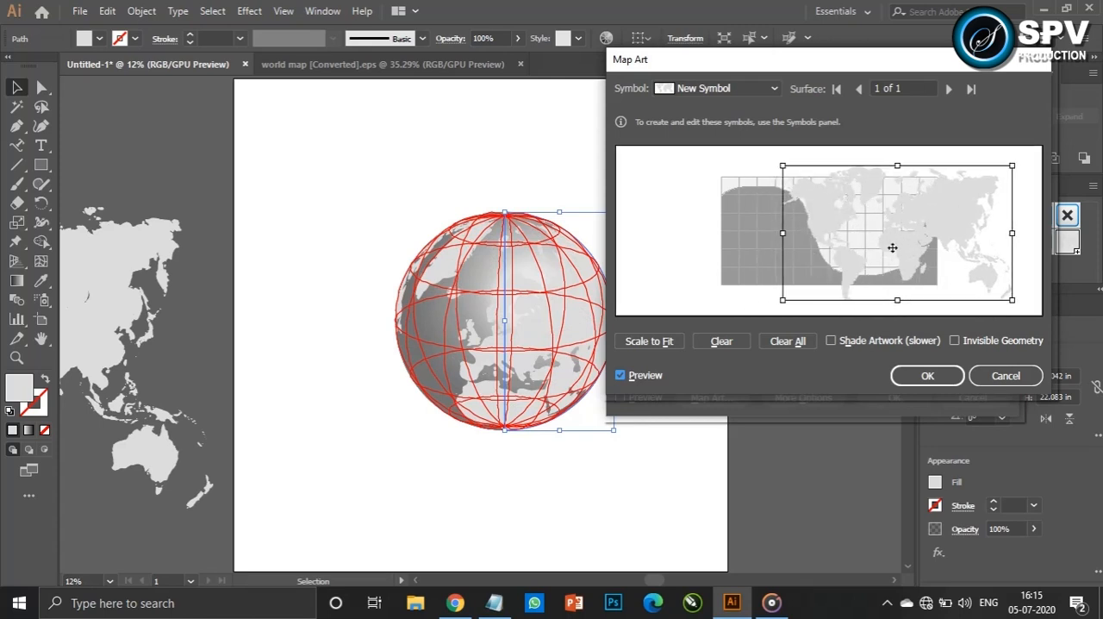
drag(781, 302, 823, 279)
drag(944, 212, 912, 221)
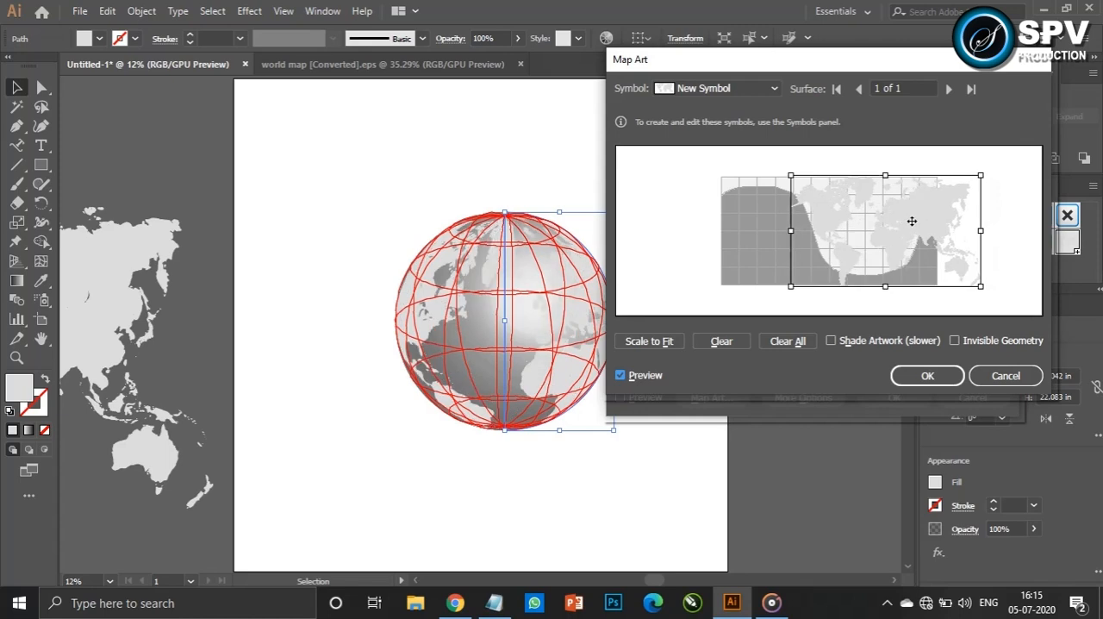
click(931, 377)
click(894, 397)
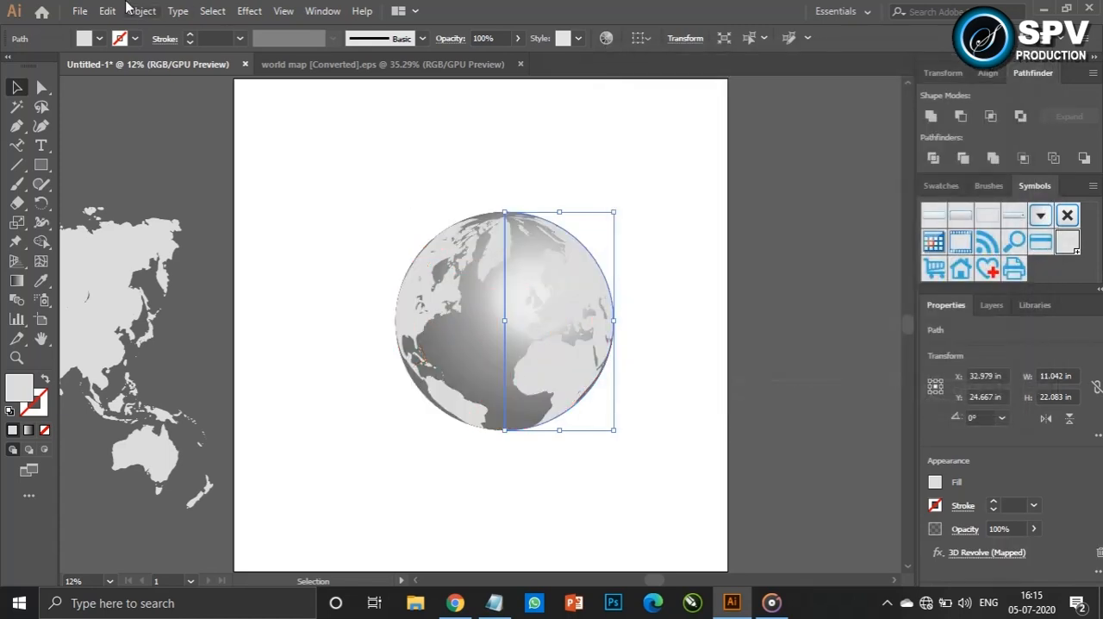
Expand the globe's appearance and break the resulting artwork into separate parts
click(131, 11)
click(237, 198)
right_click(559, 317)
click(595, 452)
right_click(515, 282)
click(583, 418)
click(595, 416)
Delete the shaded sphere surfaces so only the curved continent shapes of the globe are kept
drag(576, 337, 419, 351)
click(558, 328)
key(Delete)
right_click(561, 293)
click(621, 429)
click(623, 422)
key(Delete)
Draw a circle over the continents, centre it on the globe and enlarge it to about 21.9 in across
key(l)
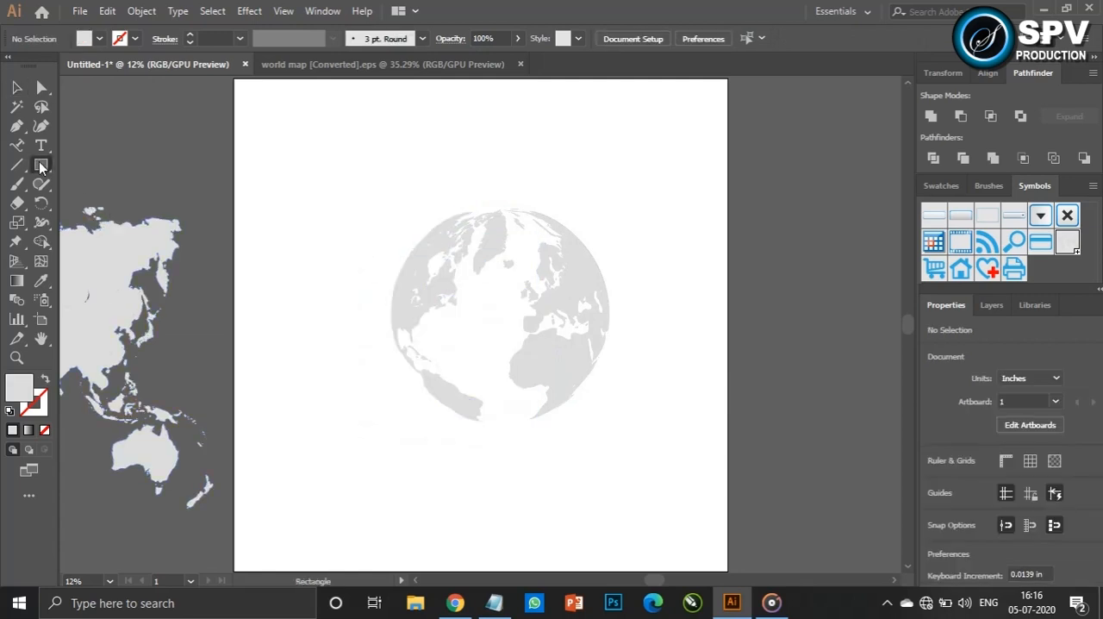
drag(443, 265, 586, 408)
key(v)
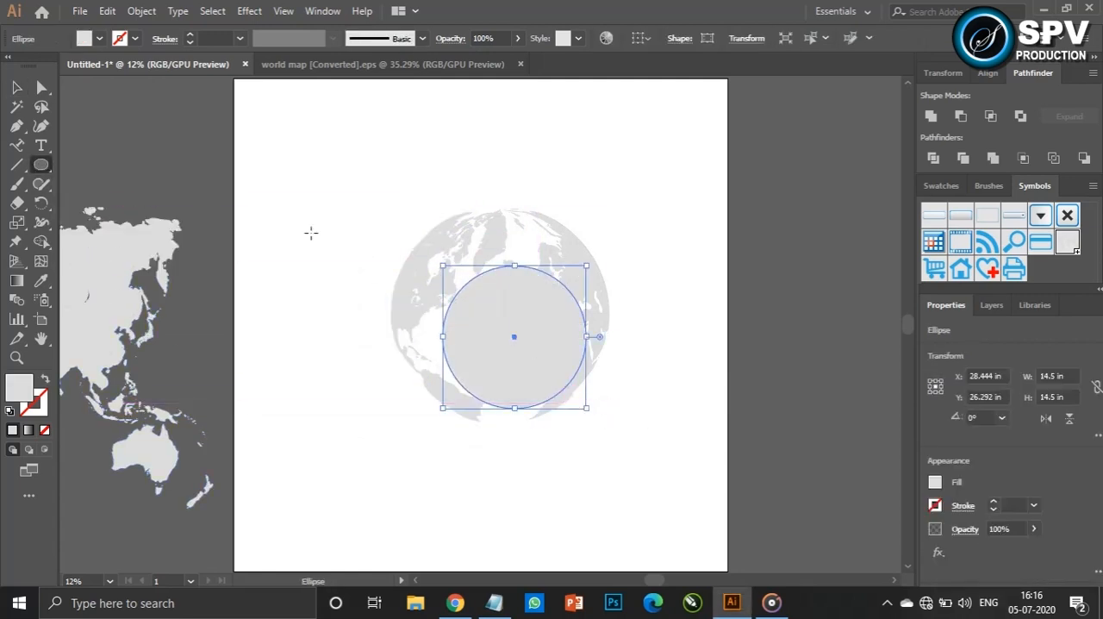
drag(545, 364, 535, 338)
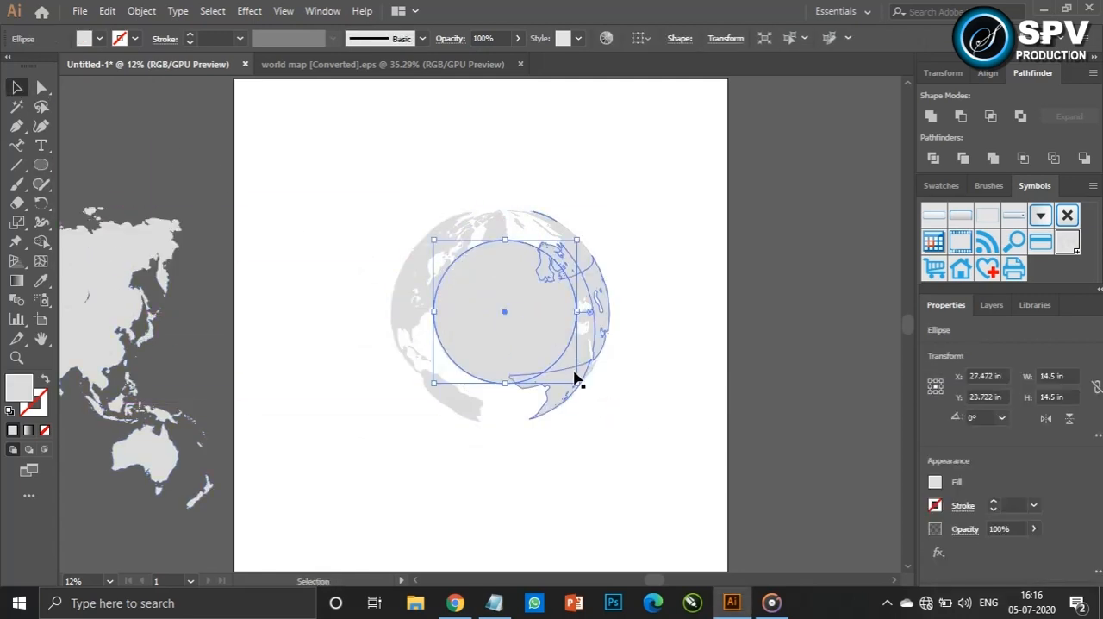
drag(577, 383, 614, 419)
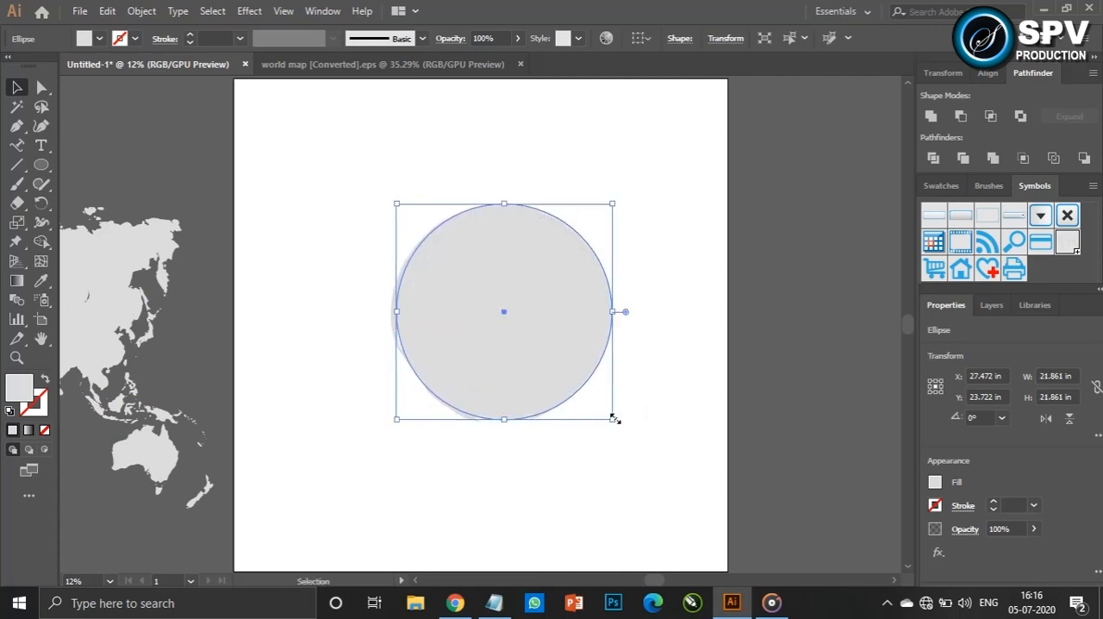
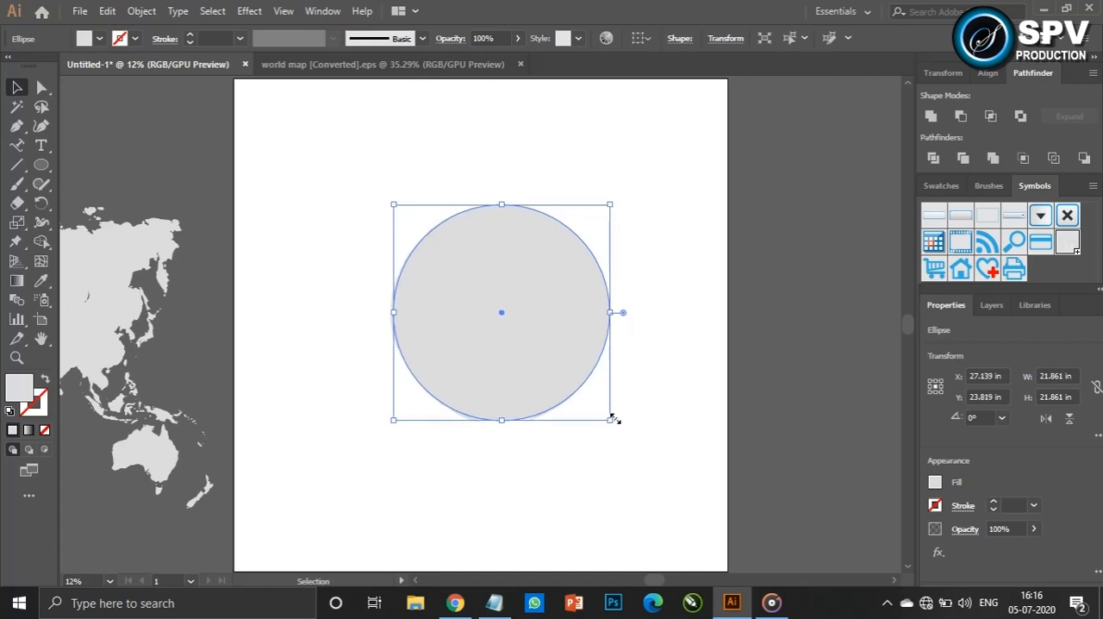
Send the circle to the back so it lies behind the globe's continent shapes
click(142, 11)
mouse_move(365, 43)
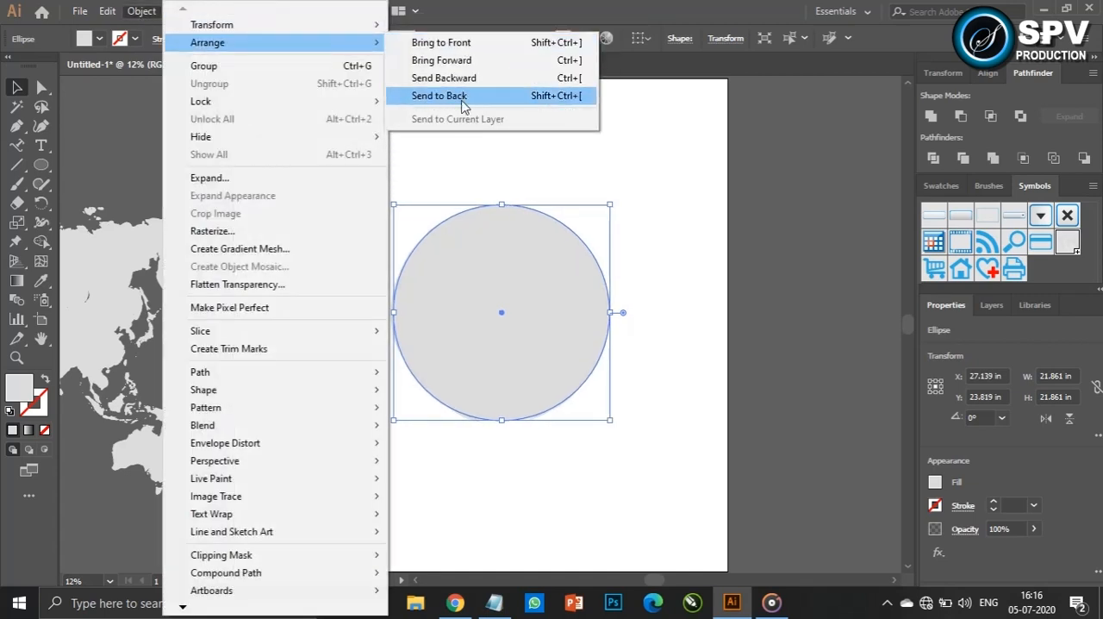
click(464, 96)
Fill the circle with a radial gradient from light blue at the centre to darker blue at the edge
click(16, 280)
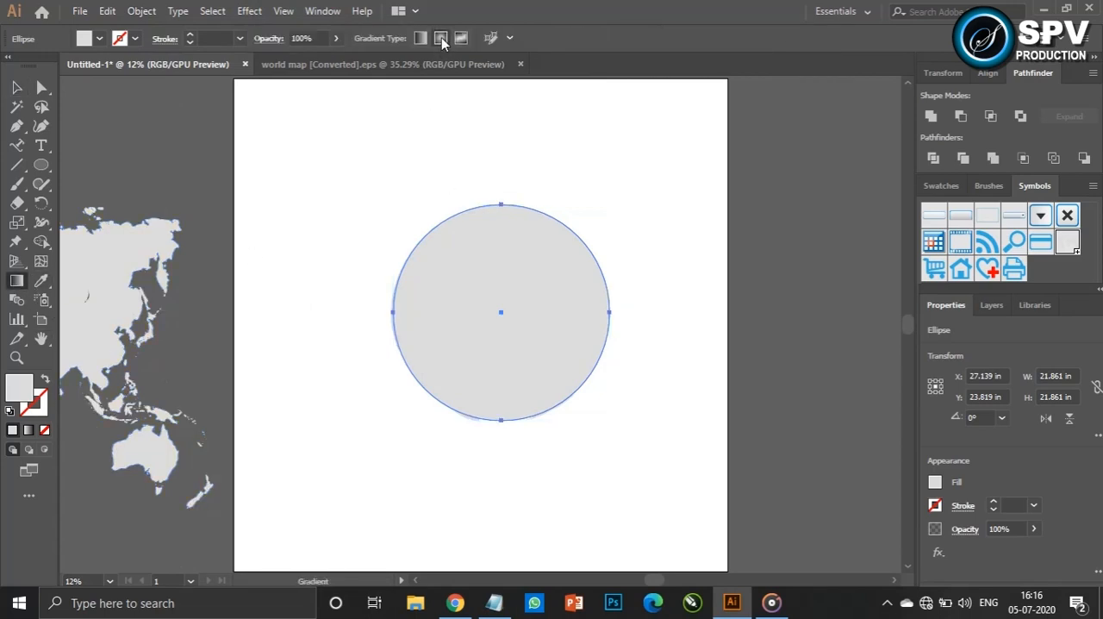
click(441, 38)
double_click(502, 312)
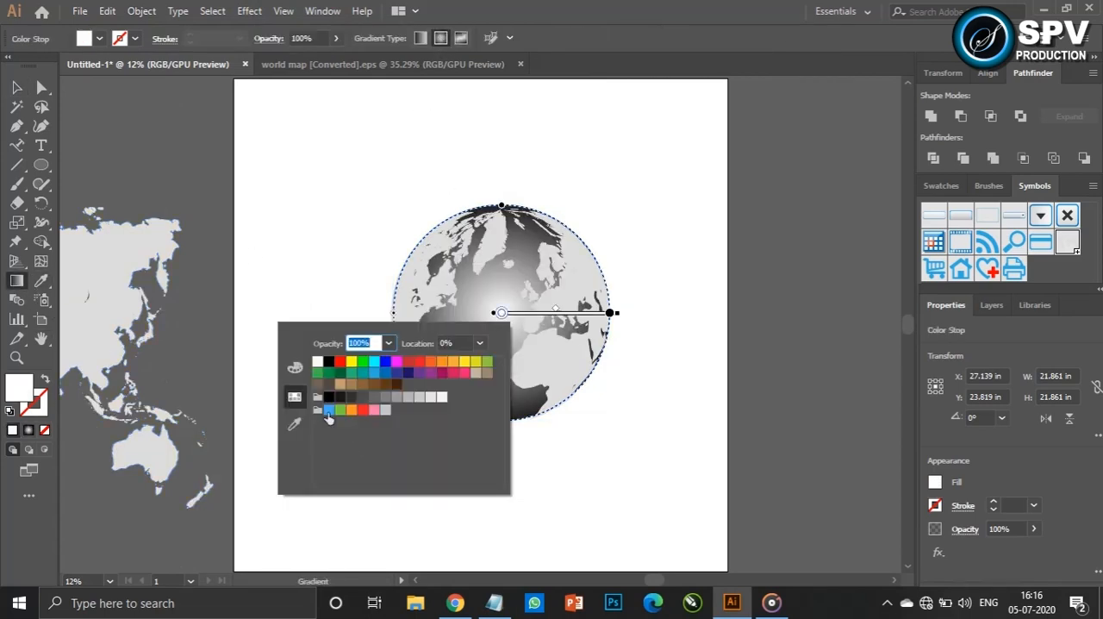
click(374, 374)
double_click(609, 314)
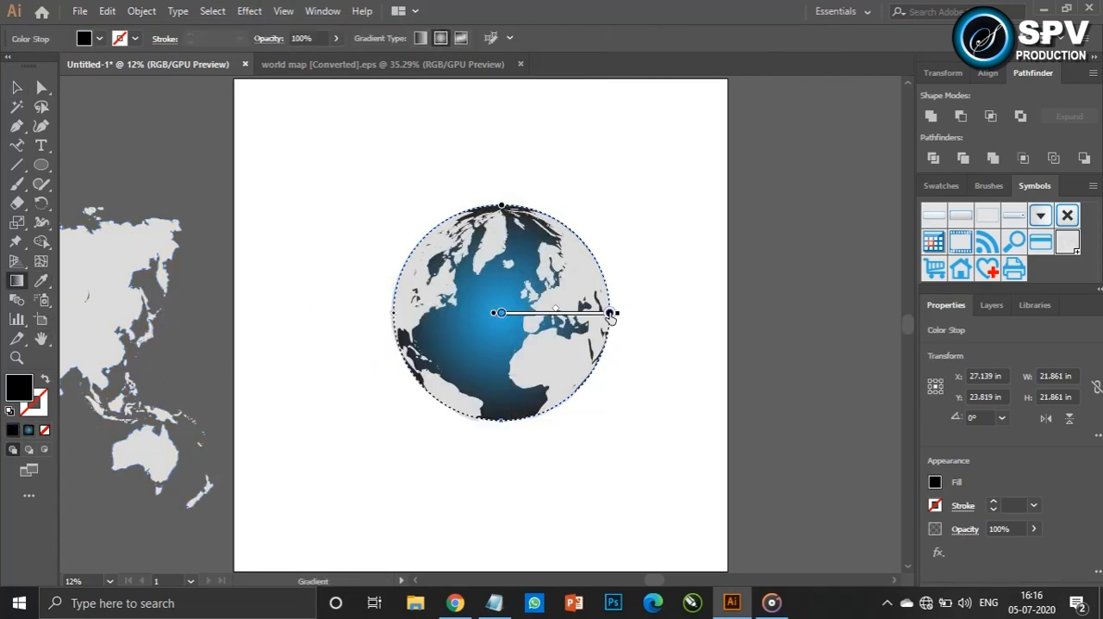
click(494, 374)
click(417, 250)
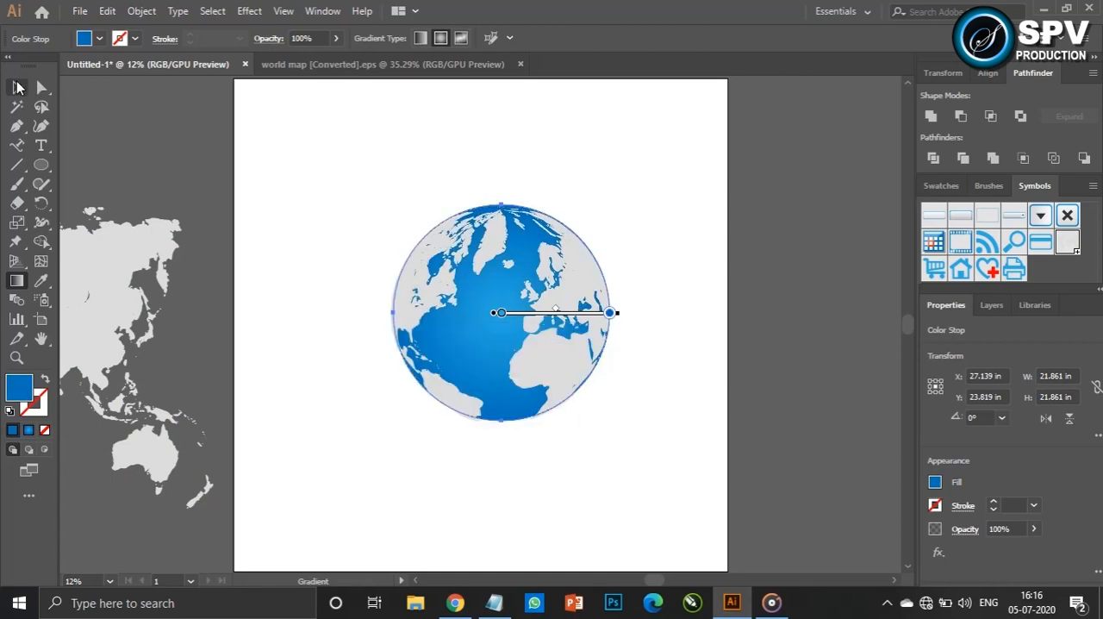
click(17, 87)
click(650, 345)
click(573, 314)
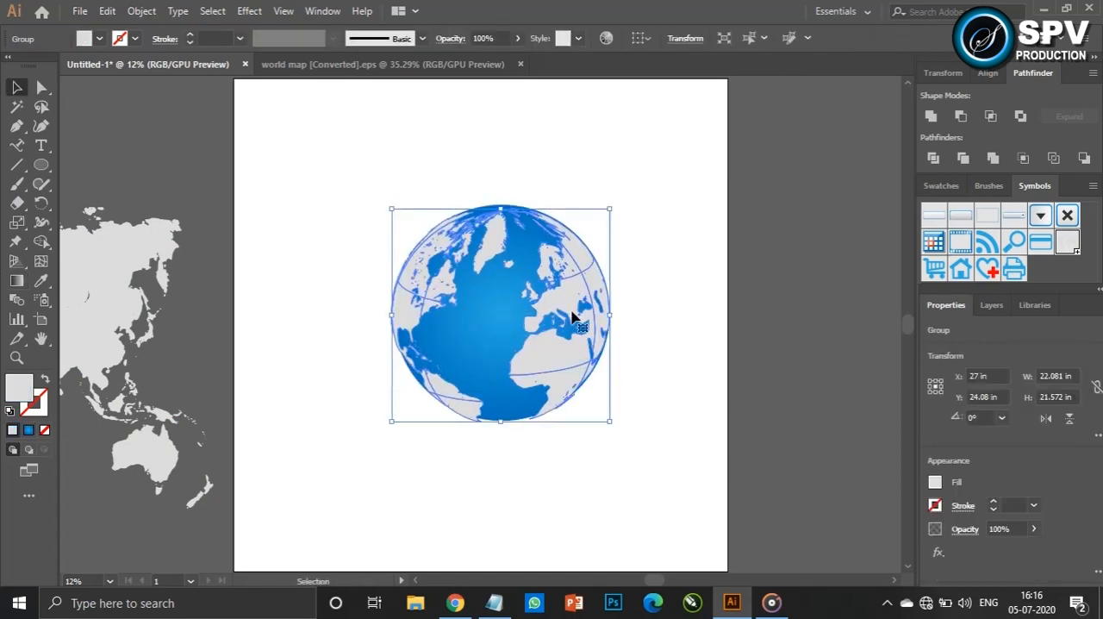
click(657, 391)
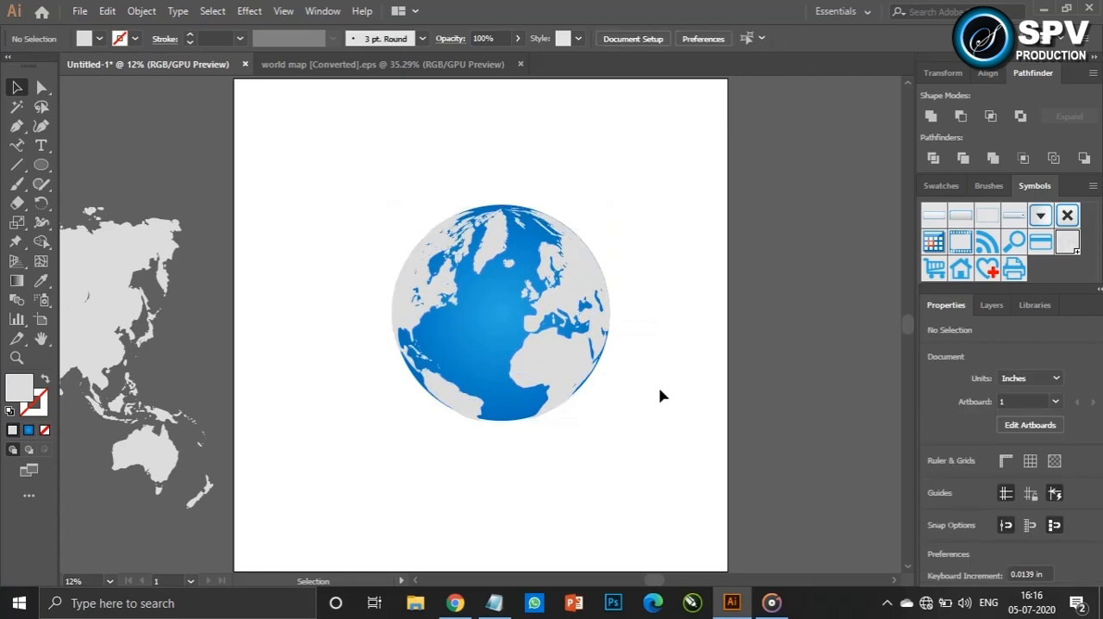
Place the arrow PDF from the desktop into the globe document and scale it down over the globe
click(1043, 10)
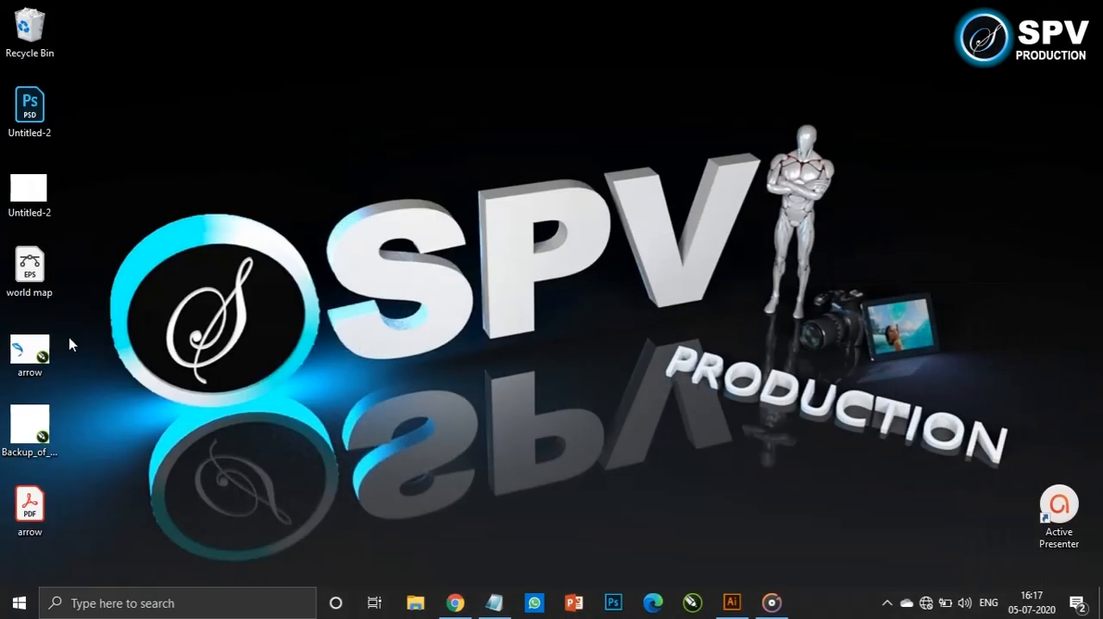
drag(33, 513, 595, 367)
mouse_move(613, 403)
mouse_down()
mouse_move(632, 423)
mouse_move(609, 385)
mouse_move(611, 395)
mouse_up()
drag(589, 339, 471, 215)
drag(498, 273, 403, 177)
Rotate the arrow and fit it along the globe's upper-left edge, pointing towards the centre
drag(505, 269, 471, 298)
drag(442, 238, 446, 275)
drag(467, 325, 483, 323)
drag(447, 281, 438, 290)
Duplicate and rotate the arrow so copies wrap around the globe, fitting one along its lower-left edge at about 272.4°
drag(441, 285, 435, 350)
drag(474, 399, 509, 247)
drag(453, 335, 475, 380)
drag(523, 417, 516, 435)
drag(464, 405, 469, 402)
drag(523, 429, 529, 426)
drag(476, 396, 479, 404)
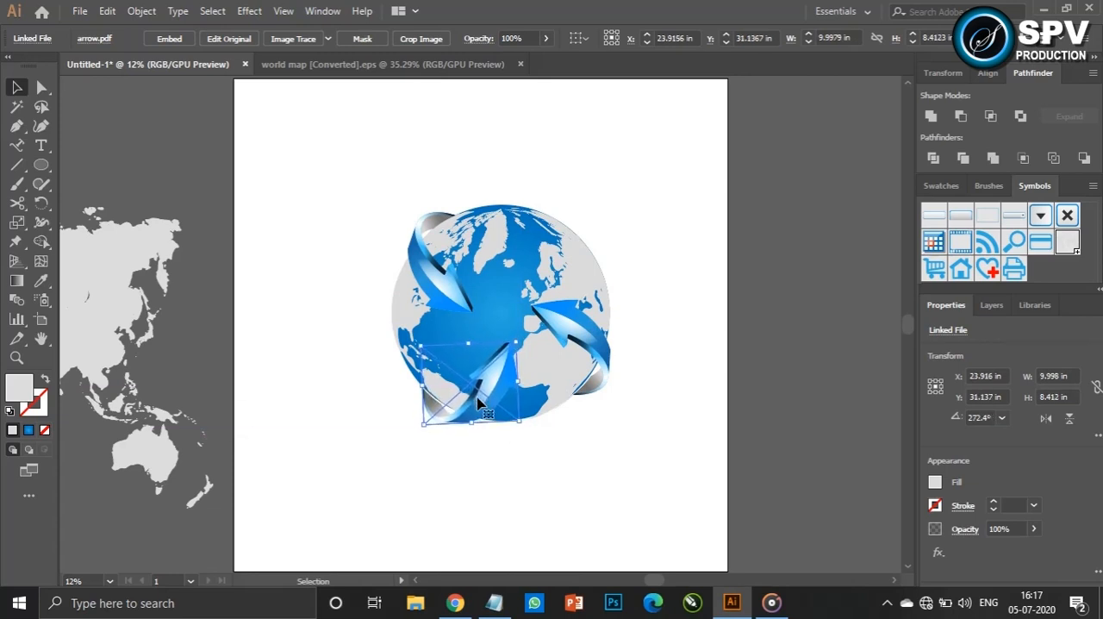
drag(322, 156, 655, 478)
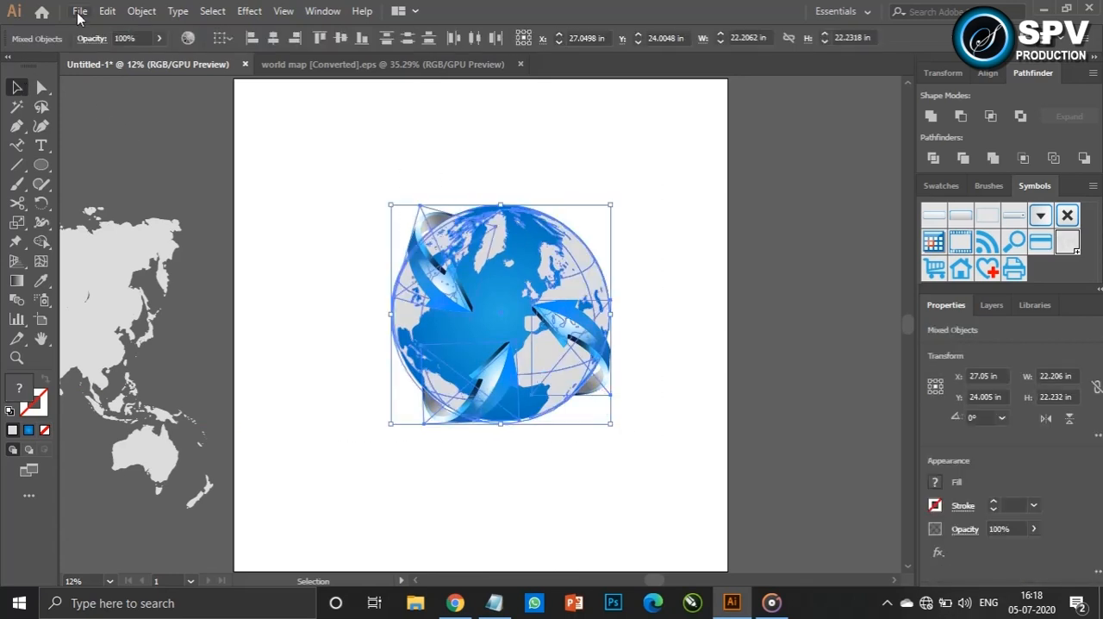
click(318, 138)
drag(317, 136, 552, 317)
click(718, 346)
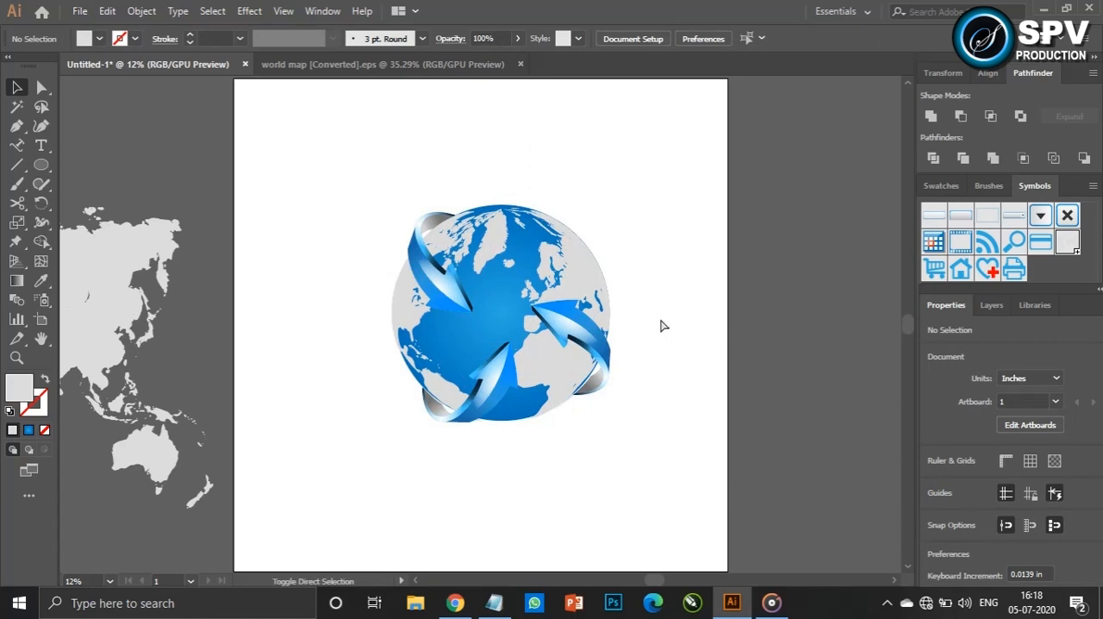
Save the document to the desktop as logo in Adobe Illustrator (*.AI) format
key(ctrl+s)
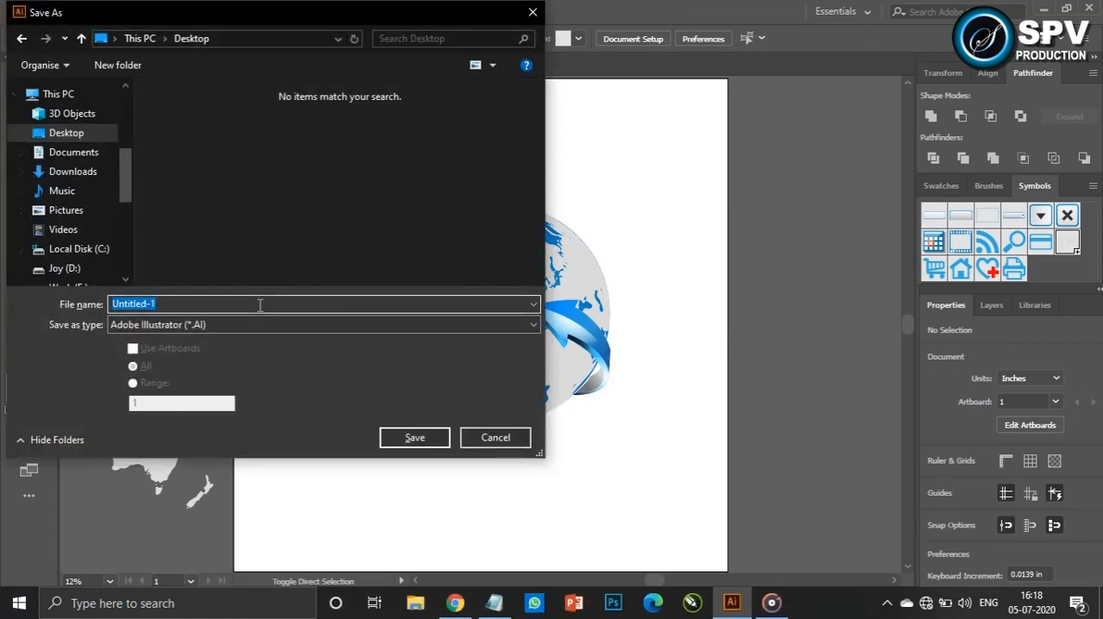
click(427, 437)
click(626, 525)
Delete the leftover flat world map lying outside the artboard
click(104, 260)
key(Delete)
drag(343, 153, 629, 446)
click(652, 431)
Save the artwork to the desktop as logo in Adobe PDF format and quit Illustrator
click(80, 12)
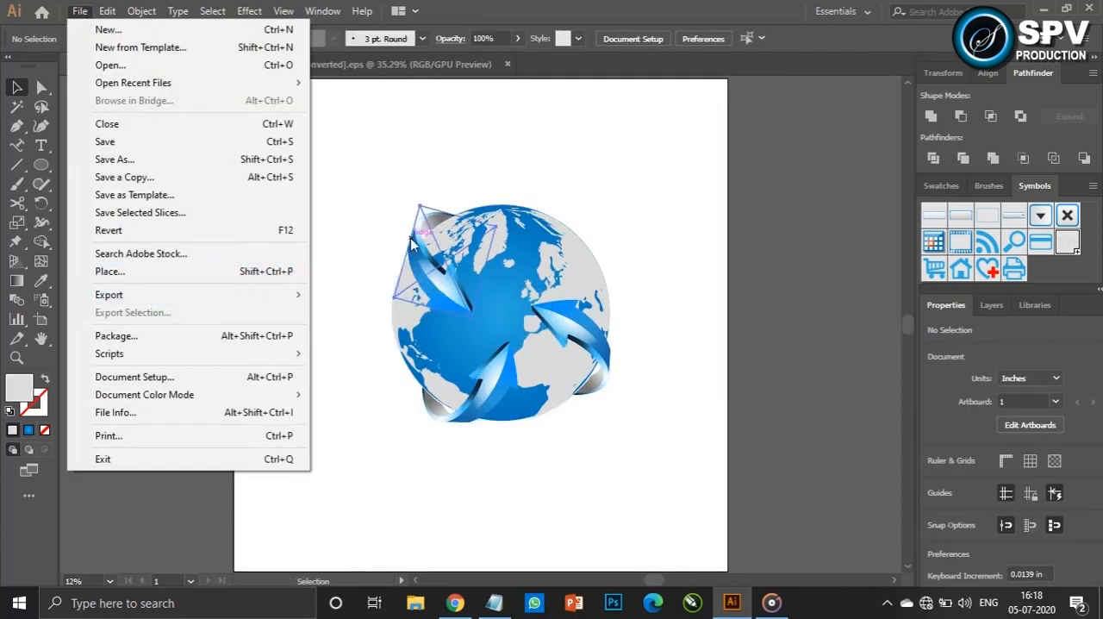
click(318, 240)
key(ctrl+shift+a)
key(ctrl+shift+s)
click(192, 323)
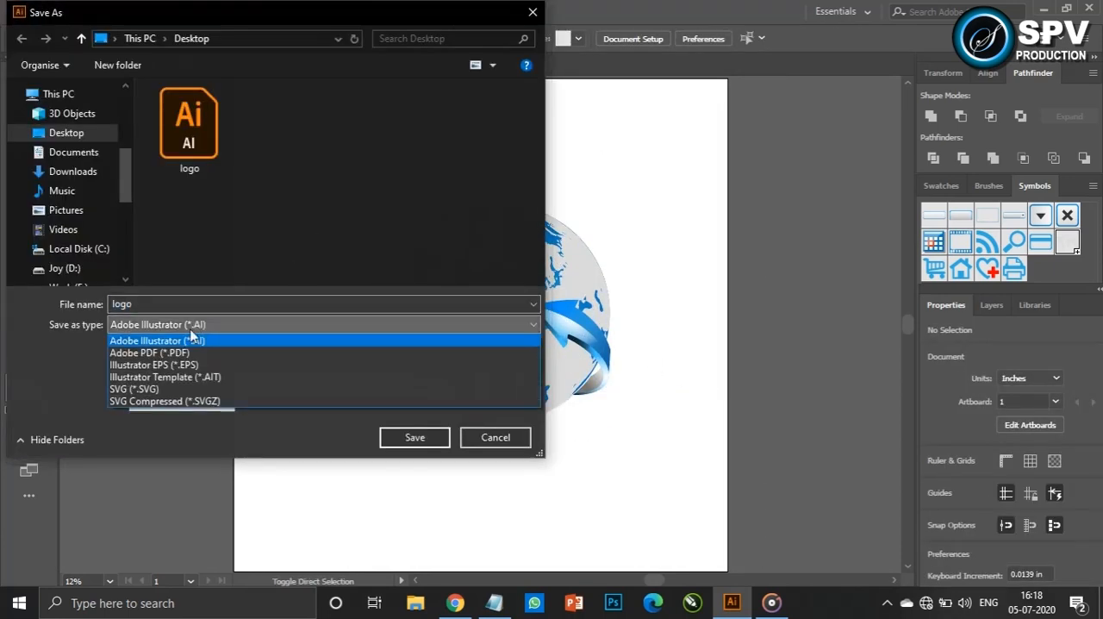
click(191, 348)
click(417, 437)
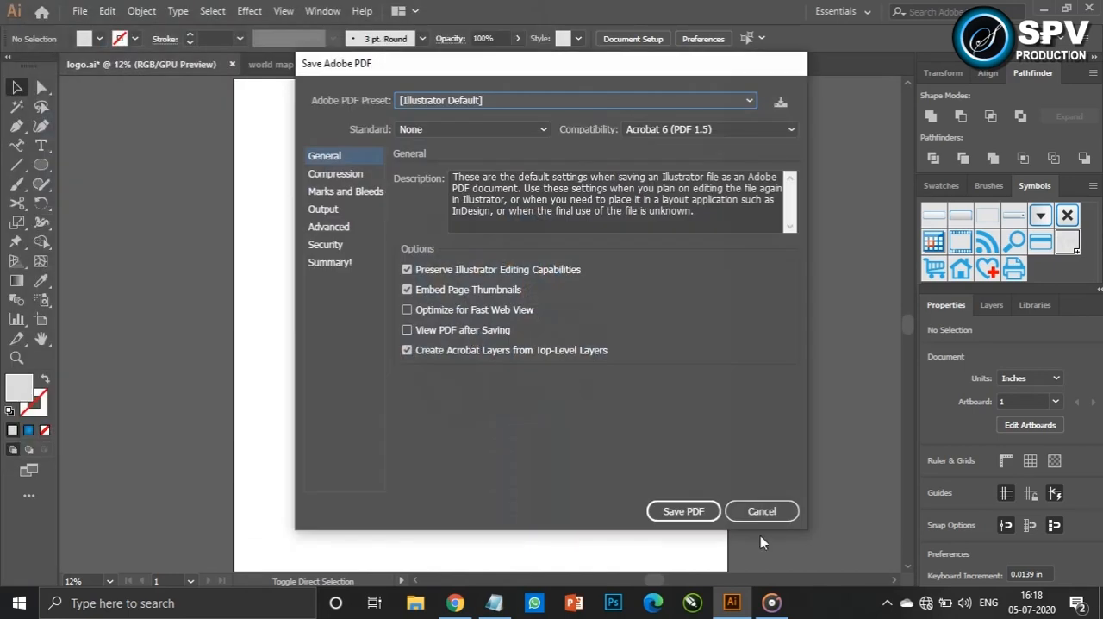
click(681, 511)
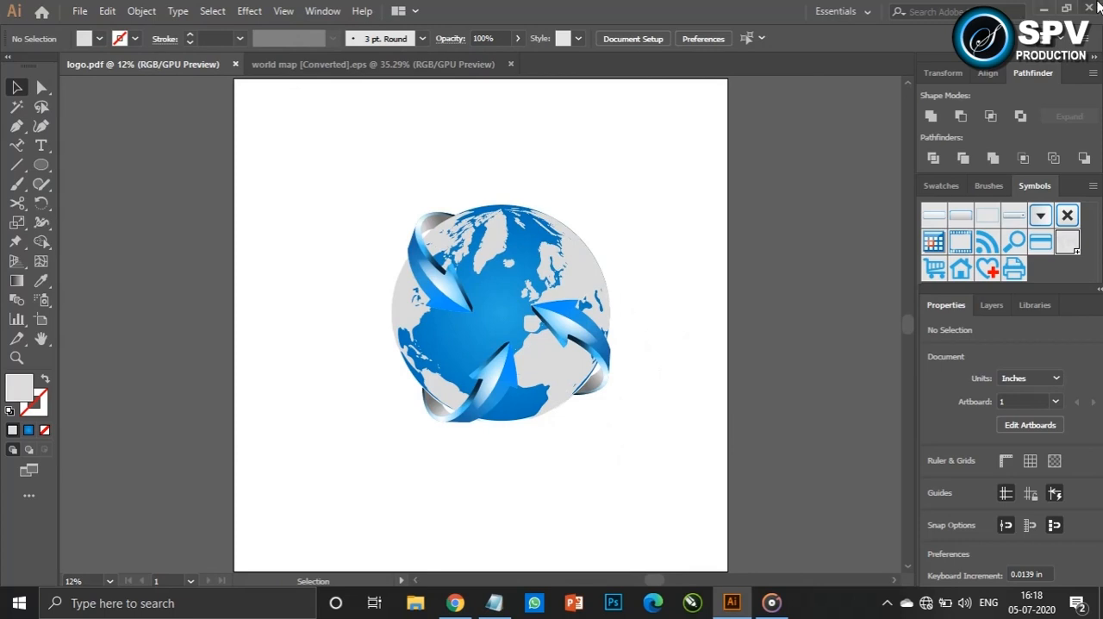
key(ctrl+q)
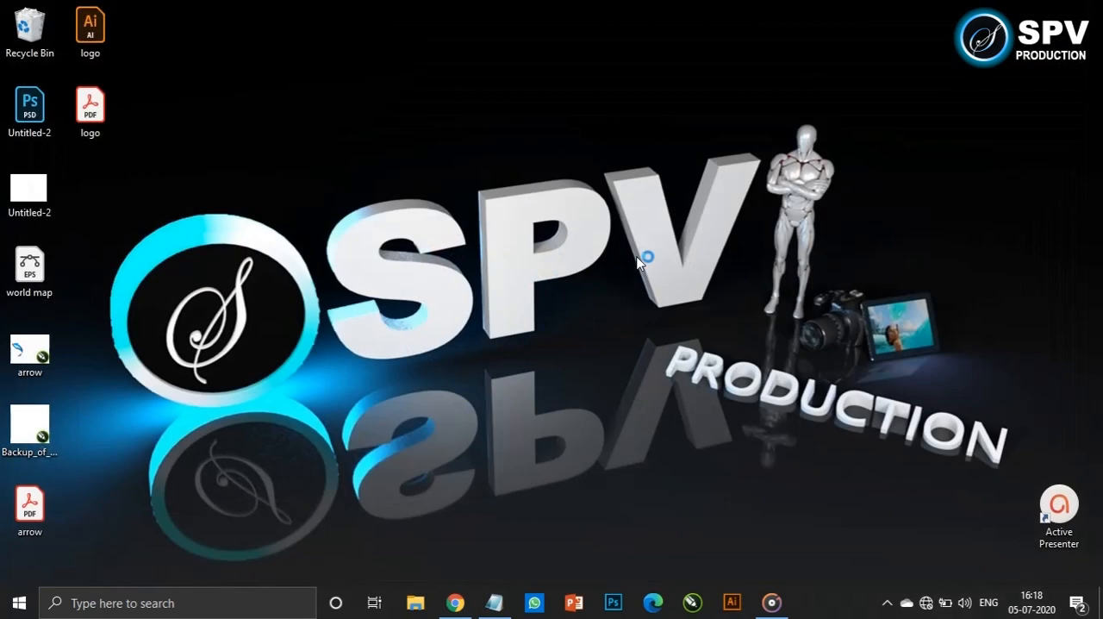
Switch to Photoshop and base a gradient on the Black, White preset with its first colour stop set to #eeeef0
click(612, 603)
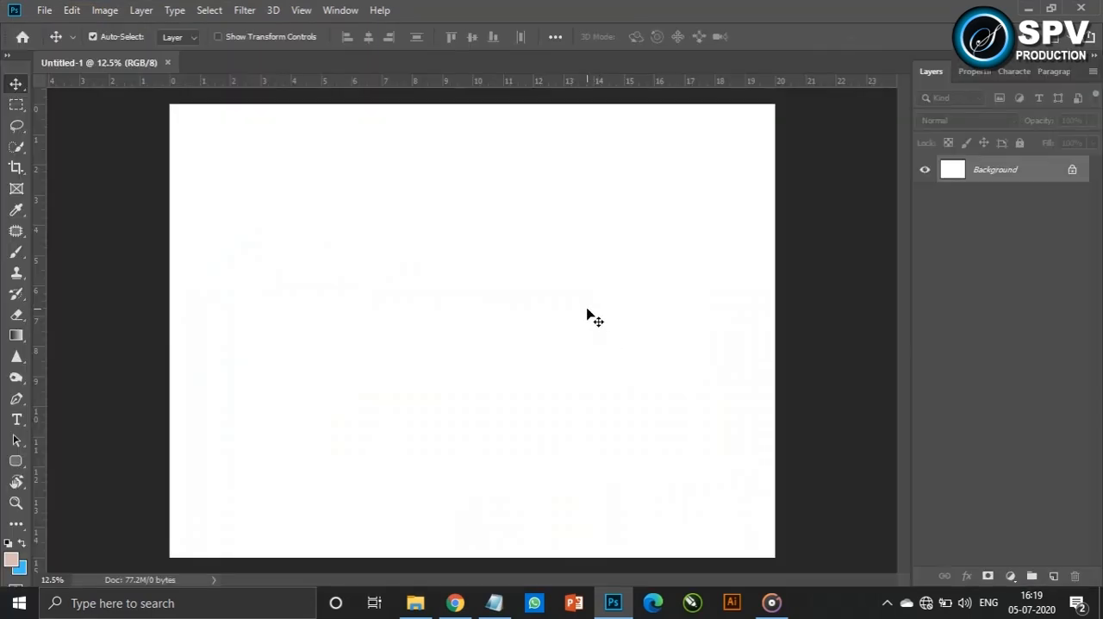
key(g)
click(23, 572)
click(848, 138)
click(120, 37)
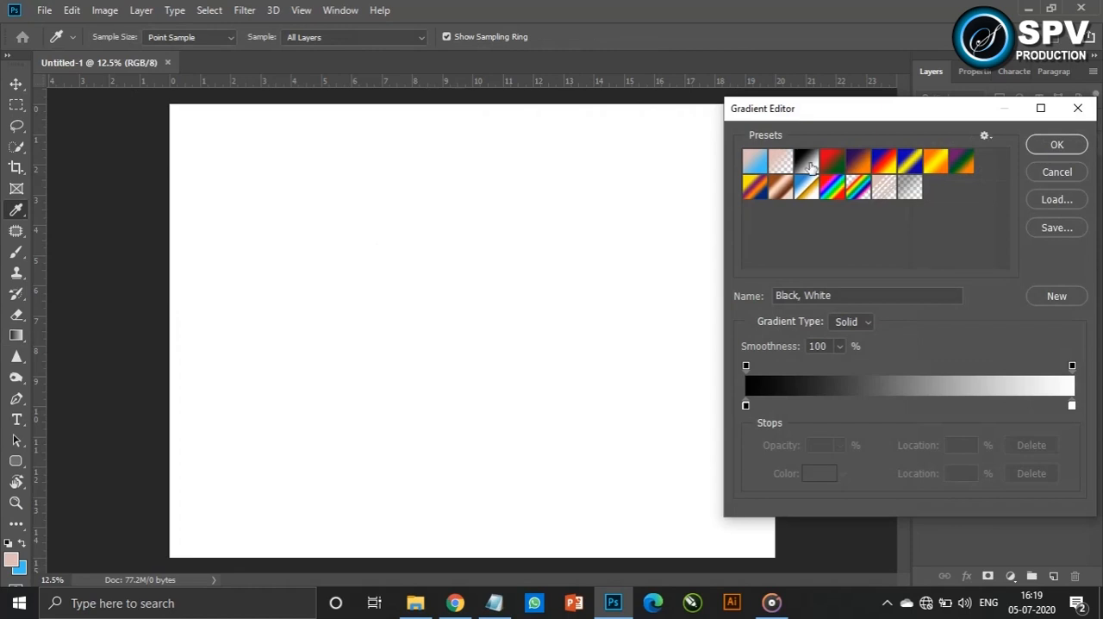
click(746, 407)
click(817, 475)
click(483, 193)
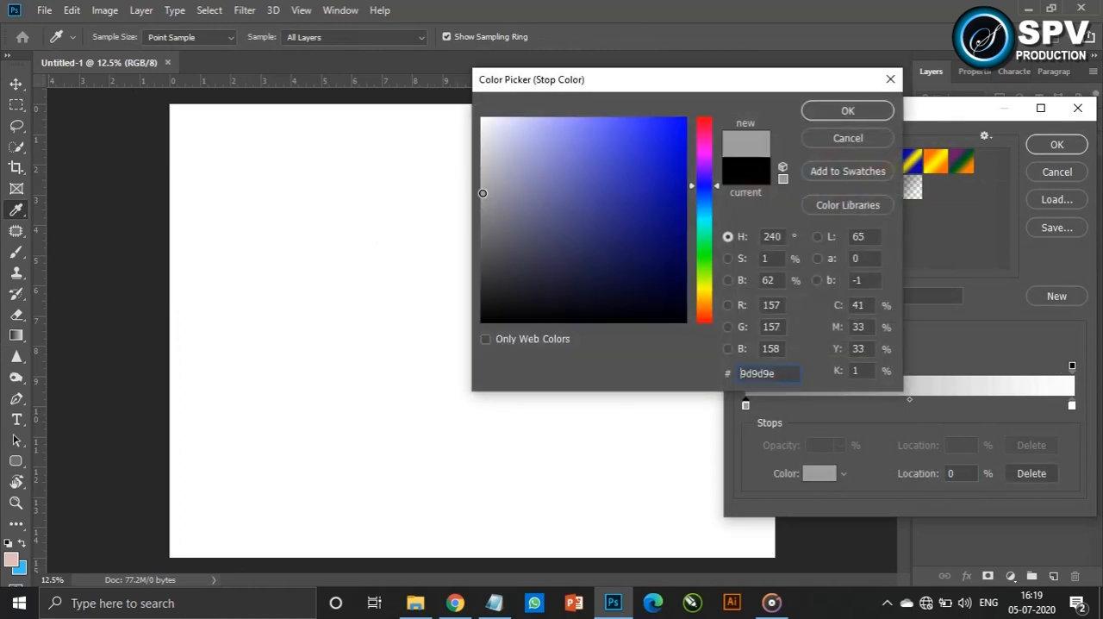
drag(480, 188, 484, 137)
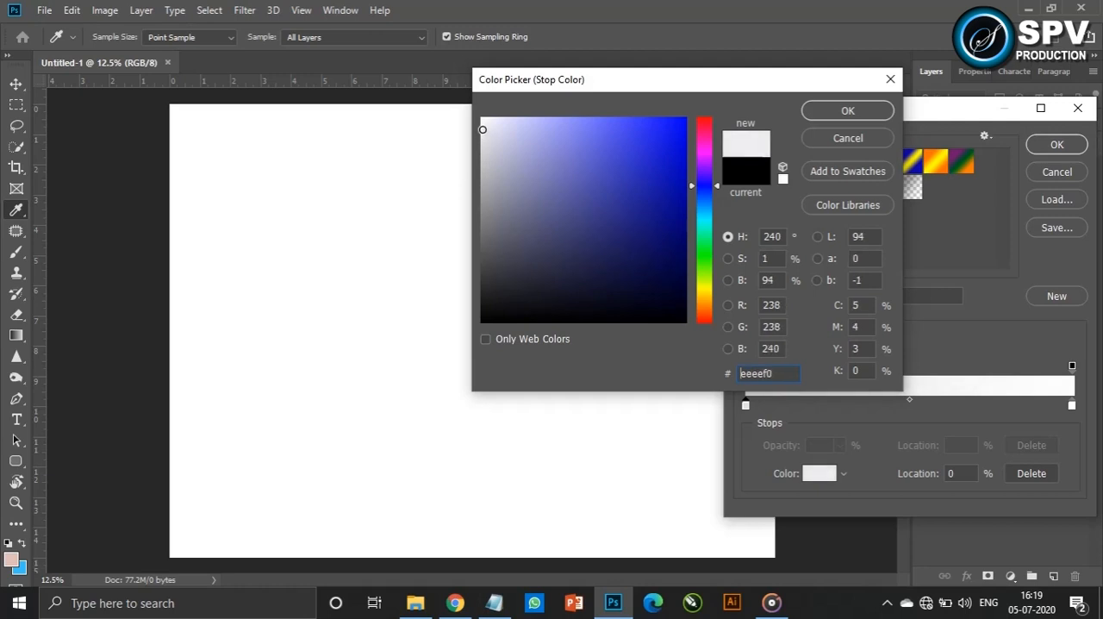
click(856, 113)
Set the gradient's end stop to light grey and fill the background with it radially from the canvas centre outwards
click(821, 472)
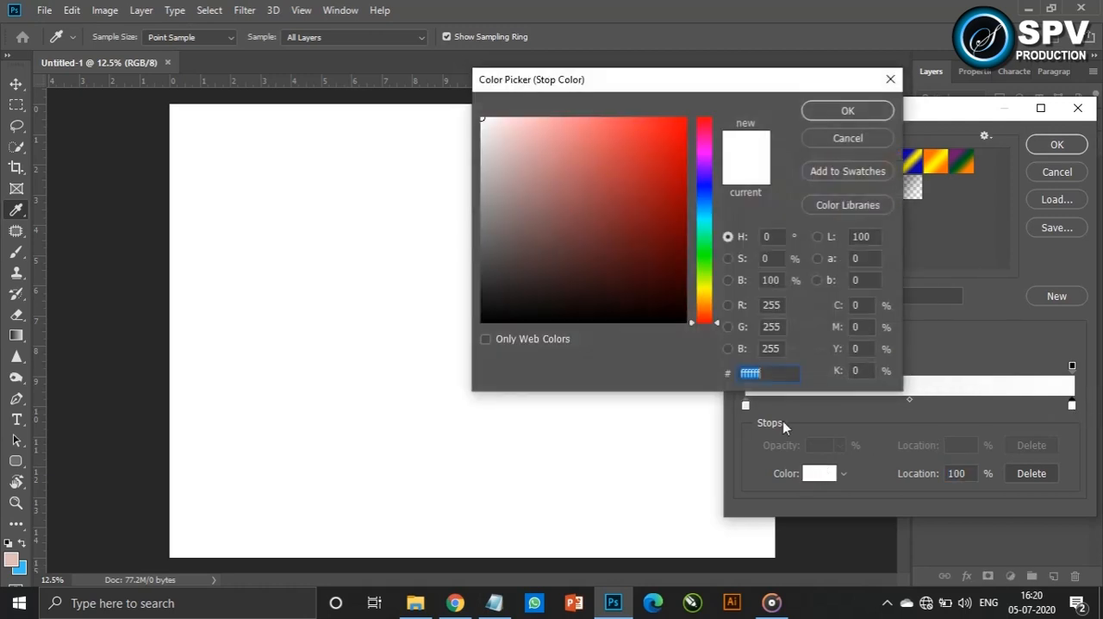
click(481, 175)
click(483, 158)
click(848, 110)
click(1057, 144)
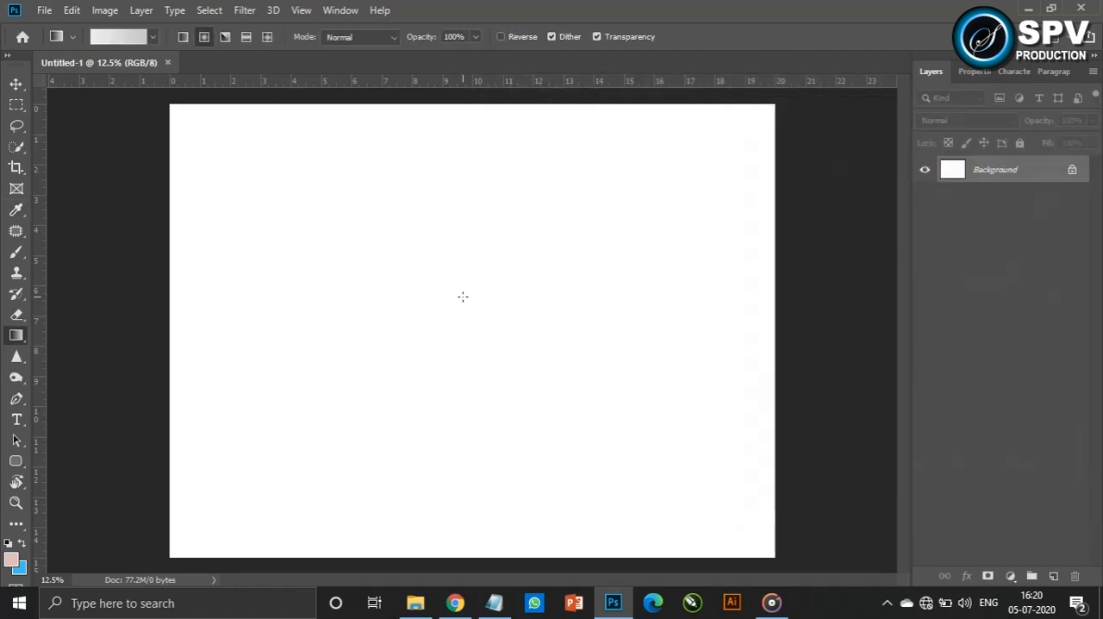
drag(719, 511, 747, 527)
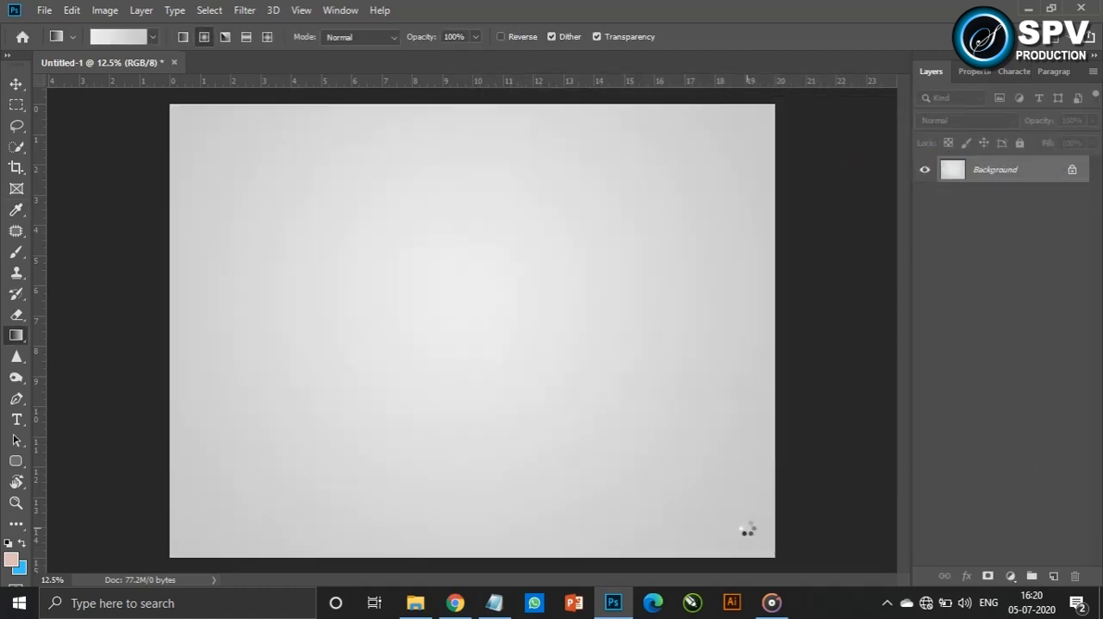
Place the logo PDF from the desktop on the canvas, scale it down and position it in the upper-left area
key(v)
click(1030, 12)
drag(86, 103, 372, 286)
click(439, 379)
click(443, 423)
click(678, 387)
drag(692, 558, 509, 405)
drag(497, 363, 283, 253)
key(Return)
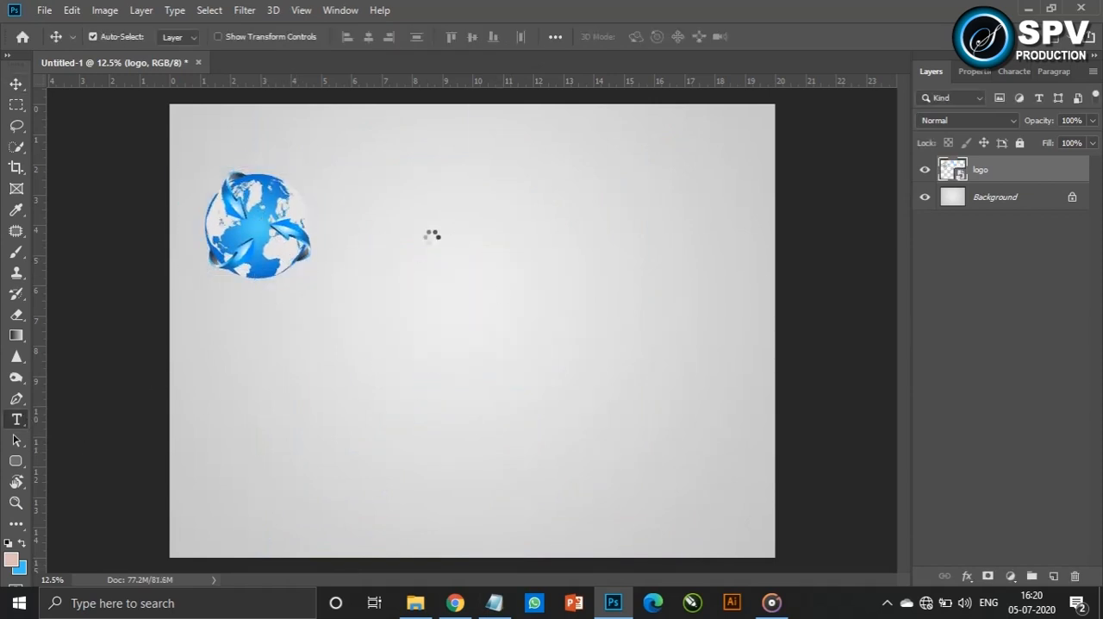
Add the text "SMARTOUS" beside the globe and set its font to Exotc350 Bd BT
click(431, 234)
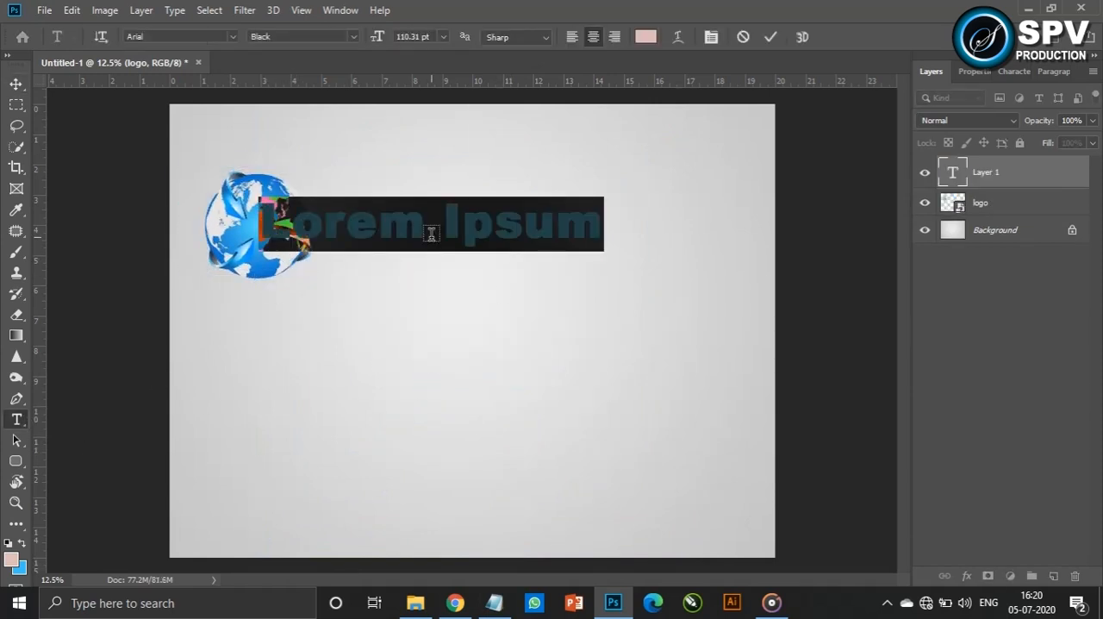
text(SMARTOUS)
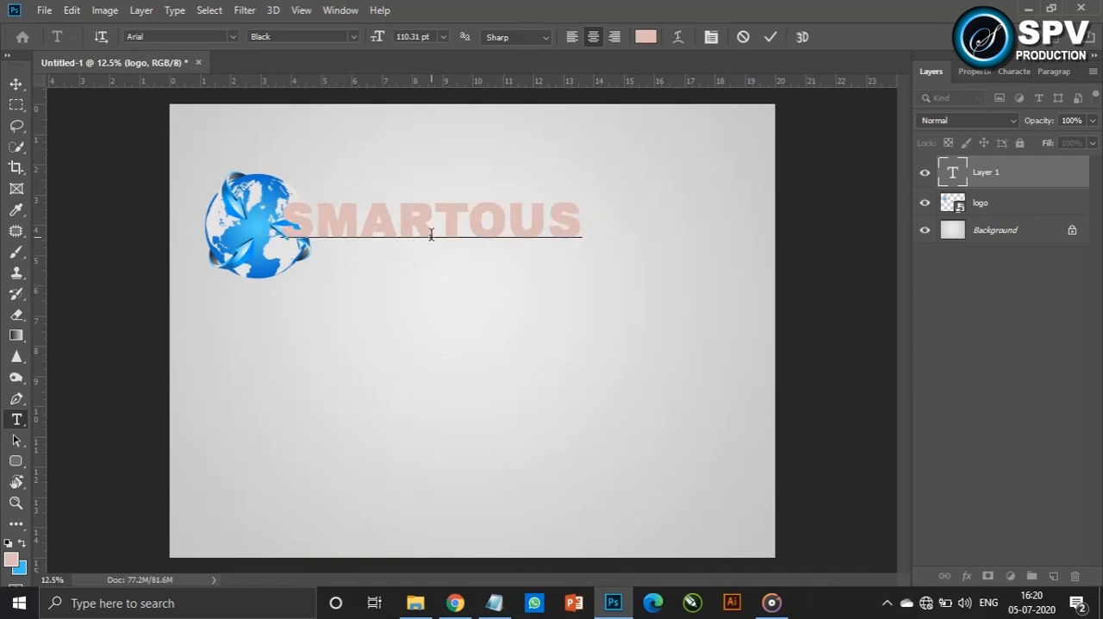
key(ctrl+Return)
key(v)
click(1012, 73)
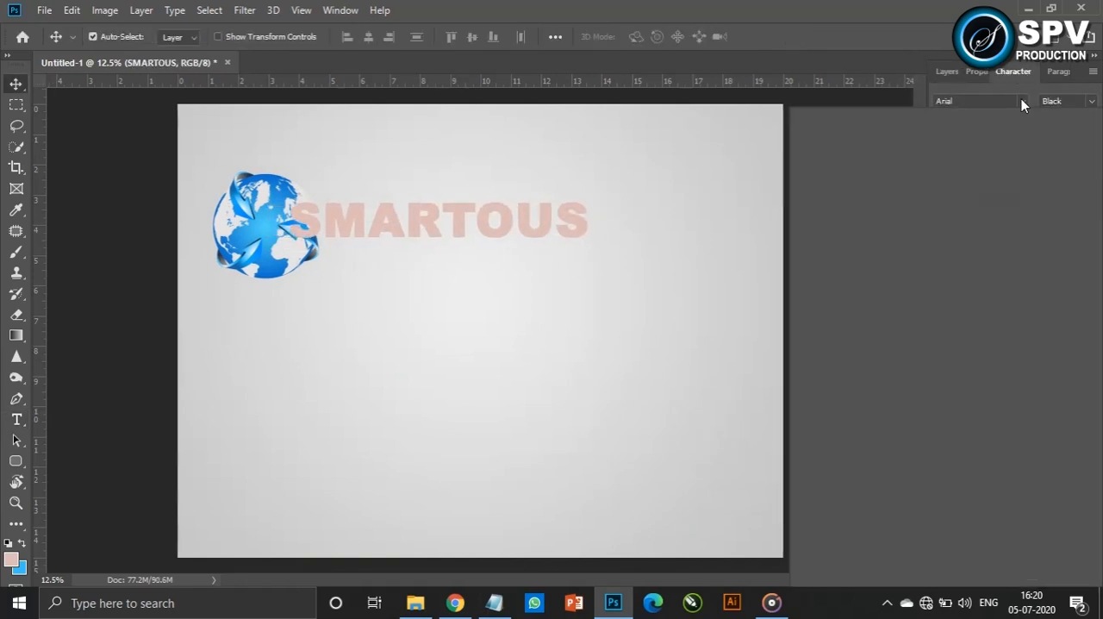
click(1021, 102)
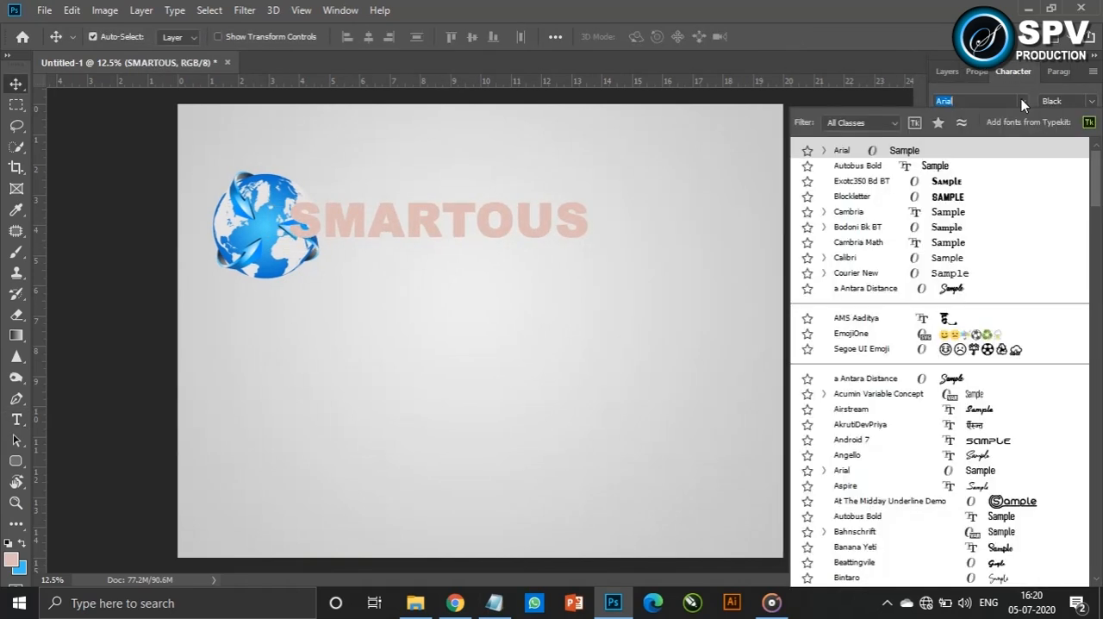
click(1014, 183)
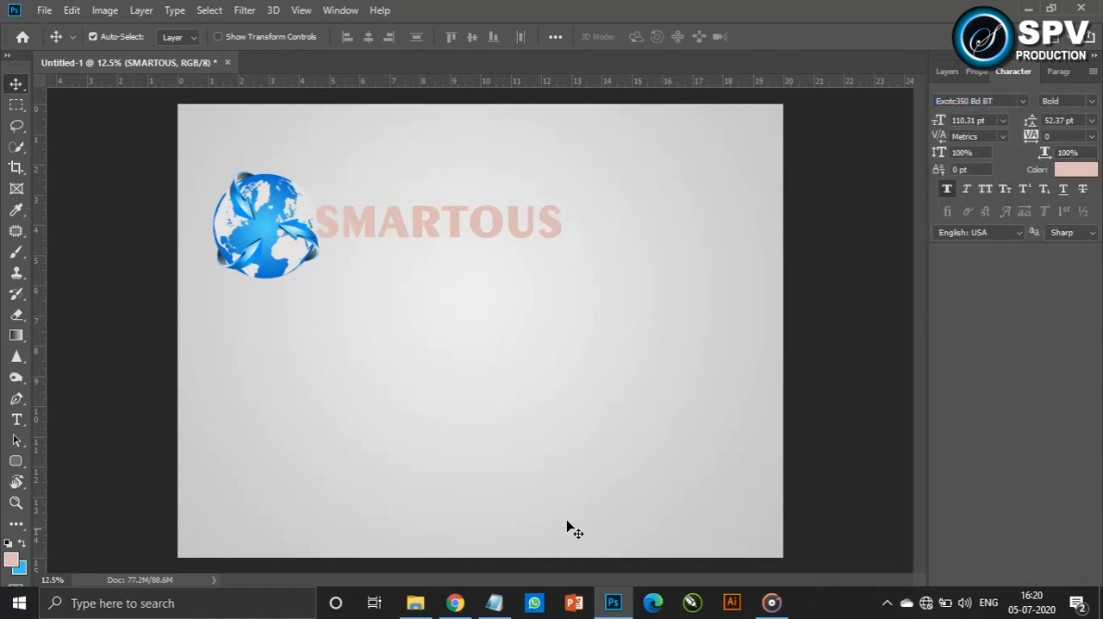
Copy the light blue colour code from the open notes file and apply it as the text colour
click(494, 603)
drag(412, 175, 301, 177)
key(ctrl+c)
click(736, 136)
click(1076, 169)
key(ctrl+v)
click(847, 108)
Move the SMARTOUS text clear of the globe and change its colour to a fully saturated, stronger blue
drag(449, 229, 535, 229)
click(1076, 169)
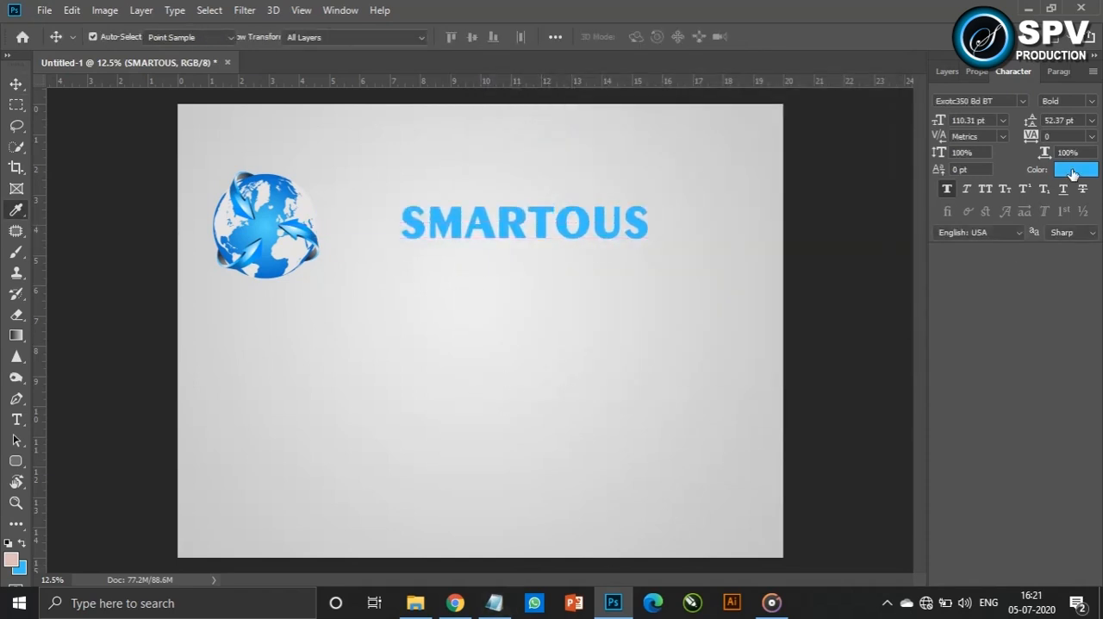
drag(707, 207, 710, 204)
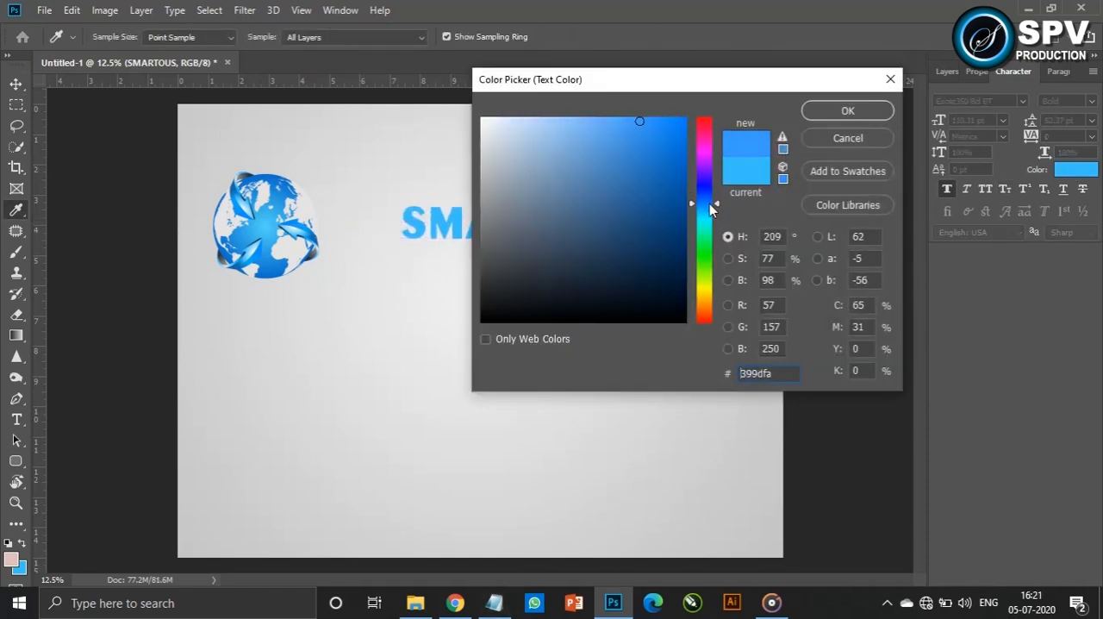
click(685, 119)
click(878, 107)
Enlarge the SMARTOUS text to roughly 1.6 times its size and position it level with the globe
key(ctrl+t)
drag(650, 246, 719, 295)
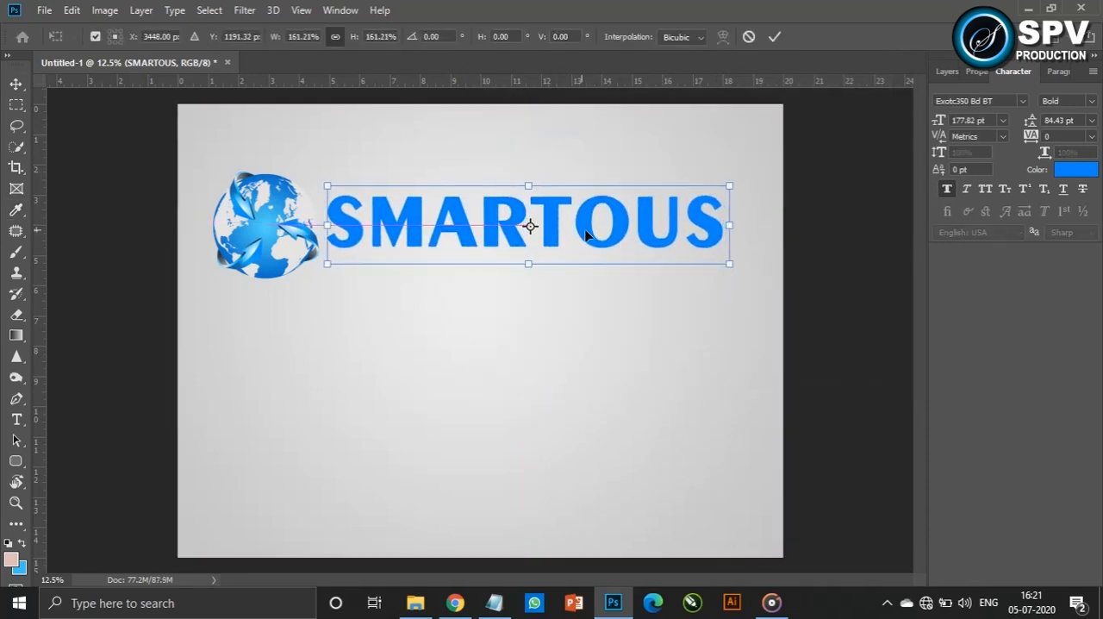
drag(529, 226, 610, 237)
drag(758, 264, 751, 263)
key(Return)
drag(585, 230, 590, 232)
Enlarge the globe logo and shift it slightly so it balances the SMARTOUS text
click(256, 230)
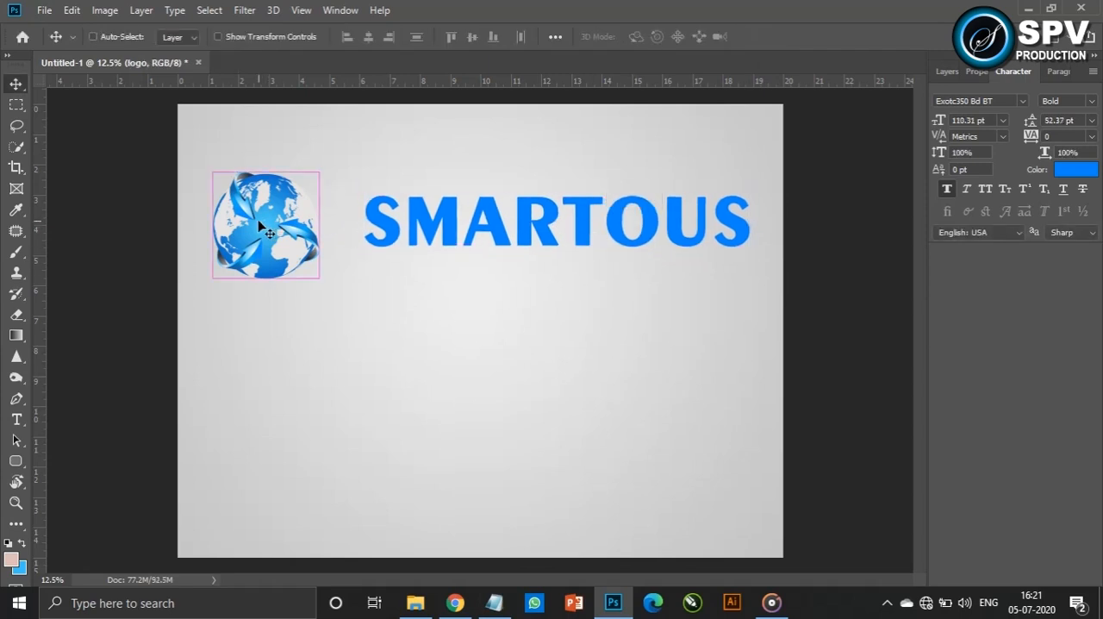
key(ctrl+t)
drag(324, 279, 341, 296)
drag(302, 237, 308, 260)
key(Return)
Apply a Bevel & Emboss layer effect with a smooth inner bevel to the SMARTOUS text
click(610, 235)
click(947, 72)
right_click(1000, 173)
click(833, 87)
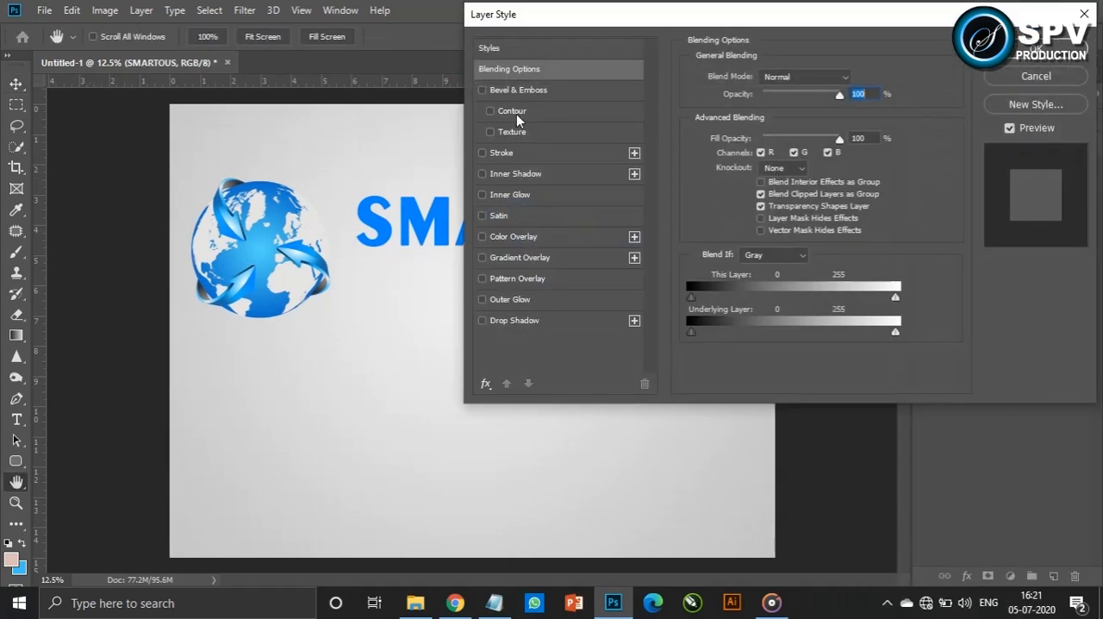
click(523, 90)
drag(610, 22, 640, 23)
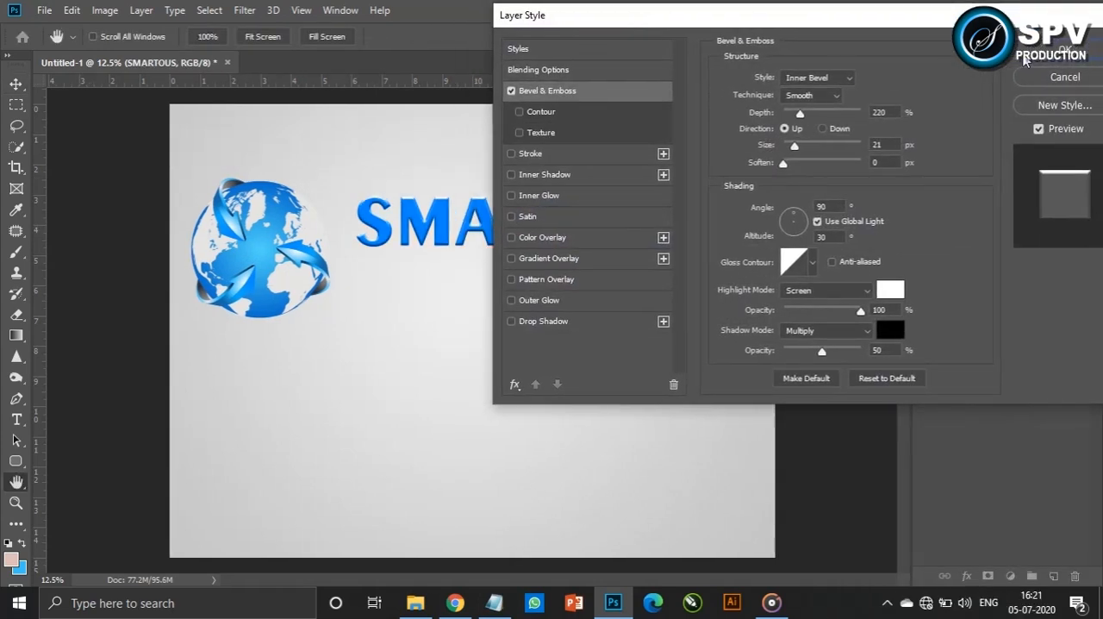
click(1045, 52)
Add a text layer reading GLOBAL SERVICES below the logo and move it fully inside the canvas
click(17, 419)
click(332, 418)
text(GLOBAL SER)
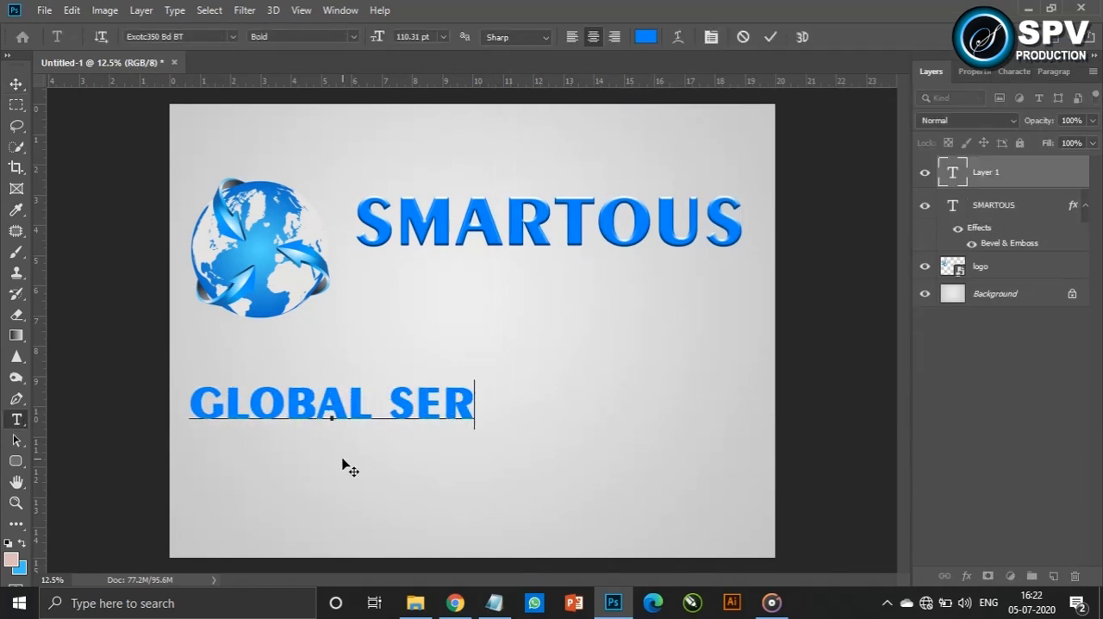
text(VICES)
key(ctrl+Return)
key(v)
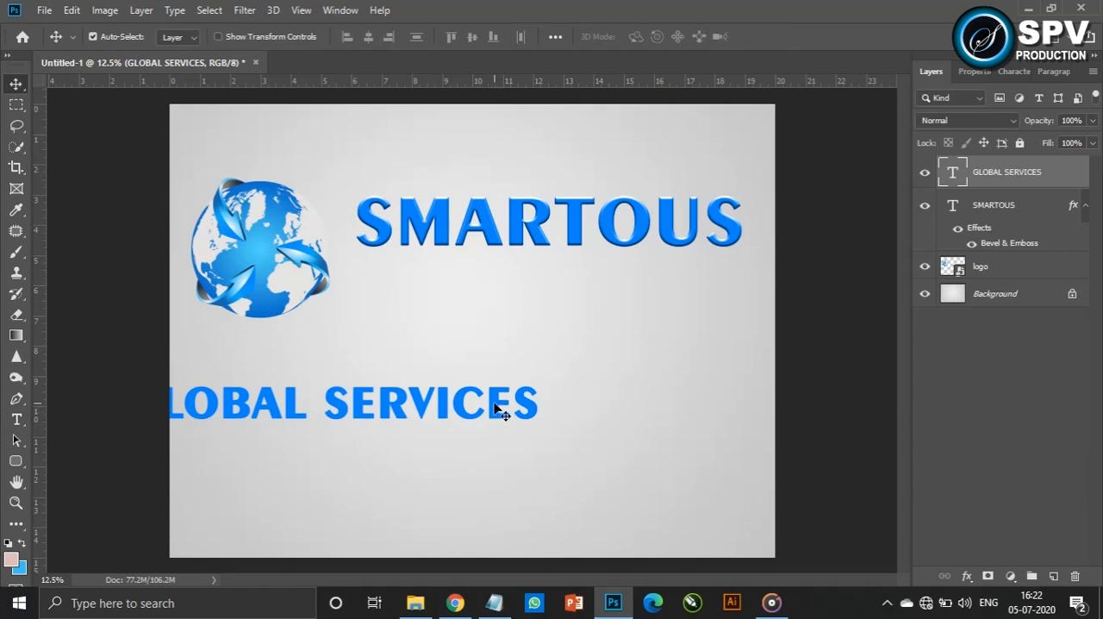
drag(492, 410, 601, 399)
Change the colour of the GLOBAL SERVICES text to a very dark navy blue
click(1014, 72)
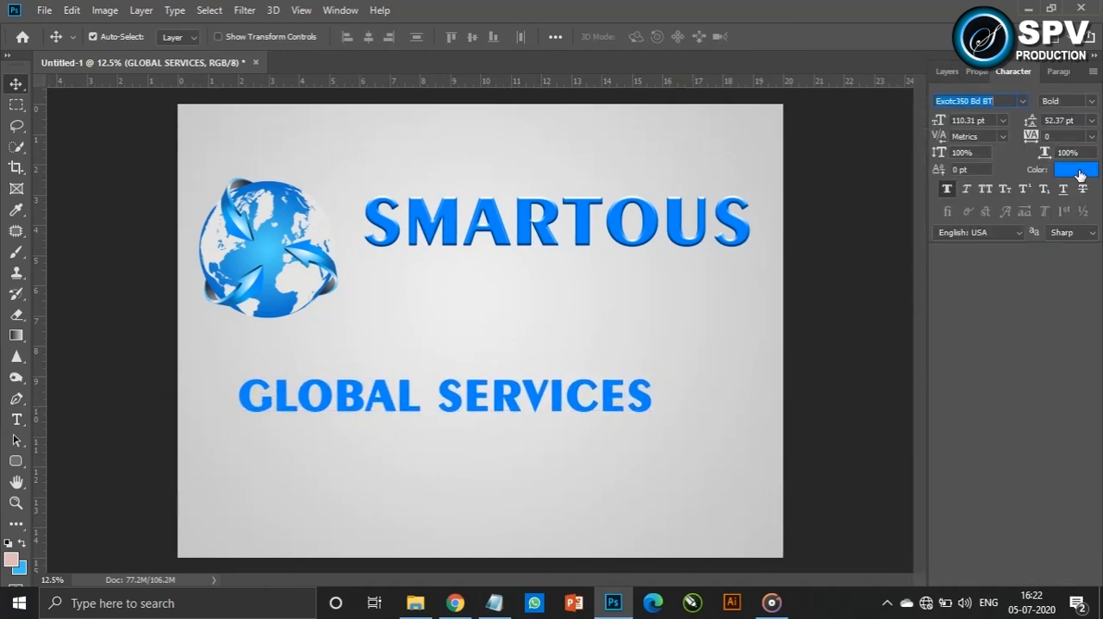
click(1078, 171)
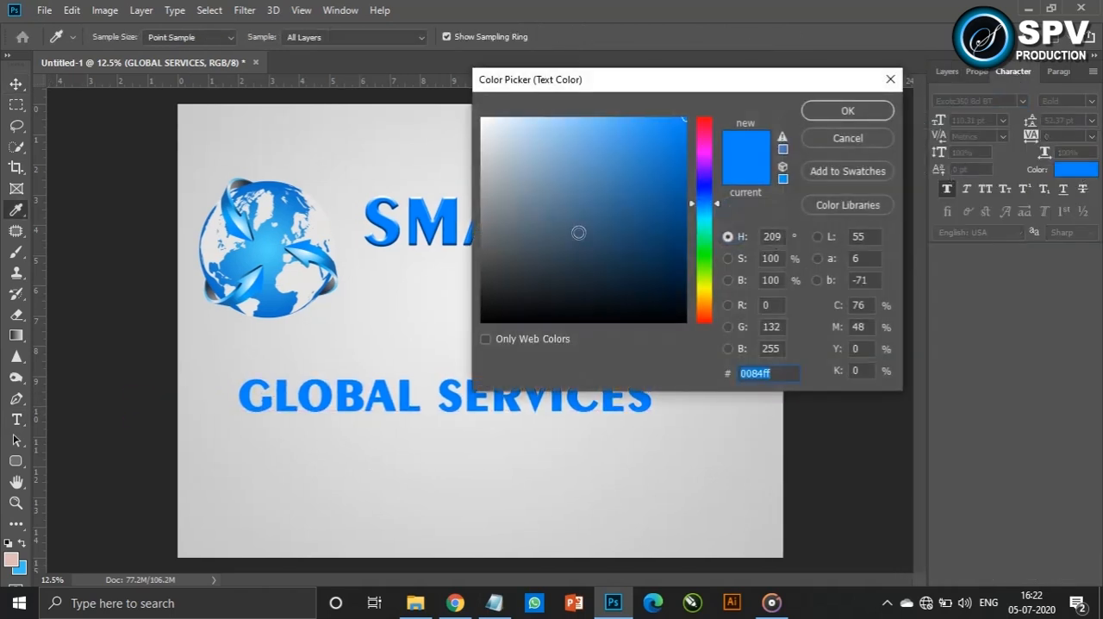
click(672, 280)
click(846, 112)
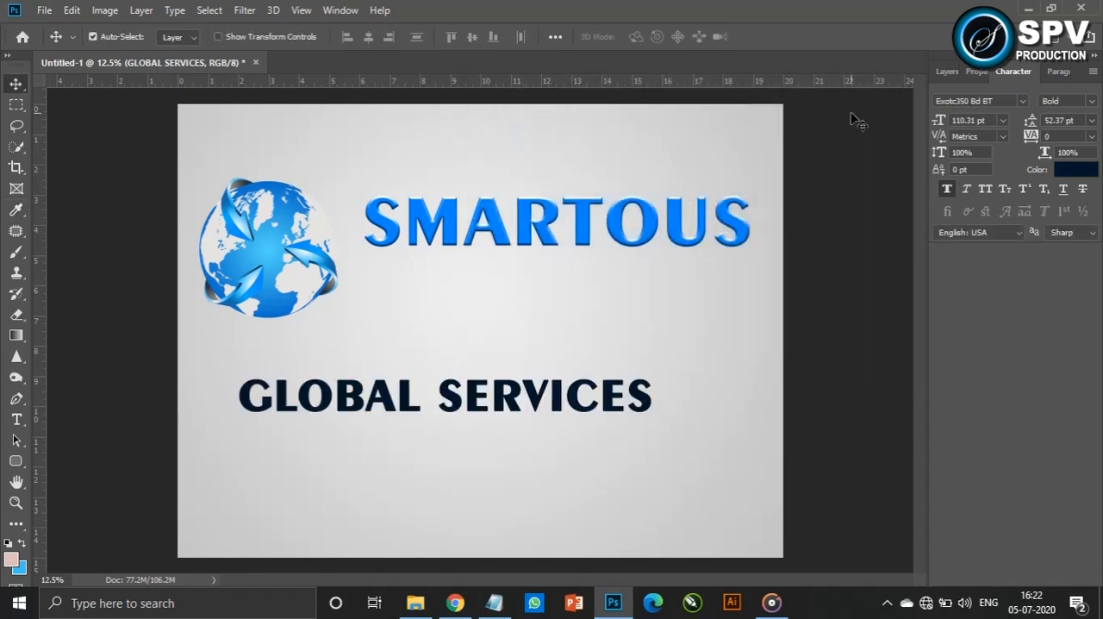
Set the GLOBAL SERVICES text to Arial Regular at 72 pt and move it directly beneath SMARTOUS
click(1022, 102)
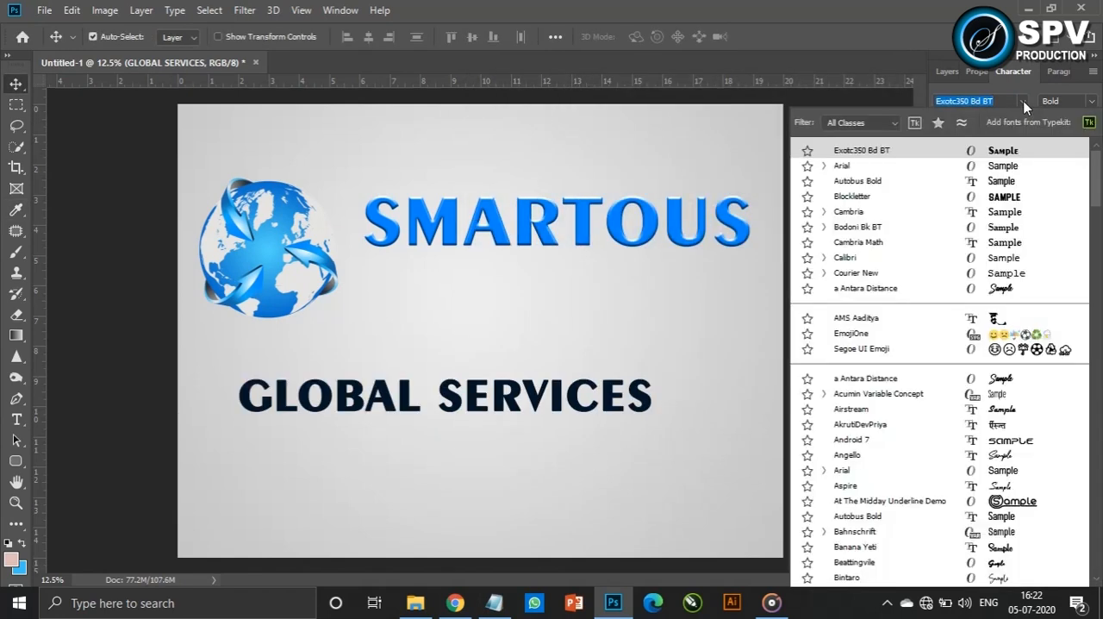
click(1001, 166)
click(1093, 101)
click(1045, 168)
drag(567, 387, 699, 284)
click(1003, 121)
click(991, 326)
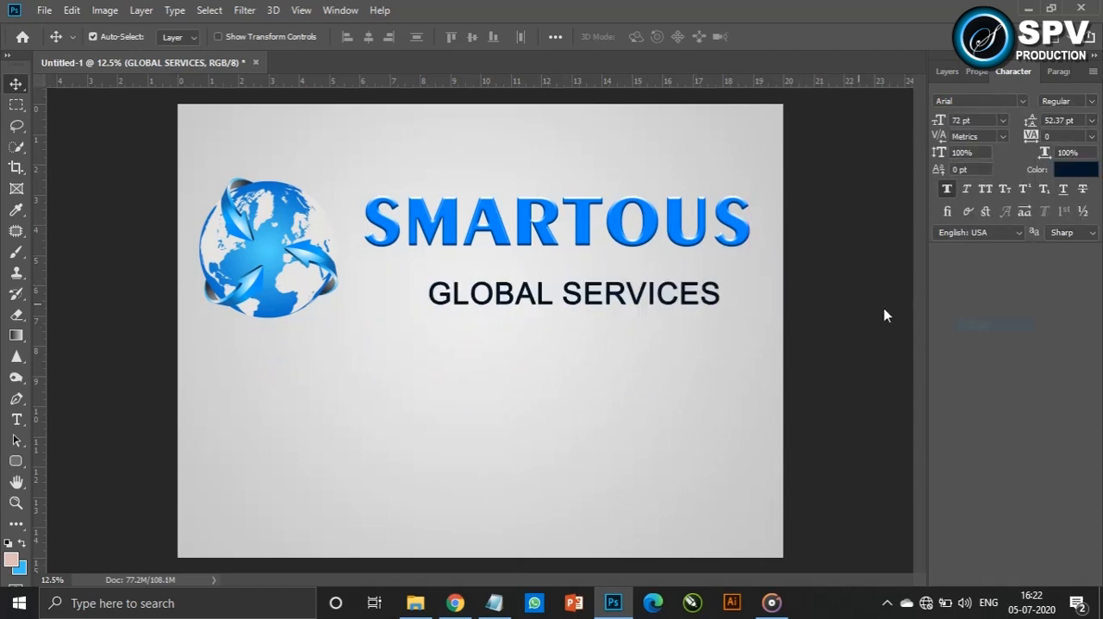
Restyle the GLOBAL SERVICES tagline as 48 pt Bold with 640 tracking, positioned to span the width of SMARTOUS
click(1002, 121)
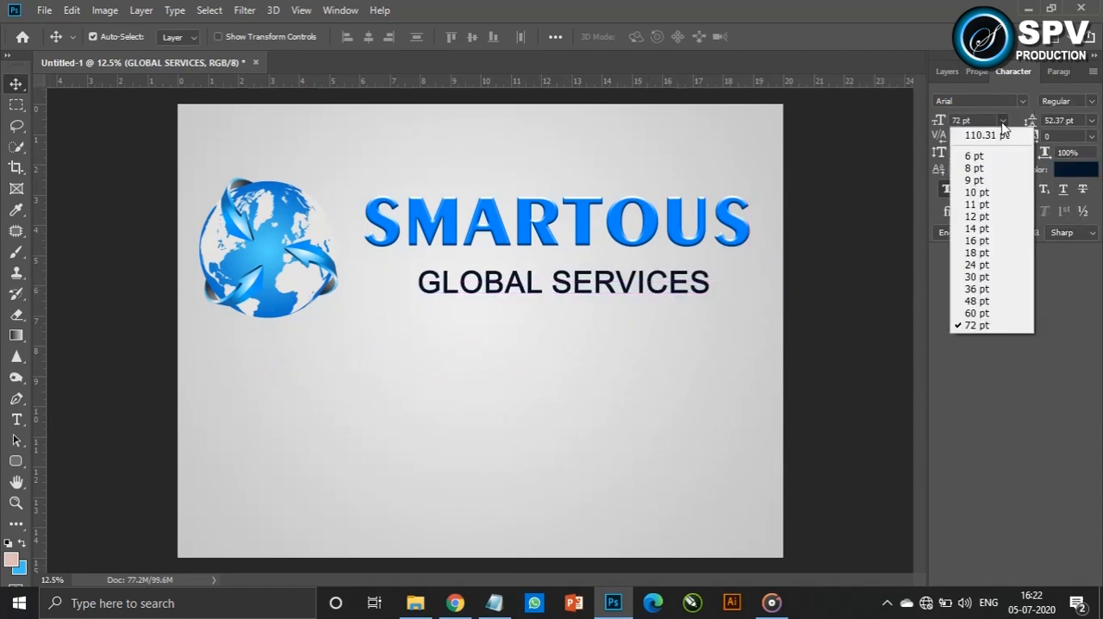
click(992, 302)
drag(638, 285, 626, 272)
drag(1032, 138, 1059, 140)
drag(658, 269, 665, 278)
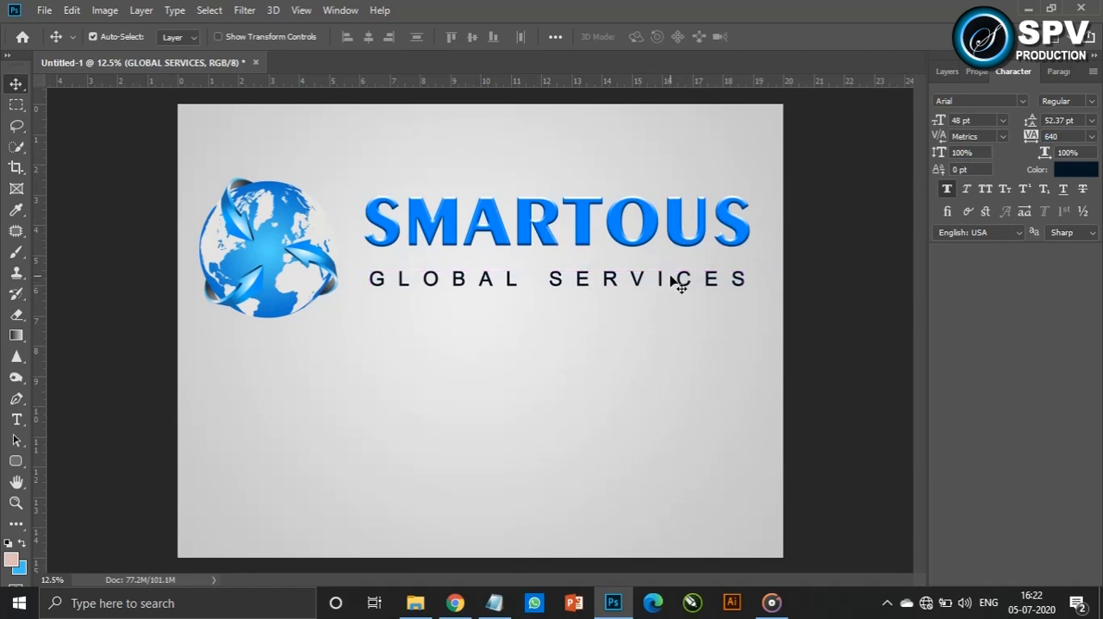
click(1091, 101)
click(1000, 197)
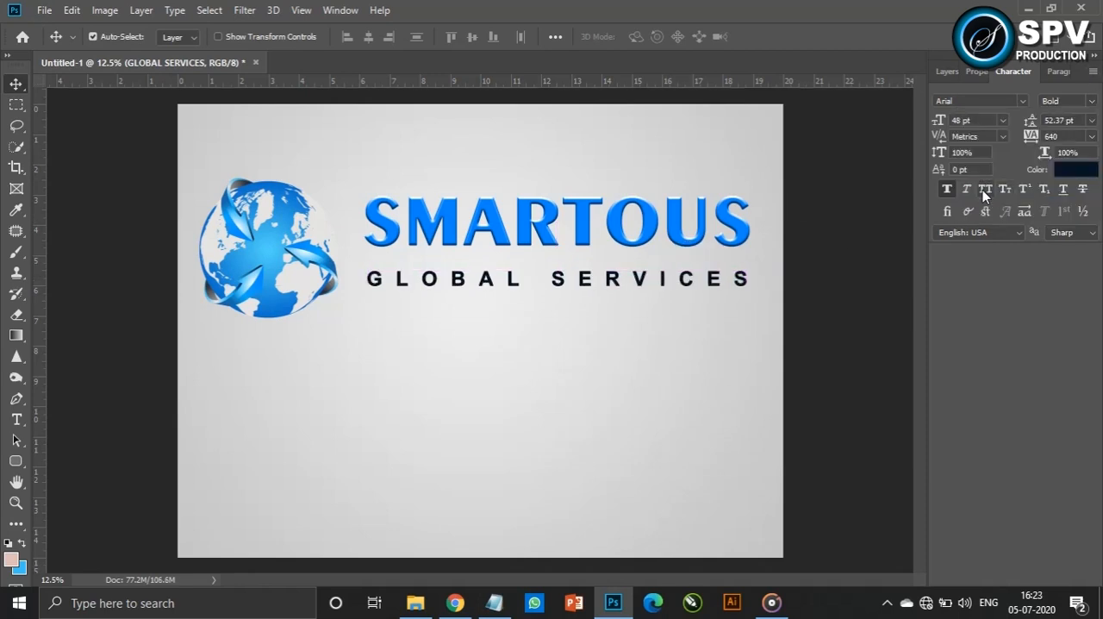
Fine-tune the vertical positions of the SMARTOUS and GLOBAL SERVICES text lines beside the globe
click(801, 298)
click(661, 269)
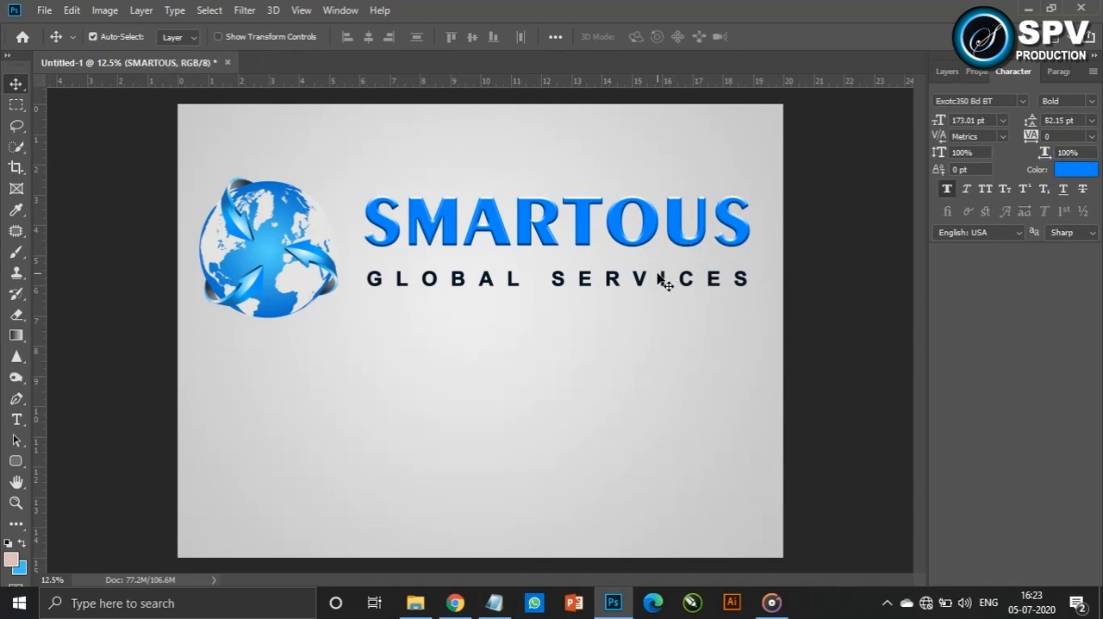
click(828, 294)
click(944, 76)
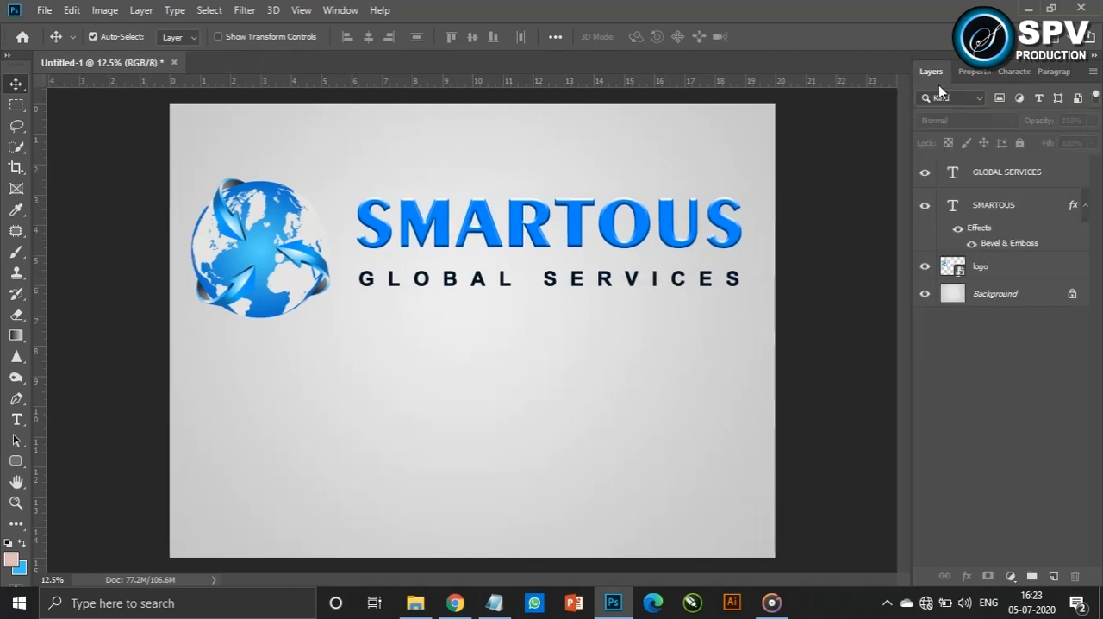
click(705, 286)
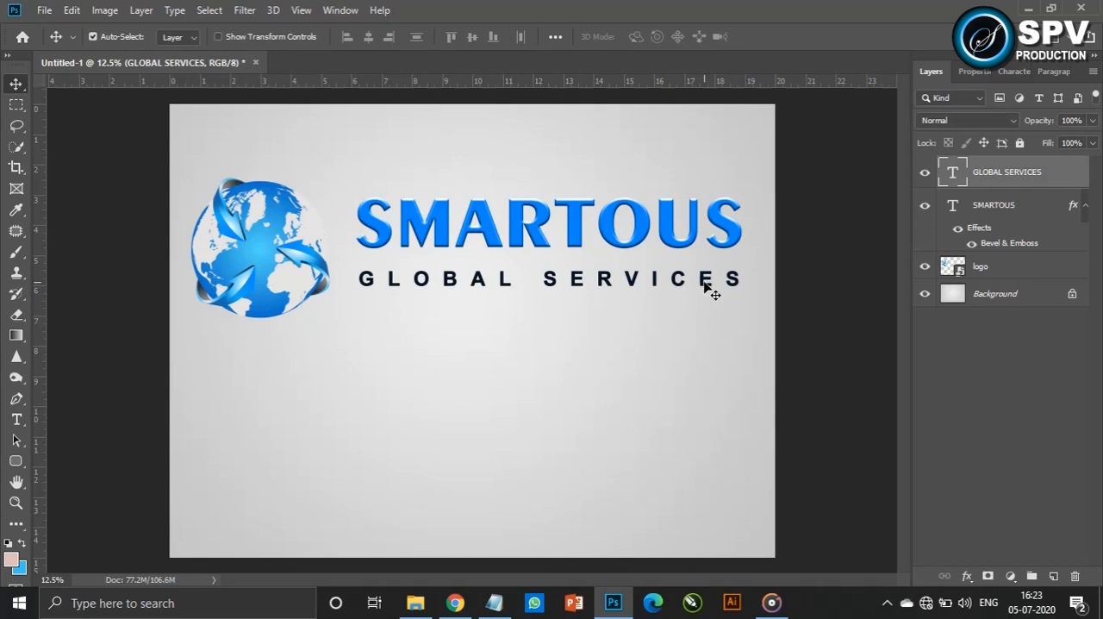
click(825, 252)
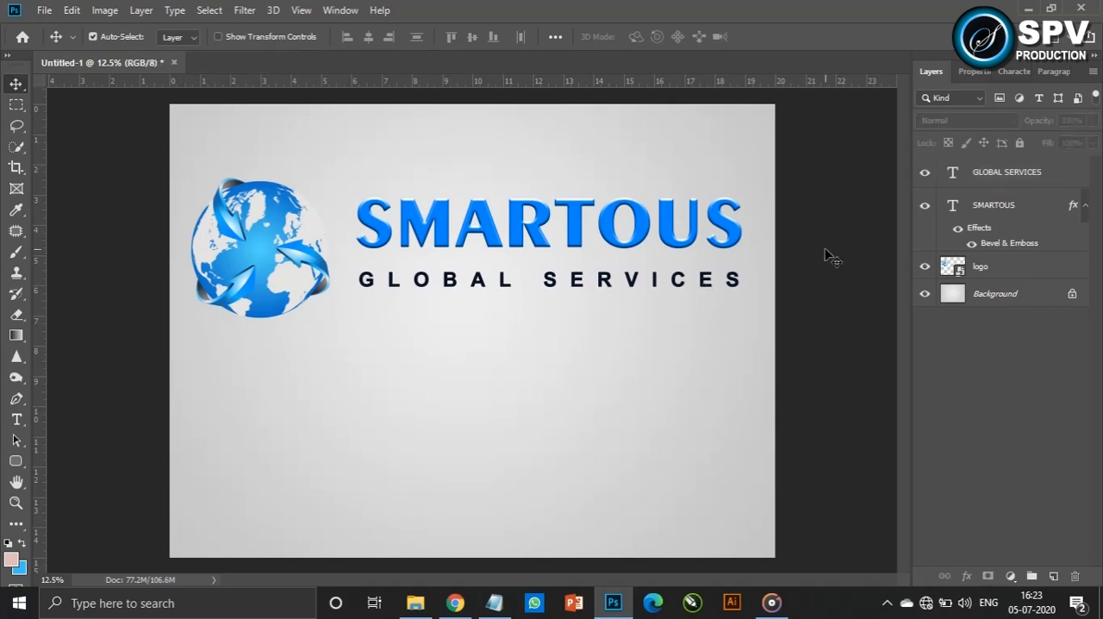
Create a new layer above the background and make a wide, feathered elliptical selection in the empty area below the logo
click(1027, 293)
click(1053, 576)
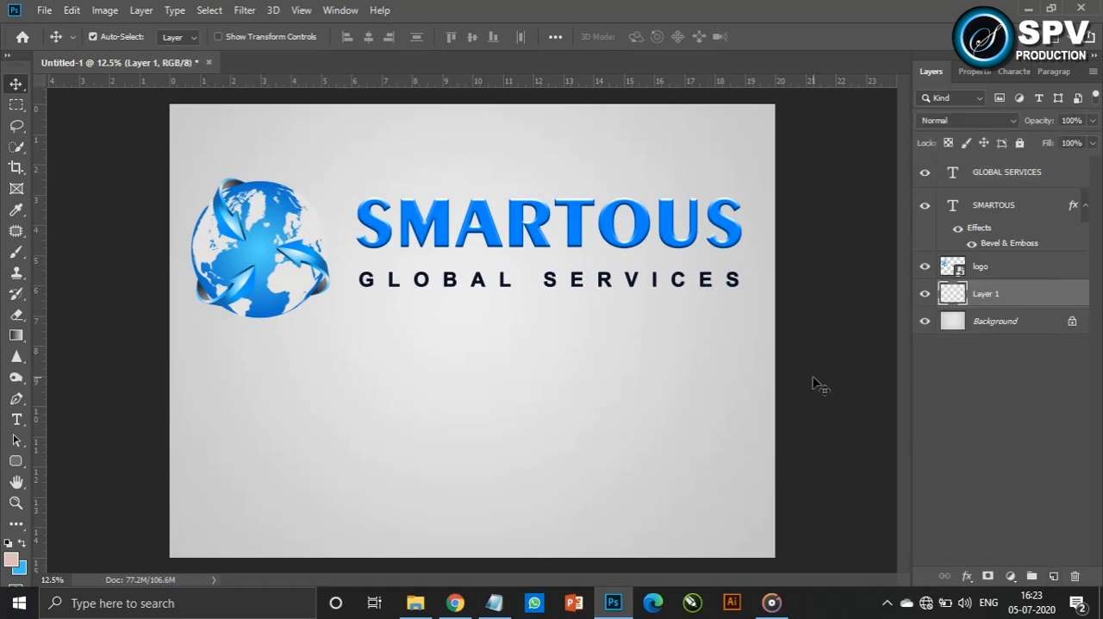
click(815, 341)
key(m)
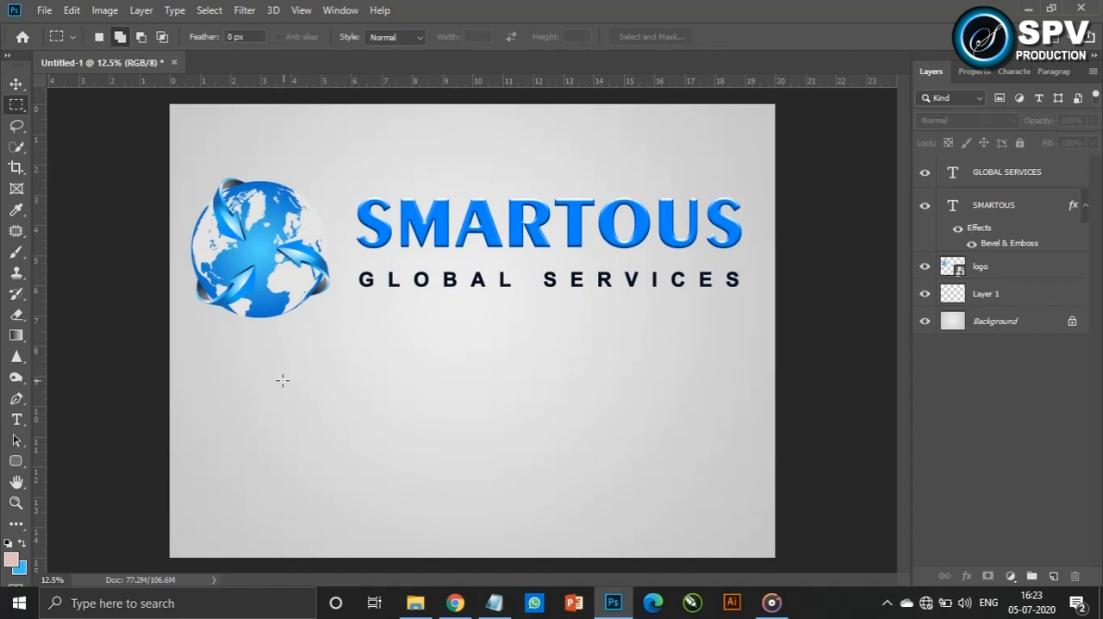
right_click(13, 106)
click(95, 115)
drag(288, 380, 678, 523)
key(shift+F6)
key(Return)
Set up a foreground-to-transparent gradient for the new layer, with its first colour stop set to black (000000)
key(g)
click(986, 293)
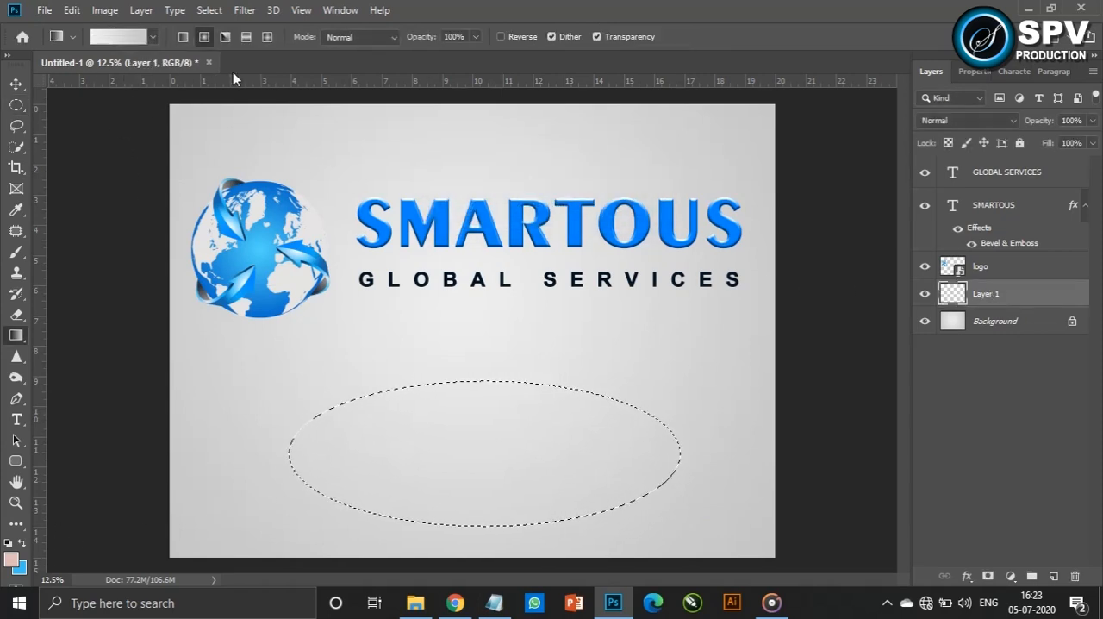
click(112, 37)
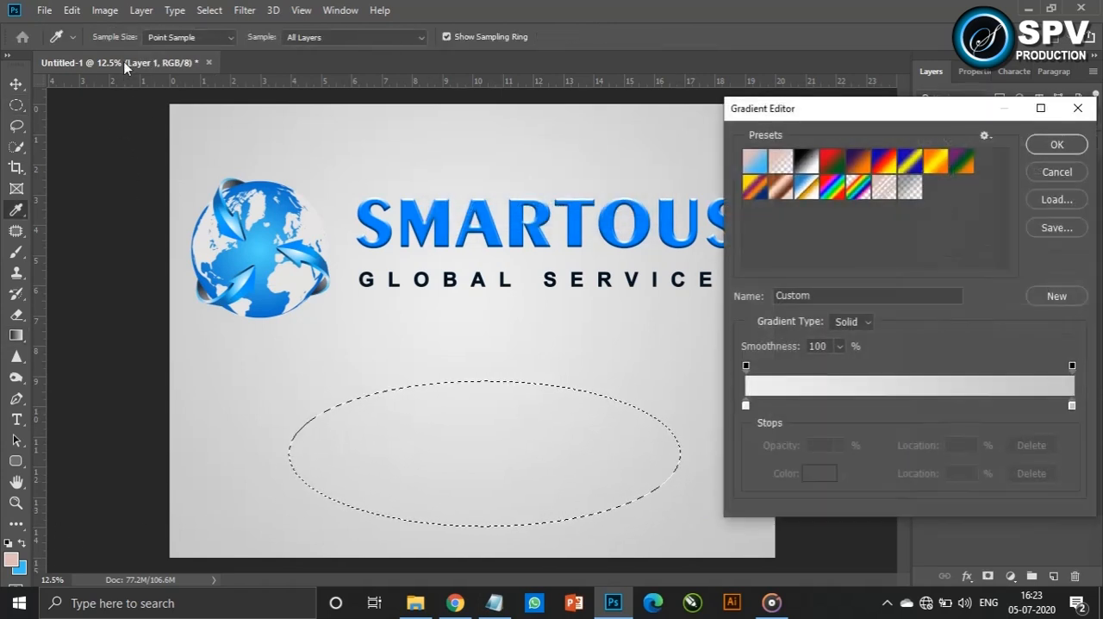
click(781, 161)
click(746, 405)
click(818, 473)
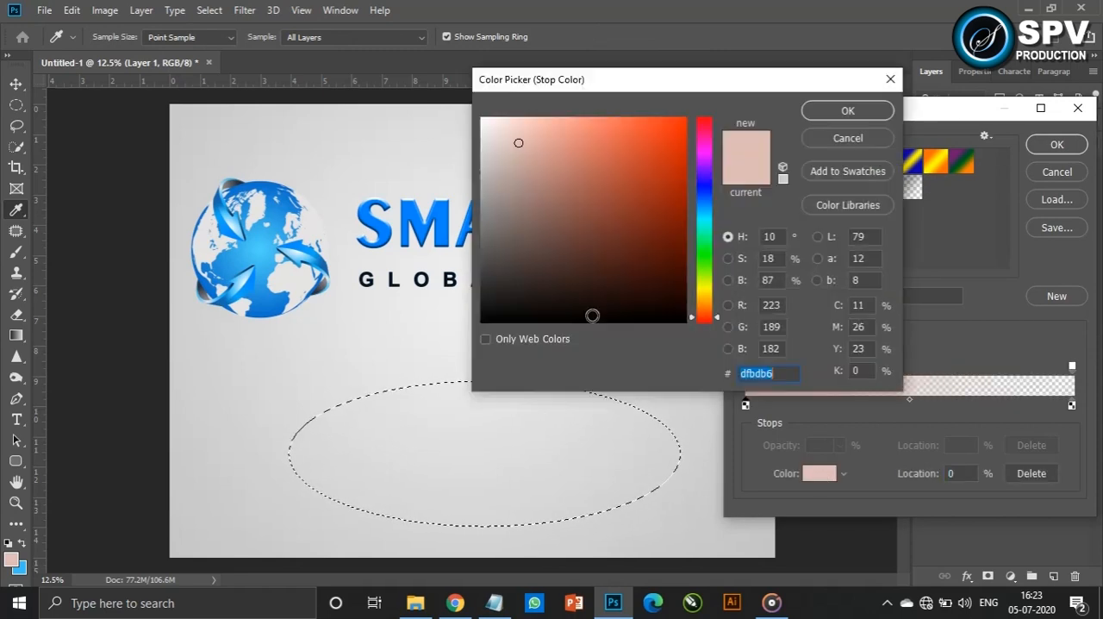
text(000000)
click(848, 110)
click(1057, 144)
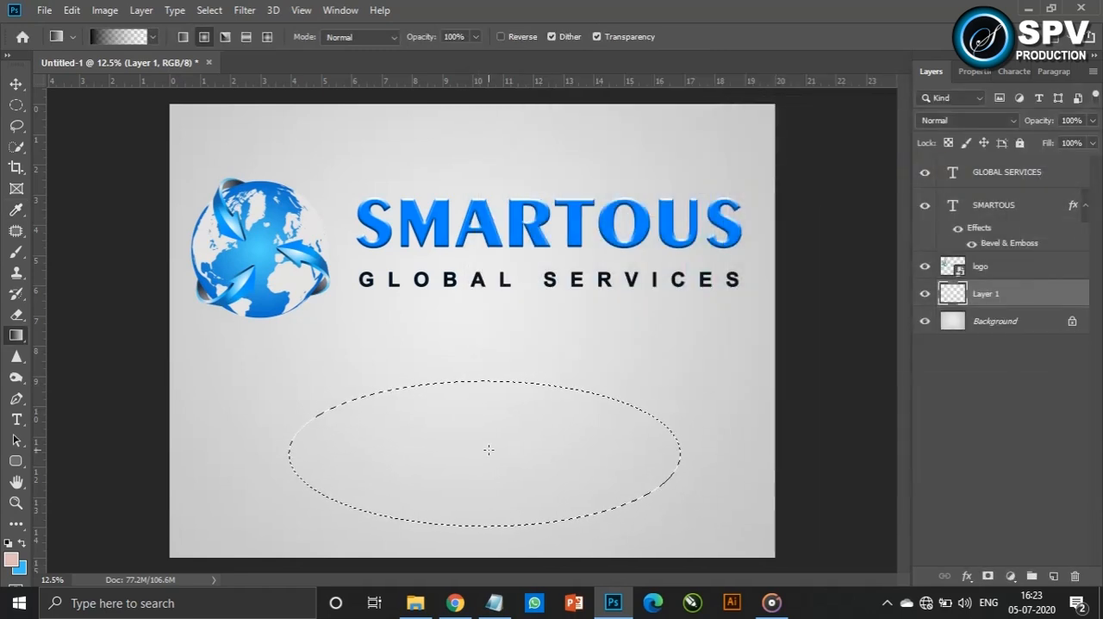
Fill the elliptical selection with the radial gradient from its centre, undoing the first fill and applying a darker one
drag(676, 465, 674, 463)
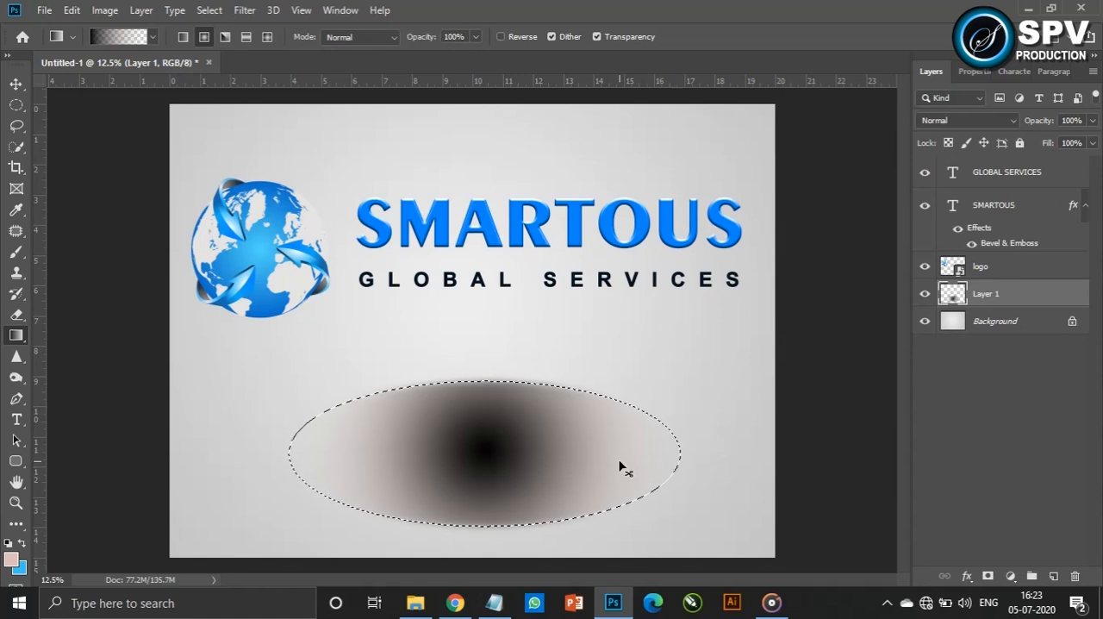
key(ctrl+z)
key(ctrl+minus)
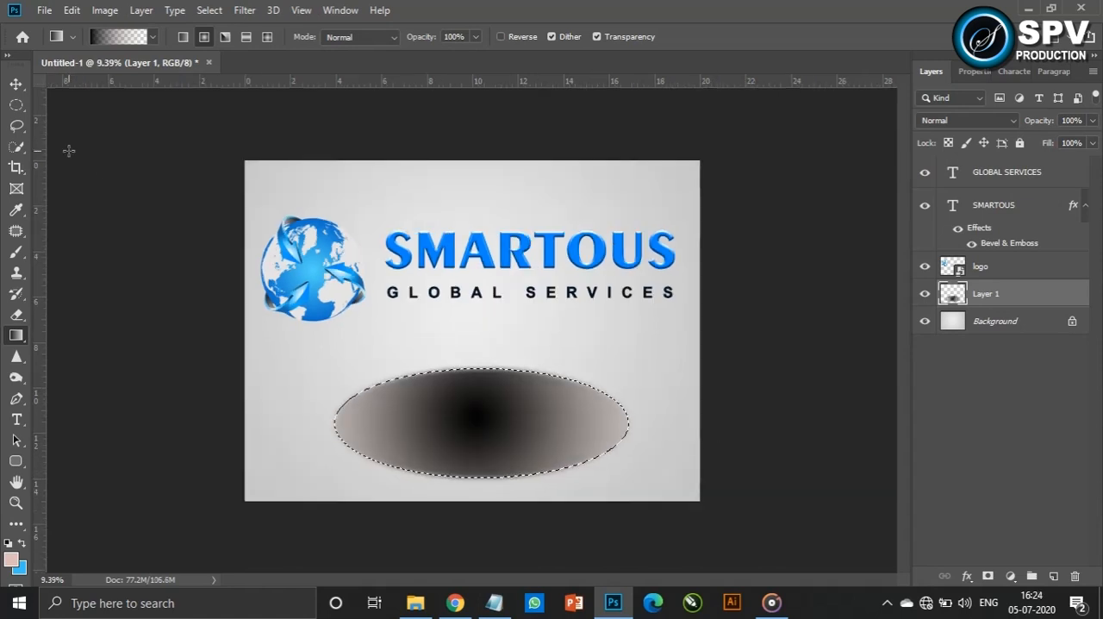
Deselect the gradient ellipse and scale it down into a thin, flat shadow placed directly beneath the globe
click(16, 85)
key(ctrl+d)
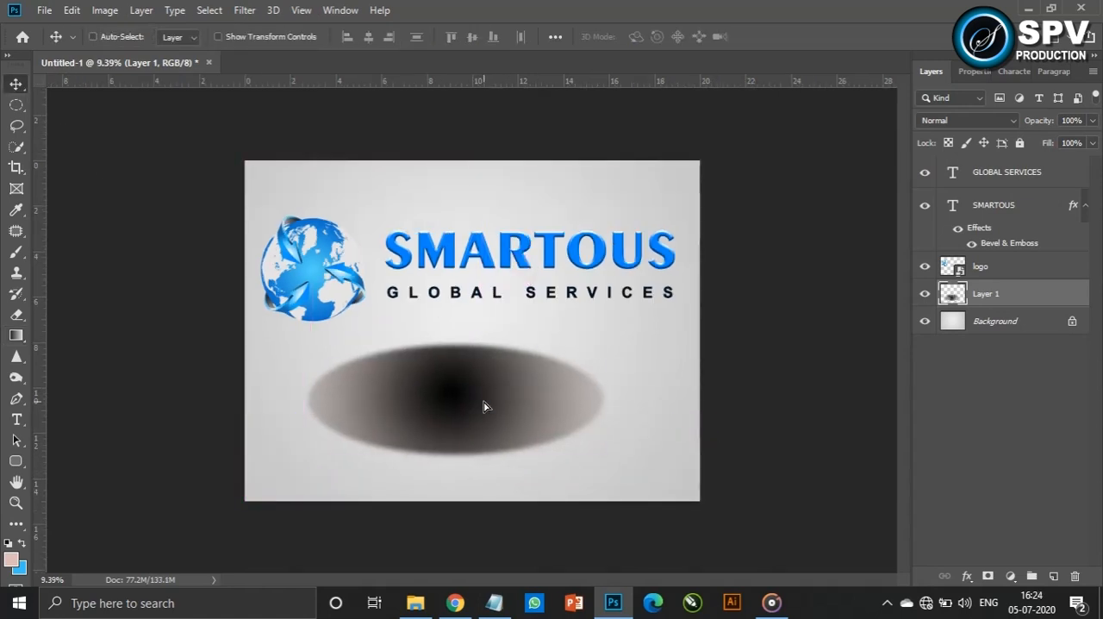
key(ctrl+t)
drag(605, 460, 313, 328)
key(Return)
key(shift+Down)
key(shift+Down)
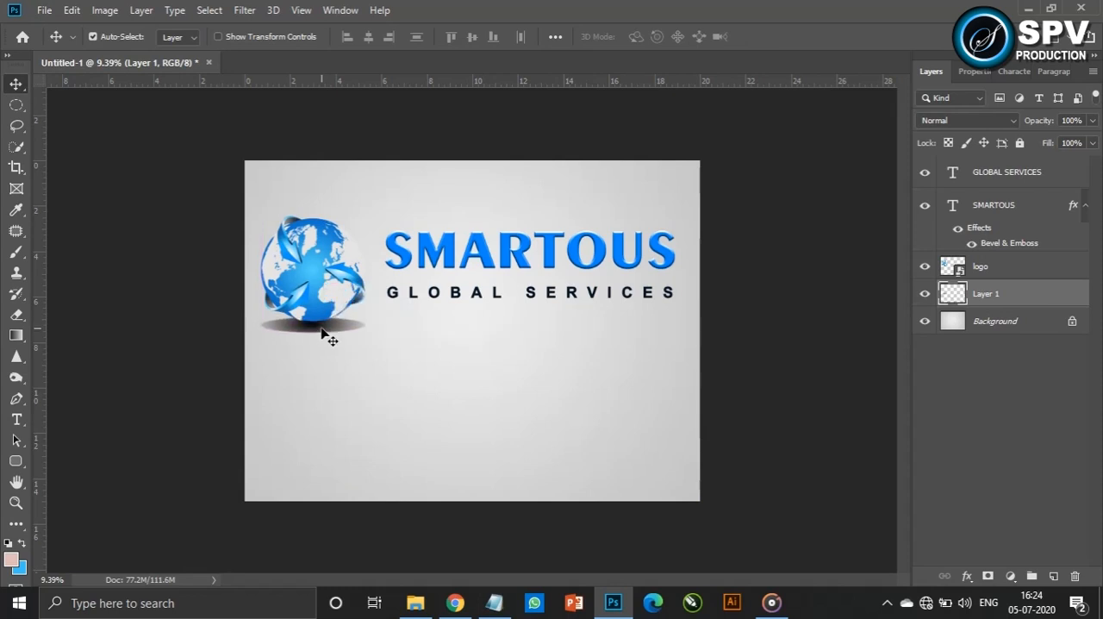
Duplicate the globe's shadow below the GLOBAL SERVICES text and stretch the copy to about 281% width
drag(328, 329, 680, 323)
key(ctrl+t)
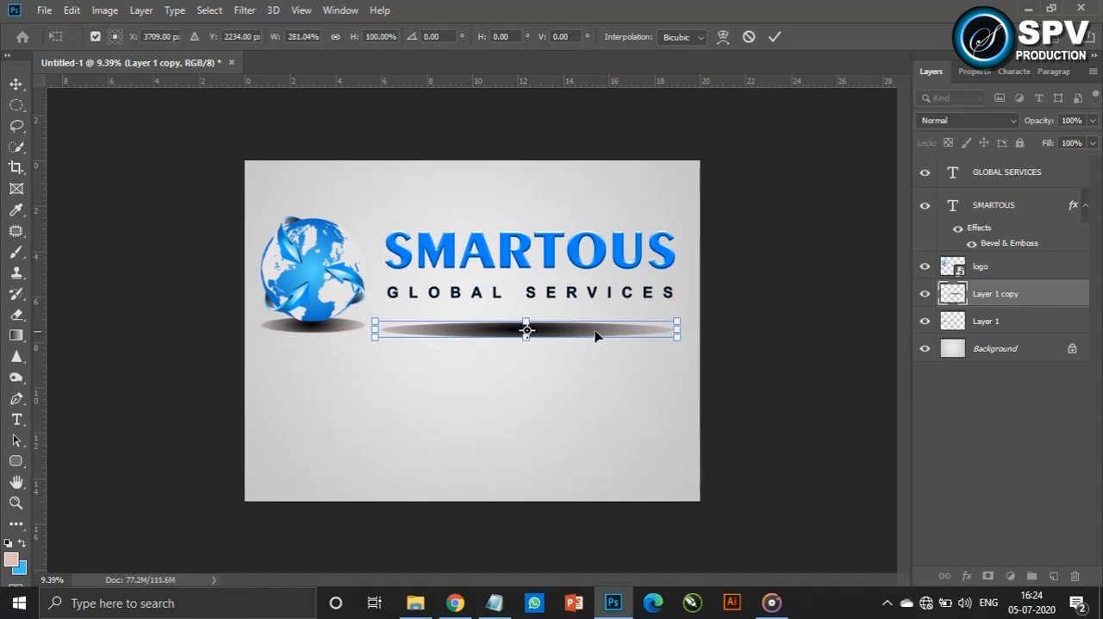
key(Return)
Nudge the text's stretched shadow upward so it sits level with the globe's shadow
ctrl+click(1010, 323)
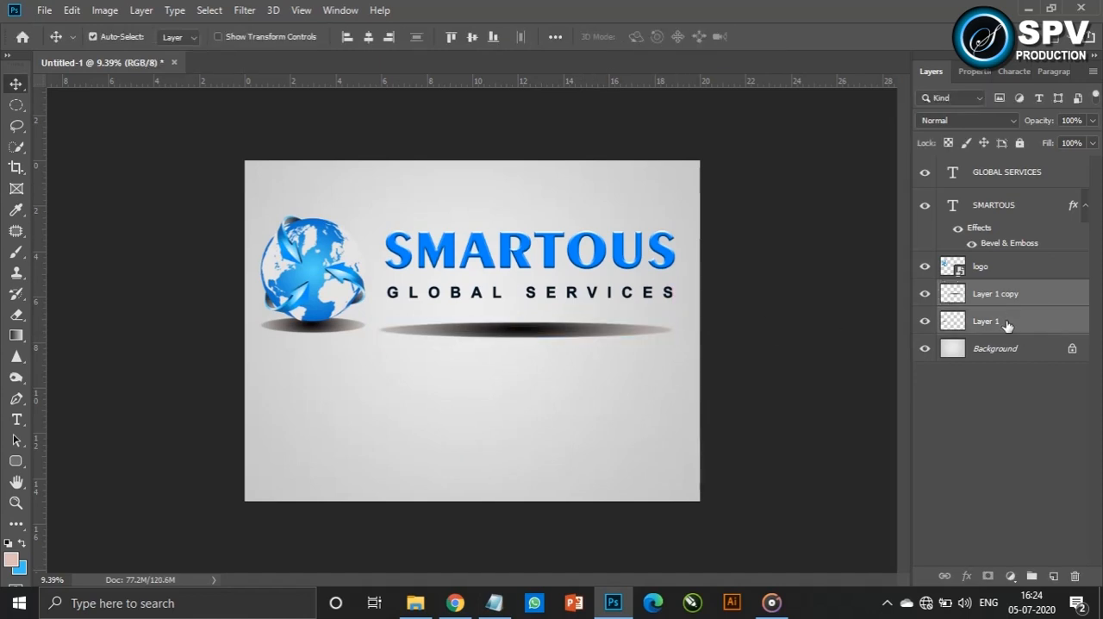
ctrl+click(851, 373)
ctrl+click(565, 329)
key(shift+Up)
key(shift+Up)
key(shift+Up)
key(shift+Up)
key(shift+Up)
Stretch the globe's shadow slightly downward to make it taller
click(953, 320)
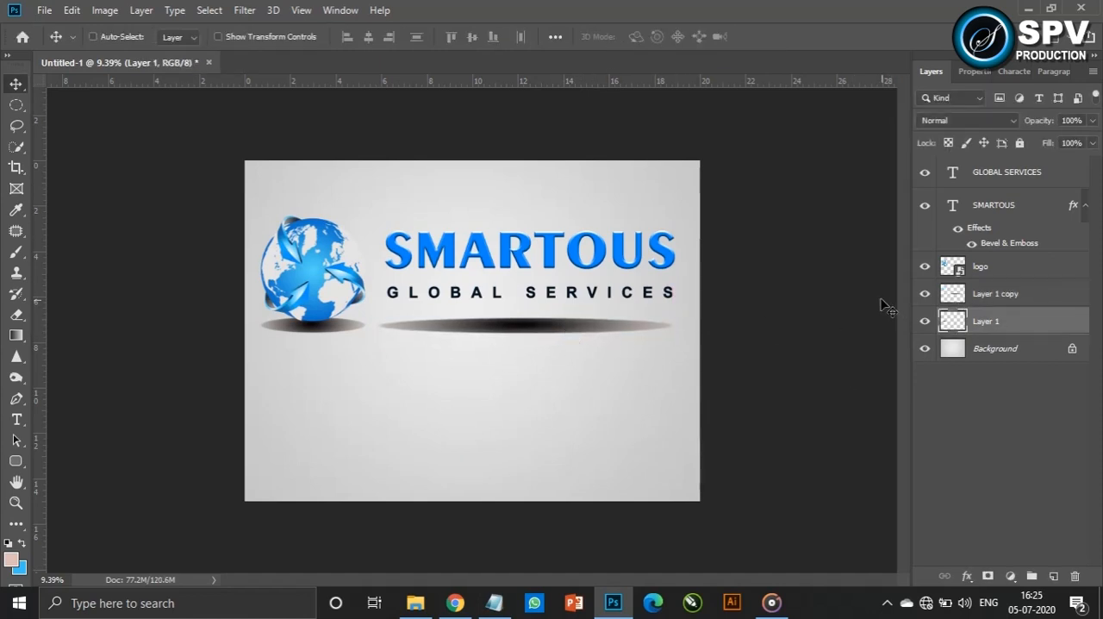
key(ctrl+t)
drag(313, 334, 315, 341)
key(Return)
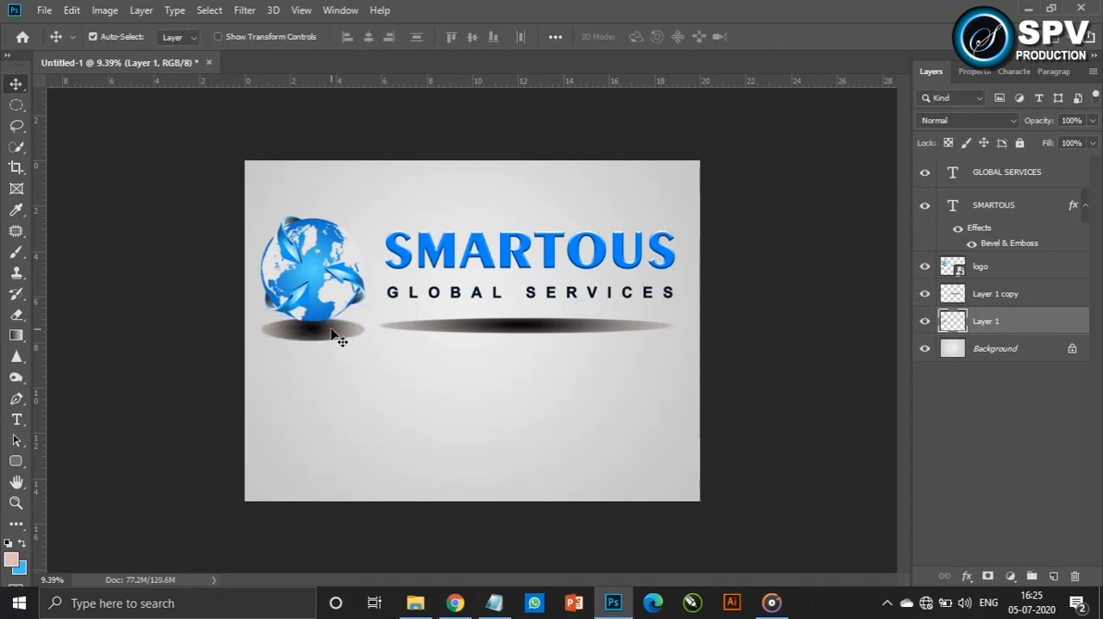
Soften the globe's shadow with a stronger Gaussian Blur and lower its layer opacity to about 55%
click(244, 9)
mouse_move(303, 192)
click(495, 250)
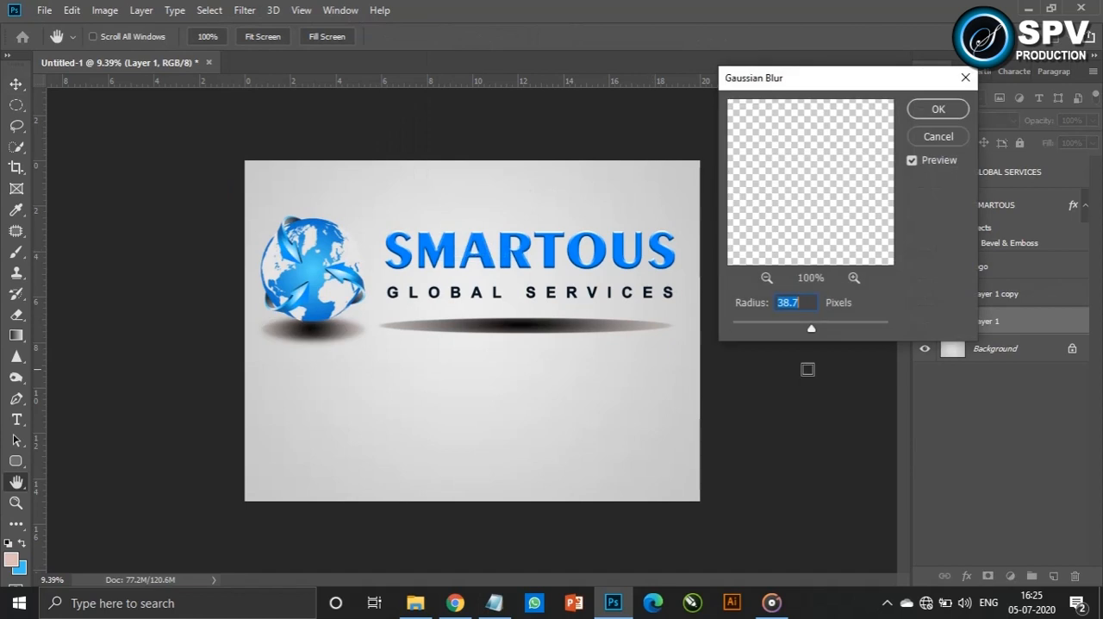
drag(811, 332, 823, 338)
click(938, 109)
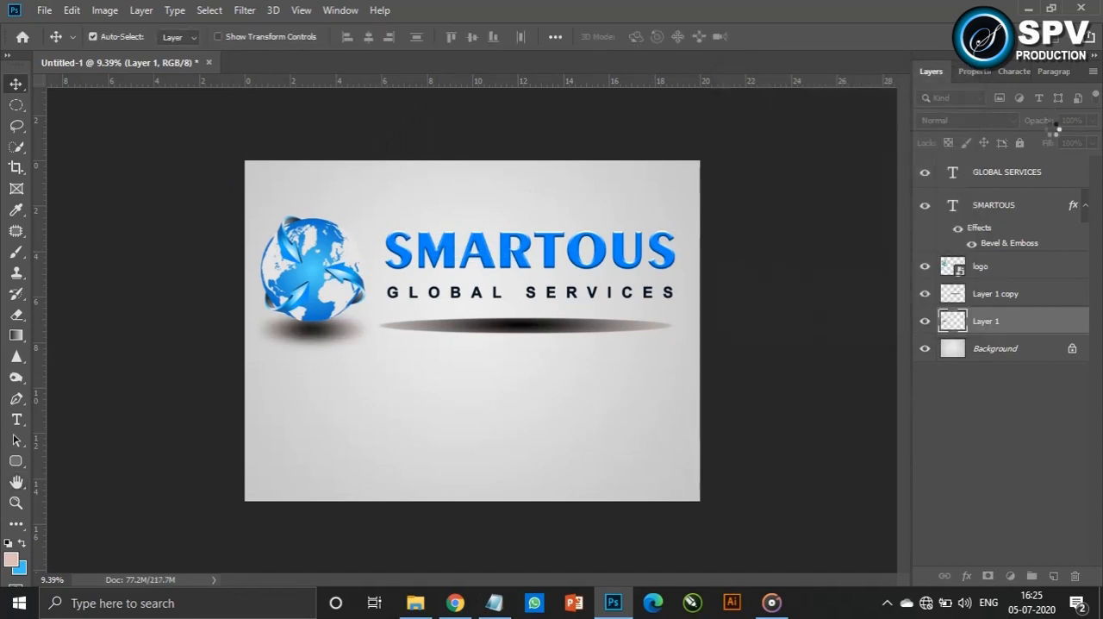
drag(1045, 123, 1013, 128)
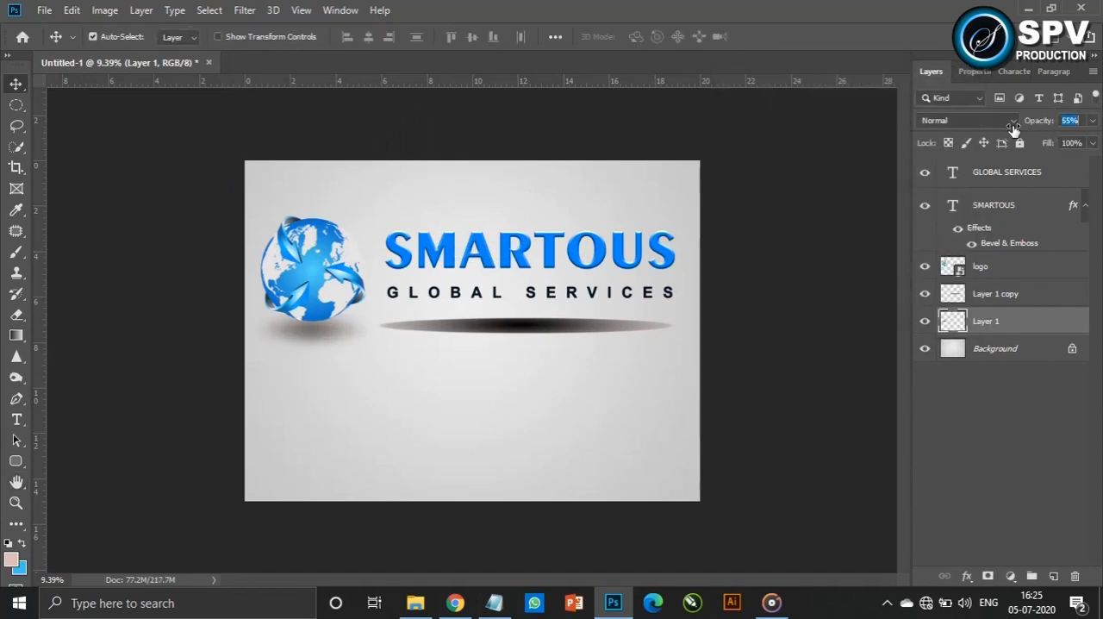
Apply a Gaussian Blur to the shadow beneath the text and reduce its layer opacity to 36%
click(594, 336)
click(245, 10)
mouse_move(345, 209)
click(482, 254)
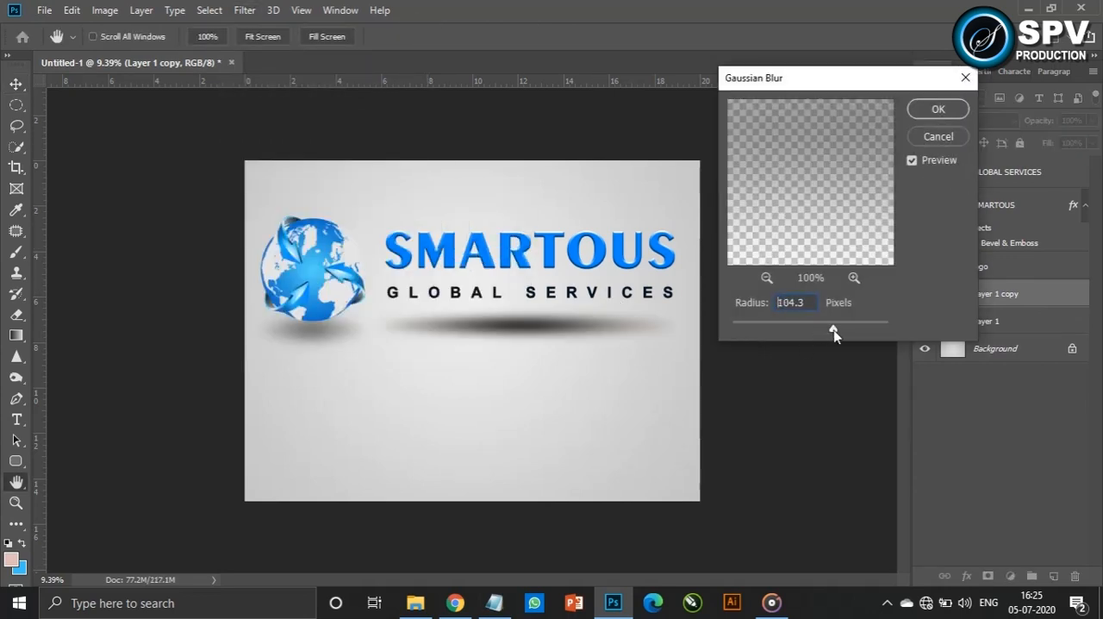
drag(834, 335, 827, 330)
click(938, 108)
drag(1047, 124, 1001, 136)
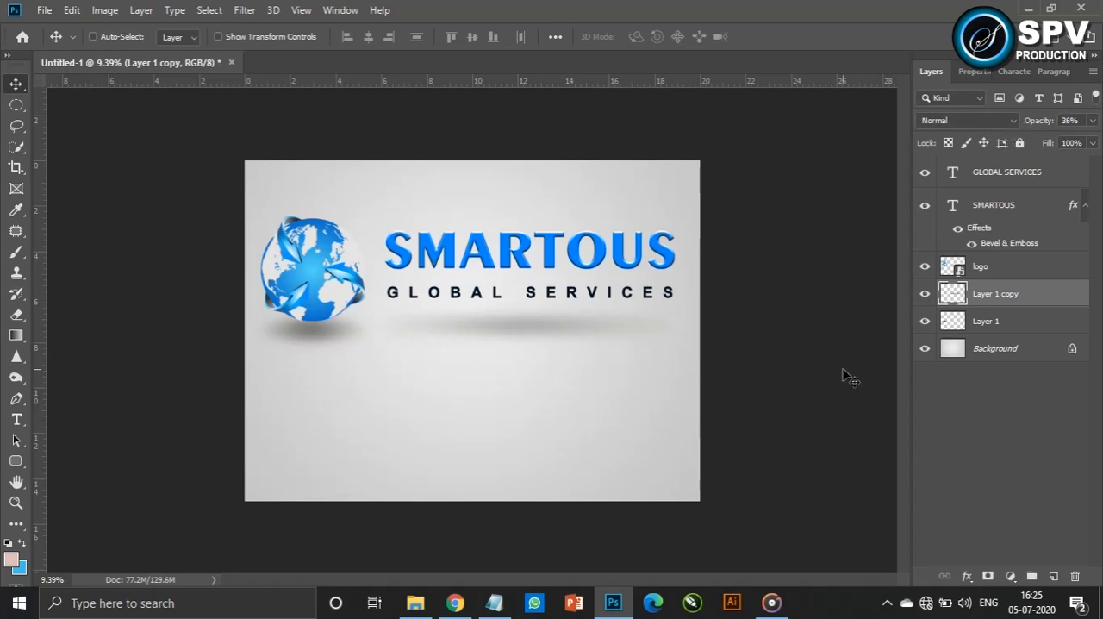
Stretch the shadow beneath the text horizontally to about 141% of its width
key(ctrl+t)
drag(682, 325, 748, 324)
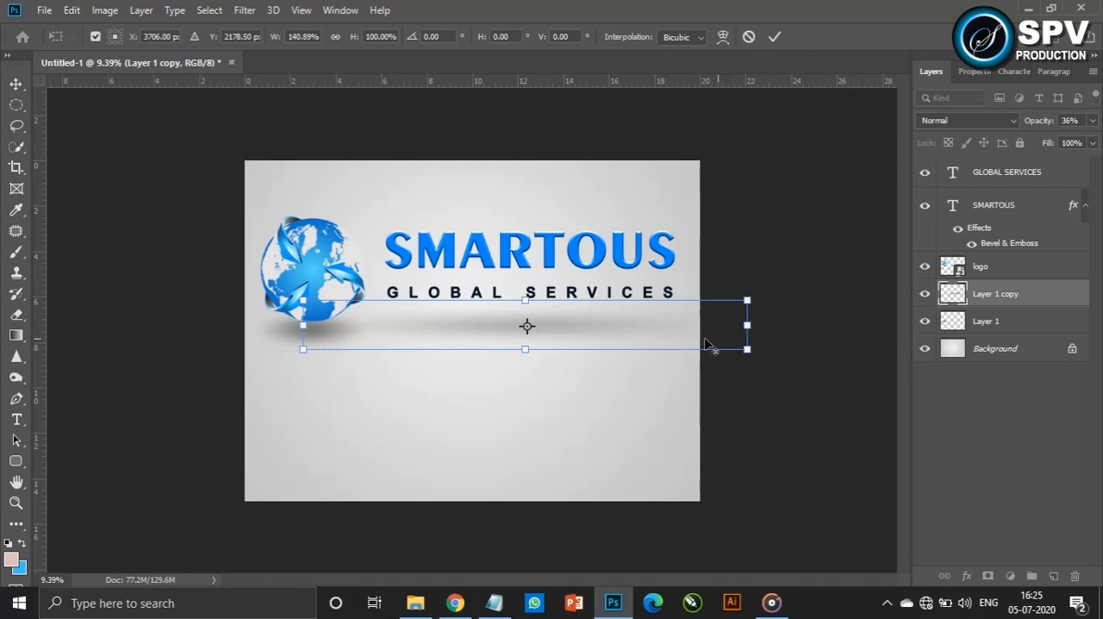
key(Return)
Lower the globe shadow's layer opacity to 37% and widen the shadow slightly
click(324, 338)
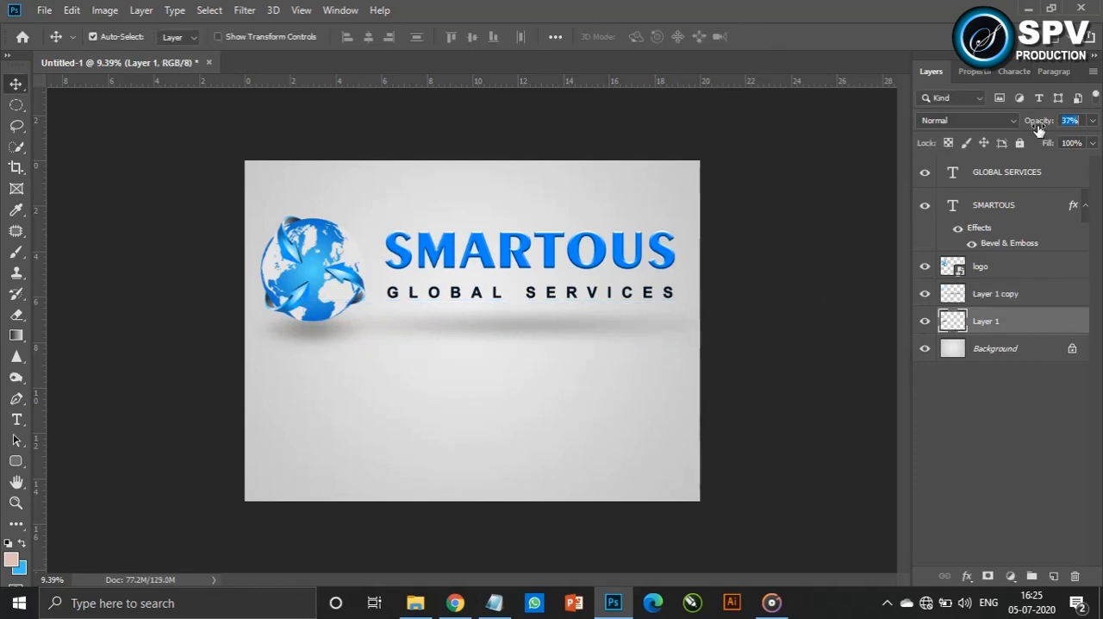
key(ctrl+t)
mouse_move(375, 328)
mouse_down()
mouse_move(399, 328)
mouse_move(383, 328)
mouse_up()
key(Return)
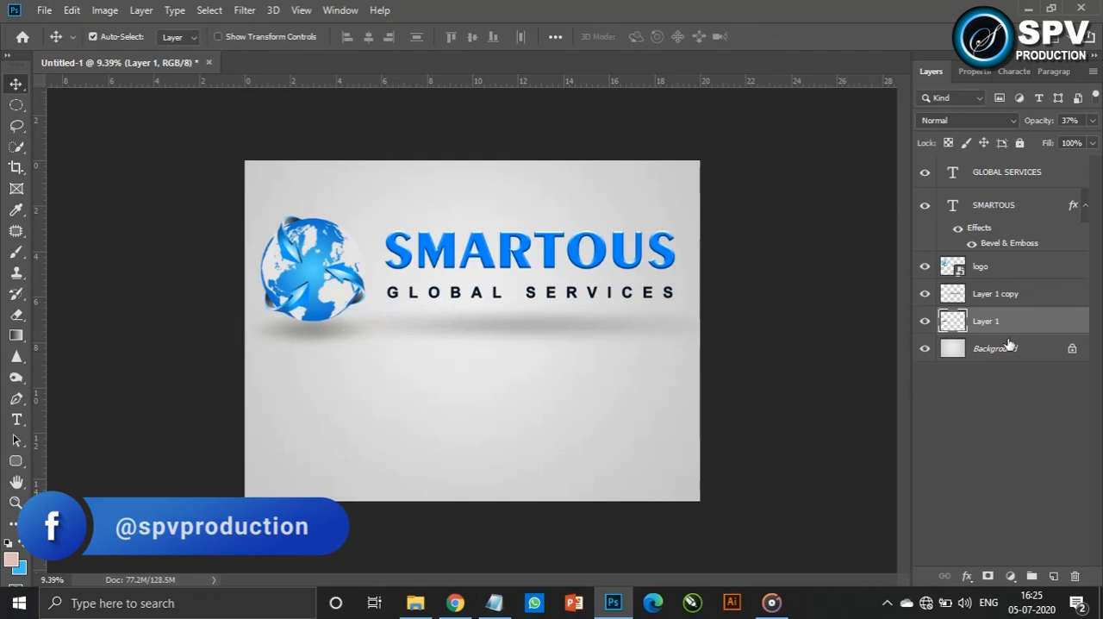
Merge the logo, SMARTOUS and GLOBAL SERVICES layers into a single layer
click(1034, 270)
shift+click(1009, 175)
key(ctrl+e)
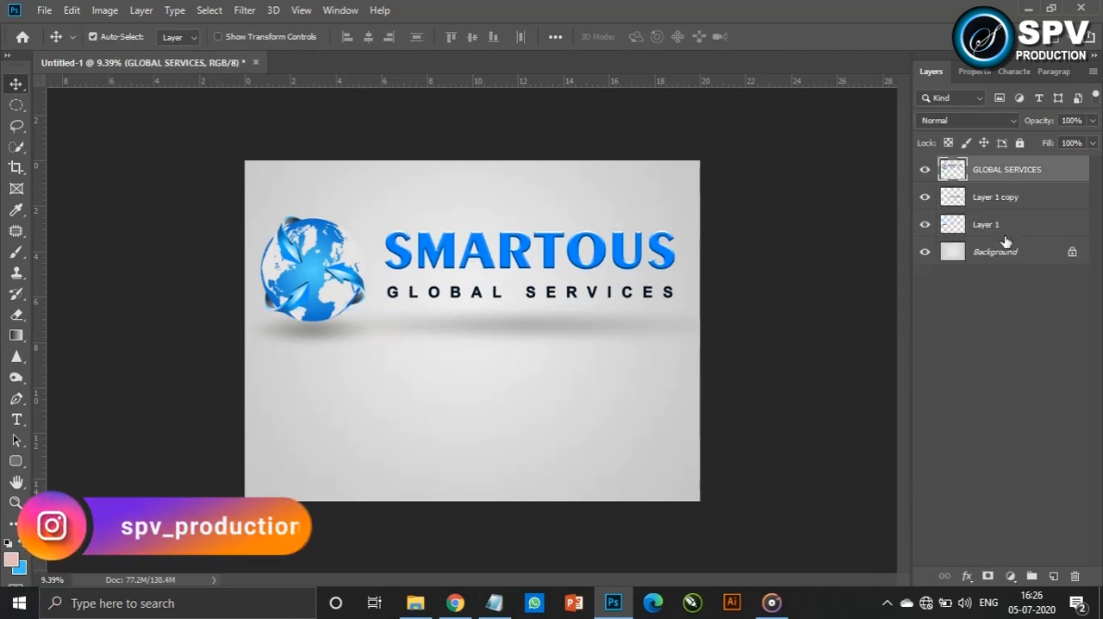
Duplicate the merged logo layer just above the background, flip the copy vertically and place it below the shadows as a reflection
drag(1030, 179, 927, 260)
key(ctrl+t)
right_click(567, 262)
click(603, 475)
drag(552, 296, 556, 414)
key(Return)
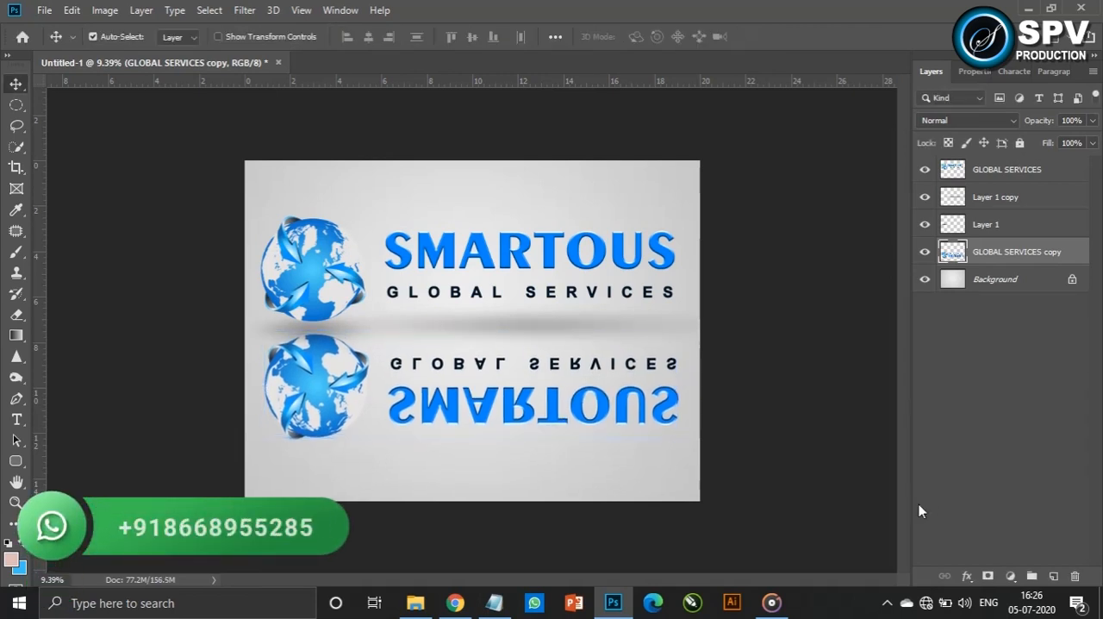
Add a layer mask to the reflection and fade its lower part with a linear black-to-white gradient
click(988, 576)
key(g)
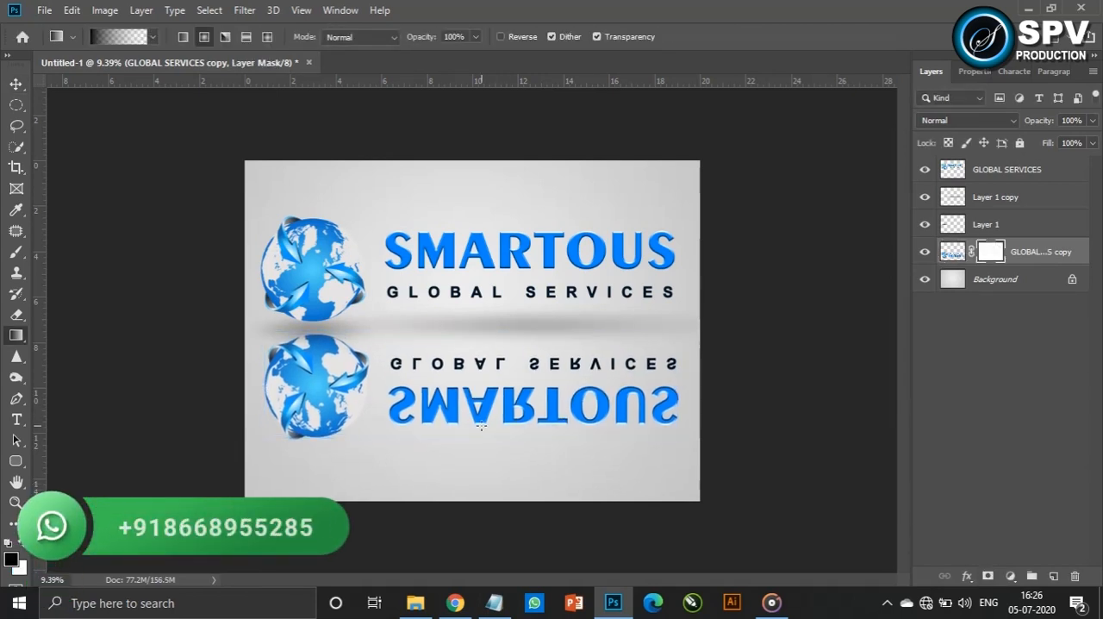
click(120, 37)
click(808, 163)
click(1054, 146)
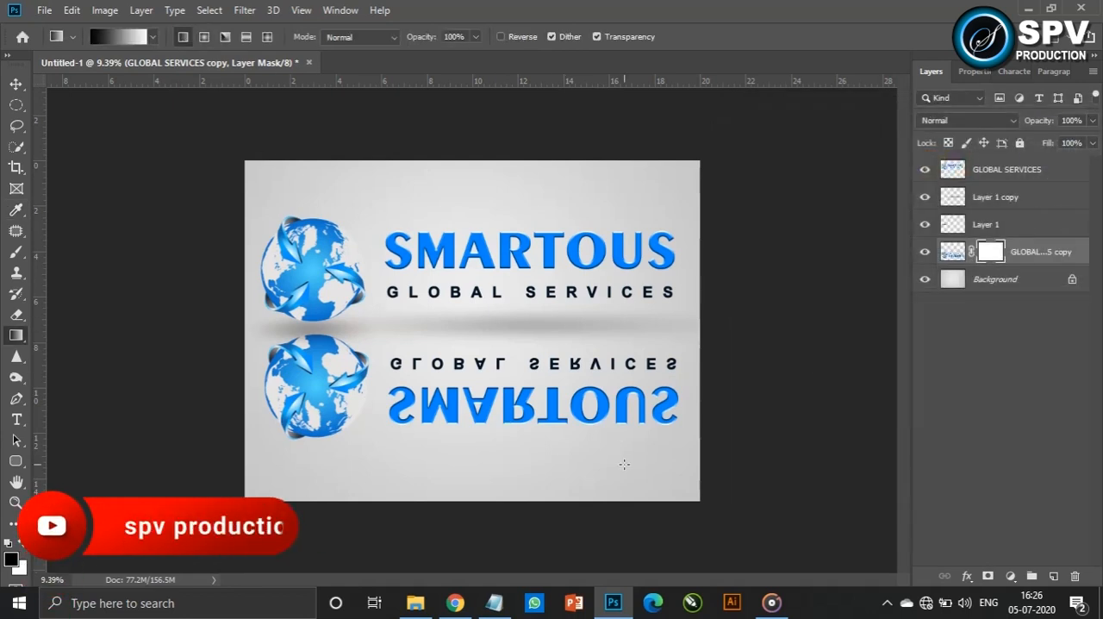
drag(503, 422, 502, 339)
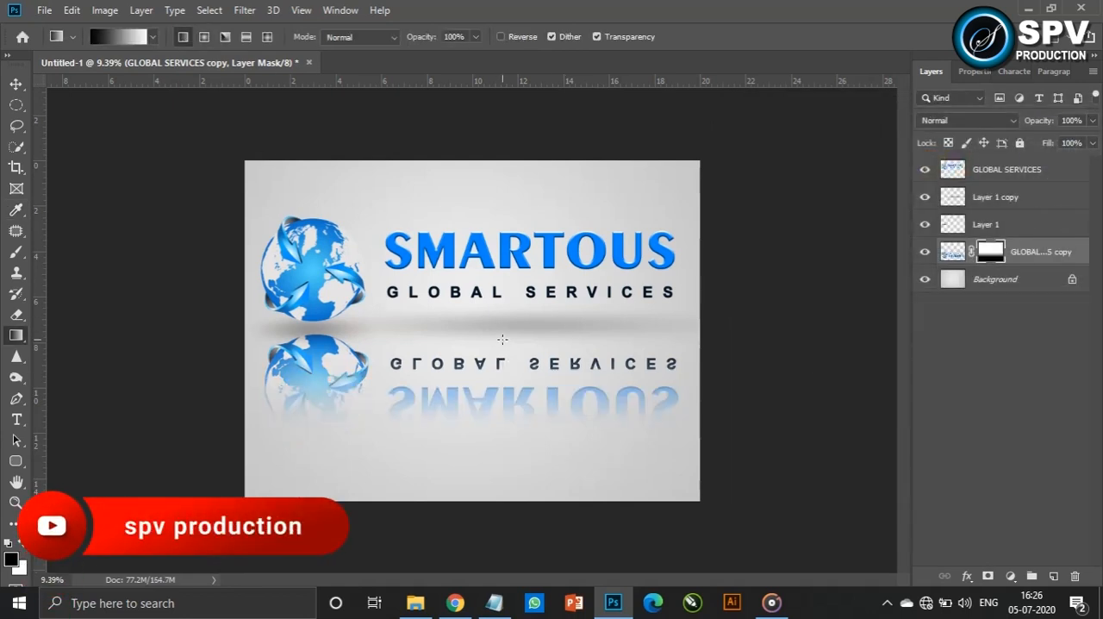
Apply a Gaussian Blur with a radius of about 2.6 pixels to the reflection's image, not its mask
key(v)
click(950, 254)
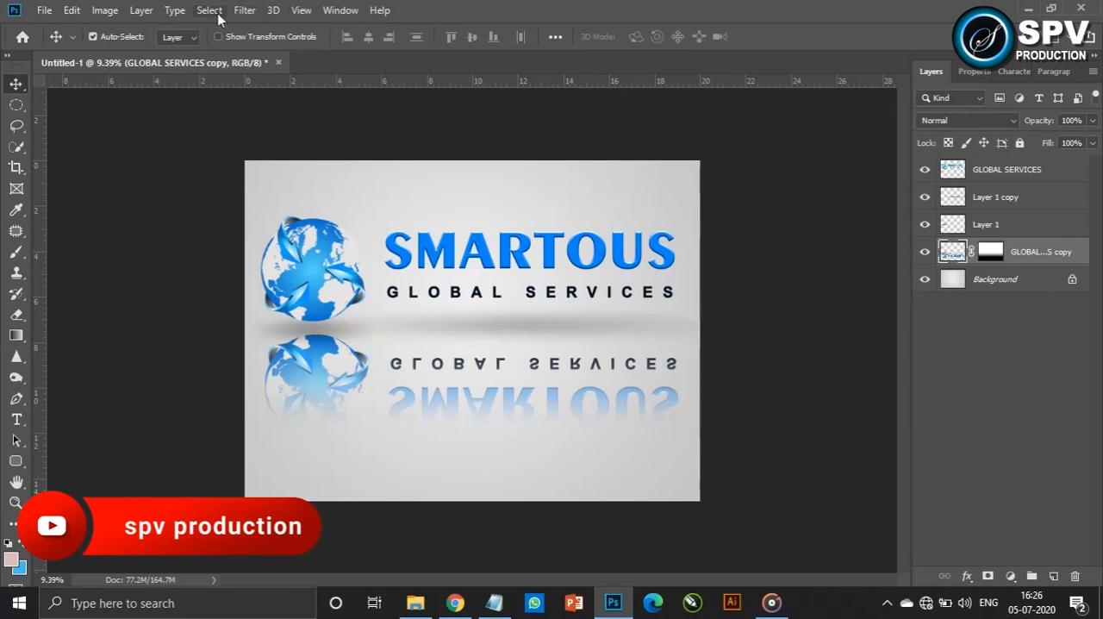
click(245, 9)
mouse_move(406, 195)
click(487, 251)
mouse_move(758, 327)
mouse_down()
mouse_move(739, 329)
mouse_move(755, 334)
mouse_up()
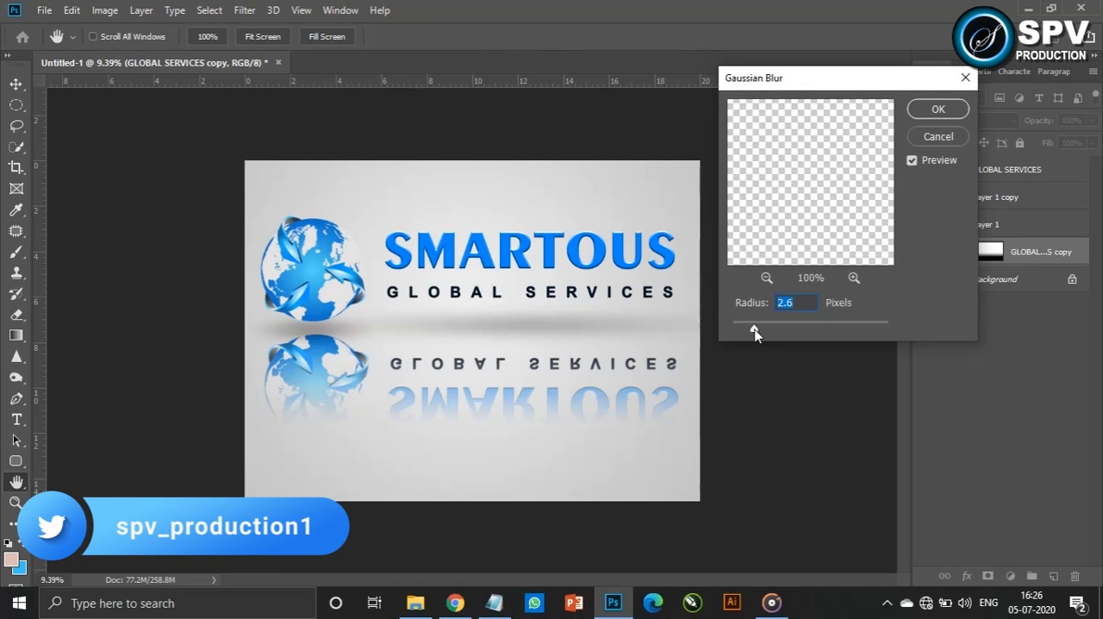
click(938, 109)
Lower the reflection layer's opacity to a faint level, deselect all layers and show the enlarged artwork in full-screen mode with the menu bar
drag(1041, 121, 998, 143)
click(791, 276)
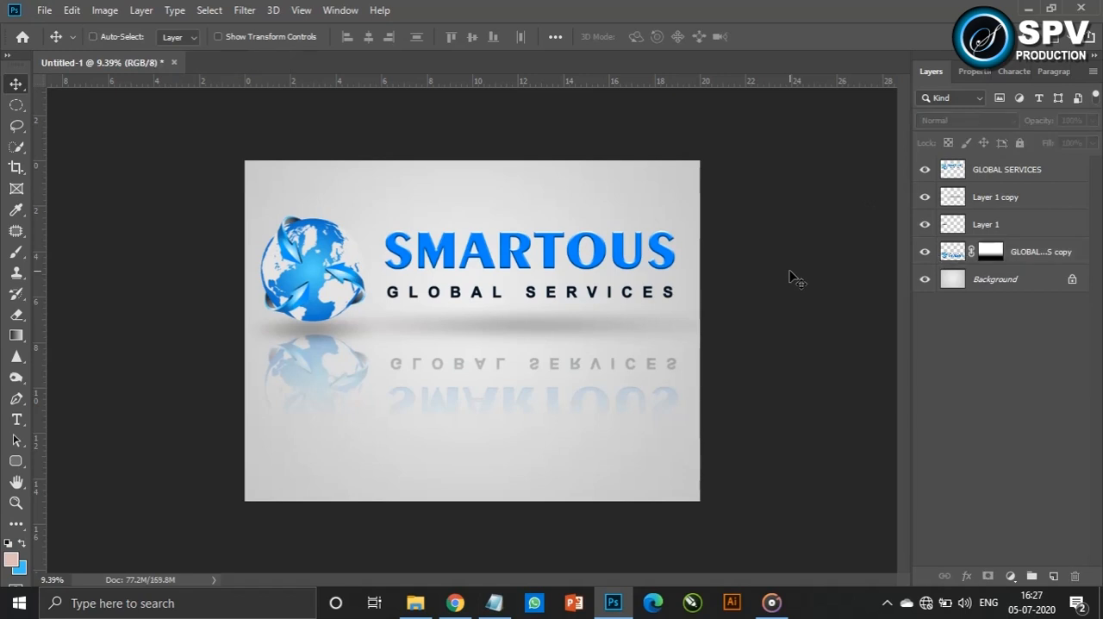
scroll(791, 276, up, 2)
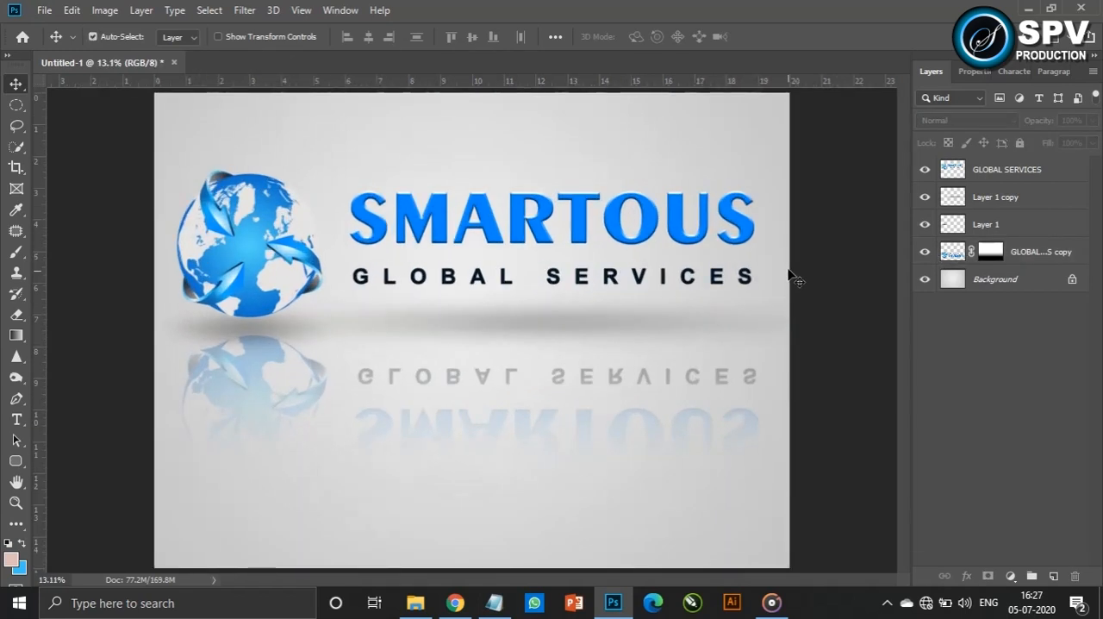
key(f)
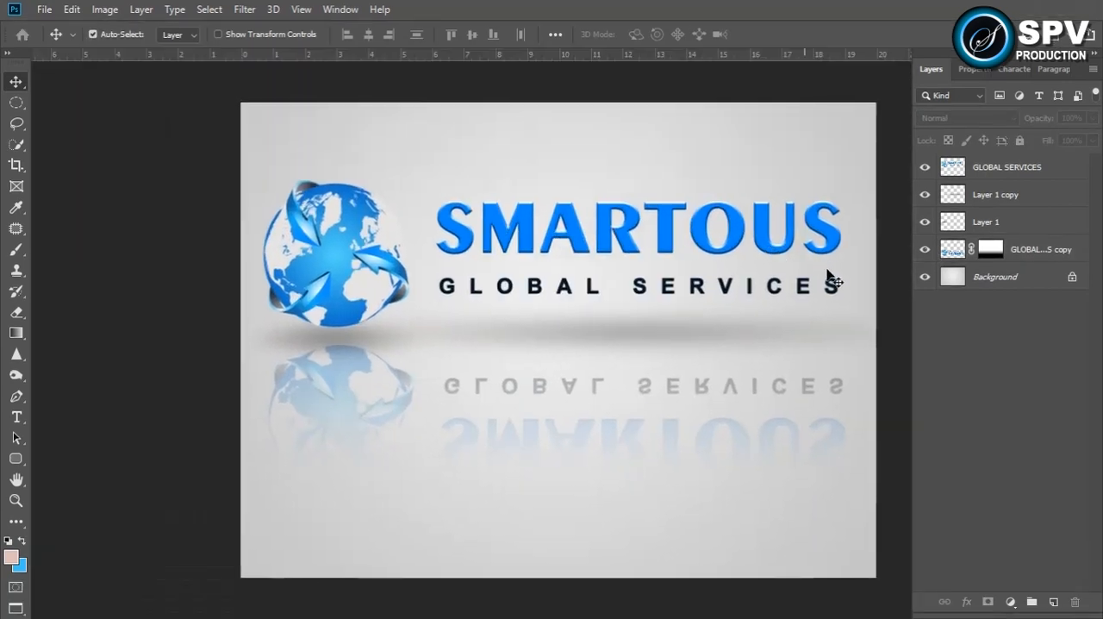